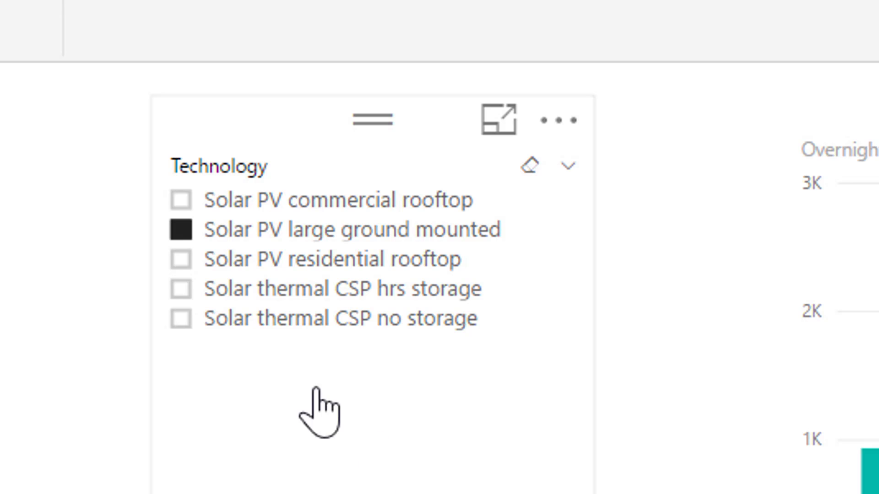
# Compare the Solar PV commercial rooftop and large ground mounted filters, and examine the Japan and United States overnight costs in the column chart
pyautogui.click(193, 200)
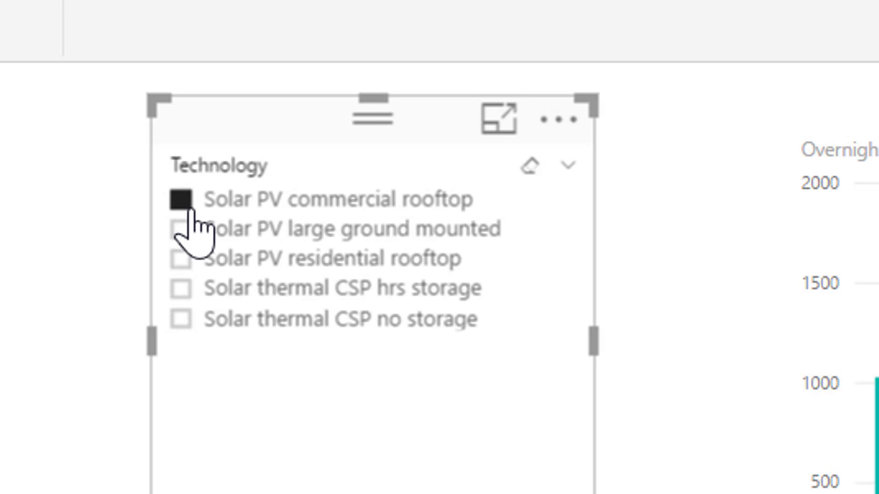
pyautogui.click(184, 229)
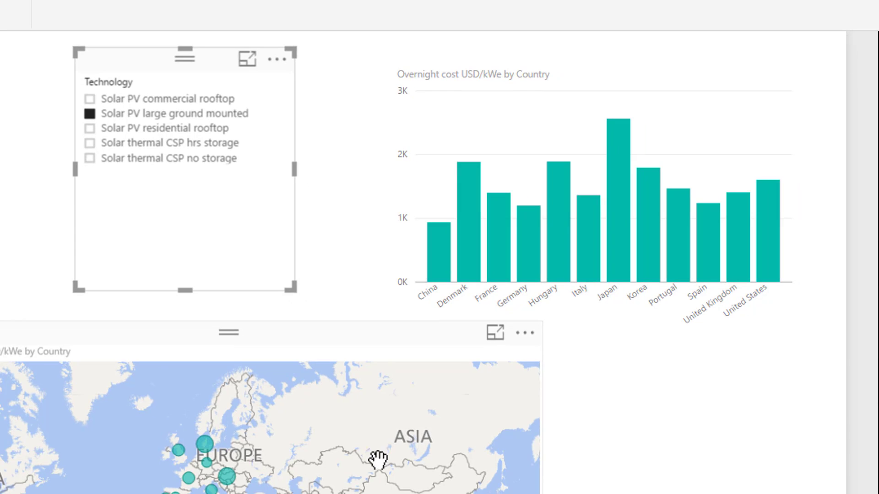
pyautogui.click(583, 172)
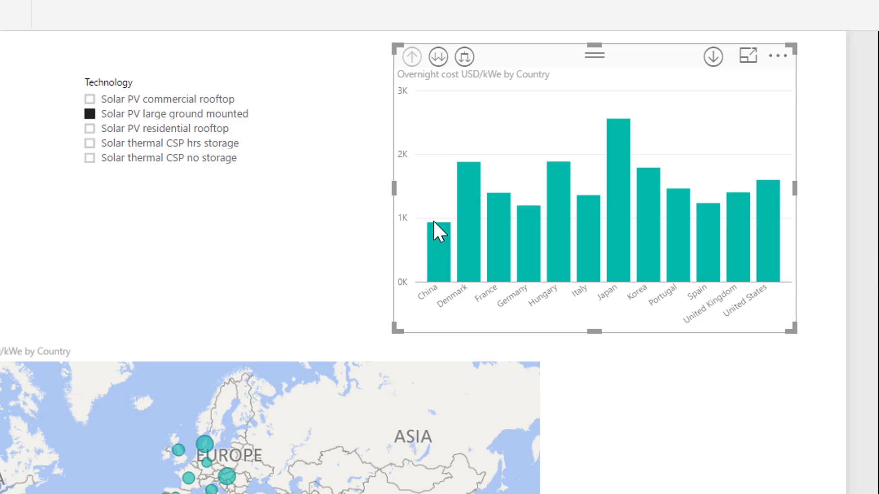
pyautogui.moveTo(621, 135)
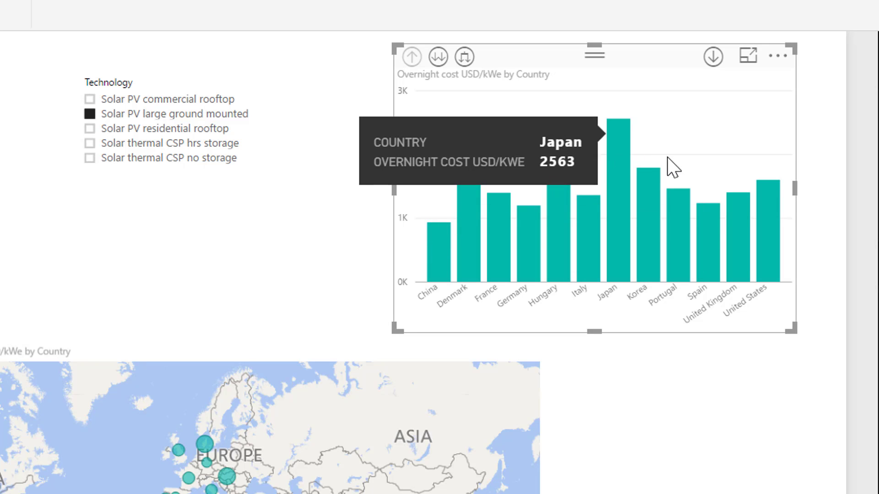
pyautogui.moveTo(766, 195)
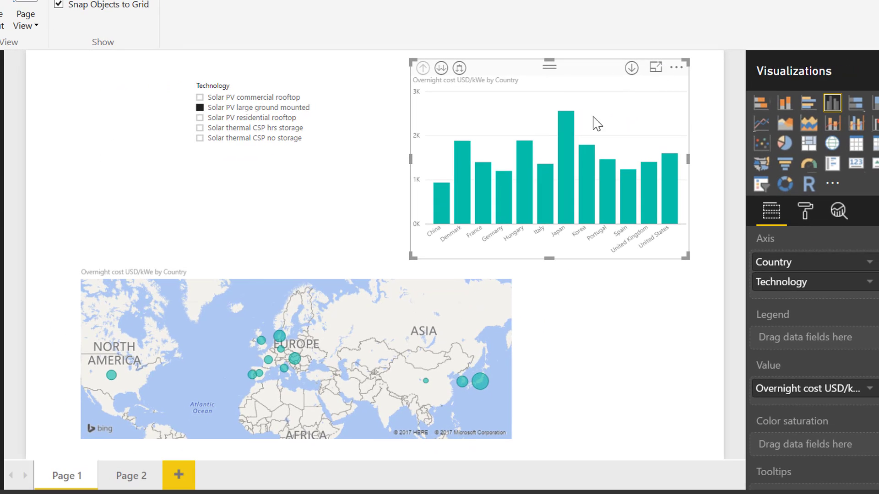
# Replace the overnight cost field with the capacity factor field on the country map
pyautogui.click(461, 364)
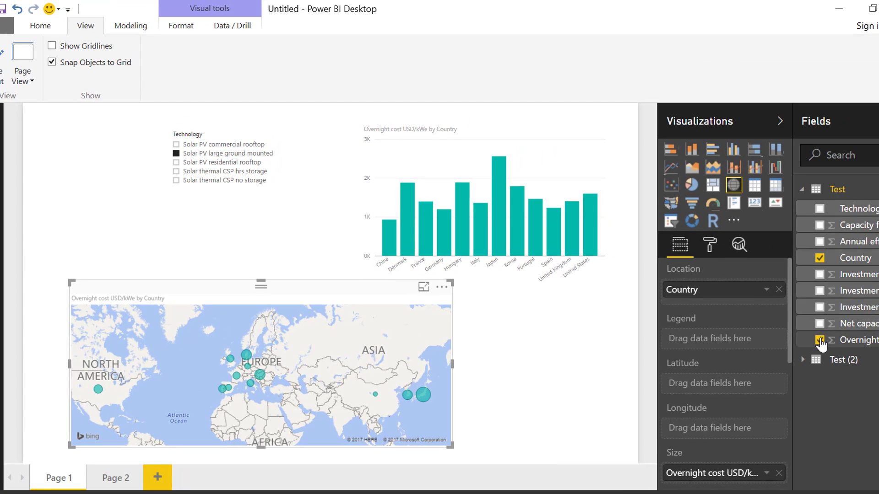
pyautogui.click(820, 341)
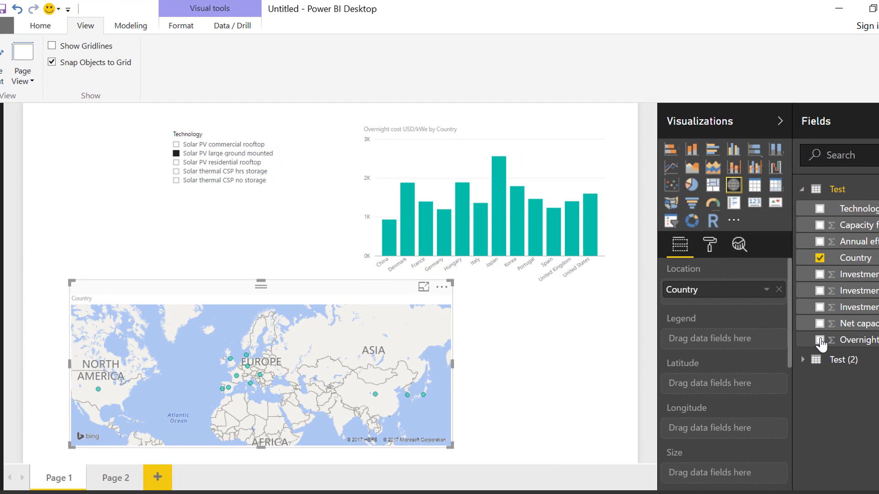
pyautogui.click(820, 224)
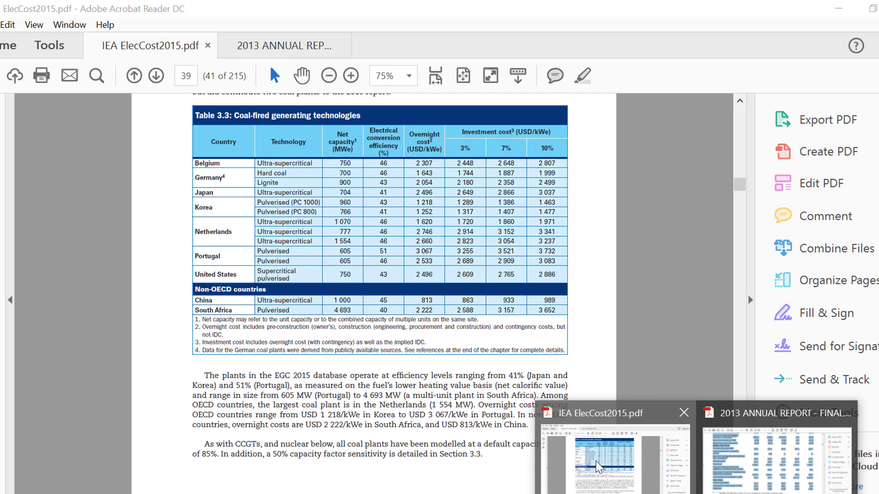
# Switch to IEA ElecCost2015.pdf in Acrobat Reader and examine the Table 3.1 summary statistics and the natural gas technology table
pyautogui.click(597, 467)
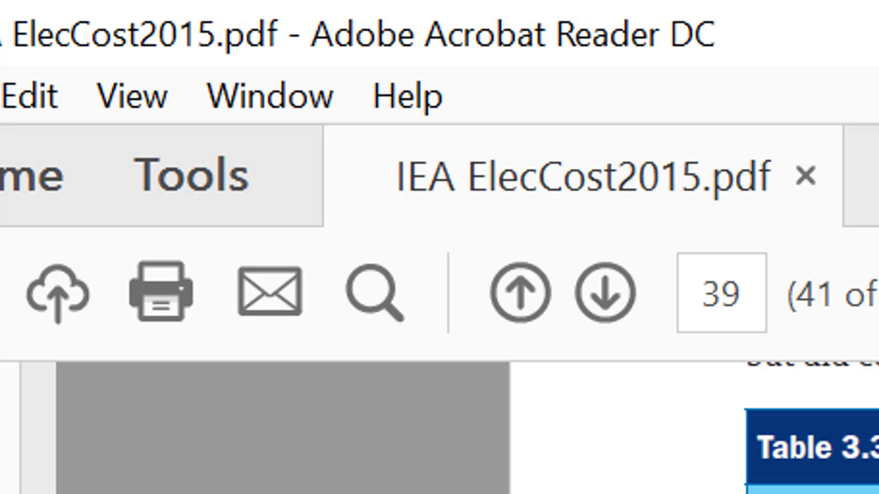
pyautogui.scroll(10, 788, 435)
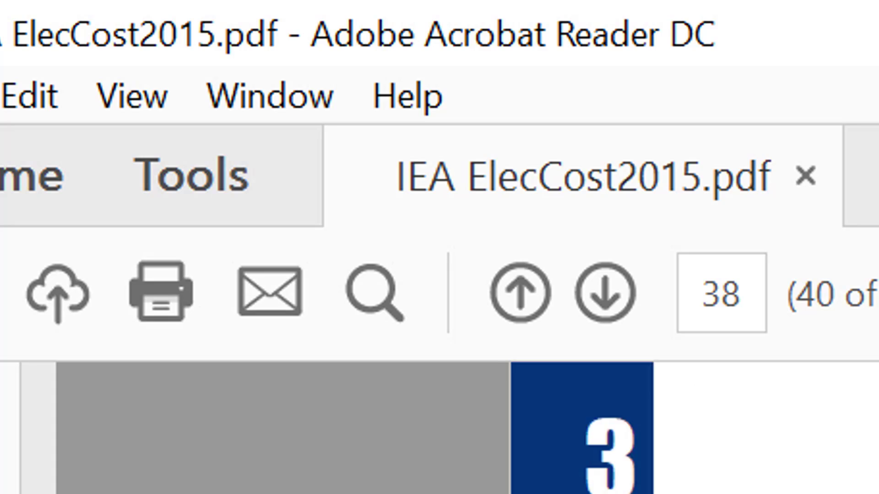
pyautogui.scroll(5, 787, 435)
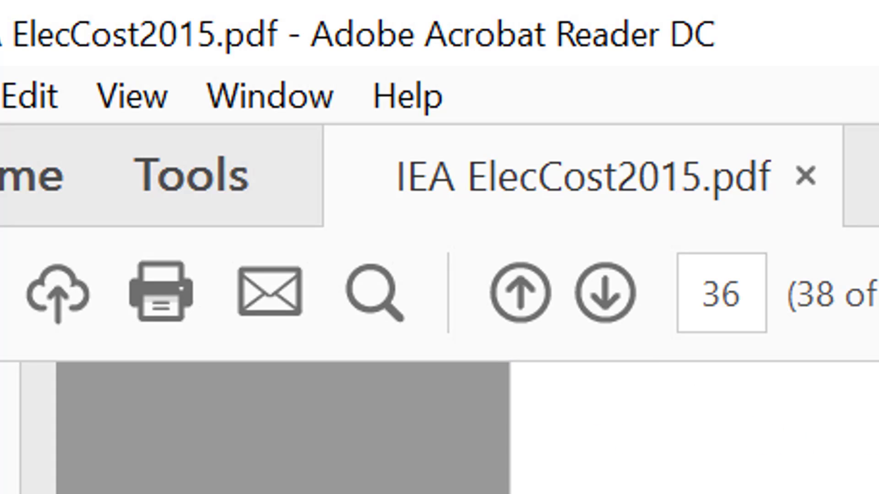
pyautogui.scroll(-5, 787, 435)
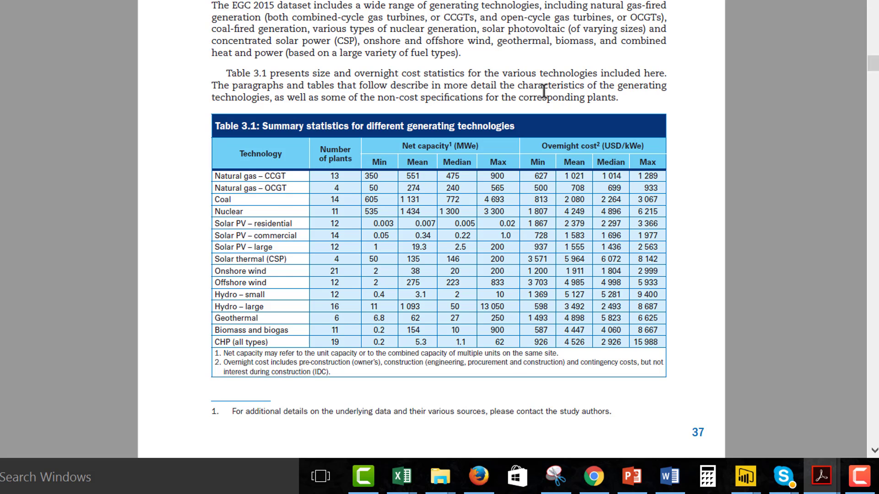
pyautogui.scroll(-10, 543, 91)
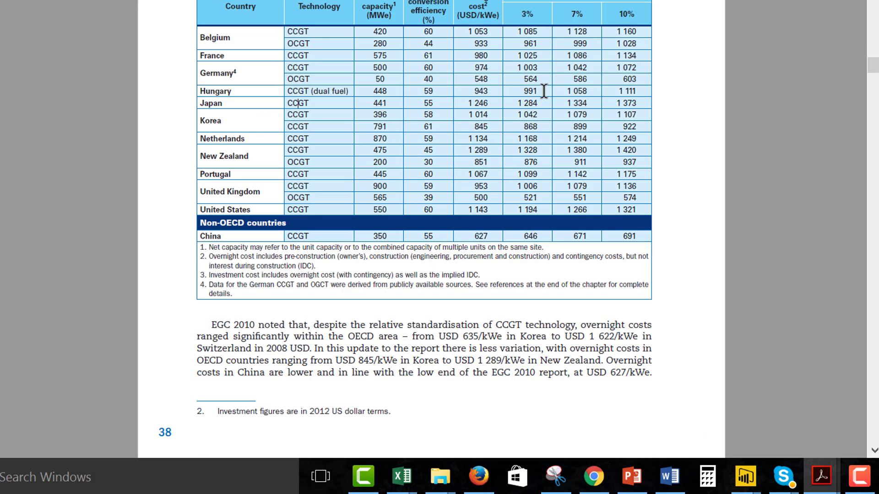
pyautogui.scroll(2, 543, 91)
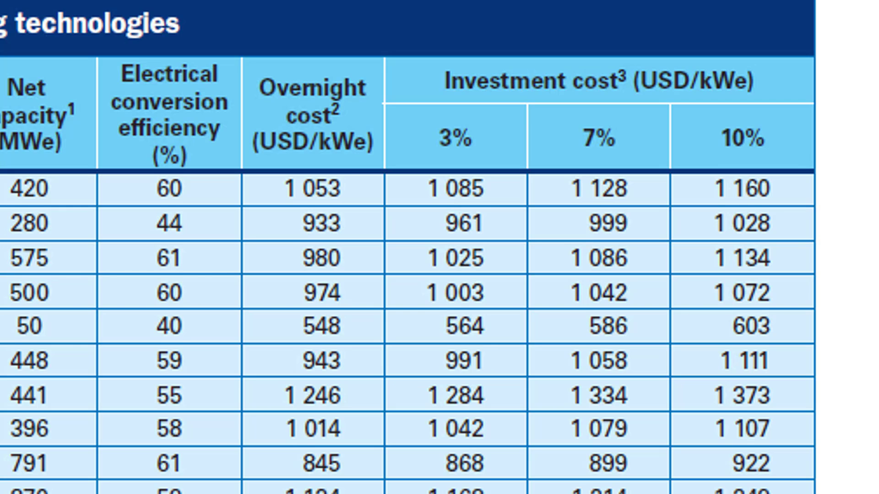
# Examine the coal-fired, nuclear and solar generating technology tables, Tables 3.3 to 3.5, in the report
pyautogui.scroll(-7, 479, 457)
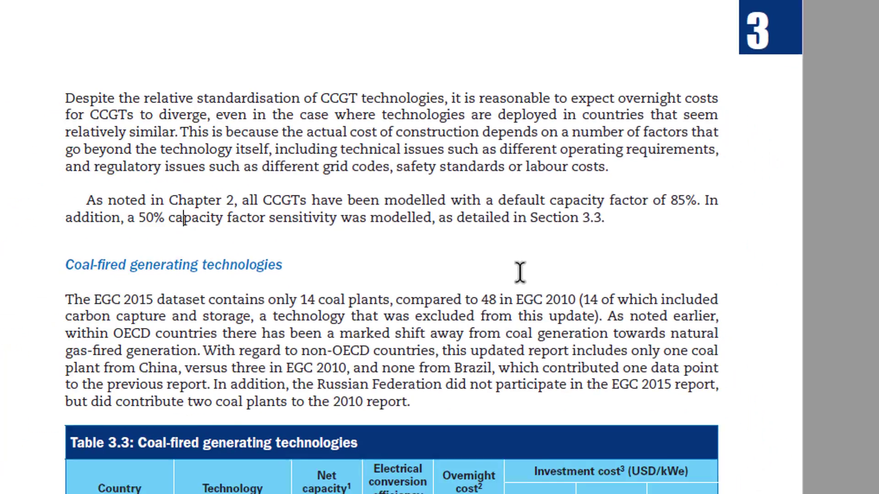
pyautogui.scroll(-6, 521, 270)
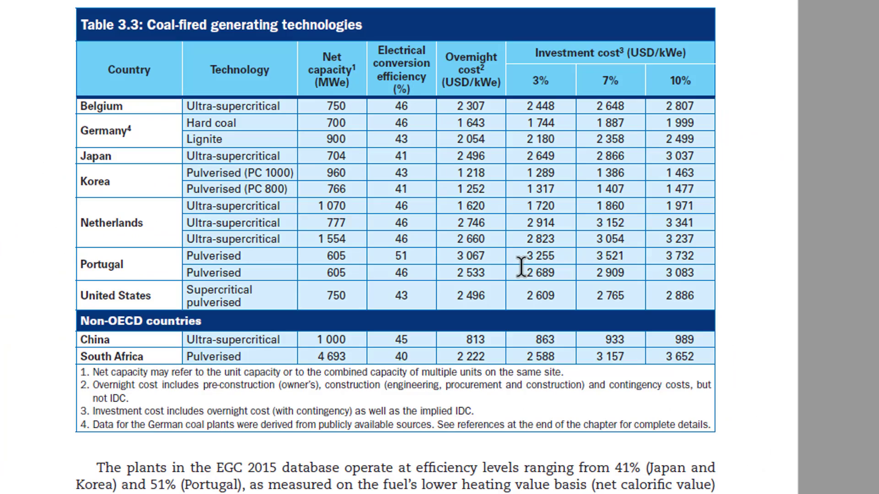
pyautogui.scroll(-10, 521, 266)
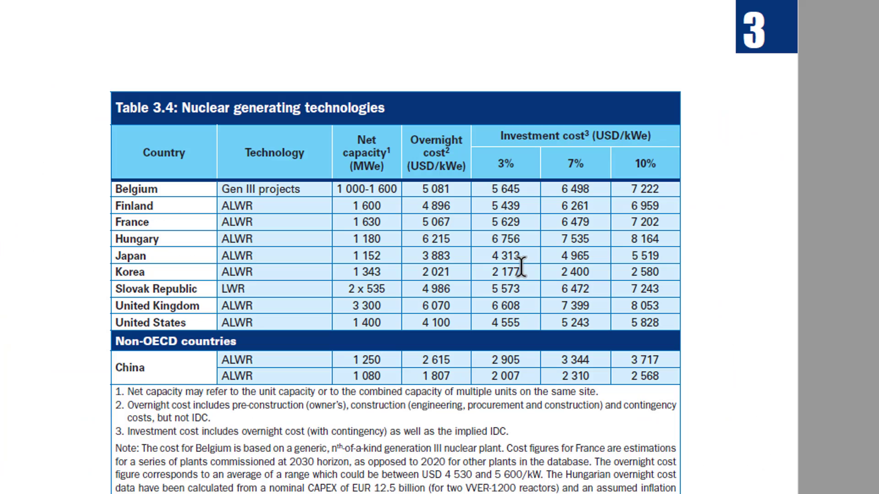
pyautogui.scroll(-10, 521, 265)
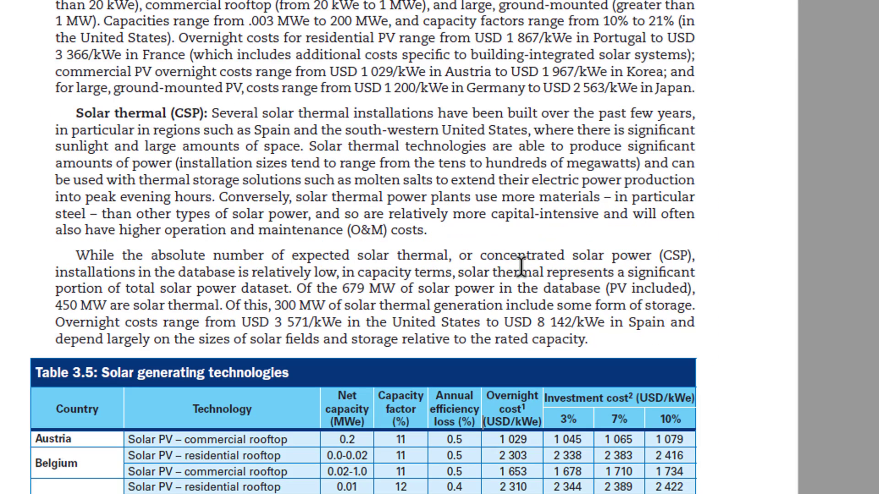
pyautogui.scroll(-15, 521, 266)
pyautogui.scroll(7, 521, 266)
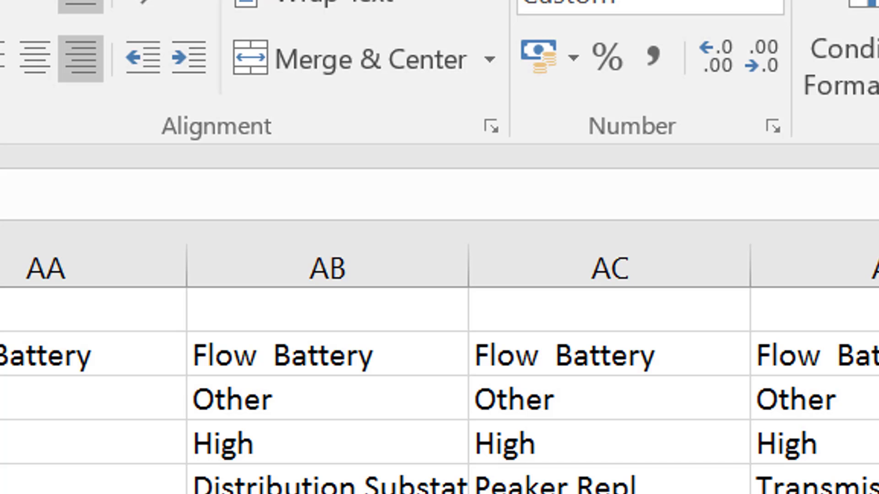
# Go back through the battery columns to the beginning of the Database Formatted sheet in the battery cost workbook
pyautogui.press('Left')
pyautogui.press('Left')
pyautogui.press('Left')
pyautogui.press('Left')
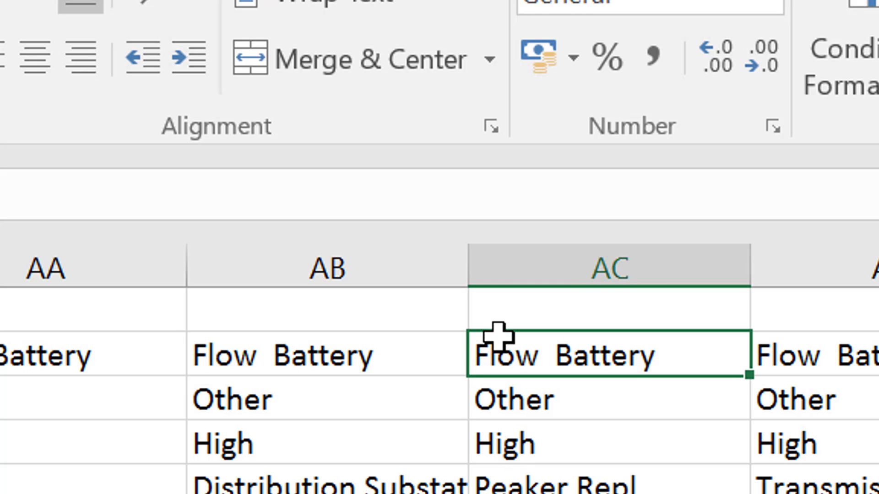
pyautogui.press('Left')
pyautogui.press('Left')
pyautogui.press('Left')
pyautogui.press('Left')
pyautogui.press('Left')
pyautogui.press('Left')
pyautogui.press('Left')
pyautogui.press('Left')
pyautogui.press('Left')
pyautogui.press('Left')
pyautogui.press('Left')
pyautogui.press('Left')
pyautogui.press('Left')
pyautogui.press('Left')
pyautogui.press('Left')
pyautogui.press('Left')
pyautogui.press('Left')
pyautogui.press('Left')
pyautogui.press('Left')
pyautogui.press('Left')
pyautogui.press('Up')
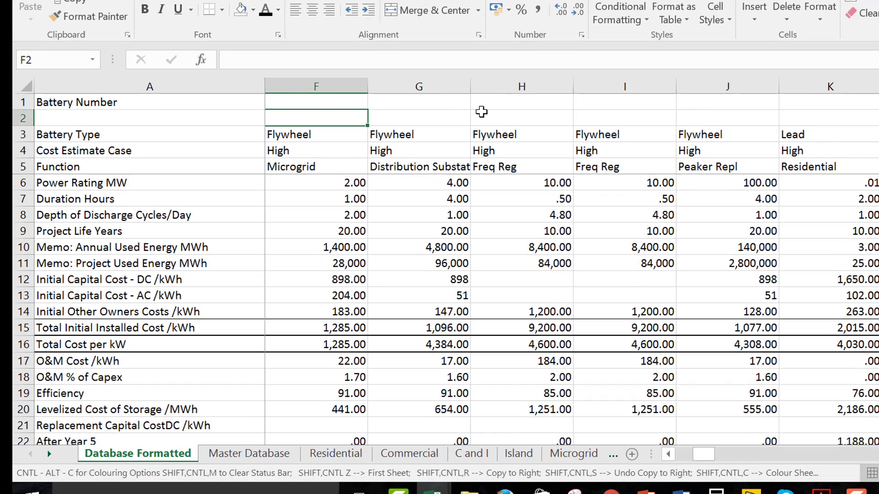
pyautogui.press('Up')
# Examine the battery types, functions and costs across row 1's columns up to the low cost cases, and return to cell A1
pyautogui.press('Right')
pyautogui.press('Right')
pyautogui.press('Right')
pyautogui.press('Right')
pyautogui.press('Right')
pyautogui.press('Right')
pyautogui.press('Right')
pyautogui.press('Right')
pyautogui.press('Right')
pyautogui.press('Right')
pyautogui.press('Right')
pyautogui.press('Right')
pyautogui.press('Right')
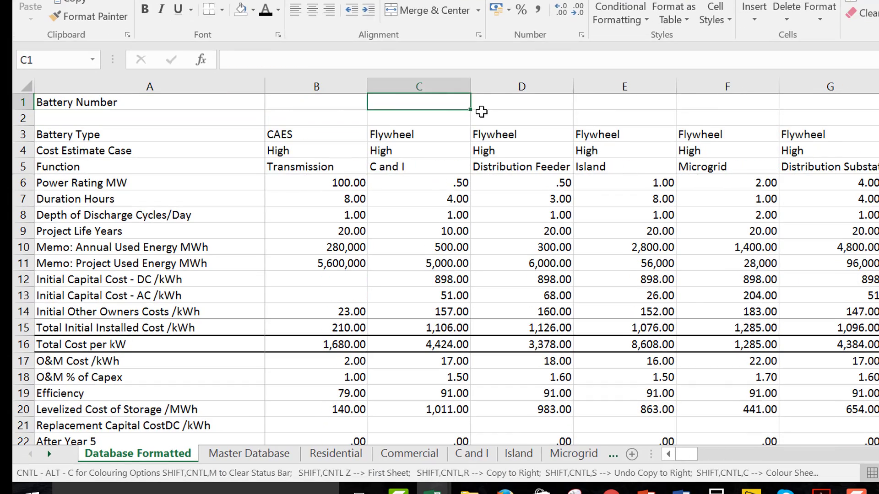
pyautogui.press('Right')
pyautogui.press('Right')
pyautogui.press('Right')
pyautogui.press('Right')
pyautogui.press('Right')
pyautogui.press('Right')
pyautogui.press('Right')
pyautogui.press('Right')
pyautogui.press('Right')
pyautogui.press('Right')
pyautogui.press('Right')
pyautogui.press('Right')
pyautogui.press('Right')
pyautogui.press('Right')
pyautogui.press('Right')
pyautogui.press('Right')
pyautogui.press('Right')
pyautogui.press('Right')
pyautogui.press('Right')
pyautogui.press('Right')
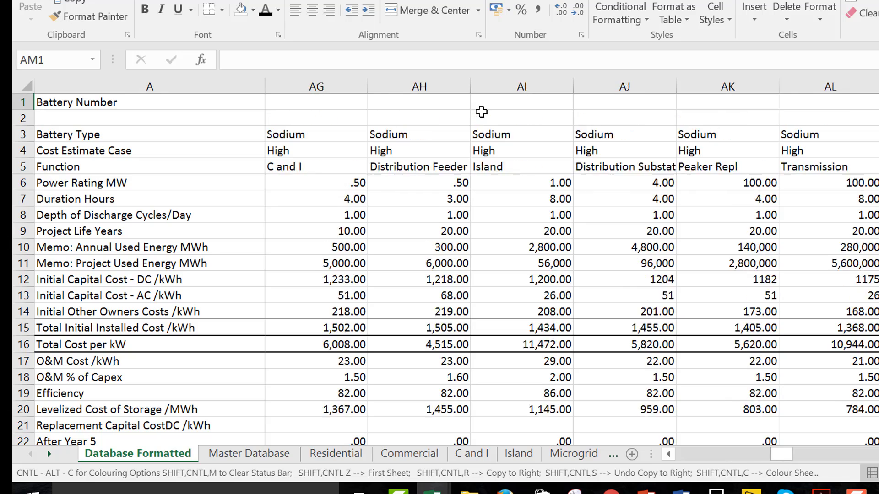
pyautogui.press('Left')
pyautogui.press('Left')
pyautogui.press('Left')
pyautogui.press('Left')
pyautogui.press('Left')
pyautogui.press('Left')
pyautogui.press('Left')
pyautogui.press('Left')
pyautogui.press('Left')
pyautogui.press('Left')
pyautogui.press('Left')
pyautogui.press('Left')
pyautogui.press('Left')
pyautogui.press('Left')
pyautogui.press('Left')
pyautogui.press('Left')
pyautogui.press('Left')
pyautogui.press('Left')
pyautogui.press('Left')
pyautogui.press('Left')
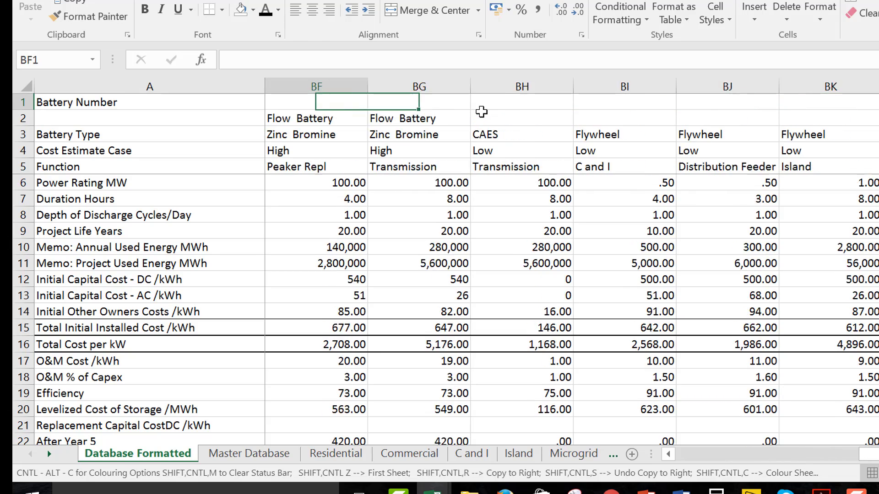
pyautogui.press('Left')
pyautogui.press('Left')
pyautogui.press('Left')
pyautogui.press('Left')
pyautogui.press('Left')
pyautogui.press('Left')
pyautogui.press('Left')
pyautogui.press('Left')
pyautogui.press('Left')
pyautogui.press('Left')
pyautogui.press('Left')
pyautogui.press('Left')
pyautogui.press('Left')
pyautogui.press('Left')
pyautogui.press('Left')
pyautogui.press('Left')
pyautogui.press('Left')
pyautogui.press('Left')
pyautogui.press('Left')
pyautogui.press('Left')
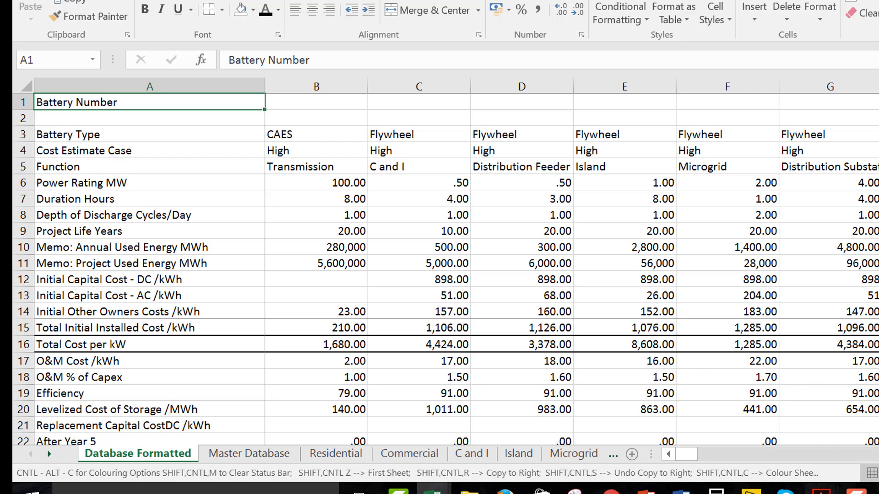
# Switch back to the IEA report in Acrobat Reader to view the continuation of the Table 3.5 solar costs
pyautogui.moveTo(822, 488)
pyautogui.click(749, 457)
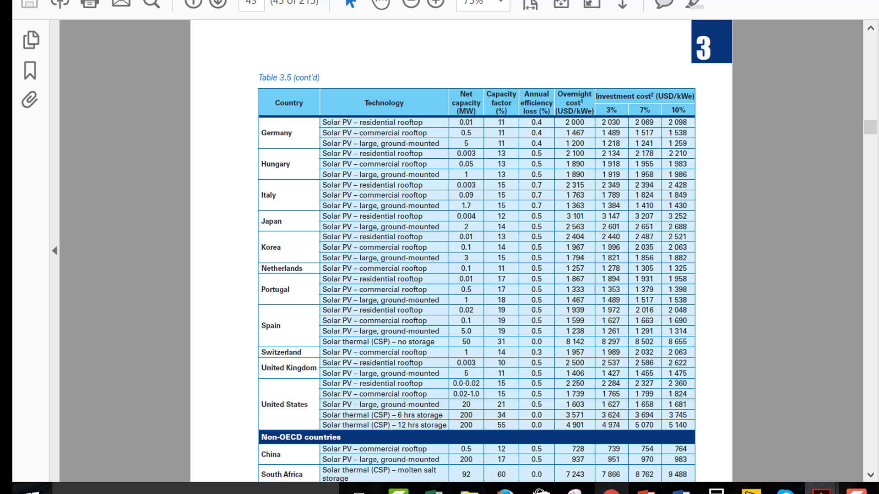
# Switch to the Carrying Charge workbook in Excel and select cell F12 in the Timing Assumptions of the Comprehensive Example sheet
pyautogui.moveTo(434, 489)
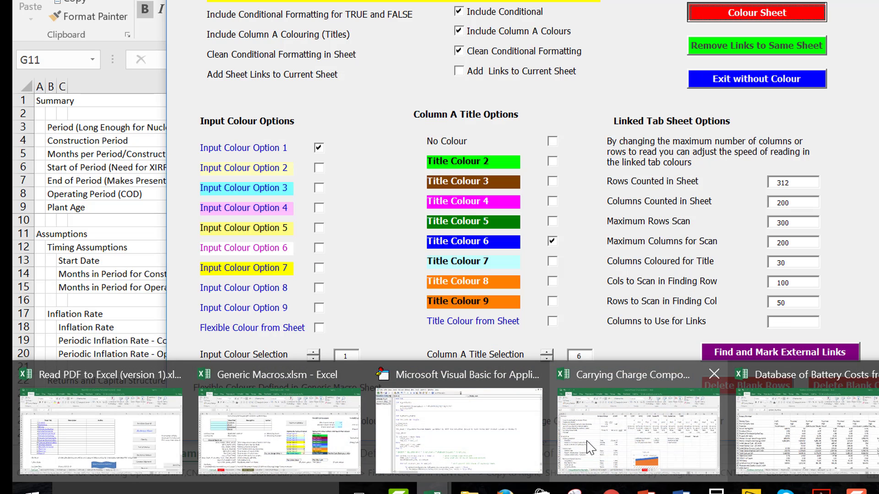
pyautogui.click(590, 444)
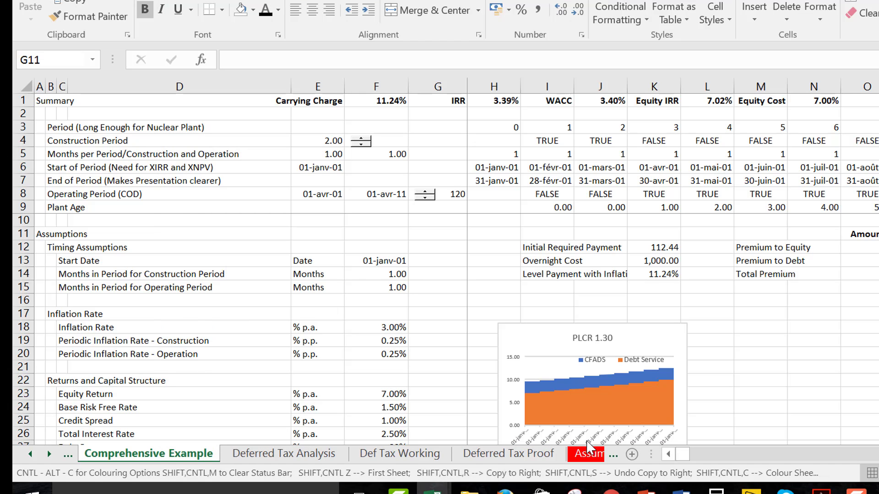
pyautogui.click(288, 126)
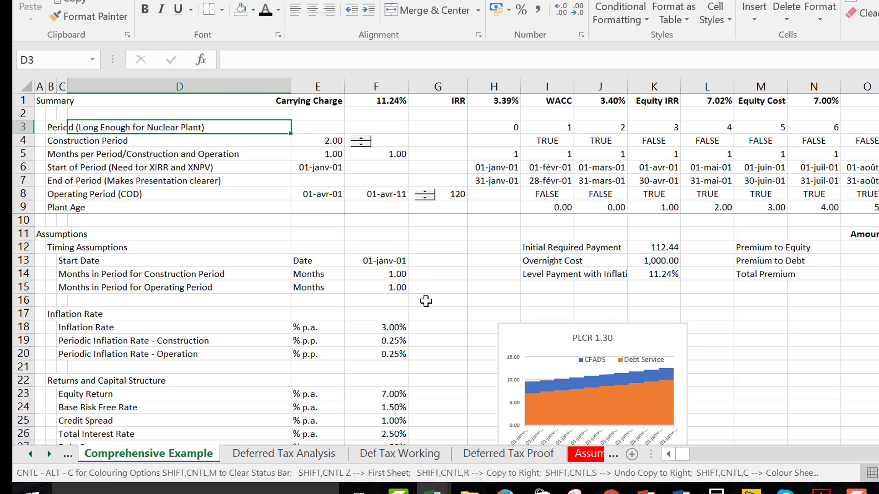
pyautogui.click(373, 271)
pyautogui.press('Up')
pyautogui.press('Up')
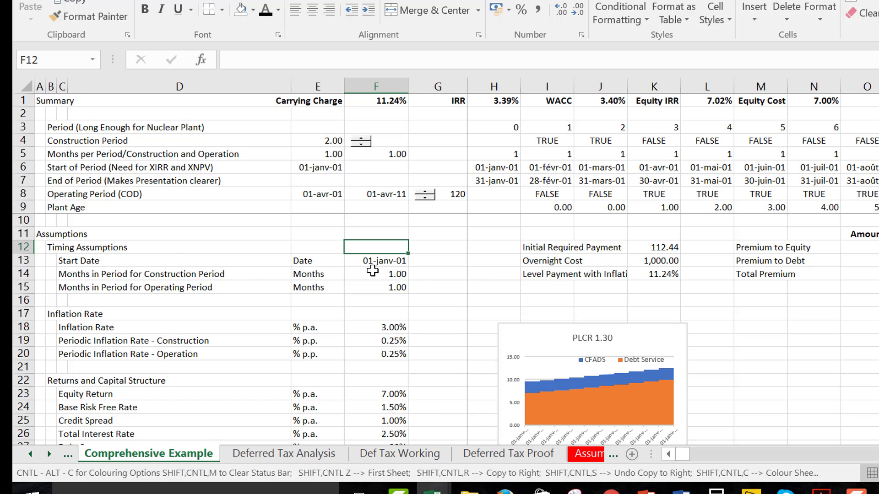
# Step through column F to examine the timing, inflation, and returns and capital structure assumptions
pyautogui.press('Down')
pyautogui.press('Down')
pyautogui.press('Down')
pyautogui.press('Down')
pyautogui.press('Down')
pyautogui.press('Down')
pyautogui.press('Down')
pyautogui.press('Down')
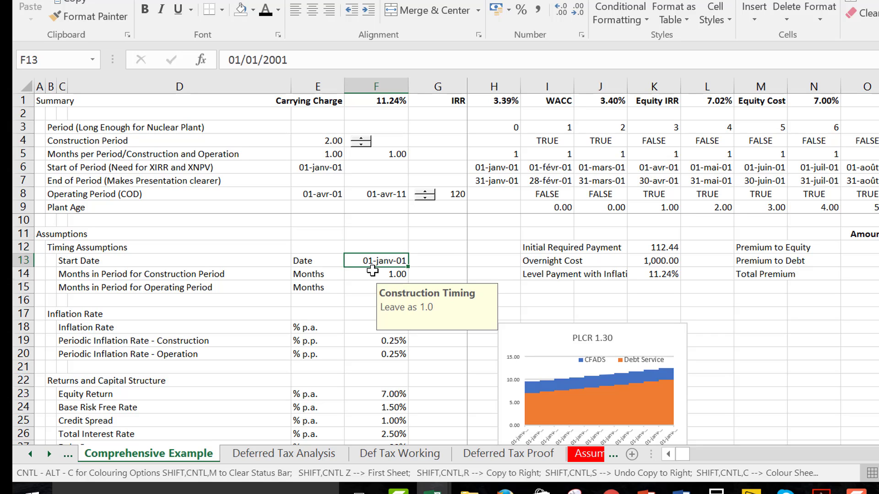
pyautogui.press('Up')
pyautogui.press('Up')
pyautogui.press('Up')
pyautogui.press('Up')
pyautogui.press('Up')
pyautogui.press('Up')
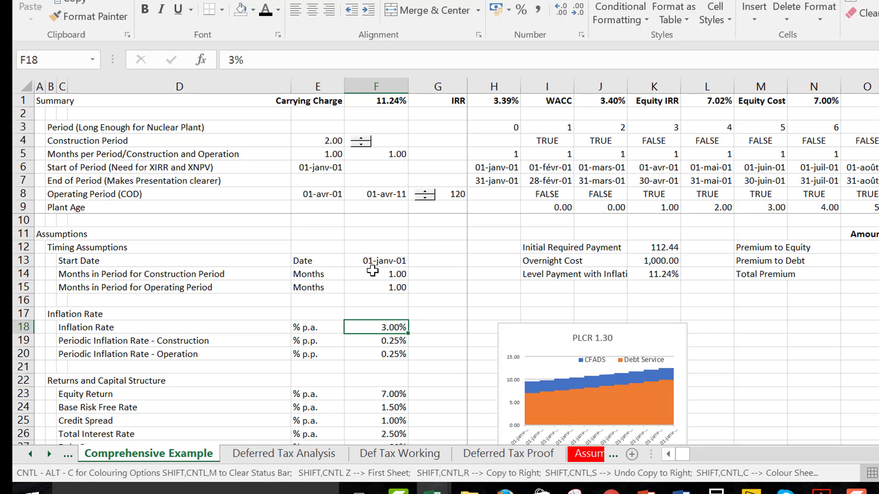
pyautogui.press('Down')
pyautogui.press('Down')
pyautogui.press('Down')
pyautogui.press('Down')
pyautogui.press('Down')
pyautogui.press('Down')
pyautogui.press('Down')
pyautogui.press('Down')
pyautogui.press('Down')
pyautogui.press('Down')
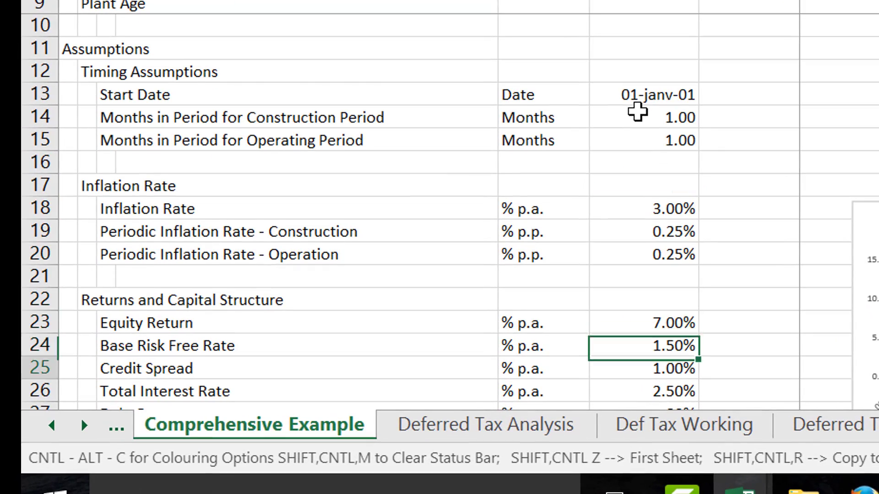
# Step down column F through the returns and capital structure inputs to examine the Construction assumptions as far as Standard Deviation of S-Curve
pyautogui.press('Down')
pyautogui.press('Down')
pyautogui.press('Down')
pyautogui.press('Down')
pyautogui.press('Down')
pyautogui.press('Down')
pyautogui.press('Down')
pyautogui.press('Down')
pyautogui.press('Down')
pyautogui.press('Down')
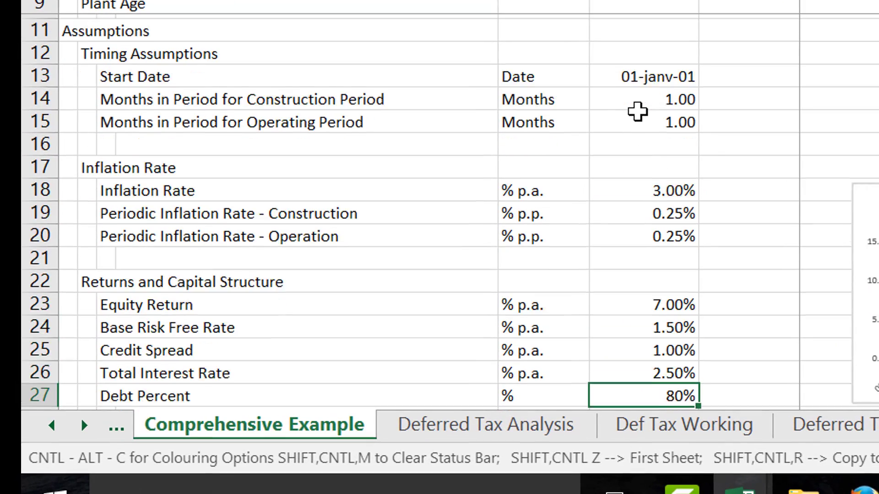
pyautogui.press('Down')
pyautogui.press('Down')
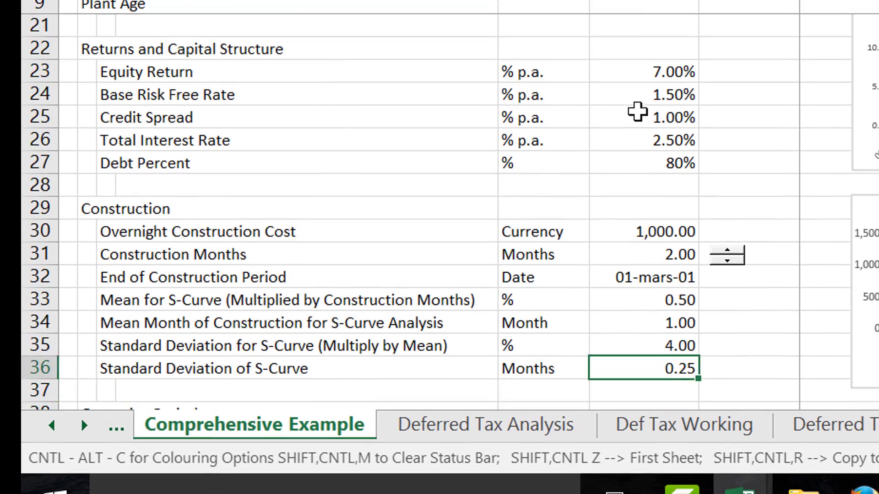
# Go back over the Debt Percent area and reread the Construction inputs from Overnight Construction Cost down to row 37
pyautogui.press('Up')
pyautogui.press('Up')
pyautogui.press('Up')
pyautogui.press('Up')
pyautogui.press('Up')
pyautogui.press('Up')
pyautogui.press('Up')
pyautogui.press('Up')
pyautogui.press('Up')
pyautogui.press('Up')
pyautogui.press('Up')
pyautogui.press('Up')
pyautogui.press('Down')
pyautogui.press('Down')
pyautogui.press('Down')
pyautogui.press('Down')
pyautogui.press('Down')
pyautogui.press('Down')
pyautogui.press('Down')
pyautogui.press('Down')
pyautogui.press('Down')
pyautogui.press('Down')
pyautogui.press('Down')
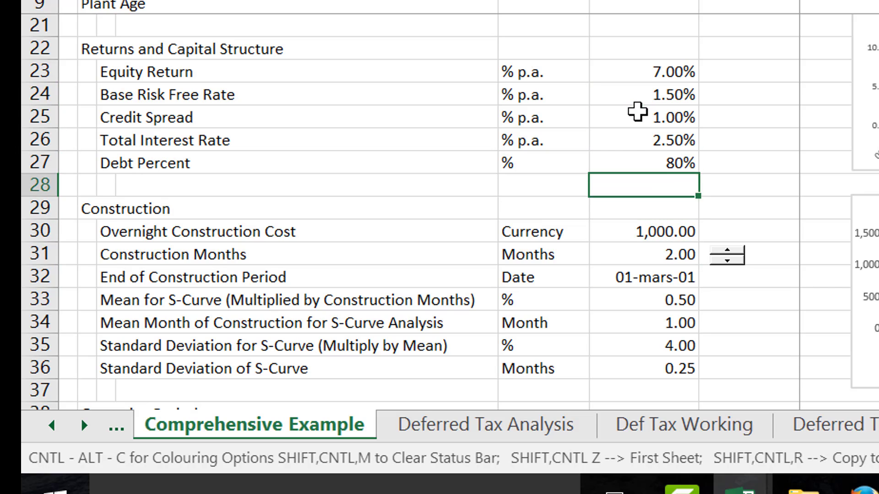
pyautogui.press('Down')
pyautogui.press('Down')
pyautogui.press('Down')
pyautogui.press('Down')
pyautogui.press('Down')
pyautogui.press('Down')
pyautogui.press('Down')
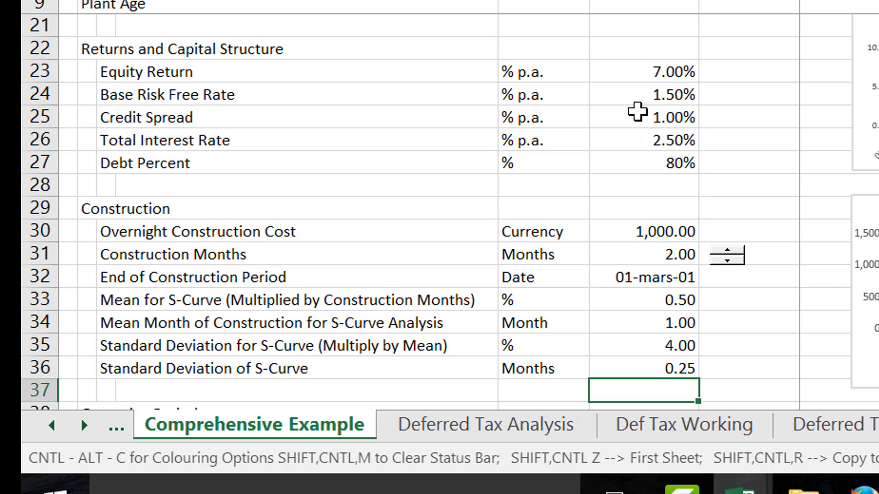
# Examine the Construction and Operating Period assumptions in column F, continuing down to Replacement Percent in row 47
pyautogui.press('Up')
pyautogui.press('Up')
pyautogui.press('Up')
pyautogui.press('Up')
pyautogui.press('Up')
pyautogui.press('Up')
pyautogui.press('Up')
pyautogui.press('Up')
pyautogui.press('Up')
pyautogui.press('Up')
pyautogui.press('Up')
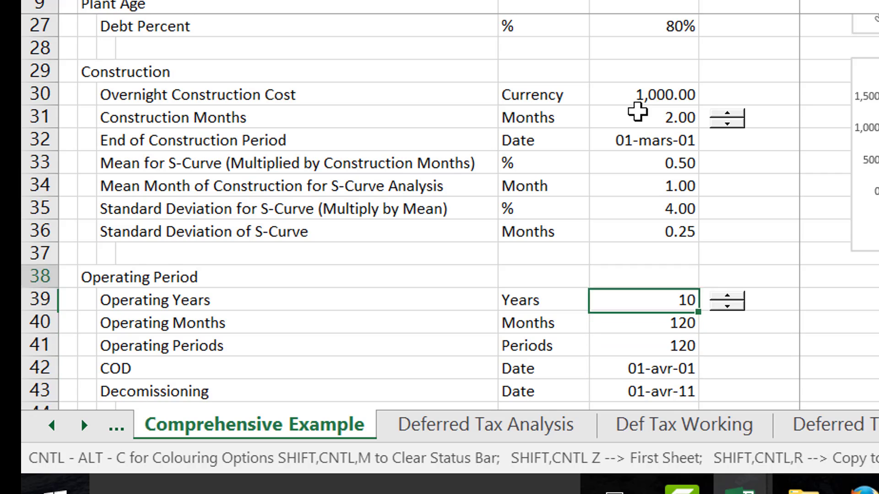
pyautogui.press('Down')
pyautogui.press('Down')
pyautogui.press('Down')
pyautogui.press('Down')
pyautogui.press('Down')
pyautogui.press('Down')
pyautogui.press('Down')
pyautogui.press('Down')
pyautogui.press('Down')
pyautogui.press('Down')
pyautogui.press('Down')
pyautogui.press('Down')
pyautogui.press('Down')
pyautogui.press('Down')
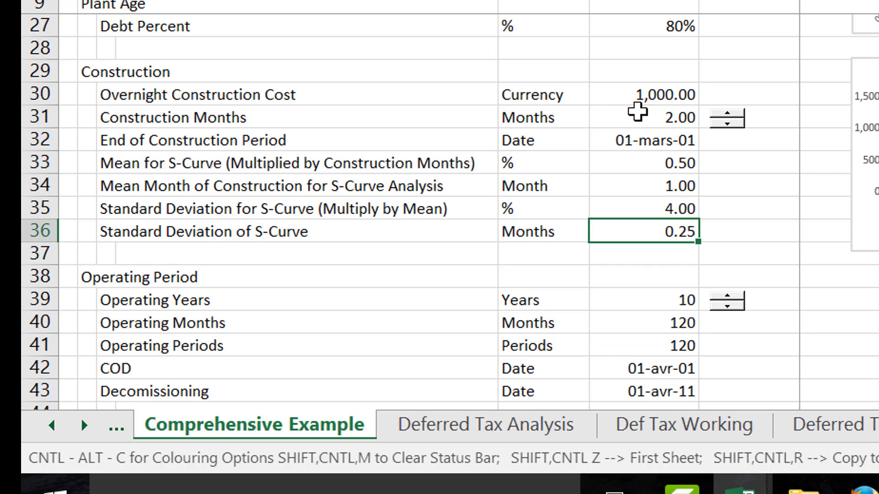
pyautogui.press('Down')
pyautogui.press('Down')
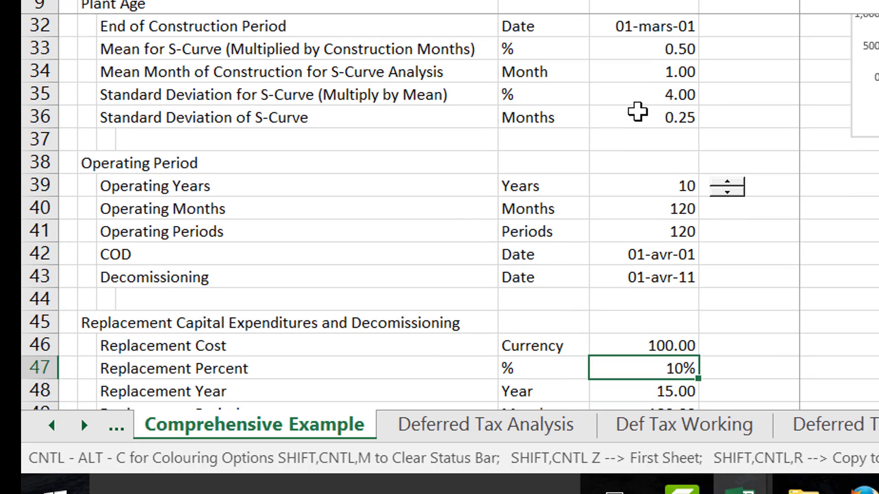
# Recheck the Operating Period dates, and examine the replacement cost, percent, year, period and date inputs
pyautogui.press('Up')
pyautogui.press('Up')
pyautogui.press('Up')
pyautogui.press('Up')
pyautogui.press('Up')
pyautogui.press('Up')
pyautogui.press('Up')
pyautogui.press('Up')
pyautogui.press('Down')
pyautogui.press('Down')
pyautogui.press('Down')
pyautogui.press('Down')
pyautogui.press('Down')
pyautogui.press('Down')
pyautogui.press('Down')
pyautogui.press('Down')
pyautogui.press('Down')
pyautogui.press('Down')
pyautogui.press('Down')
pyautogui.press('Down')
pyautogui.press('Down')
pyautogui.press('Down')
pyautogui.press('Down')
pyautogui.press('Down')
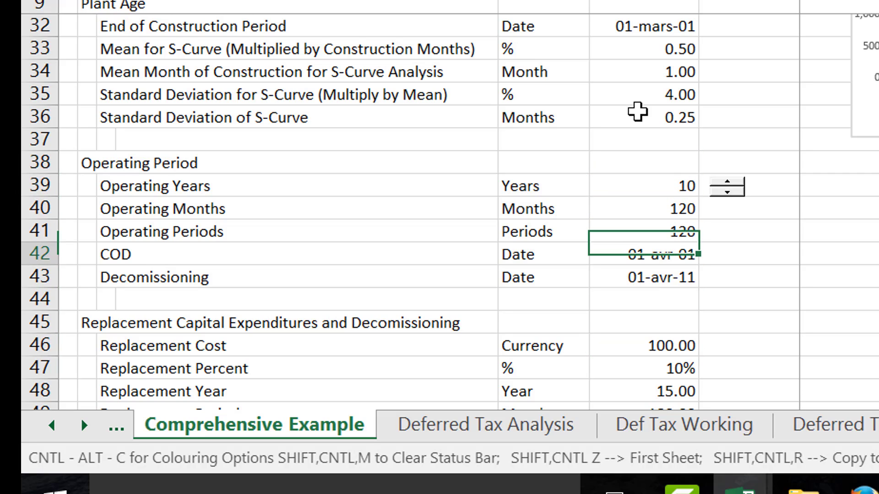
pyautogui.press('Up')
pyautogui.press('Up')
pyautogui.press('Up')
pyautogui.press('Up')
pyautogui.press('Up')
pyautogui.press('Up')
pyautogui.press('Up')
pyautogui.press('Up')
pyautogui.press('Up')
pyautogui.press('Up')
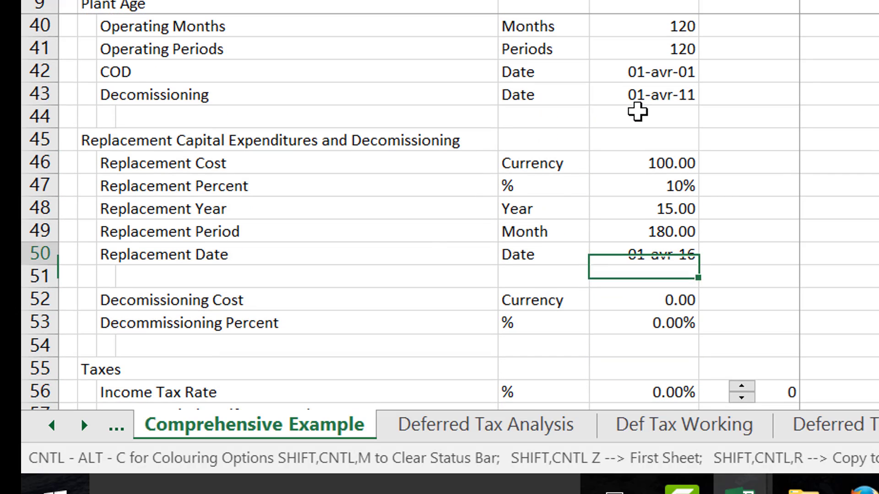
# Examine the replacement, decommissioning and tax assumptions in column F down to the Construction Analysis heading in row 68
pyautogui.press('Down')
pyautogui.press('Down')
pyautogui.press('Down')
pyautogui.press('Down')
pyautogui.press('Down')
pyautogui.press('Down')
pyautogui.press('Down')
pyautogui.press('Down')
pyautogui.press('Down')
pyautogui.press('Down')
pyautogui.press('Down')
pyautogui.press('Down')
pyautogui.press('Down')
pyautogui.press('Down')
pyautogui.press('Down')
pyautogui.press('Down')
pyautogui.press('Down')
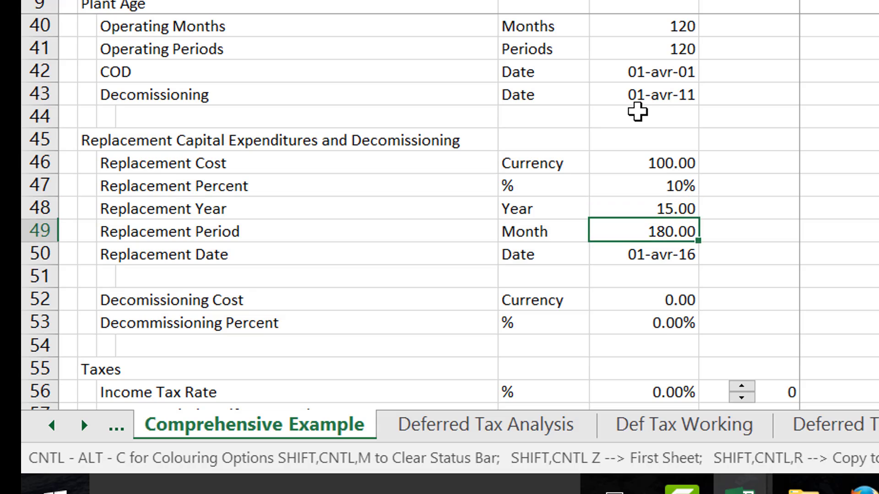
pyautogui.press('Down')
pyautogui.press('Down')
pyautogui.press('Down')
pyautogui.press('Down')
pyautogui.press('Down')
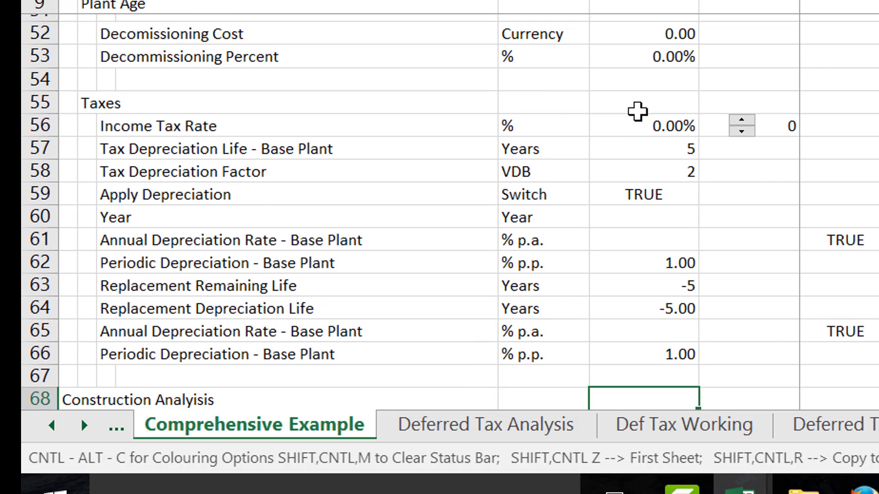
# Step back up through the Taxes section to examine the depreciation inputs, stopping at Tax Depreciation Life - Base Plant
pyautogui.press('Up')
pyautogui.press('Up')
pyautogui.press('Up')
pyautogui.press('Up')
pyautogui.press('Up')
pyautogui.press('Up')
pyautogui.press('Up')
pyautogui.press('Up')
pyautogui.press('Up')
pyautogui.press('Up')
pyautogui.press('Up')
pyautogui.press('Up')
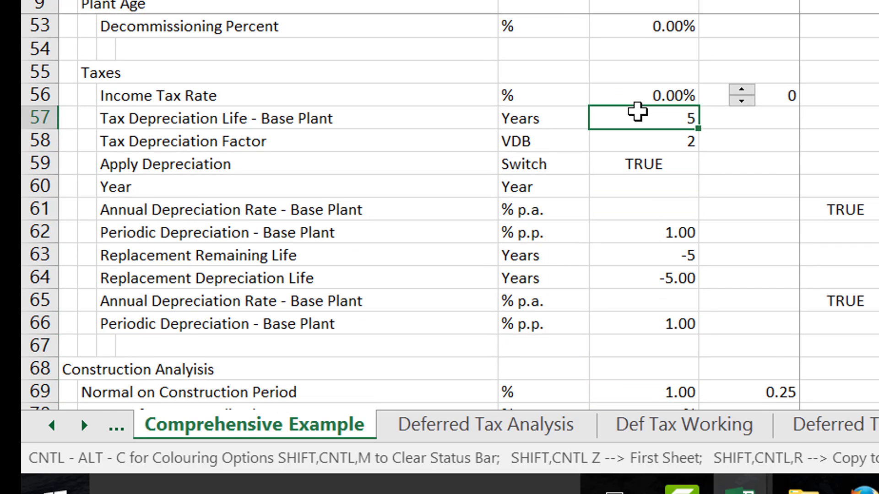
# Return up column F to the Timing Assumptions and select the Months in Period for Construction Period cell, F14
pyautogui.press('Up')
pyautogui.press('Up')
pyautogui.press('Up')
pyautogui.press('Up')
pyautogui.press('Up')
pyautogui.press('Up')
pyautogui.press('Up')
pyautogui.press('Up')
pyautogui.press('Up')
pyautogui.press('Up')
pyautogui.press('Up')
pyautogui.press('Up')
pyautogui.press('Up')
pyautogui.press('Up')
pyautogui.press('Up')
pyautogui.press('Up')
pyautogui.press('Up')
pyautogui.press('Up')
pyautogui.press('Up')
pyautogui.press('Up')
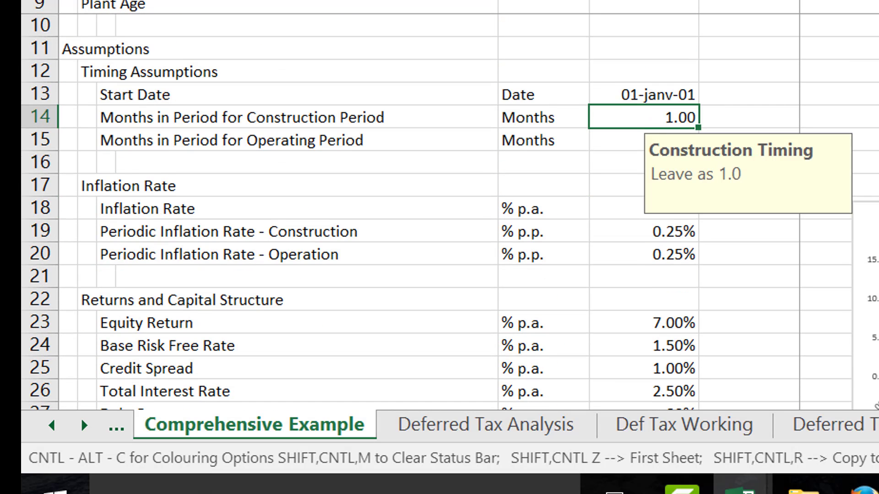
# Examine the first construction period's months per period and start date formulas in cells I5 and I6
pyautogui.press('Up')
pyautogui.press('Up')
pyautogui.press('Up')
pyautogui.press('Up')
pyautogui.press('Up')
pyautogui.press('Up')
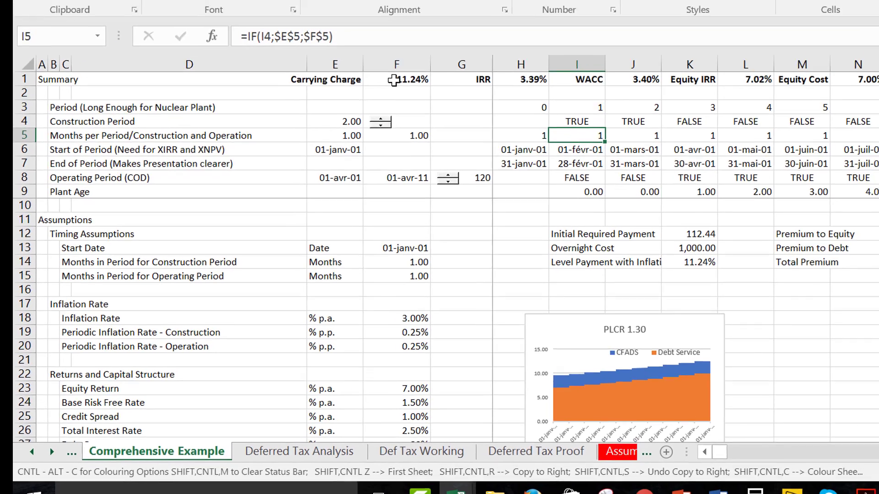
pyautogui.press('Down')
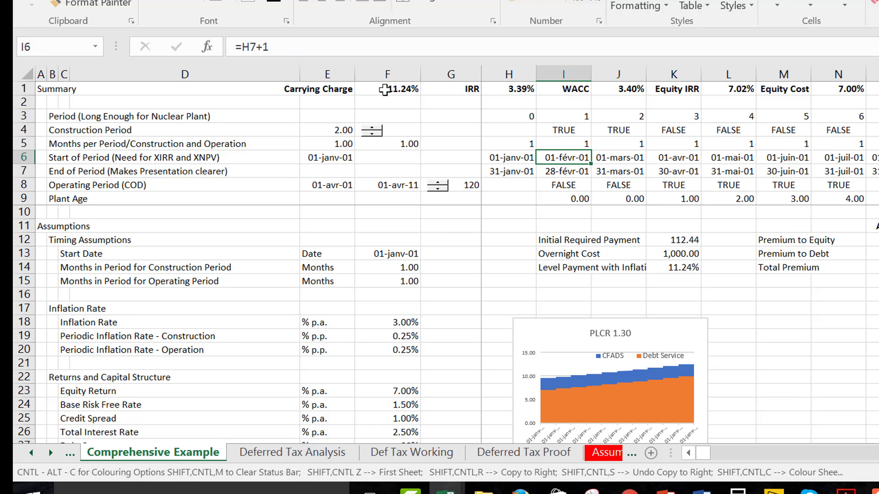
# Go back along the Start of Period row from I6 to column A at the row labels
pyautogui.press('Left')
pyautogui.press('Left')
pyautogui.press('Left')
pyautogui.press('Left')
pyautogui.press('Left')
pyautogui.press('Left')
pyautogui.press('Left')
pyautogui.press('Left')
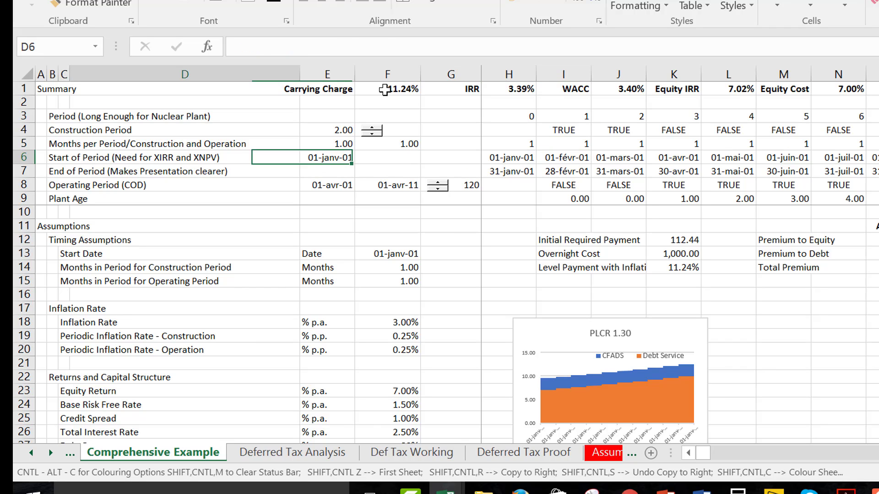
# Examine the replacement and tax assumptions and the depreciation rate rows down column A to row 63
pyautogui.press('pagedown')
pyautogui.press('pagedown')
pyautogui.press('pagedown')
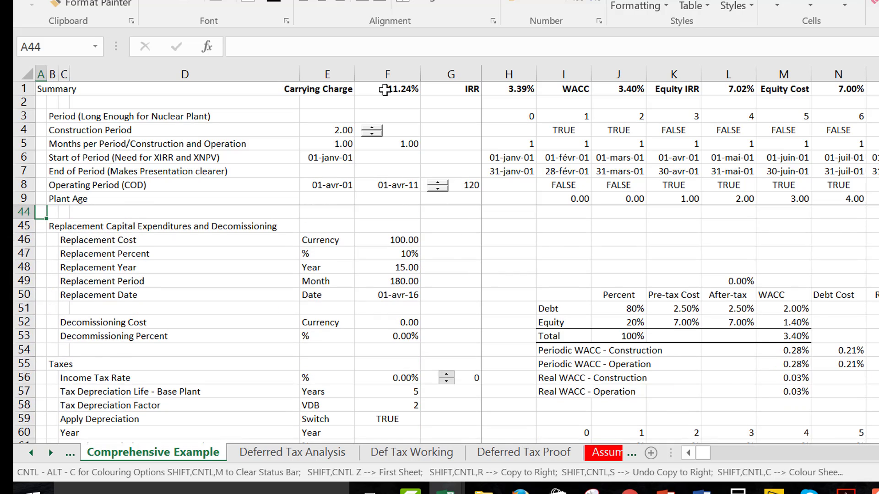
pyautogui.press('Down')
pyautogui.press('Down')
pyautogui.press('Down')
pyautogui.press('Down')
pyautogui.press('Down')
pyautogui.press('Down')
pyautogui.press('Down')
pyautogui.press('Down')
pyautogui.press('Down')
pyautogui.press('Down')
pyautogui.press('Down')
pyautogui.press('Down')
pyautogui.press('Down')
pyautogui.press('Down')
pyautogui.press('Down')
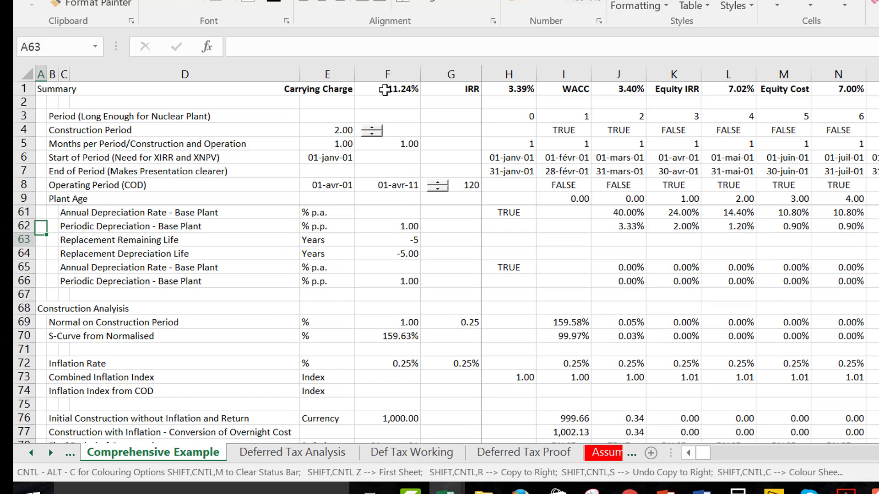
# Examine the Construction Analysis section, including the inflation index and construction work balance, down to row 88
pyautogui.press('Down')
pyautogui.press('Down')
pyautogui.press('Down')
pyautogui.press('Down')
pyautogui.press('Down')
pyautogui.press('Down')
pyautogui.press('Down')
pyautogui.press('Down')
pyautogui.press('Down')
pyautogui.press('Down')
pyautogui.press('Down')
pyautogui.press('Down')
pyautogui.press('Down')
pyautogui.press('Down')
pyautogui.press('Down')
pyautogui.press('Down')
pyautogui.press('Down')
pyautogui.press('Down')
pyautogui.press('Down')
pyautogui.press('Down')
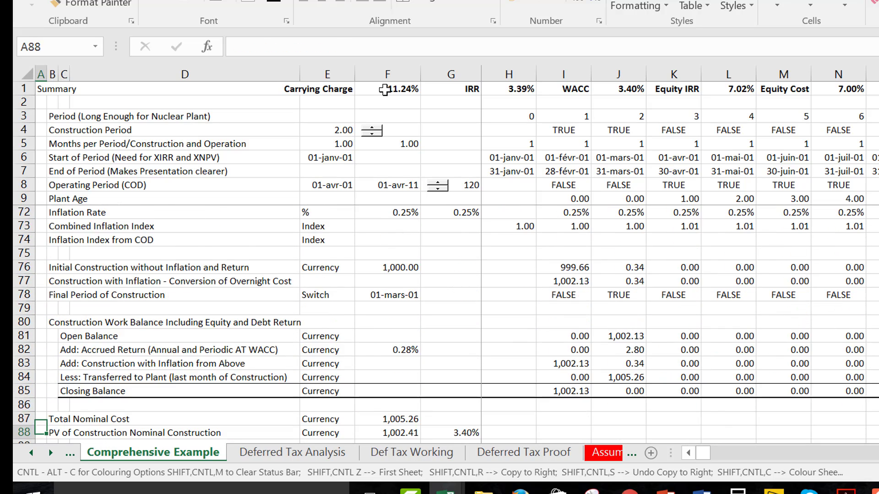
# Examine the Replacement and Decommissioning section down to the Nominal NPV of Replacement in row 101
pyautogui.press('Down')
pyautogui.press('Down')
pyautogui.press('Down')
pyautogui.press('Down')
pyautogui.press('Down')
pyautogui.press('Down')
pyautogui.press('Down')
pyautogui.press('Down')
pyautogui.press('Down')
pyautogui.press('Down')
pyautogui.press('Down')
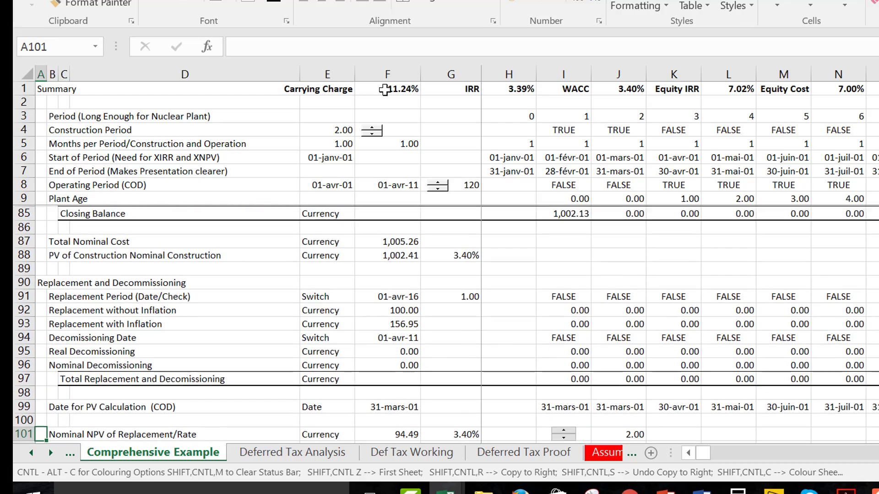
# Examine the decommissioning NPV rows and the Tax Depreciation Shield section down to row 119
pyautogui.press('Down')
pyautogui.press('Down')
pyautogui.press('Down')
pyautogui.press('Down')
pyautogui.press('Down')
pyautogui.press('Down')
pyautogui.press('Down')
pyautogui.press('Down')
pyautogui.press('Down')
pyautogui.press('Down')
pyautogui.press('Down')
pyautogui.press('Down')
pyautogui.press('Down')
pyautogui.press('Down')
pyautogui.press('Down')
pyautogui.press('Down')
pyautogui.press('Down')
pyautogui.press('Down')
pyautogui.press('Down')
pyautogui.press('Down')
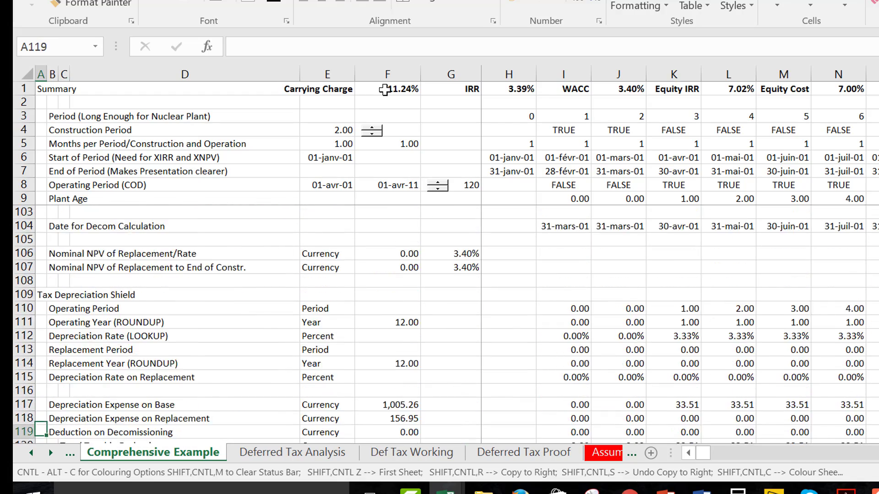
# Examine the PV of Tax Shield rows and the Computation of Payment section, stopping below Total Base for Payment
pyautogui.press('Down')
pyautogui.press('Down')
pyautogui.press('Down')
pyautogui.press('Down')
pyautogui.press('Down')
pyautogui.press('Down')
pyautogui.press('Down')
pyautogui.press('Down')
pyautogui.press('Down')
pyautogui.press('Down')
pyautogui.press('Down')
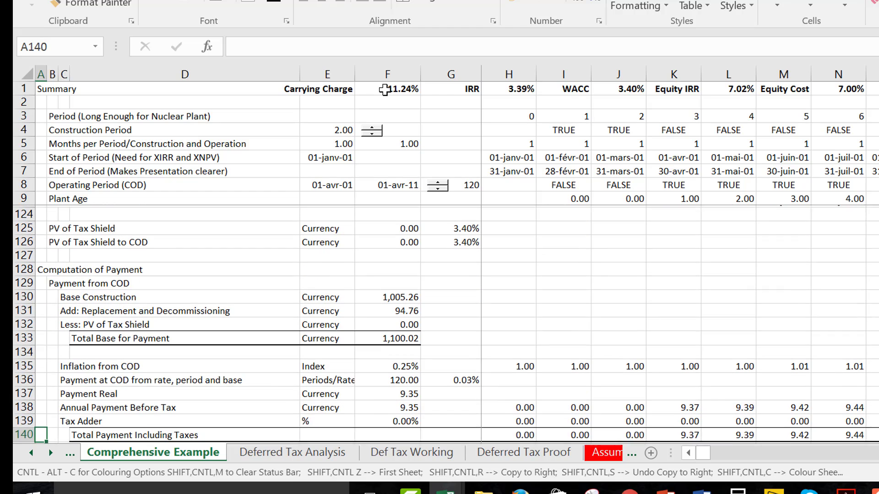
pyautogui.press('Down')
pyautogui.press('Down')
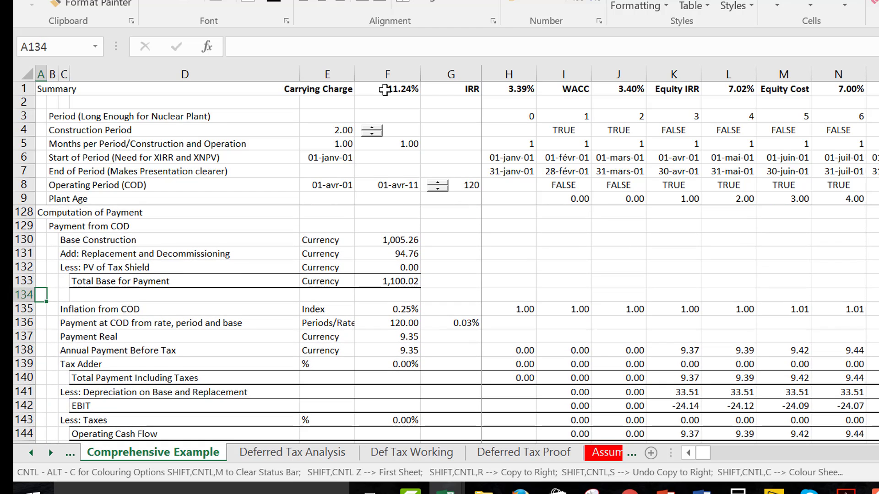
# Examine the payment, tax and net cash flow rows down to the Inflation Index in row 154
pyautogui.press('Down')
pyautogui.press('Down')
pyautogui.press('Down')
pyautogui.press('Down')
pyautogui.press('Down')
pyautogui.press('Down')
pyautogui.press('Down')
pyautogui.press('Down')
pyautogui.press('Down')
pyautogui.press('Down')
pyautogui.press('Down')
pyautogui.press('Down')
pyautogui.press('Down')
pyautogui.press('Down')
pyautogui.press('Down')
pyautogui.press('Down')
pyautogui.press('Down')
pyautogui.press('Down')
pyautogui.press('Down')
pyautogui.press('Down')
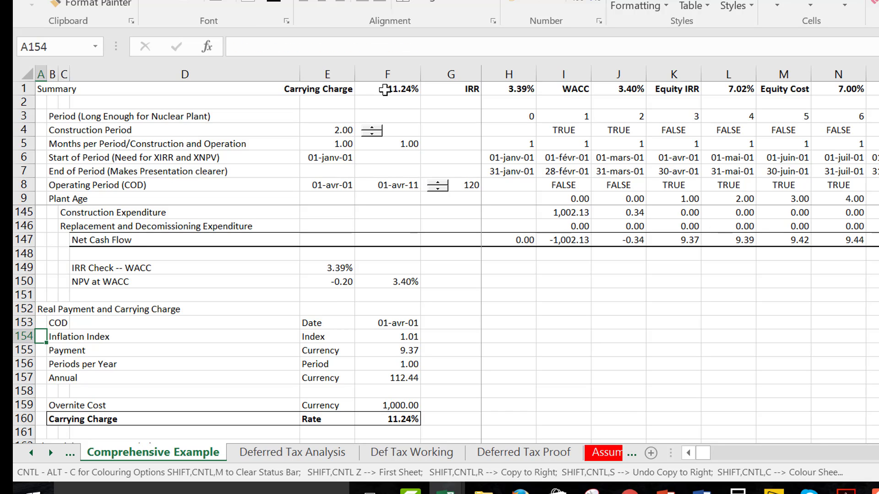
# Examine the Real Payment and Carrying Charge calculation down to Step 1: Economic Depreciation in row 163
pyautogui.press('Down')
pyautogui.press('Down')
pyautogui.press('Down')
pyautogui.press('Down')
pyautogui.press('Down')
pyautogui.press('Down')
pyautogui.press('Down')
pyautogui.press('Down')
pyautogui.press('Down')
pyautogui.press('Down')
pyautogui.press('Down')
pyautogui.press('Down')
pyautogui.press('Down')
pyautogui.press('Down')
pyautogui.press('Down')
pyautogui.press('Down')
pyautogui.press('Down')
pyautogui.press('Down')
pyautogui.press('Down')
pyautogui.press('Down')
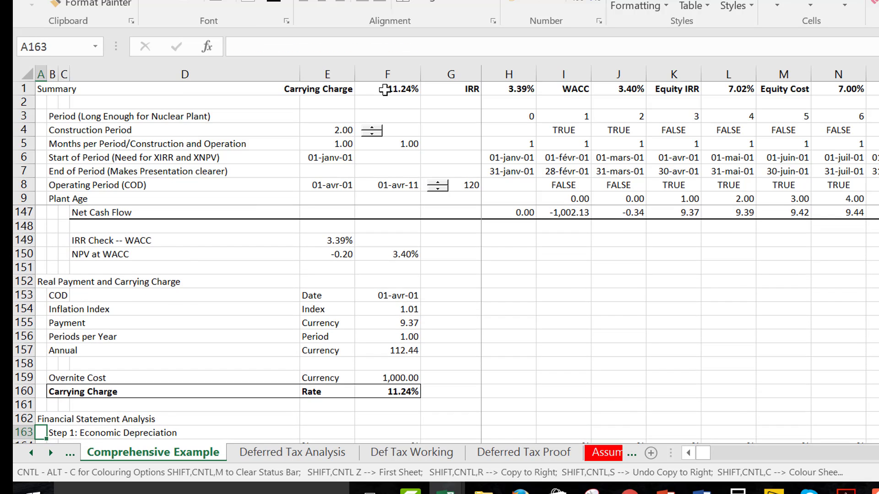
# Examine the Financial Statement Analysis through book net income and tax reconciliation to the Cash Flow Statement in row 231
pyautogui.press('Down')
pyautogui.press('Down')
pyautogui.press('Down')
pyautogui.press('Down')
pyautogui.press('Down')
pyautogui.press('Down')
pyautogui.press('Down')
pyautogui.press('Down')
pyautogui.press('Down')
pyautogui.press('Down')
pyautogui.press('Down')
pyautogui.press('Down')
pyautogui.press('Down')
pyautogui.press('Down')
pyautogui.press('Down')
pyautogui.press('Down')
pyautogui.press('Down')
pyautogui.press('Down')
pyautogui.press('Down')
pyautogui.press('Down')
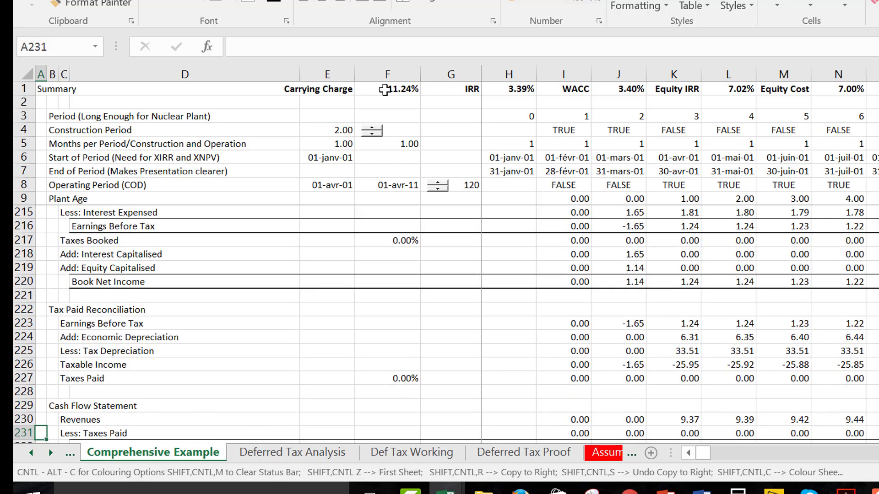
# Examine the Cash Flow Statement, risk premium, Debt IRR and DSCR rows down to row 282
pyautogui.press('Down')
pyautogui.press('Down')
pyautogui.press('Down')
pyautogui.press('Down')
pyautogui.press('Down')
pyautogui.press('Down')
pyautogui.press('Down')
pyautogui.press('Down')
pyautogui.press('Down')
pyautogui.press('Down')
pyautogui.press('Down')
pyautogui.press('Down')
pyautogui.press('Down')
pyautogui.press('Down')
pyautogui.press('Down')
pyautogui.press('Down')
pyautogui.press('Down')
pyautogui.press('Down')
pyautogui.press('Down')
pyautogui.press('Down')
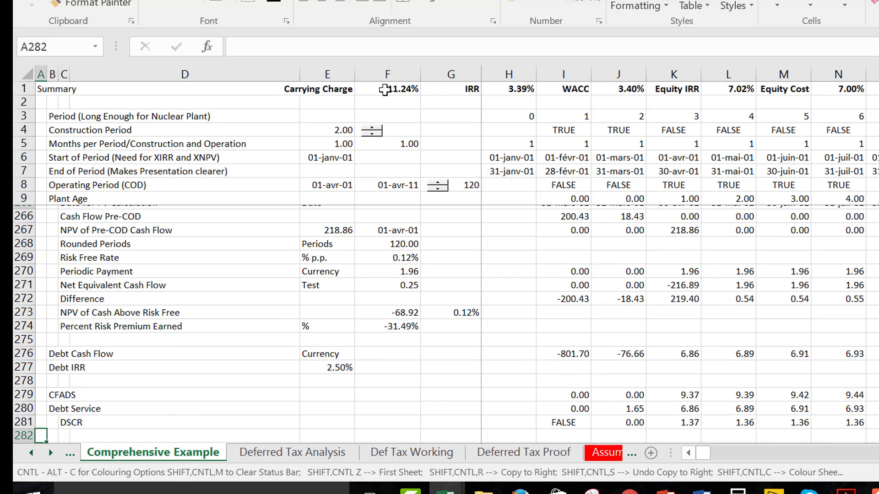
# Check the area below the DSCR row down to row 316 for further calculations
pyautogui.press('Down')
pyautogui.press('Down')
pyautogui.press('Down')
pyautogui.press('Down')
pyautogui.press('Down')
pyautogui.press('Down')
pyautogui.press('Down')
pyautogui.press('Down')
pyautogui.press('Down')
pyautogui.press('Down')
pyautogui.press('Down')
pyautogui.press('Down')
pyautogui.press('Down')
pyautogui.press('Down')
pyautogui.press('Down')
pyautogui.press('Down')
pyautogui.press('Down')
pyautogui.press('Down')
pyautogui.press('Down')
pyautogui.press('Down')
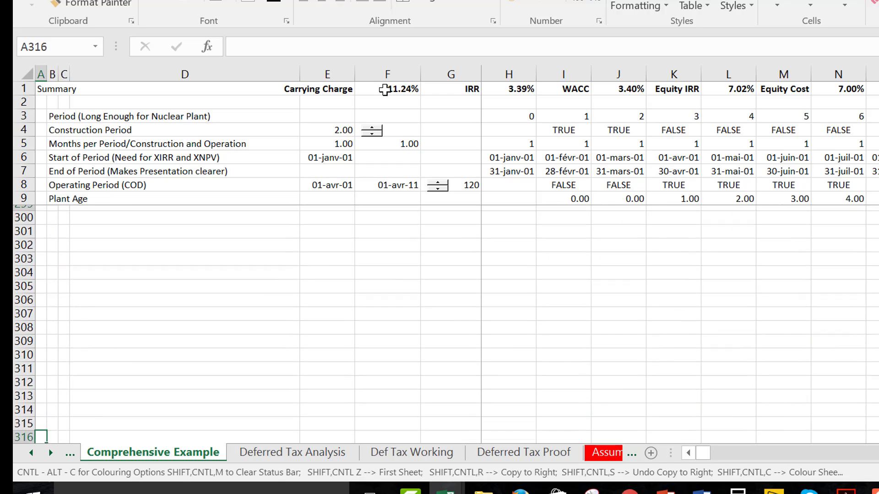
# Go back up through the model to the Returns and Capital Structure assumptions at row 26
pyautogui.press('Up')
pyautogui.press('Up')
pyautogui.press('Up')
pyautogui.press('Up')
pyautogui.press('Up')
pyautogui.press('Up')
pyautogui.press('Up')
pyautogui.press('Up')
pyautogui.press('Up')
pyautogui.press('Up')
pyautogui.press('Up')
pyautogui.press('Up')
pyautogui.press('Up')
pyautogui.press('Up')
pyautogui.press('Up')
pyautogui.press('Up')
pyautogui.press('Up')
pyautogui.press('Up')
pyautogui.press('Up')
pyautogui.press('Up')
pyautogui.press('pageup')
pyautogui.press('pageup')
pyautogui.press('pageup')
pyautogui.press('pageup')
pyautogui.press('pageup')
pyautogui.press('pageup')
pyautogui.press('pageup')
pyautogui.press('pageup')
pyautogui.press('pageup')
pyautogui.press('pageup')
pyautogui.press('pageup')
pyautogui.press('pageup')
pyautogui.press('pageup')
pyautogui.press('pageup')
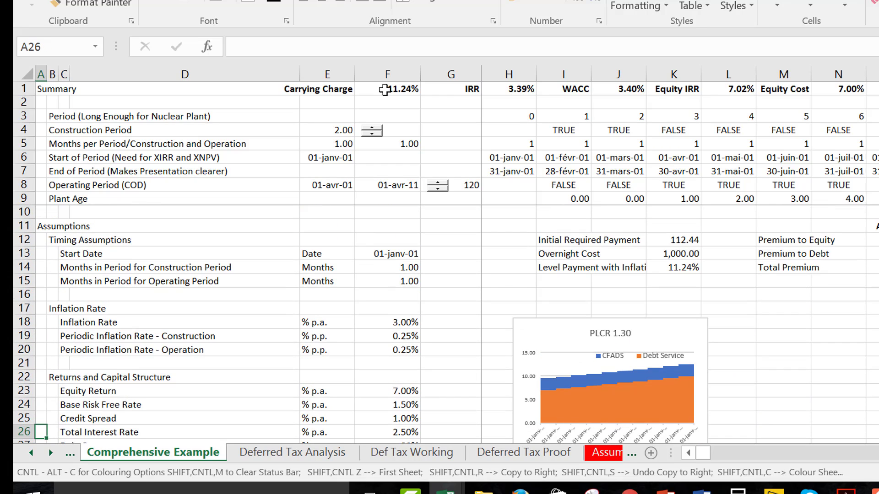
# Review the timing, inflation and capital structure assumptions, ending on the Summary title in cell A1
pyautogui.press('Down')
pyautogui.press('Down')
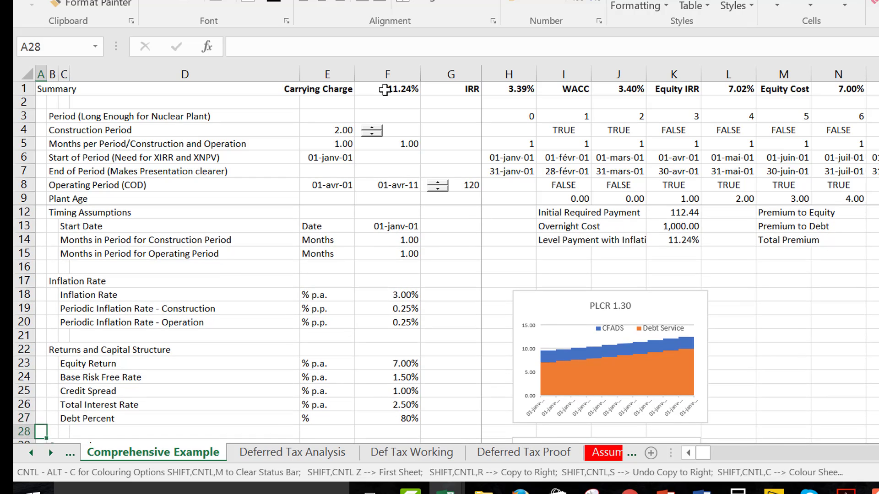
pyautogui.press('Up')
pyautogui.press('Up')
pyautogui.press('Up')
pyautogui.press('Up')
pyautogui.press('Up')
pyautogui.press('Up')
pyautogui.press('Up')
pyautogui.press('Up')
pyautogui.press('Up')
pyautogui.press('Up')
pyautogui.press('Up')
pyautogui.press('Up')
pyautogui.press('Up')
pyautogui.press('Up')
pyautogui.press('Up')
pyautogui.press('Up')
pyautogui.press('Up')
pyautogui.press('Up')
pyautogui.press('Up')
pyautogui.press('Up')
pyautogui.press('Up')
pyautogui.press('Up')
pyautogui.press('Up')
pyautogui.press('Up')
pyautogui.press('Up')
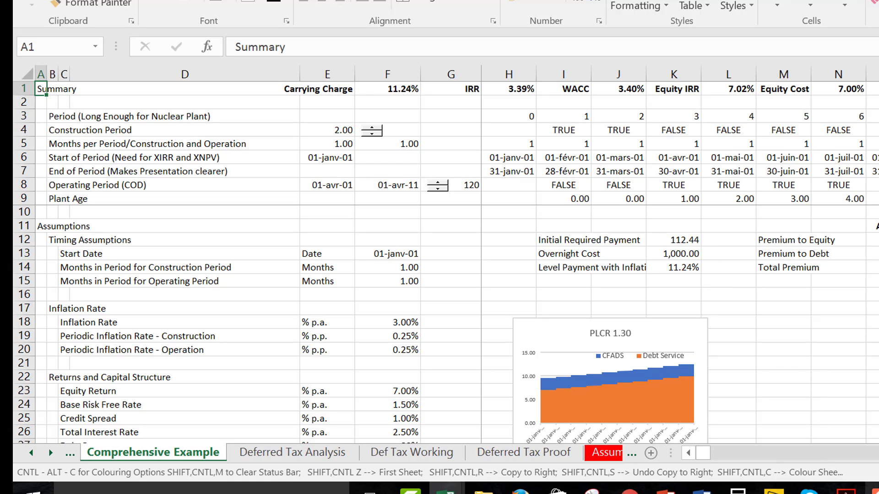
# Open the colouring options for the sheet and cycle through the input colour choices, keeping Input Colour Option 1
pyautogui.click(872, 488)
pyautogui.hotkey('ctrl', 'shift', 'c')
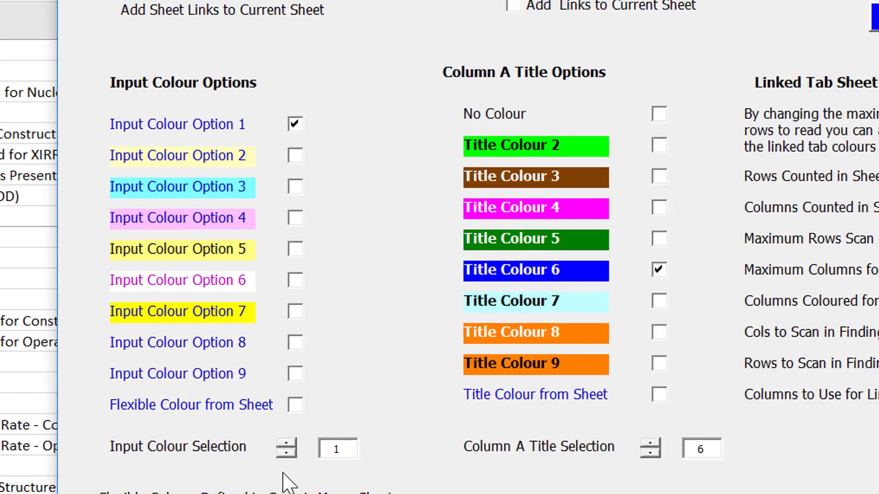
pyautogui.click(284, 453)
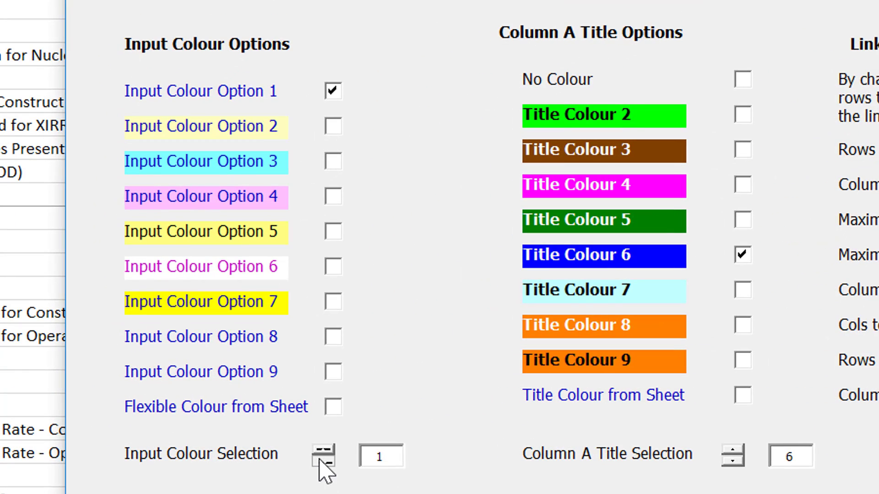
pyautogui.click(321, 461)
pyautogui.click(320, 461)
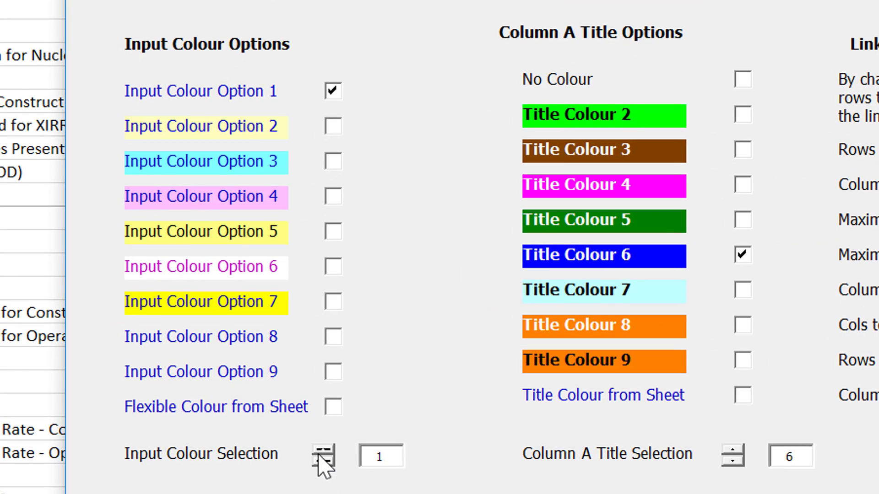
pyautogui.click(320, 450)
pyautogui.click(321, 450)
pyautogui.click(320, 450)
pyautogui.click(321, 462)
pyautogui.click(321, 461)
pyautogui.click(320, 462)
# Set the column A title colour to Title Colour 2 and colour the Comprehensive Example sheet
pyautogui.click(733, 447)
pyautogui.click(733, 446)
pyautogui.click(734, 449)
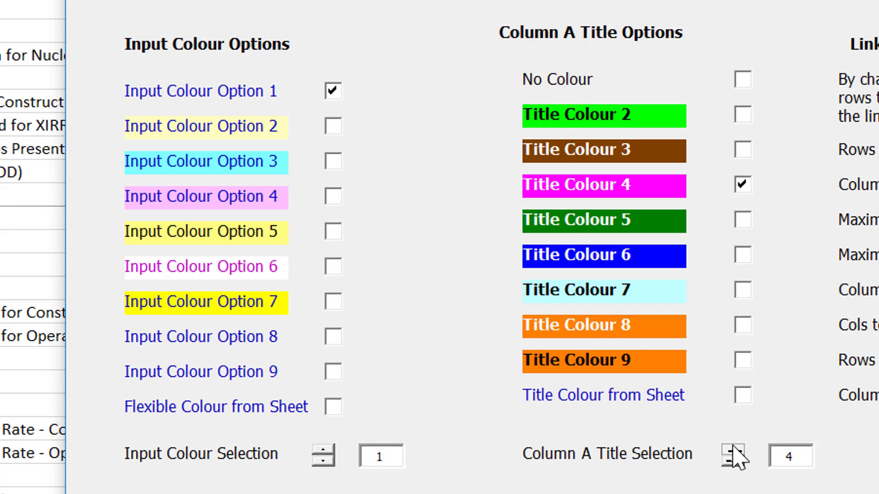
pyautogui.click(733, 450)
pyautogui.click(733, 461)
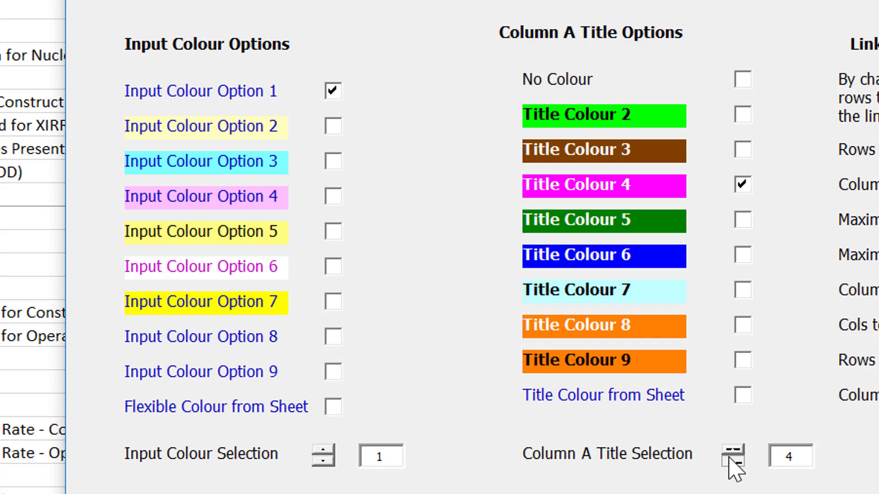
pyautogui.click(733, 462)
pyautogui.click(733, 461)
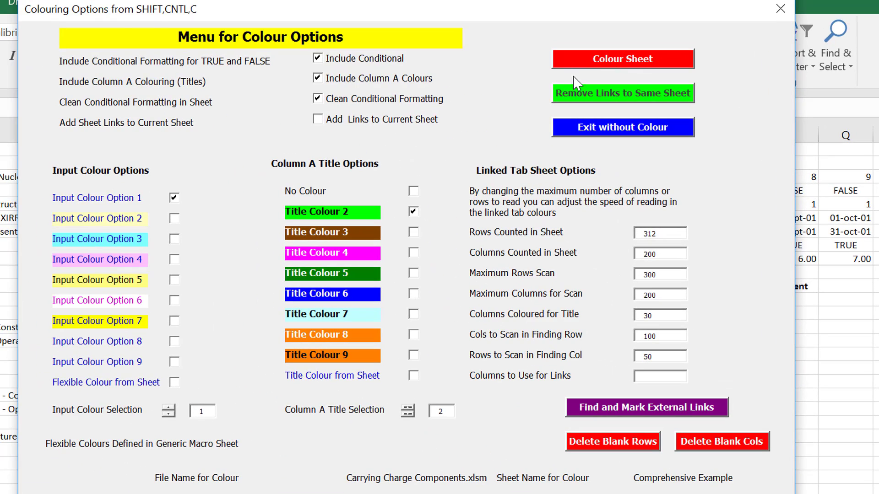
pyautogui.click(619, 64)
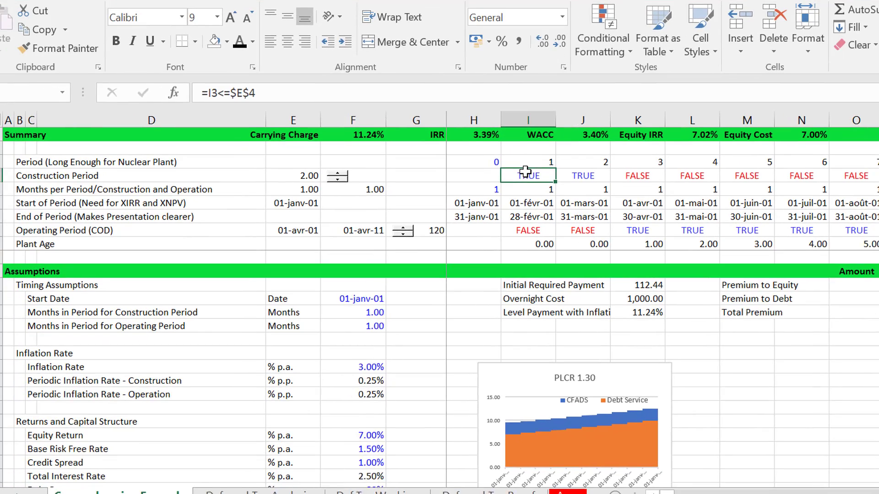
# Review the coloured timeline rows from the Construction Period flags across to column A and down to the Assumptions title
pyautogui.press('Down')
pyautogui.press('Down')
pyautogui.press('Left')
pyautogui.press('Left')
pyautogui.press('Left')
pyautogui.press('Left')
pyautogui.press('Left')
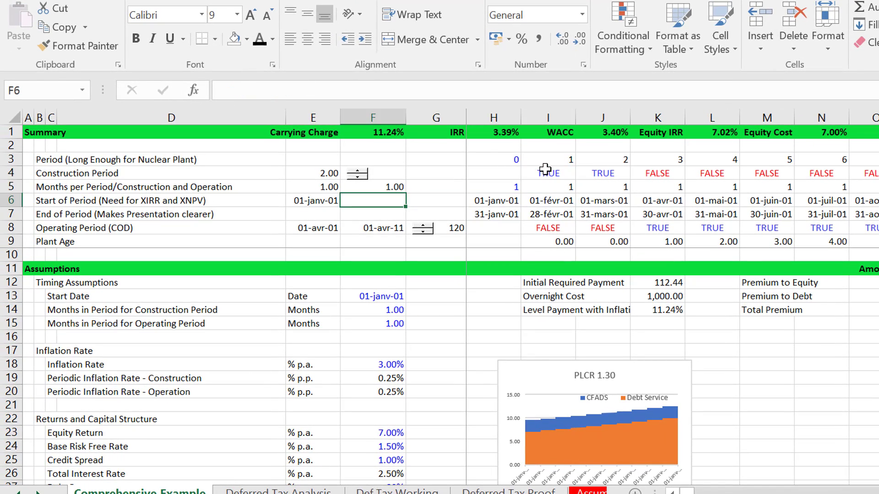
pyautogui.press('Left')
pyautogui.press('Left')
pyautogui.press('Left')
pyautogui.press('Down')
pyautogui.press('Down')
pyautogui.press('Down')
pyautogui.press('Down')
pyautogui.press('Down')
pyautogui.press('Down')
pyautogui.press('Down')
pyautogui.press('Down')
pyautogui.press('Down')
pyautogui.press('Down')
pyautogui.press('Down')
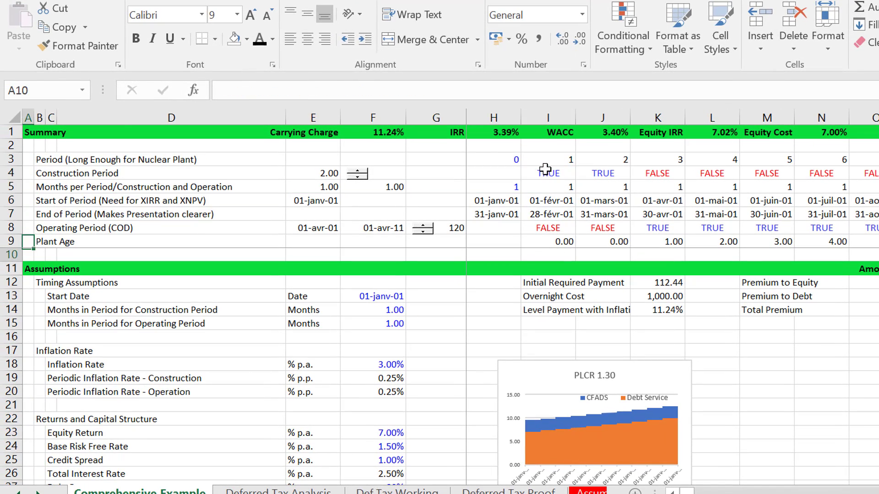
# Go down column A through the assumption sections to review the colouring as far as Replacement Capital Expenditures and Decomissioning
pyautogui.press('Down')
pyautogui.press('Down')
pyautogui.press('Down')
pyautogui.press('Down')
pyautogui.press('Down')
pyautogui.press('Down')
pyautogui.press('Down')
pyautogui.press('Down')
pyautogui.press('Down')
pyautogui.press('Down')
pyautogui.press('Down')
pyautogui.press('Down')
pyautogui.press('Down')
pyautogui.press('Down')
pyautogui.press('Down')
pyautogui.press('Down')
pyautogui.press('Down')
pyautogui.press('Down')
pyautogui.press('Down')
pyautogui.press('Down')
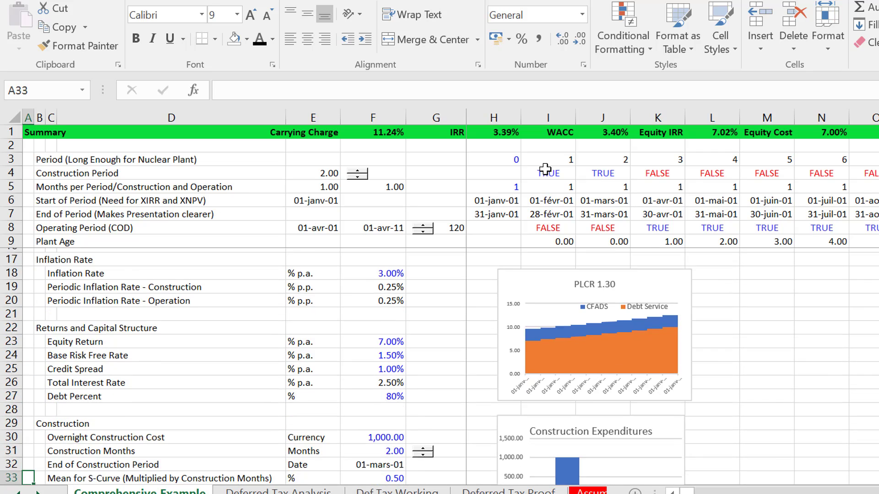
pyautogui.press('Down')
pyautogui.press('Down')
pyautogui.press('Down')
pyautogui.press('Down')
pyautogui.press('Down')
pyautogui.press('Down')
pyautogui.press('Down')
pyautogui.press('Down')
pyautogui.press('Down')
pyautogui.press('Down')
pyautogui.press('Down')
pyautogui.press('Down')
pyautogui.press('Down')
pyautogui.press('Down')
pyautogui.press('Down')
pyautogui.press('Down')
pyautogui.press('Down')
pyautogui.press('Down')
pyautogui.press('Down')
pyautogui.press('Down')
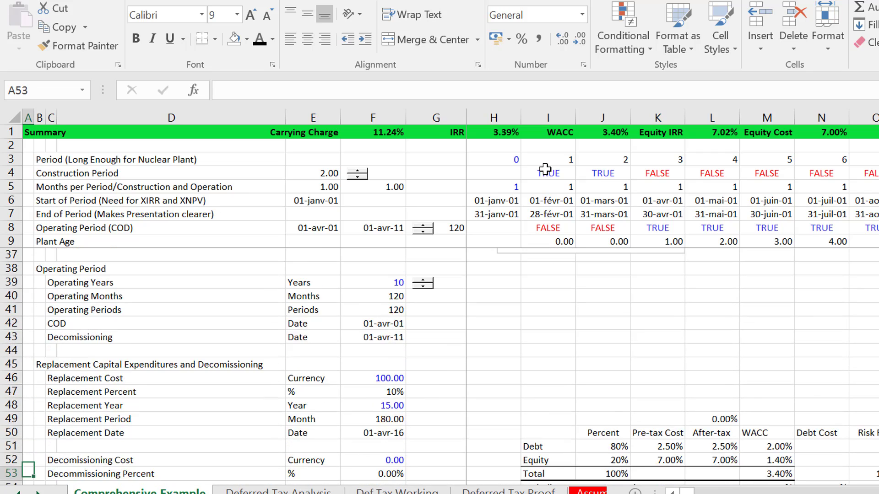
pyautogui.press('Down')
pyautogui.press('Down')
pyautogui.press('Down')
# Look over the coloured sections further down the sheet and return to row 26 in column A
pyautogui.press('pageup')
pyautogui.press('pageup')
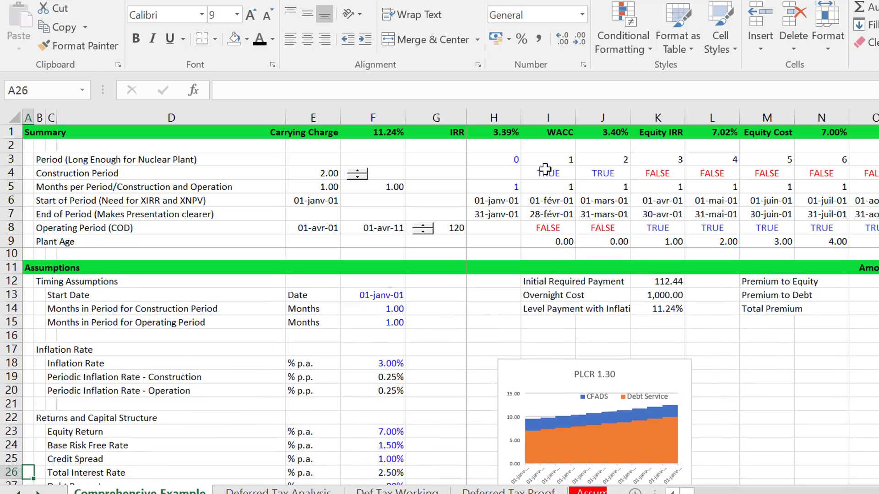
pyautogui.press('pagedown')
pyautogui.press('pagedown')
pyautogui.press('pagedown')
pyautogui.press('pagedown')
pyautogui.press('pageup')
pyautogui.press('pageup')
pyautogui.press('pageup')
pyautogui.press('pageup')
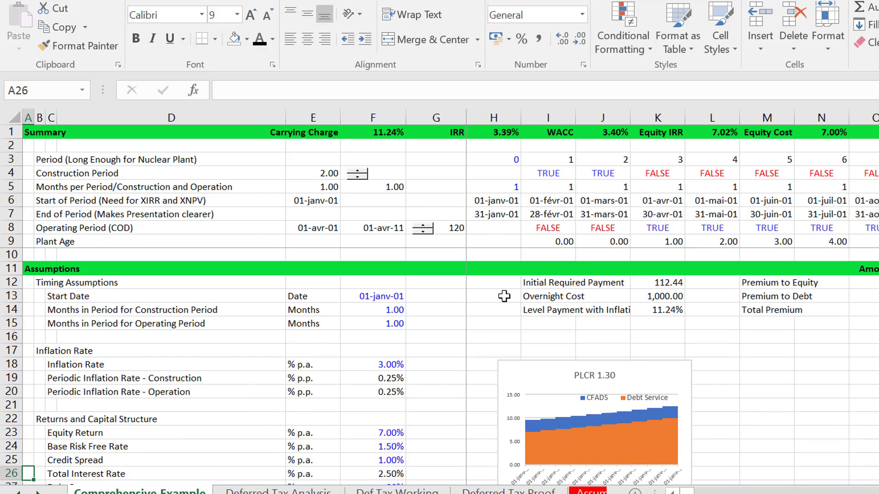
# Set the tab colour of the Comprehensive Example sheet to standard red
pyautogui.rightClick(179, 491)
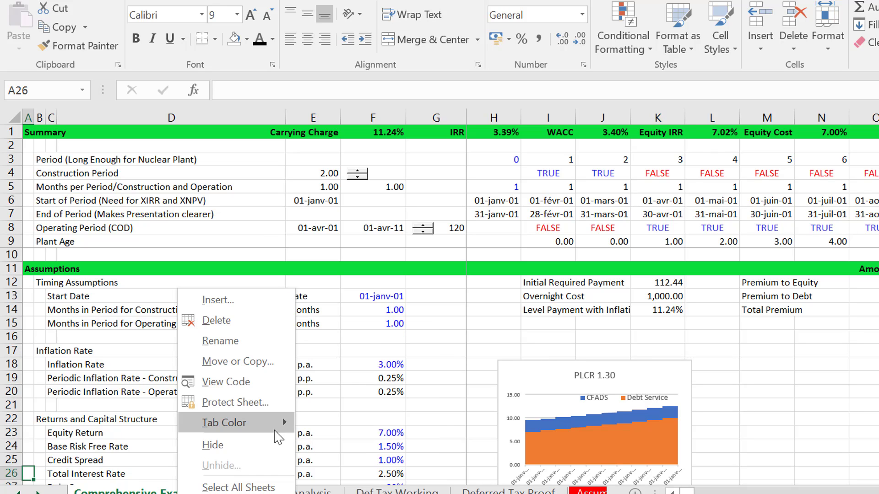
pyautogui.moveTo(284, 425)
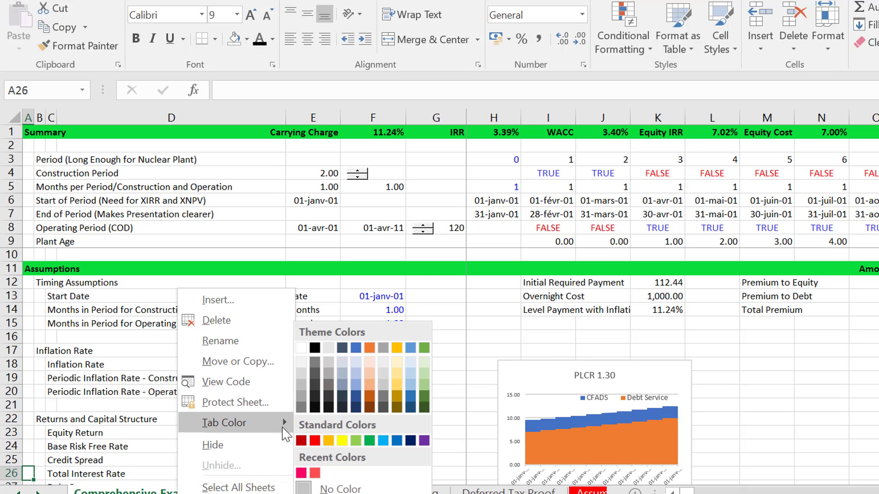
pyautogui.click(315, 440)
# Review the construction work balance and Replacement and Decommissioning sections, inspecting the Replacement without Inflation formula in F92
pyautogui.click(397, 409)
pyautogui.press('Up')
pyautogui.press('Up')
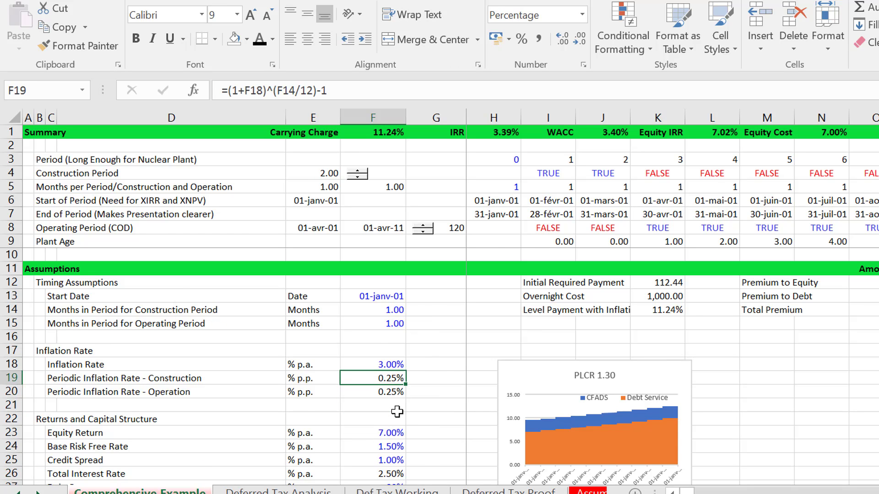
pyautogui.press('pagedown')
pyautogui.press('pagedown')
pyautogui.press('pagedown')
pyautogui.press('pagedown')
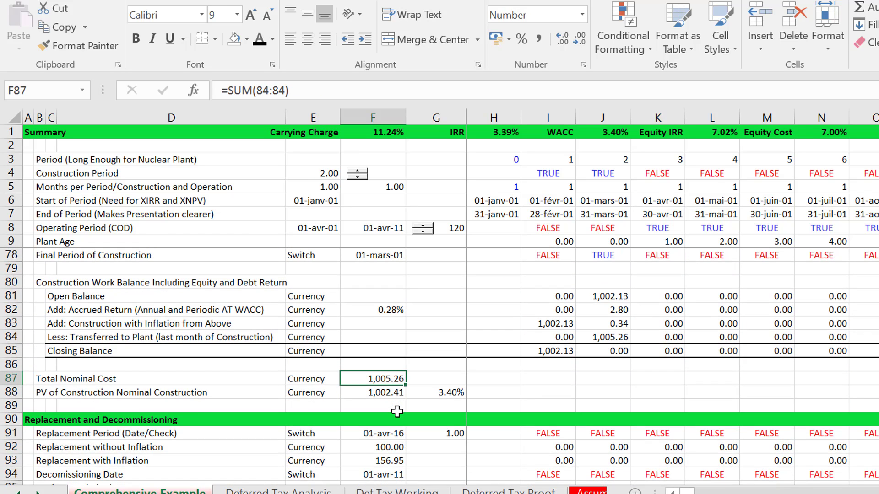
pyautogui.press('Down')
pyautogui.press('Down')
pyautogui.press('Down')
pyautogui.press('Down')
pyautogui.press('Down')
pyautogui.press('Down')
pyautogui.press('Up')
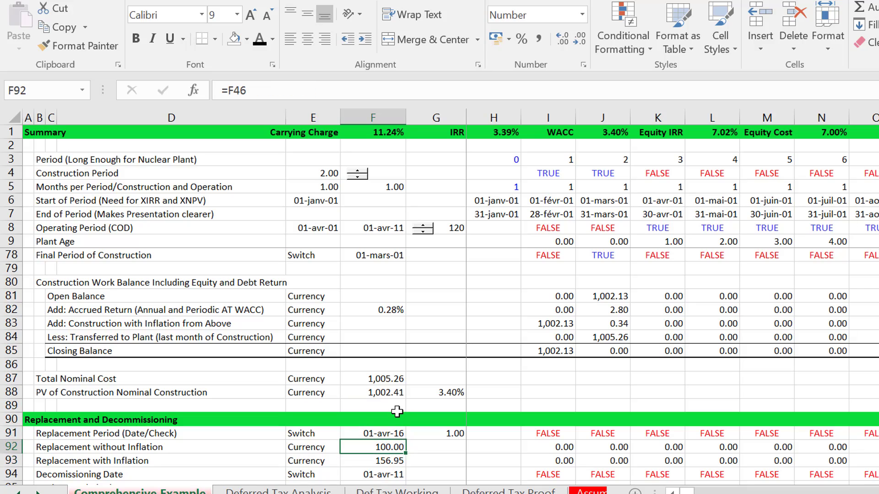
pyautogui.press('F2')
pyautogui.press('Escape')
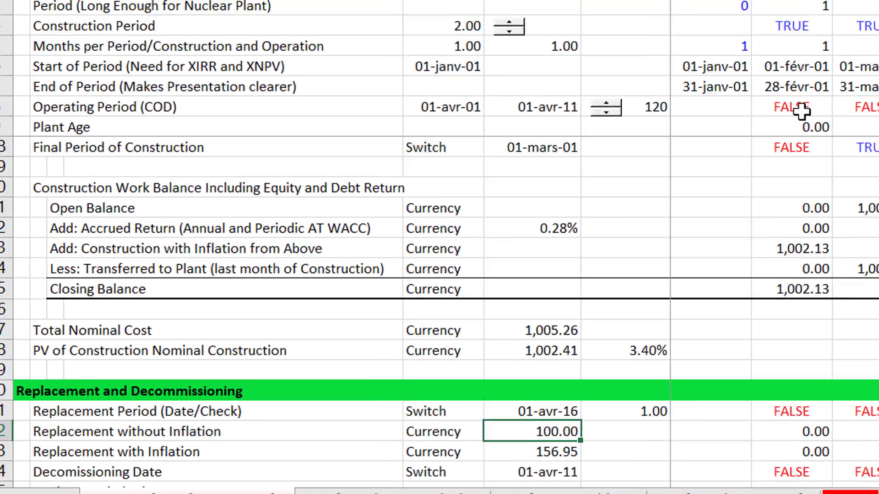
# Examine the Operating Period (COD) flag in I8 and the conditional formatting, title and sheet link settings in the colour options
pyautogui.click(802, 110)
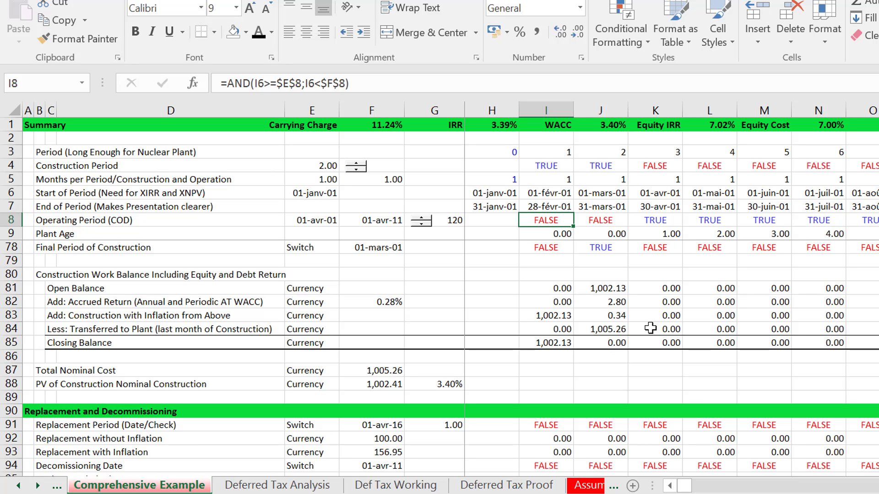
pyautogui.hotkey('ctrl', 'alt', 'c')
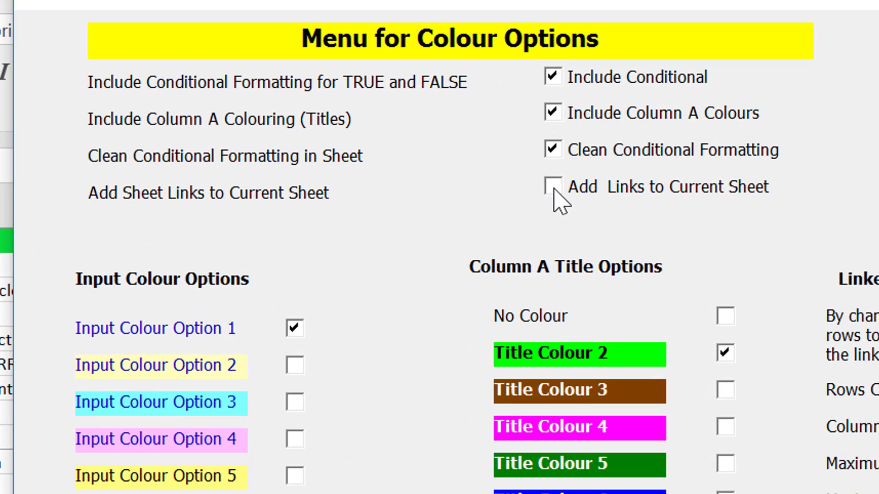
pyautogui.click(464, 102)
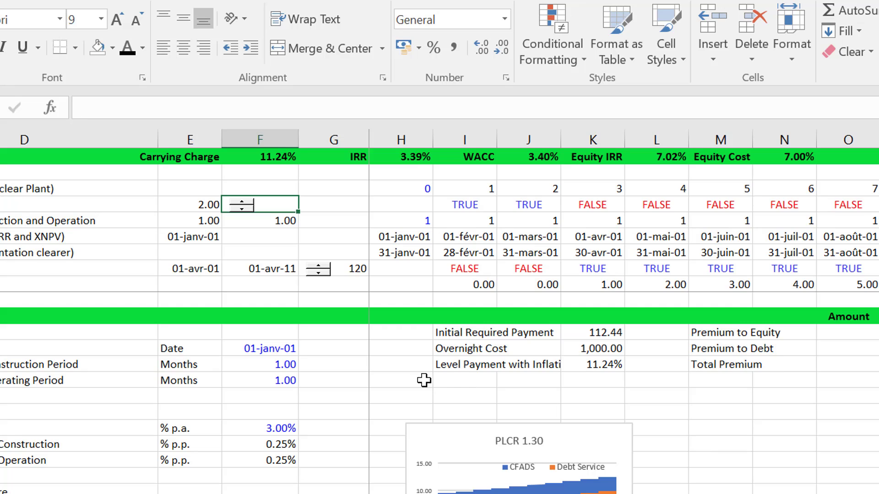
# Go down column F from the Construction Period row to the Timing Assumptions row
pyautogui.press('Down')
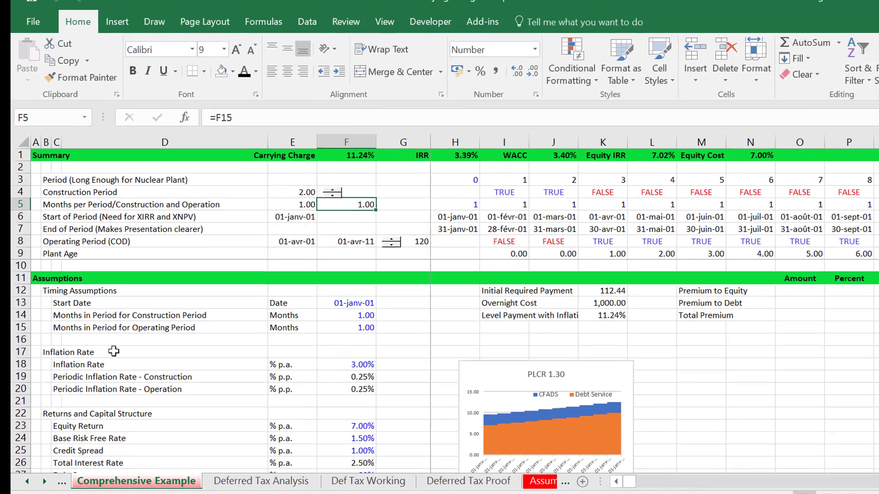
pyautogui.press('Down')
pyautogui.press('Down')
pyautogui.press('Down')
pyautogui.press('Down')
pyautogui.press('Down')
pyautogui.press('Down')
pyautogui.press('Down')
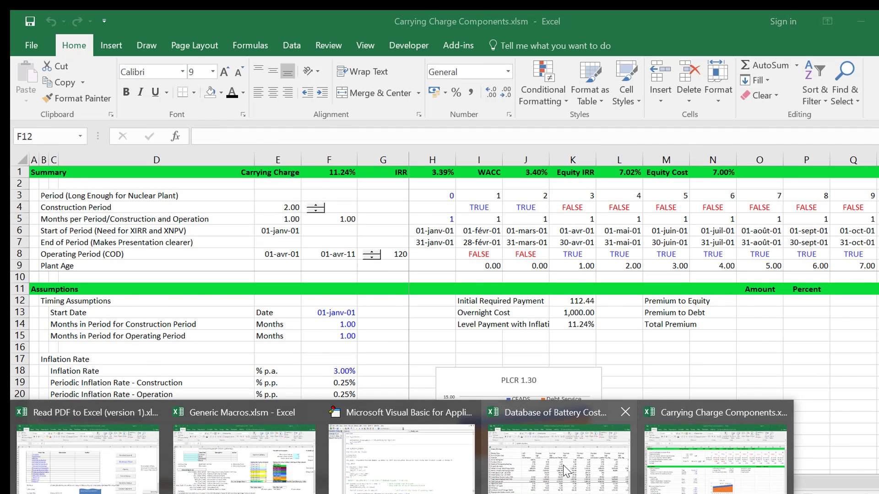
# Switch to the workbook Database of Battery Costs from Lazard.xlsx and go to the Duration Hours label in A7
pyautogui.click(552, 452)
pyautogui.click(408, 275)
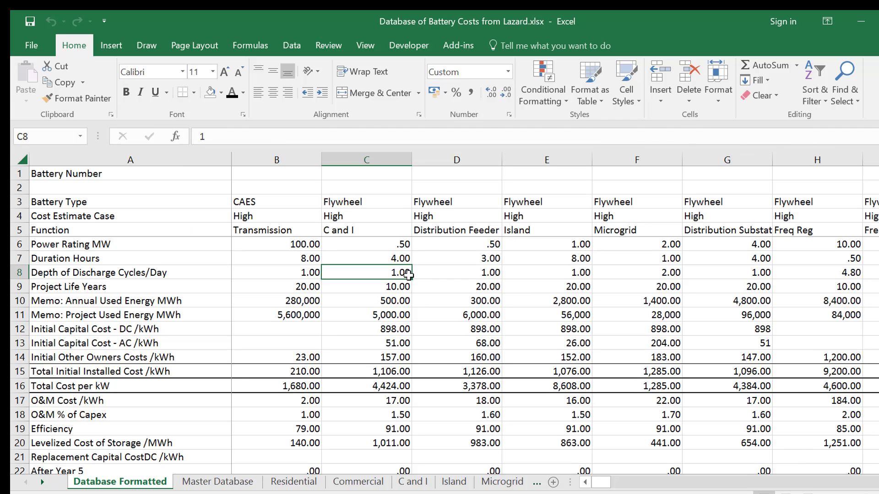
pyautogui.press('Left')
pyautogui.press('Left')
pyautogui.press('Up')
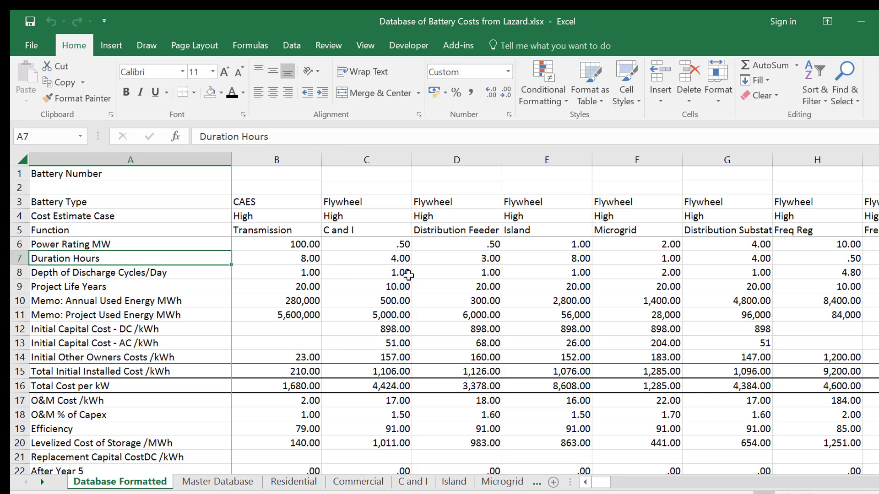
# Examine the duration, power rating and project life entries for the CAES and C and I Flywheel columns
pyautogui.press('Right')
pyautogui.press('Right')
pyautogui.press('Left')
pyautogui.press('Left')
pyautogui.press('Right')
pyautogui.press('Right')
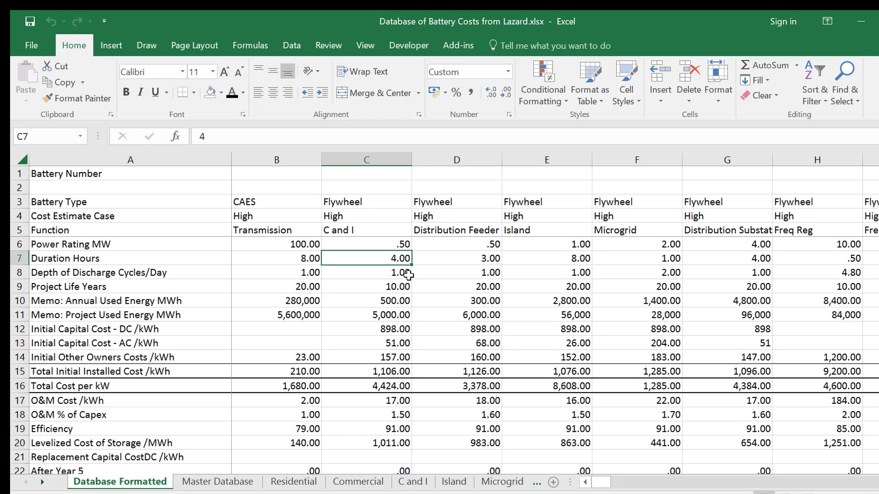
pyautogui.press('Down')
pyautogui.press('Up')
pyautogui.press('Up')
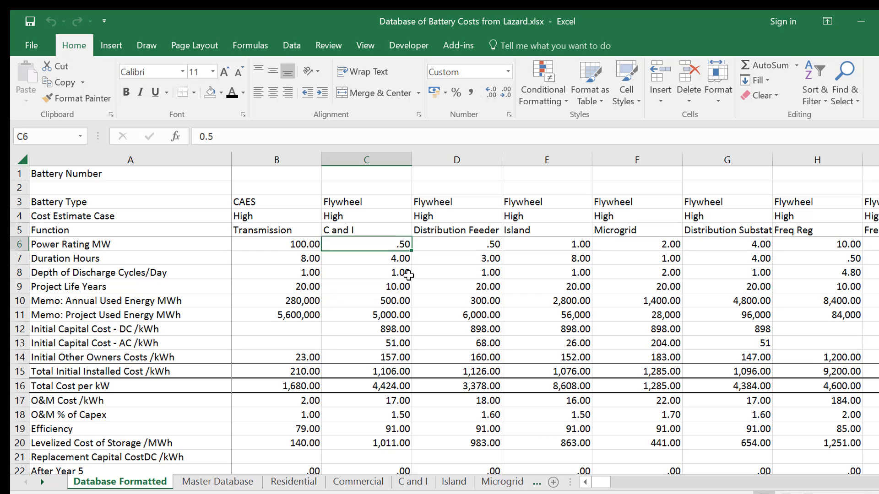
pyautogui.press('Up')
pyautogui.press('Up')
pyautogui.press('Down')
pyautogui.press('Down')
pyautogui.press('Down')
pyautogui.press('Down')
pyautogui.press('Down')
pyautogui.press('Left')
pyautogui.press('Left')
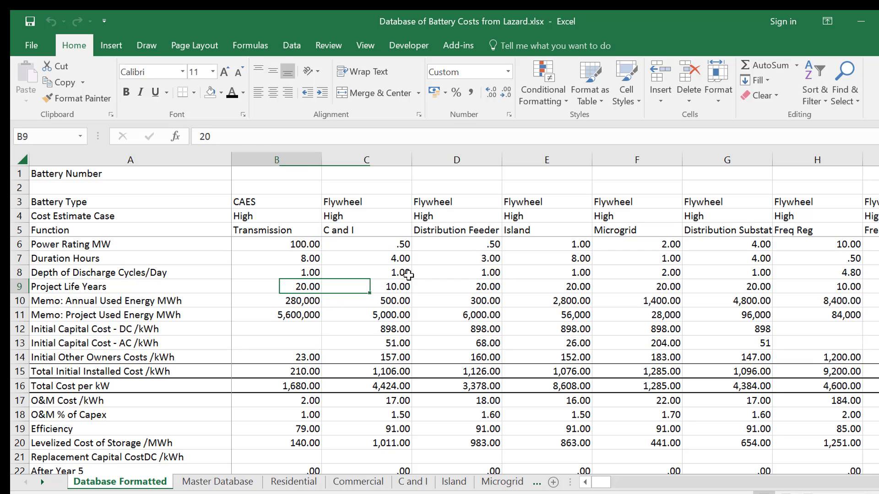
# Examine the Project Life Years in row 9 across the flywheel, lead and lithium battery columns
pyautogui.press('Right')
pyautogui.press('Right')
pyautogui.press('Right')
pyautogui.press('Right')
pyautogui.press('Right')
pyautogui.press('Right')
pyautogui.press('Right')
pyautogui.press('Right')
pyautogui.press('Right')
pyautogui.press('Right')
pyautogui.press('Right')
pyautogui.press('Right')
pyautogui.press('Right')
pyautogui.press('Right')
pyautogui.press('Right')
pyautogui.press('Right')
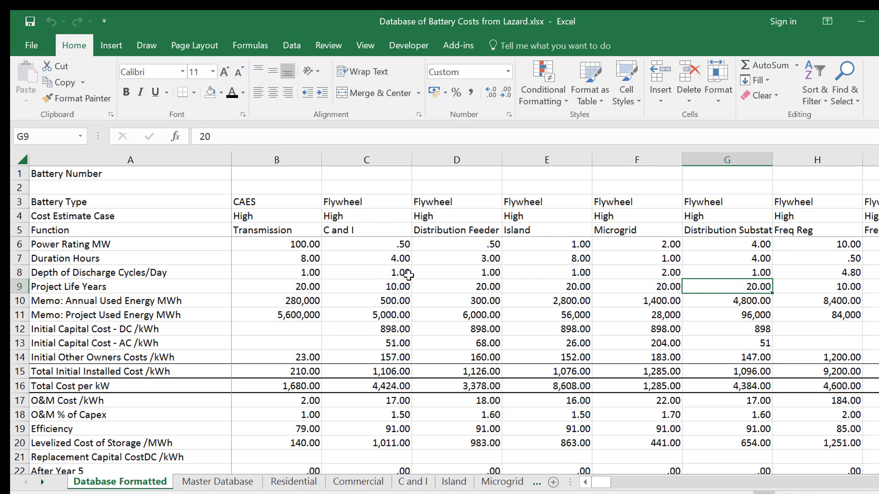
pyautogui.press('Left')
pyautogui.press('Left')
pyautogui.press('Left')
pyautogui.press('Left')
pyautogui.press('Left')
pyautogui.press('Left')
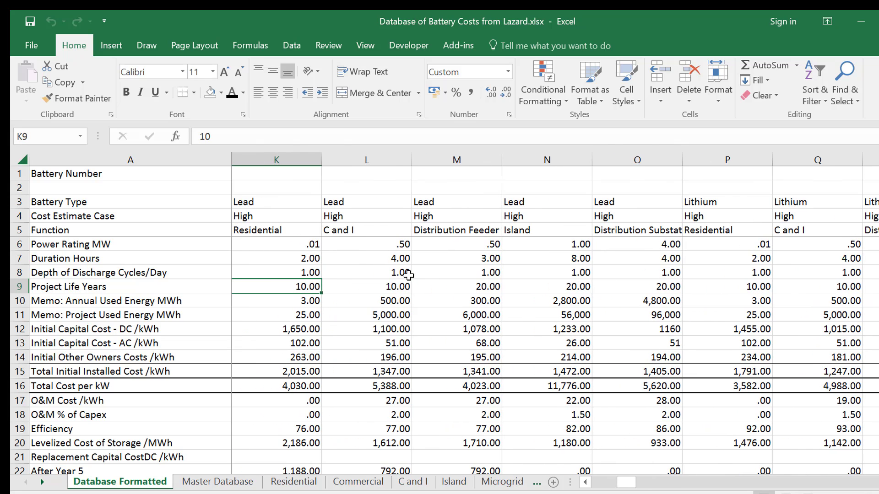
pyautogui.press('Right')
pyautogui.press('Right')
pyautogui.press('Right')
pyautogui.press('Right')
pyautogui.press('Left')
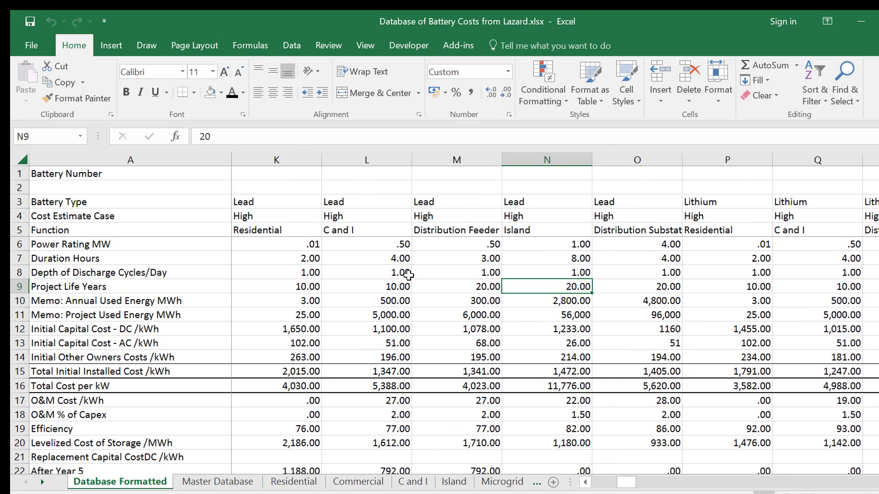
pyautogui.press('Left')
pyautogui.press('Left')
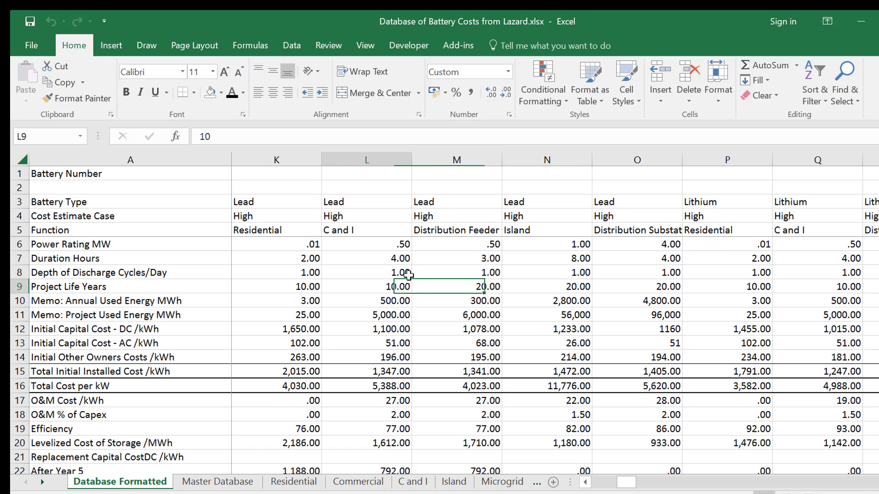
# Examine the lead C and I column from Project Life Years down to the AC replacement cost after year 15
pyautogui.press('Down')
pyautogui.press('Down')
pyautogui.press('Down')
pyautogui.press('Down')
pyautogui.press('Down')
pyautogui.press('Down')
pyautogui.press('Down')
pyautogui.press('Down')
pyautogui.press('Down')
pyautogui.press('Down')
pyautogui.press('Down')
pyautogui.press('Down')
pyautogui.press('Down')
pyautogui.press('Down')
pyautogui.press('Down')
pyautogui.press('Down')
pyautogui.press('Down')
pyautogui.press('Down')
pyautogui.press('Down')
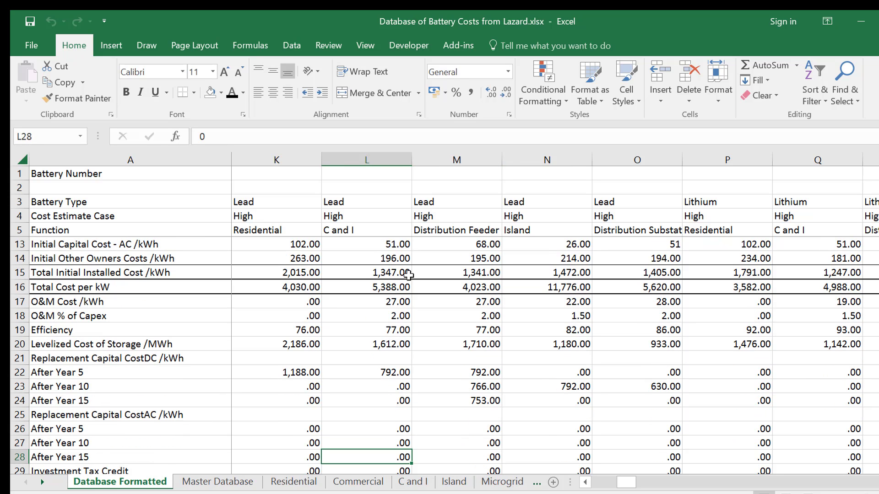
# Go back up the lead C and I column past the replacement, operating and initial capital cost rows
pyautogui.press('Up')
pyautogui.press('Up')
pyautogui.press('Up')
pyautogui.press('Up')
pyautogui.press('Up')
pyautogui.press('Up')
pyautogui.press('Up')
pyautogui.press('Up')
pyautogui.press('Up')
pyautogui.press('Up')
pyautogui.press('Up')
pyautogui.press('Up')
pyautogui.press('Up')
pyautogui.press('Up')
pyautogui.press('Up')
pyautogui.press('Up')
pyautogui.press('Up')
pyautogui.press('Up')
pyautogui.press('Up')
pyautogui.press('Up')
pyautogui.press('Up')
pyautogui.press('Up')
pyautogui.press('Up')
pyautogui.press('Up')
pyautogui.press('Up')
pyautogui.press('Up')
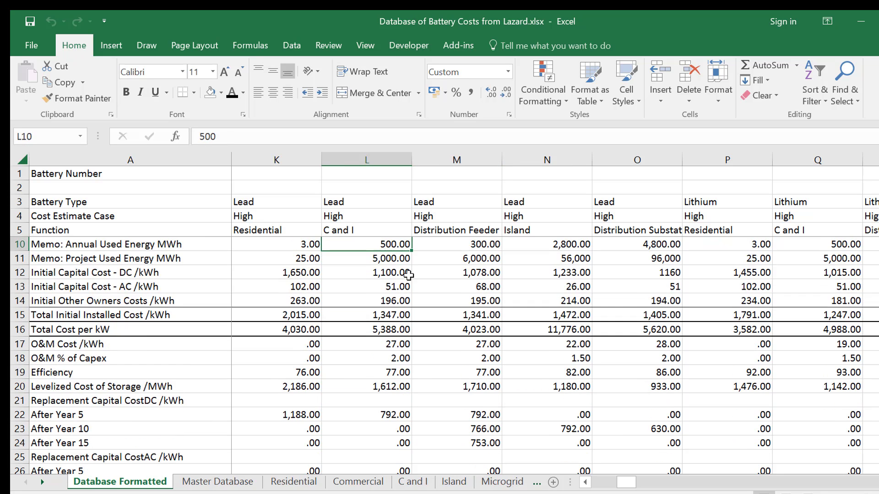
# Examine the high cost estimate case along row 4, from the lead columns across to the Flow Battery columns of type Other
pyautogui.press('Down')
pyautogui.press('Down')
pyautogui.press('Down')
pyautogui.press('Right')
pyautogui.press('Right')
pyautogui.press('Right')
pyautogui.press('Right')
pyautogui.press('Right')
pyautogui.press('Right')
pyautogui.press('Right')
pyautogui.press('Right')
pyautogui.press('Right')
pyautogui.press('Right')
pyautogui.press('Right')
pyautogui.press('Right')
pyautogui.press('Right')
pyautogui.press('Right')
pyautogui.press('Right')
pyautogui.press('Right')
pyautogui.press('Right')
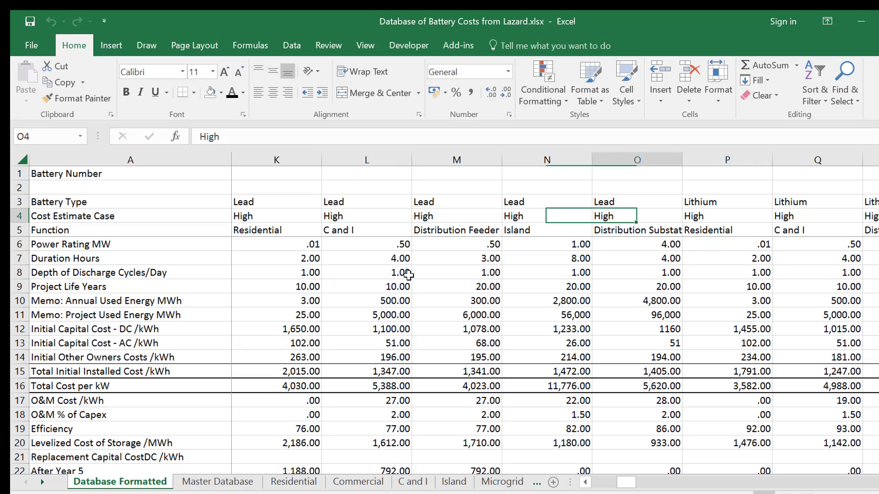
pyautogui.press('Right')
pyautogui.press('Right')
pyautogui.press('Right')
pyautogui.press('Right')
pyautogui.press('Right')
pyautogui.press('Right')
pyautogui.press('Right')
pyautogui.press('Right')
pyautogui.press('Right')
pyautogui.press('Right')
pyautogui.press('Right')
pyautogui.press('Right')
pyautogui.press('Right')
pyautogui.press('Right')
pyautogui.press('Right')
pyautogui.press('Right')
pyautogui.press('Right')
pyautogui.press('Right')
pyautogui.press('Right')
pyautogui.press('Right')
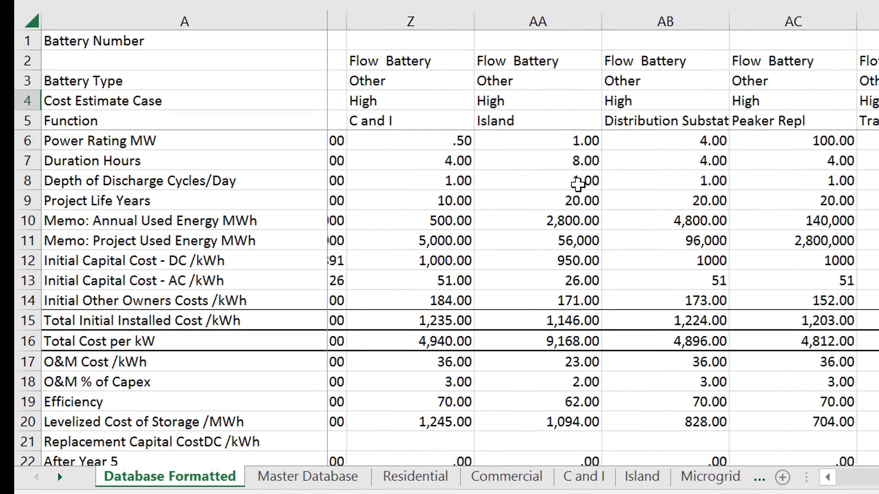
# Continue along row 4 through the high-case columns to the Zinc and Zinc Bromine batteries
pyautogui.press('Right')
pyautogui.press('Right')
pyautogui.press('Right')
pyautogui.press('Right')
pyautogui.press('Right')
pyautogui.press('Right')
pyautogui.press('Right')
pyautogui.press('Right')
pyautogui.press('Right')
pyautogui.press('Right')
pyautogui.press('Right')
pyautogui.press('Right')
pyautogui.press('Right')
pyautogui.press('Right')
pyautogui.press('Right')
pyautogui.press('Right')
pyautogui.press('Right')
pyautogui.press('Right')
pyautogui.press('Right')
pyautogui.press('Right')
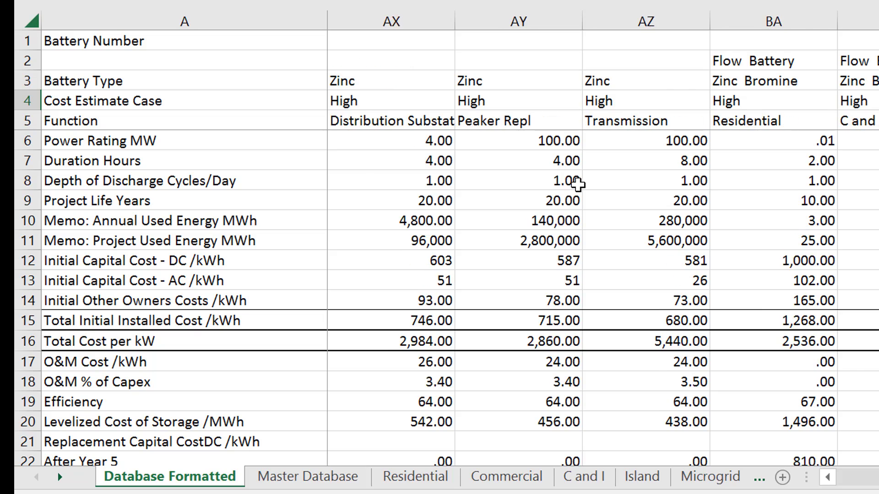
# Move on along row 4 to the low-case flywheel, lead and lithium columns
pyautogui.press('Right')
pyautogui.press('Right')
pyautogui.press('Right')
pyautogui.press('Right')
pyautogui.press('Right')
pyautogui.press('Right')
pyautogui.press('Right')
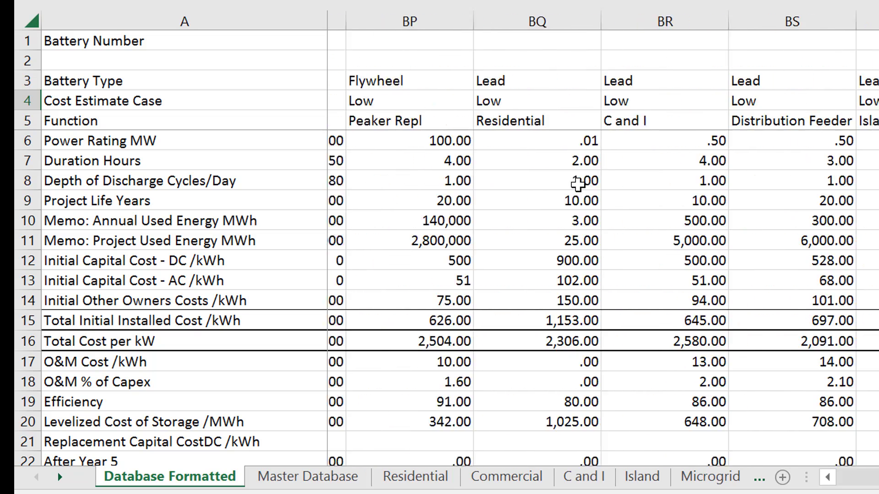
pyautogui.press('Right')
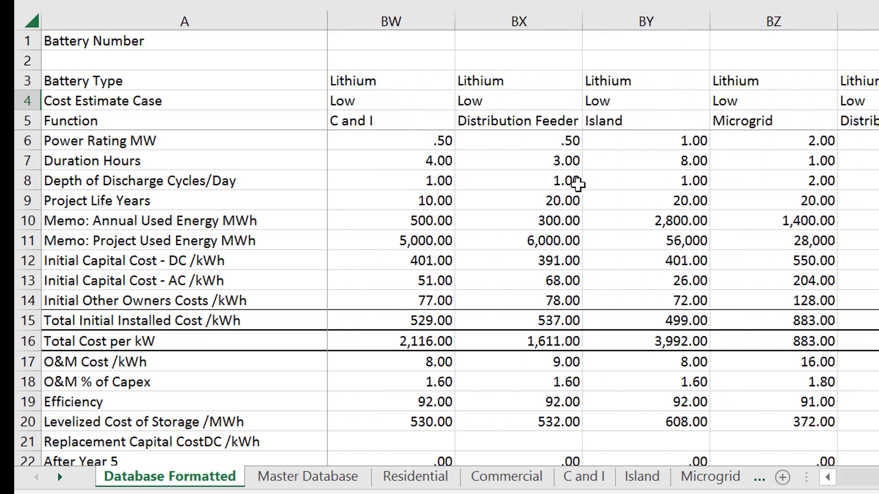
# Compare the low-case lithium columns with the neighbouring low-case lead columns
pyautogui.press('Left')
pyautogui.press('Left')
pyautogui.press('Left')
pyautogui.press('Left')
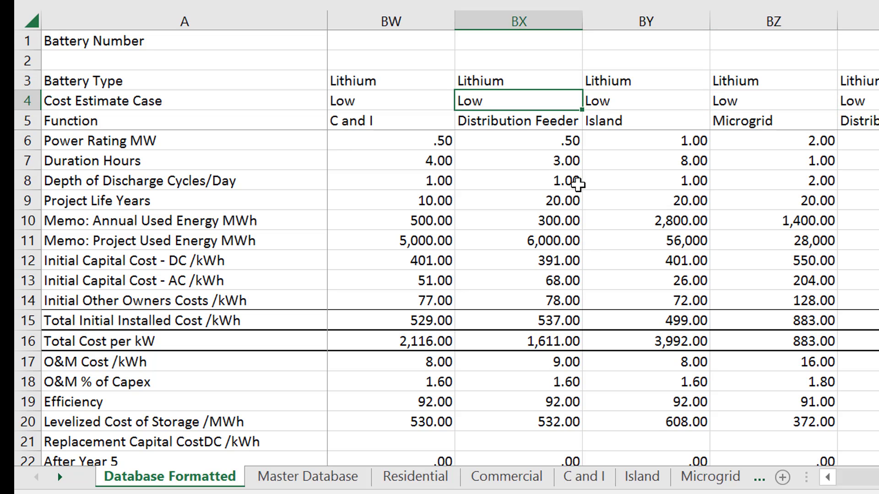
pyautogui.press('Left')
pyautogui.press('Left')
pyautogui.press('Left')
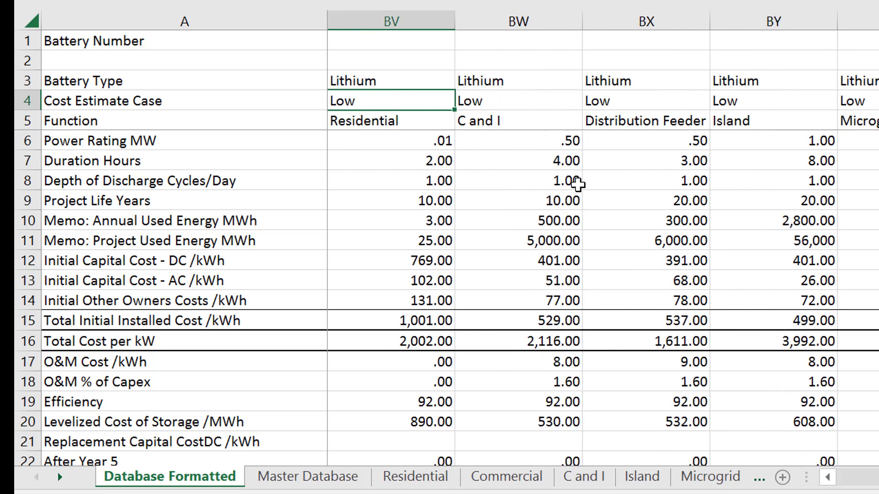
pyautogui.press('Right')
pyautogui.press('Right')
pyautogui.press('Right')
pyautogui.press('Right')
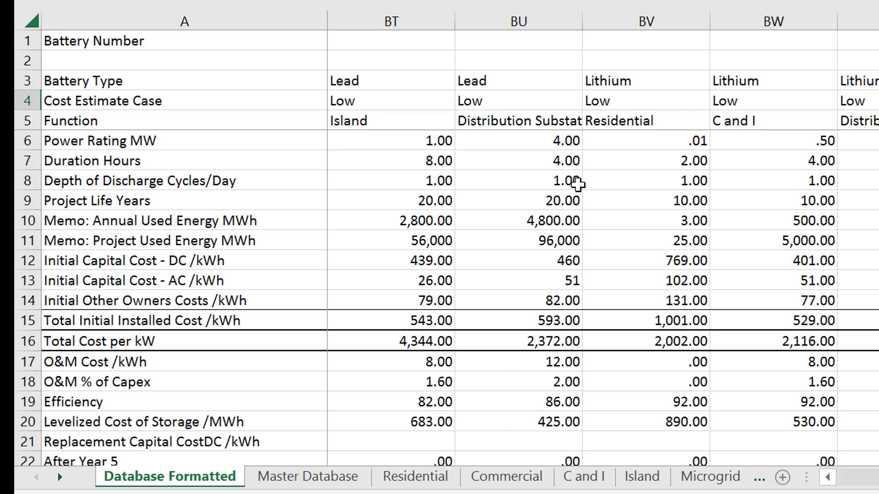
# Look through the remaining low-case columns, from lithium to the last Zinc Bromine Transmission entry in column DM
pyautogui.hscroll(5, 577, 184)
pyautogui.press('Right')
pyautogui.press('Left')
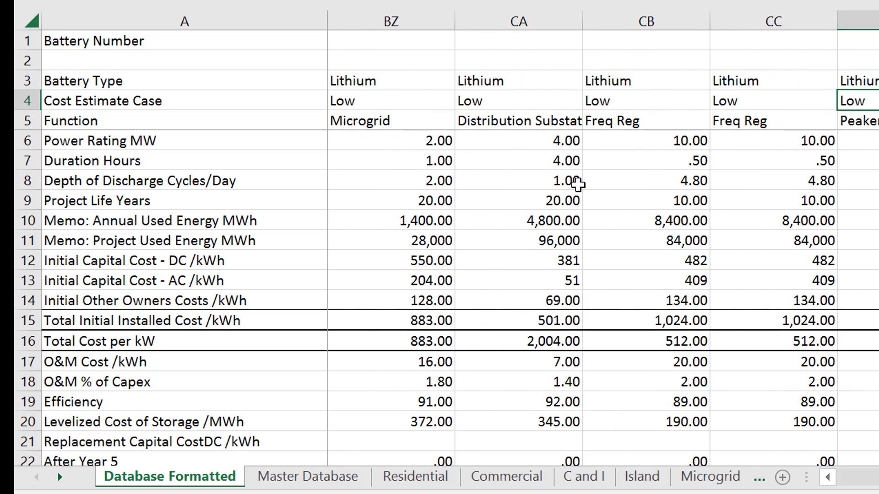
pyautogui.press('Right')
pyautogui.press('Right')
pyautogui.press('Right')
pyautogui.hscroll(10, 578, 184)
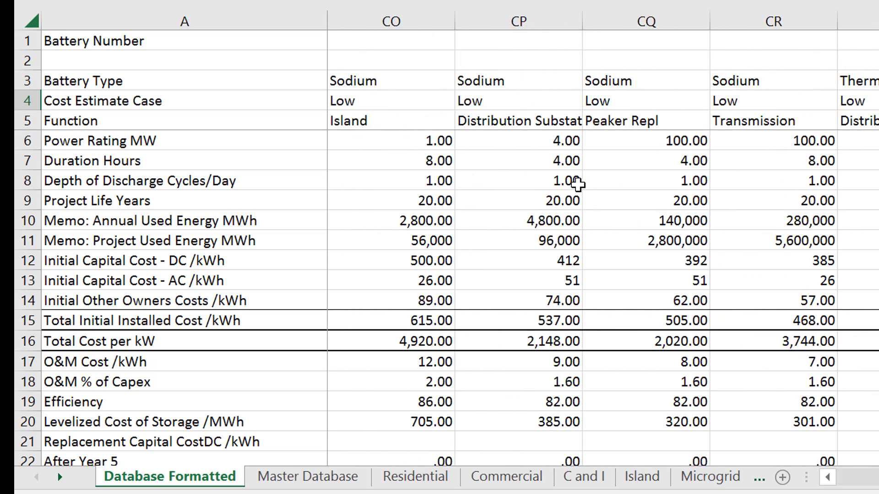
pyautogui.hscroll(8, 578, 184)
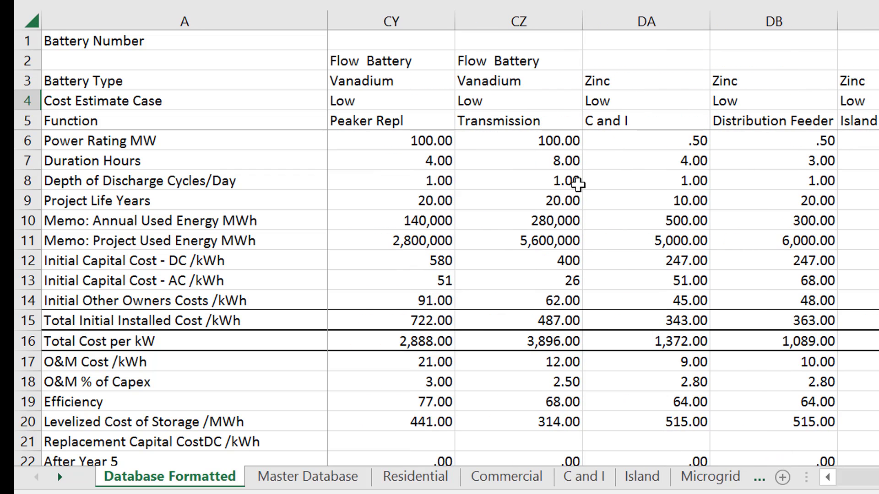
pyautogui.hscroll(12, 578, 184)
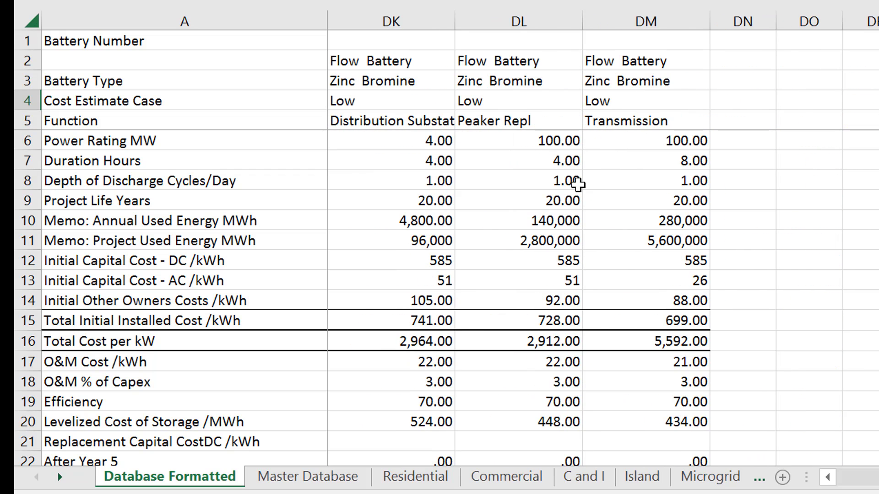
# Return to the low-case sodium C and I column at CM4
pyautogui.hscroll(-20, 578, 184)
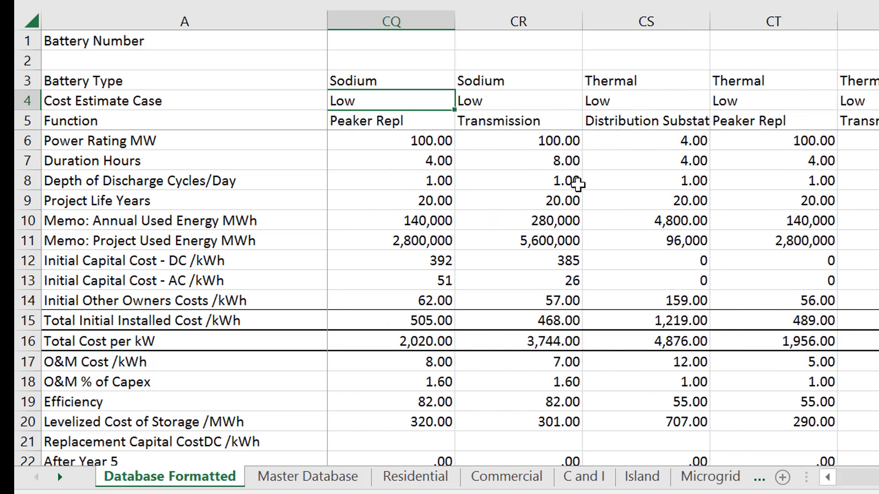
pyautogui.press('Left')
pyautogui.press('Left')
pyautogui.press('Left')
pyautogui.press('Right')
pyautogui.press('Right')
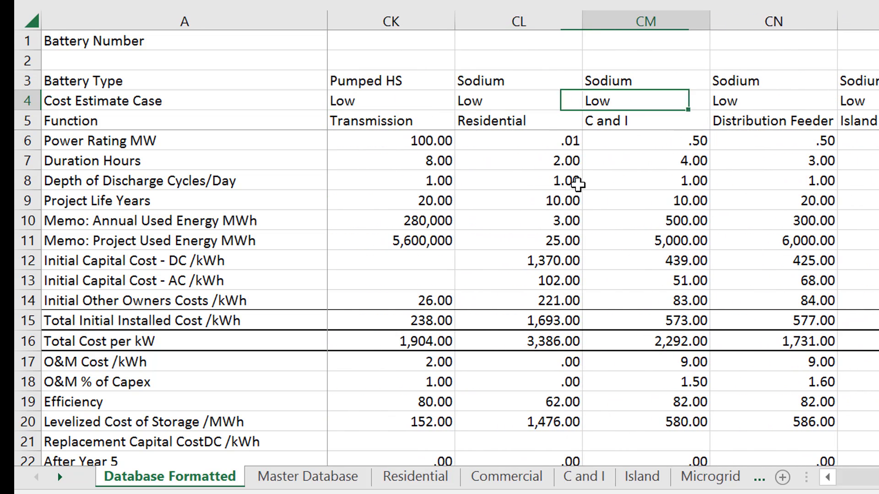
# Go down the low-case sodium C and I column to Total Cost per kW in CM16
pyautogui.press('Down')
pyautogui.press('Down')
pyautogui.press('Down')
pyautogui.press('Down')
pyautogui.press('Down')
pyautogui.press('Down')
pyautogui.press('Down')
pyautogui.press('Down')
pyautogui.press('Down')
pyautogui.press('Down')
pyautogui.press('Down')
pyautogui.press('Down')
pyautogui.press('Down')
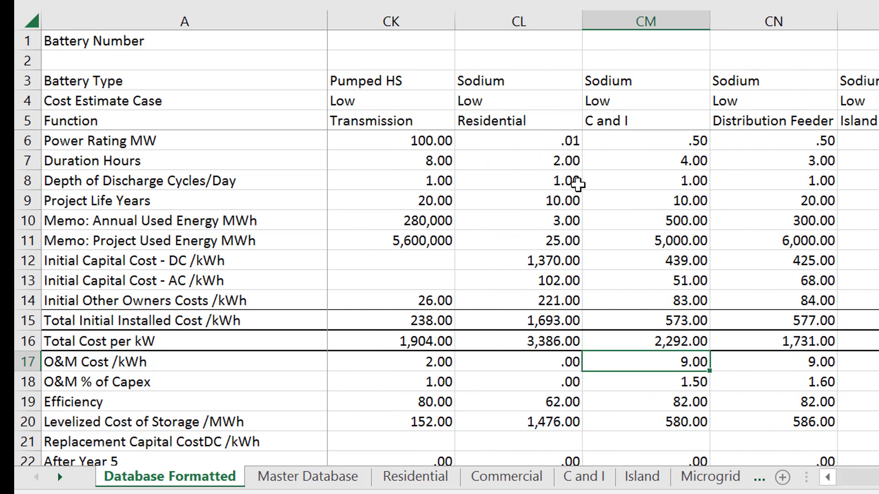
pyautogui.press('Up')
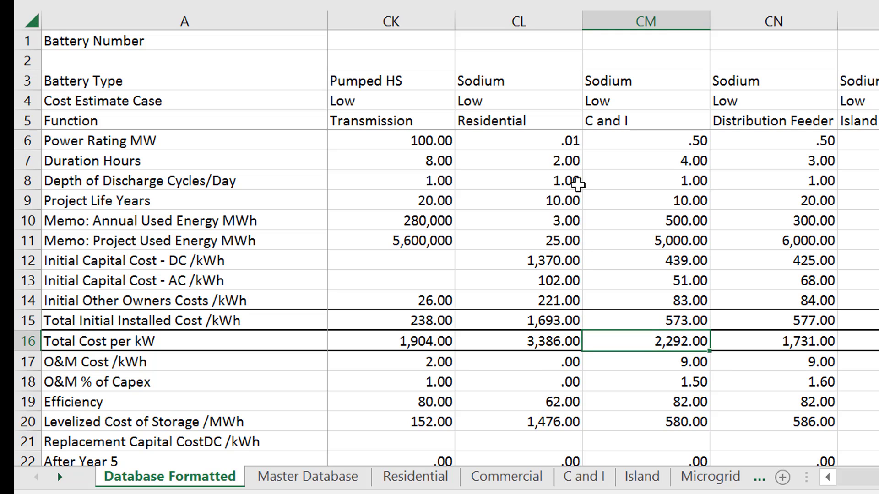
# Look down the low-case sodium C and I column from Total Cost per kW to Charging Cost in CM31
pyautogui.press('Down')
pyautogui.press('Down')
pyautogui.press('Down')
pyautogui.press('Down')
pyautogui.press('Down')
pyautogui.press('Down')
pyautogui.press('Down')
pyautogui.press('Down')
pyautogui.press('Down')
pyautogui.press('Down')
pyautogui.press('Down')
pyautogui.press('Down')
pyautogui.press('Down')
pyautogui.press('Down')
pyautogui.press('Down')
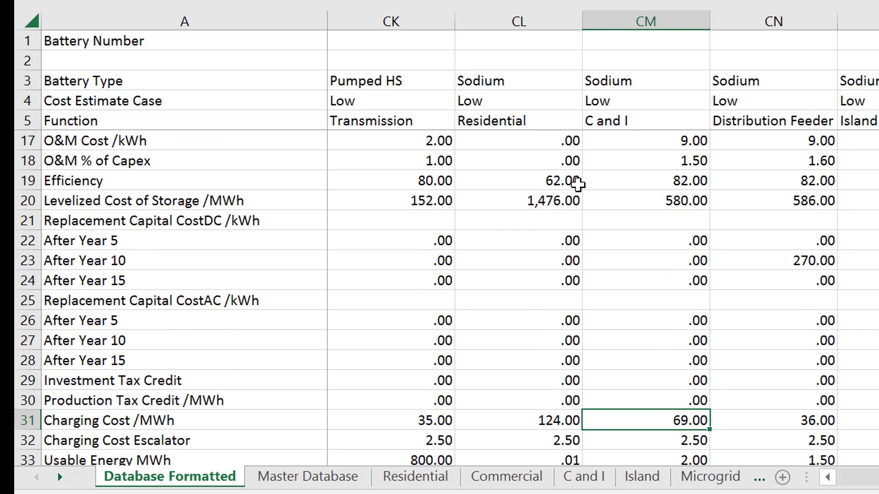
# Return up the low-case sodium C and I column to its Function entry in CM5
pyautogui.press('Up')
pyautogui.press('Up')
pyautogui.press('Up')
pyautogui.press('Up')
pyautogui.press('Up')
pyautogui.press('Up')
pyautogui.press('Up')
pyautogui.press('Up')
pyautogui.press('Up')
pyautogui.press('Up')
pyautogui.press('Up')
pyautogui.press('Up')
pyautogui.press('Up')
pyautogui.press('Up')
pyautogui.press('Up')
pyautogui.press('Up')
pyautogui.press('Up')
pyautogui.press('Up')
pyautogui.press('Up')
pyautogui.press('Up')
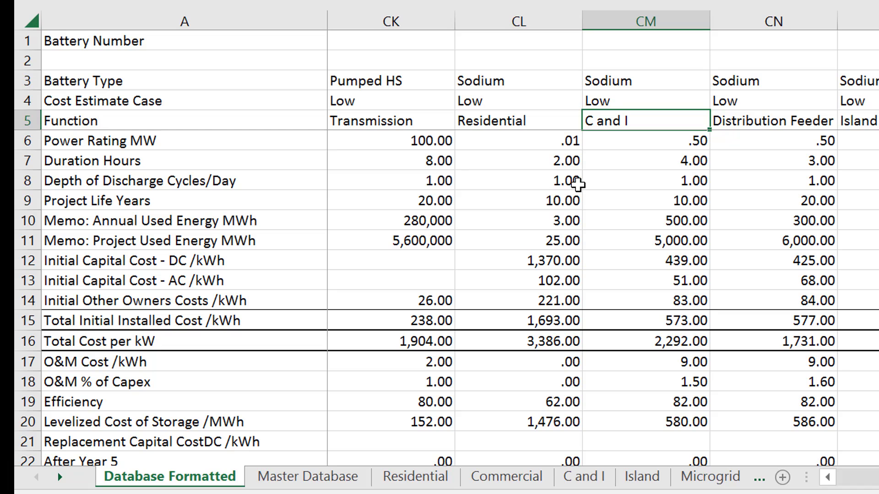
# Examine the sodium C and I column's initial capital, other owners' and total installed cost rows
pyautogui.press('Down')
pyautogui.press('Down')
pyautogui.press('Down')
pyautogui.press('Down')
pyautogui.press('Down')
pyautogui.press('Down')
pyautogui.press('Down')
pyautogui.press('Down')
pyautogui.press('Down')
pyautogui.press('Down')
pyautogui.press('Up')
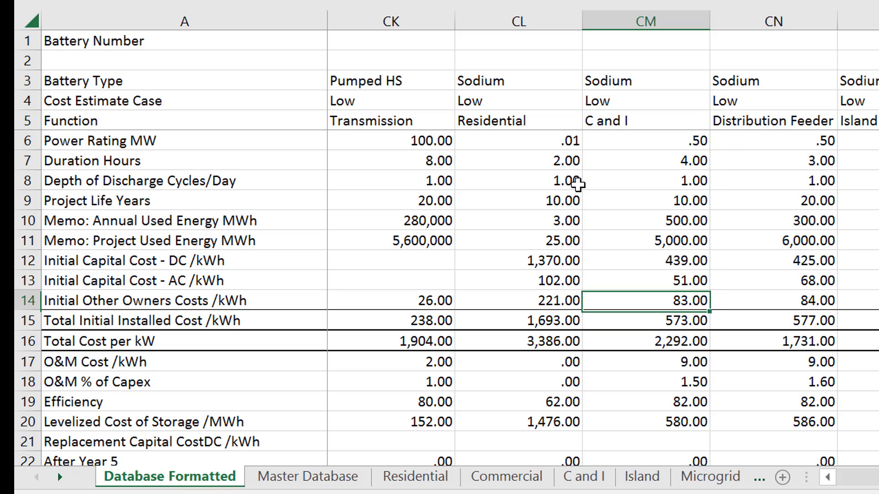
pyautogui.press('Down')
pyautogui.press('Down')
pyautogui.press('Up')
pyautogui.press('Up')
pyautogui.press('Up')
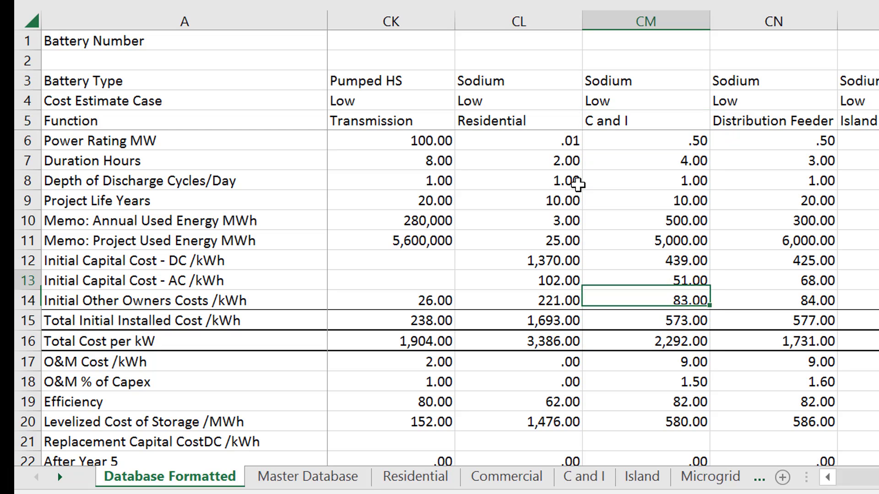
# Review the sodium C and I column's heading and sizing rows, ending at Project Life Years in CM9
pyautogui.press('Up')
pyautogui.press('Up')
pyautogui.press('Up')
pyautogui.press('Up')
pyautogui.press('Up')
pyautogui.press('Up')
pyautogui.press('Up')
pyautogui.press('Up')
pyautogui.press('Up')
pyautogui.press('Up')
pyautogui.press('Up')
pyautogui.press('Up')
pyautogui.press('Down')
pyautogui.press('Down')
pyautogui.press('Down')
pyautogui.press('Down')
pyautogui.press('Down')
pyautogui.press('Down')
pyautogui.press('Down')
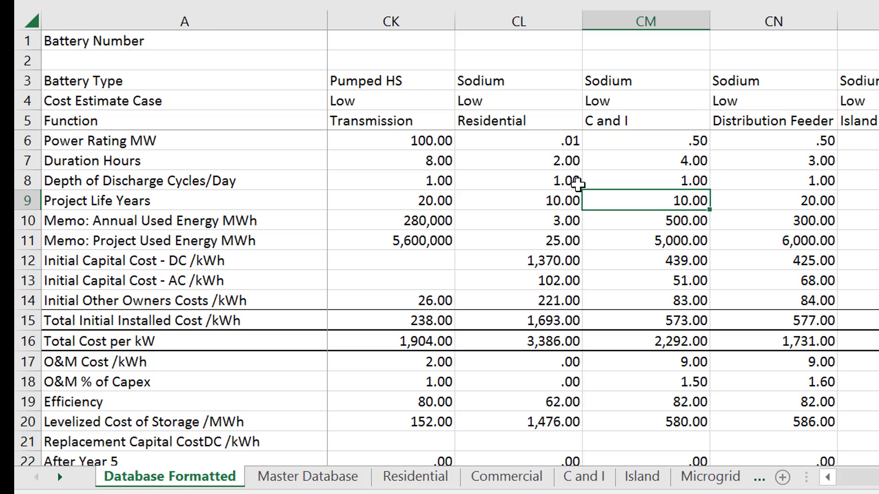
# Continue down the sodium C and I column through the initial cost rows to Total Cost per kW in CM16
pyautogui.press('Down')
pyautogui.press('Down')
pyautogui.press('Down')
pyautogui.press('Down')
pyautogui.press('Down')
pyautogui.press('Down')
pyautogui.press('Down')
pyautogui.press('Down')
pyautogui.press('Down')
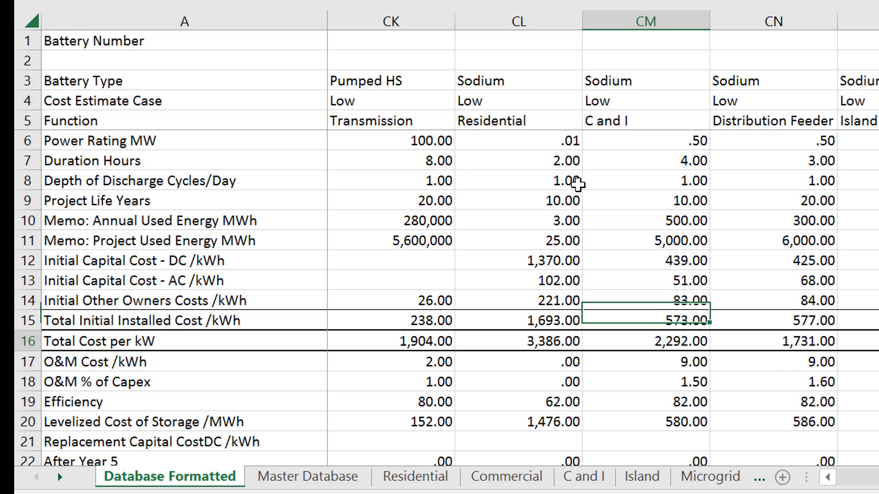
pyautogui.press('Up')
pyautogui.press('Up')
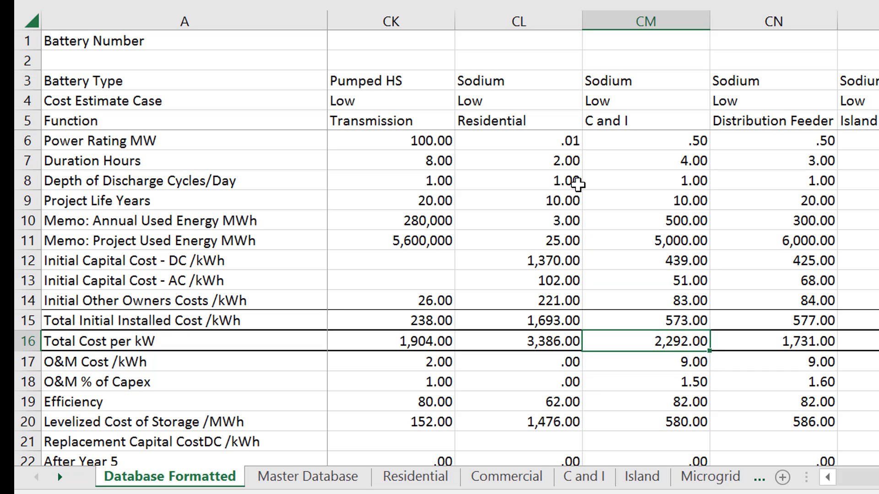
# Follow the Total Cost per kW row back to the low-case lithium Distribution Feeder column at BX16
pyautogui.press('Left')
pyautogui.press('Left')
pyautogui.press('Left')
pyautogui.press('Left')
pyautogui.press('Left')
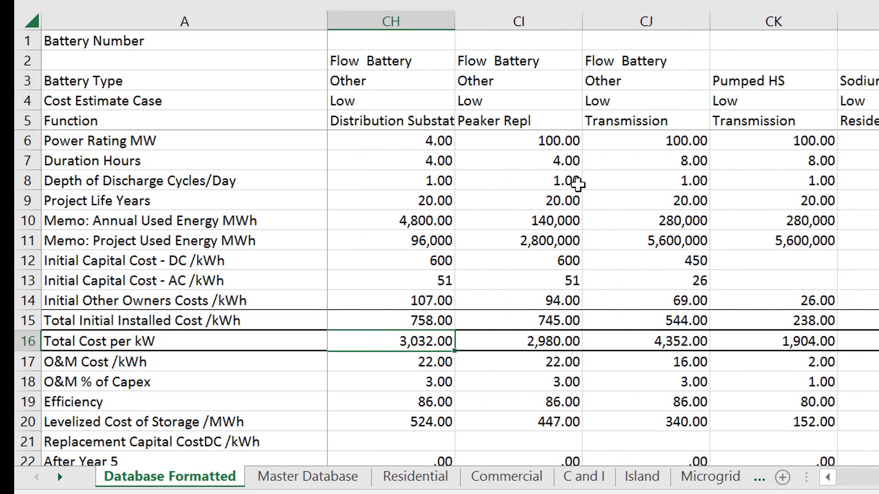
pyautogui.press('Left')
pyautogui.press('Left')
pyautogui.press('Left')
pyautogui.press('Left')
pyautogui.press('Left')
pyautogui.press('Left')
pyautogui.press('Left')
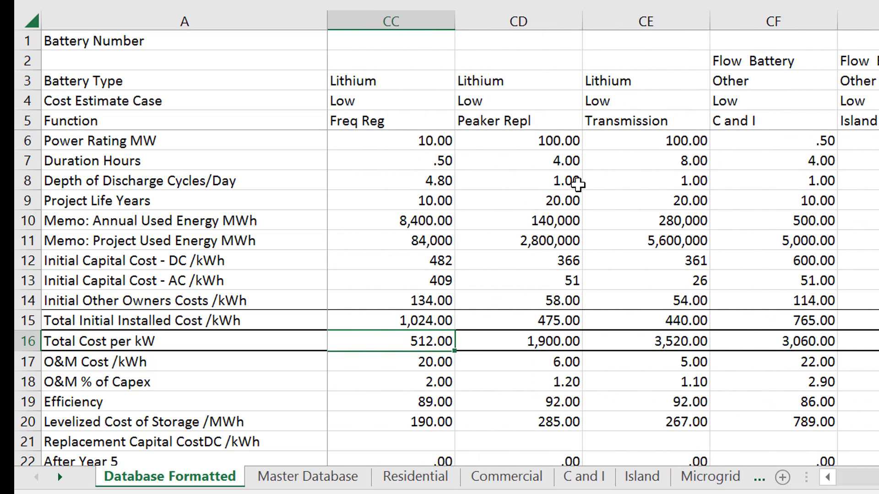
pyautogui.press('Left')
pyautogui.press('Left')
pyautogui.press('Left')
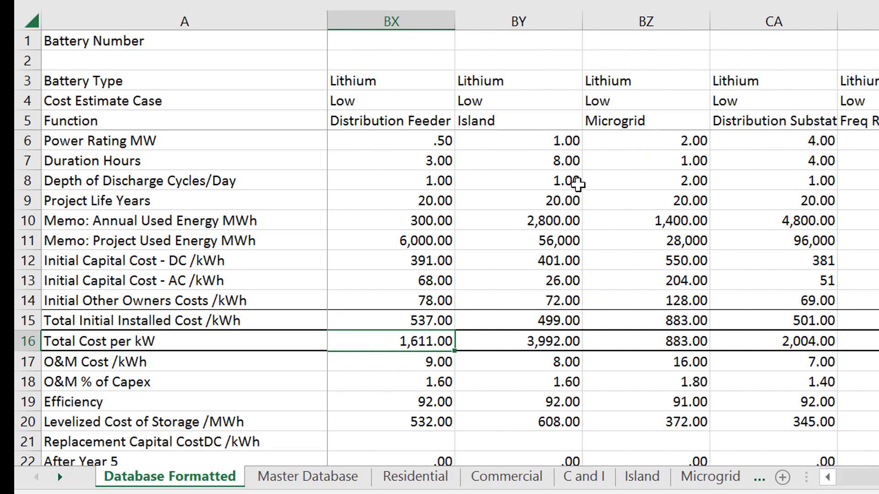
# Examine the lithium Distribution Feeder column from Initial Capital Cost - DC down to Levelized Cost of Storage
pyautogui.press('Up')
pyautogui.press('Up')
pyautogui.press('Up')
pyautogui.press('Up')
pyautogui.press('Up')
pyautogui.press('Up')
pyautogui.press('Up')
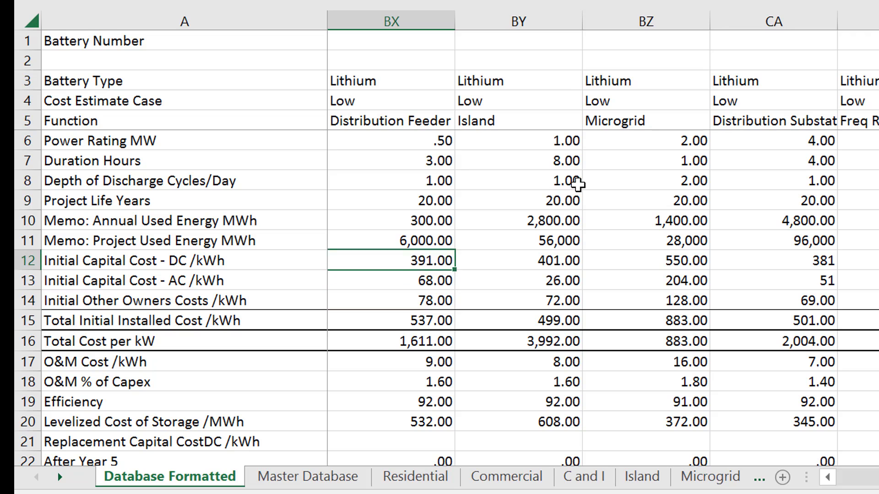
pyautogui.press('Down')
pyautogui.press('Down')
pyautogui.press('Down')
pyautogui.press('Down')
pyautogui.press('Down')
pyautogui.press('Down')
pyautogui.press('Down')
pyautogui.press('Down')
pyautogui.press('Down')
pyautogui.press('Down')
pyautogui.press('Down')
pyautogui.press('Down')
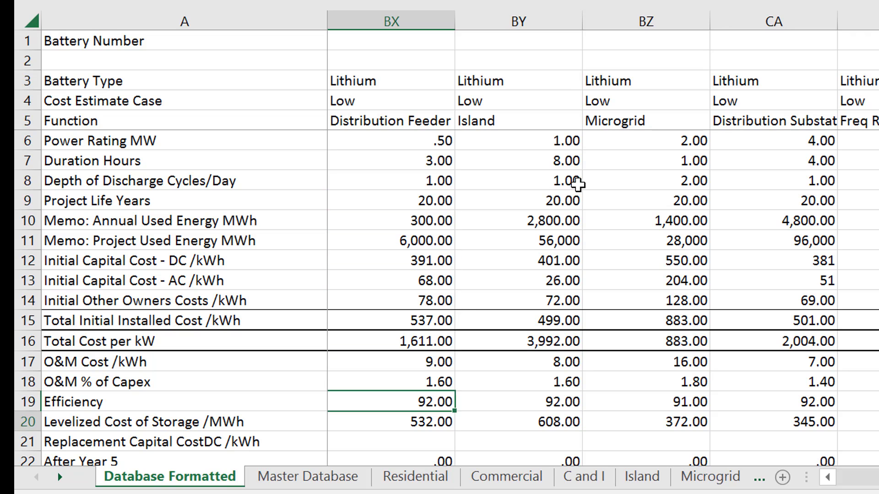
# Inspect the lithium Distribution Feeder column's DC replacement capital cost for After Year 10 in BX23
pyautogui.press('Up')
pyautogui.press('Up')
pyautogui.press('Up')
pyautogui.press('Up')
pyautogui.press('Down')
pyautogui.press('Down')
pyautogui.press('Down')
pyautogui.press('Down')
pyautogui.press('Down')
pyautogui.press('Down')
pyautogui.press('Down')
pyautogui.press('Down')
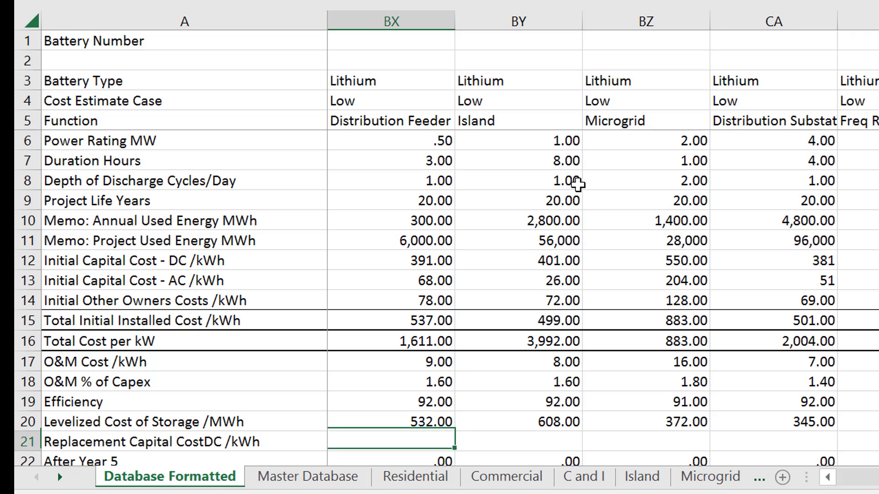
pyautogui.press('Up')
pyautogui.press('Up')
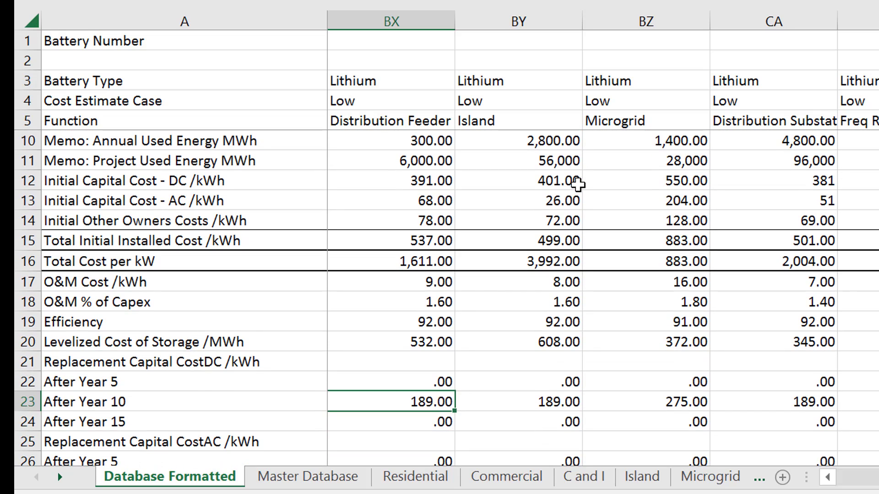
# Go back up the lithium Distribution Feeder column to Total Cost per kW in BX16
pyautogui.press('Up')
pyautogui.press('Up')
pyautogui.press('Up')
pyautogui.press('Up')
pyautogui.press('Up')
pyautogui.press('Up')
pyautogui.press('Up')
pyautogui.press('Up')
pyautogui.press('Down')
pyautogui.press('Down')
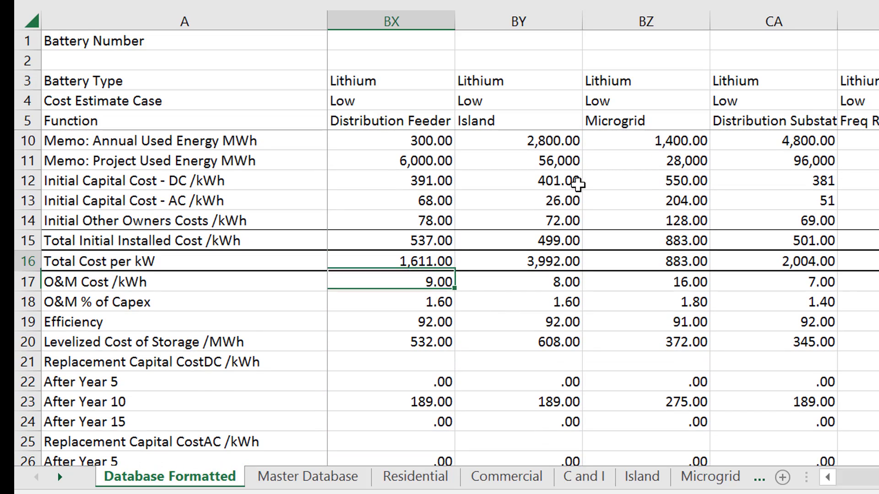
# Compare column BX's rows between Total Initial Installed Cost and DC replacement capital cost, ending at BX15
pyautogui.press('Up')
pyautogui.press('Up')
pyautogui.press('Down')
pyautogui.press('Down')
pyautogui.press('Down')
pyautogui.press('Down')
pyautogui.press('Down')
pyautogui.press('Down')
pyautogui.press('Down')
pyautogui.press('Down')
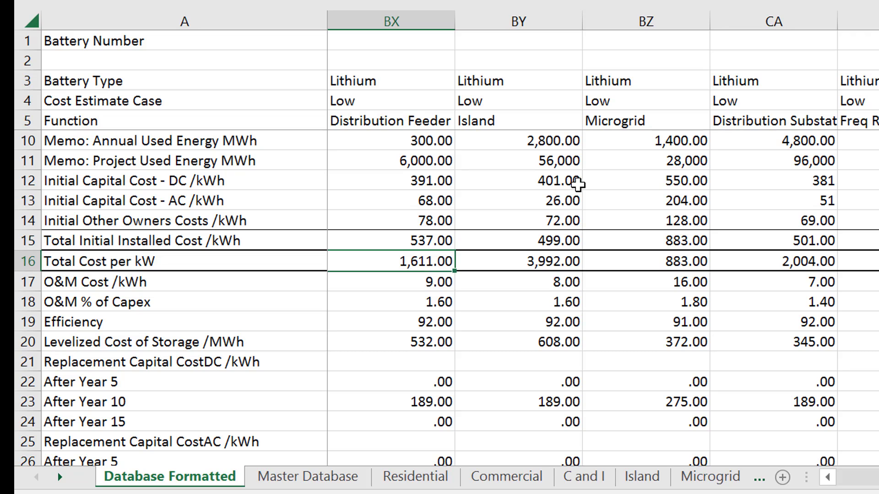
pyautogui.press('Up')
pyautogui.press('Up')
pyautogui.press('Up')
pyautogui.press('Up')
pyautogui.press('Up')
pyautogui.press('Up')
pyautogui.press('Up')
pyautogui.press('Up')
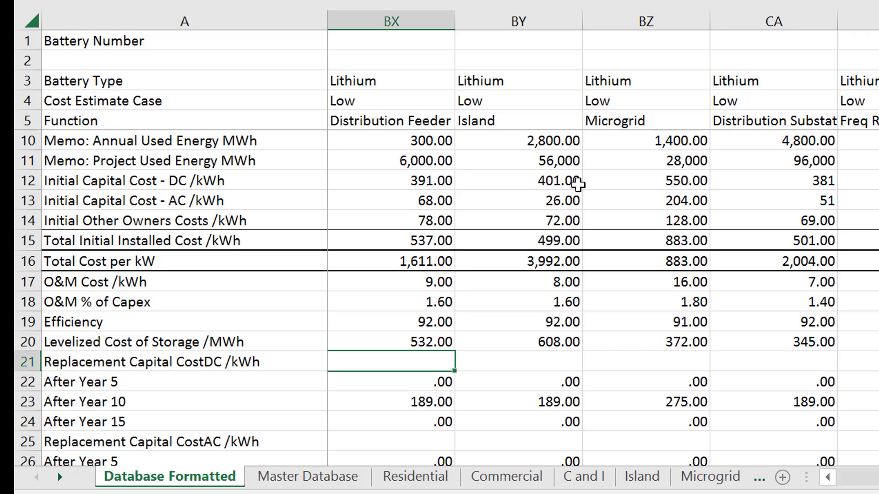
pyautogui.press('Down')
pyautogui.press('Up')
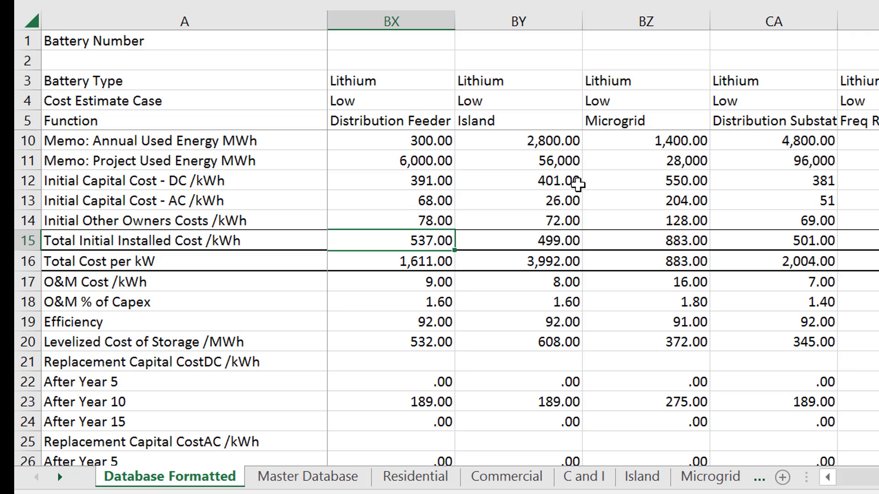
# Review the lithium Distribution Feeder column from Total Initial Installed Cost down to the After Year 10 DC replacement cost in BX23
pyautogui.press('Down')
pyautogui.press('Down')
pyautogui.press('Down')
pyautogui.press('Down')
pyautogui.press('Down')
pyautogui.press('Down')
pyautogui.press('Down')
pyautogui.press('Down')
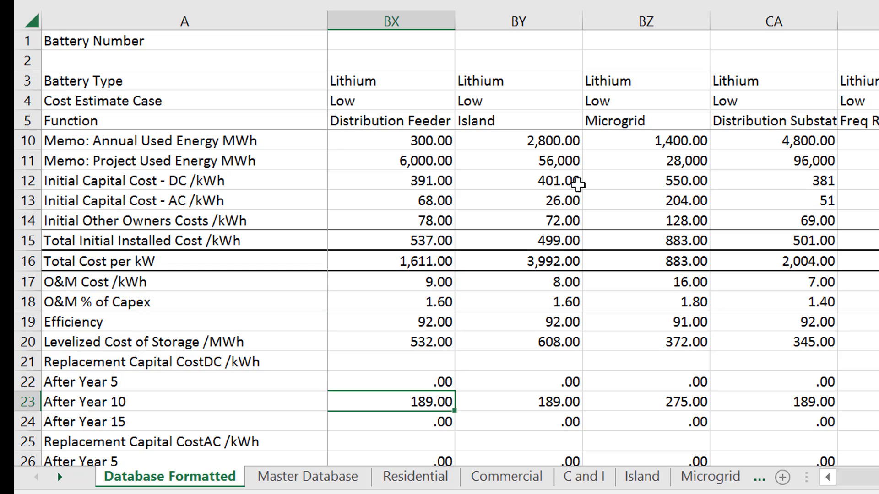
# Switch back to the carrying charge workbook and go to Months in Period for Construction Period in F14
pyautogui.hotkey('ctrl', 'Tab')
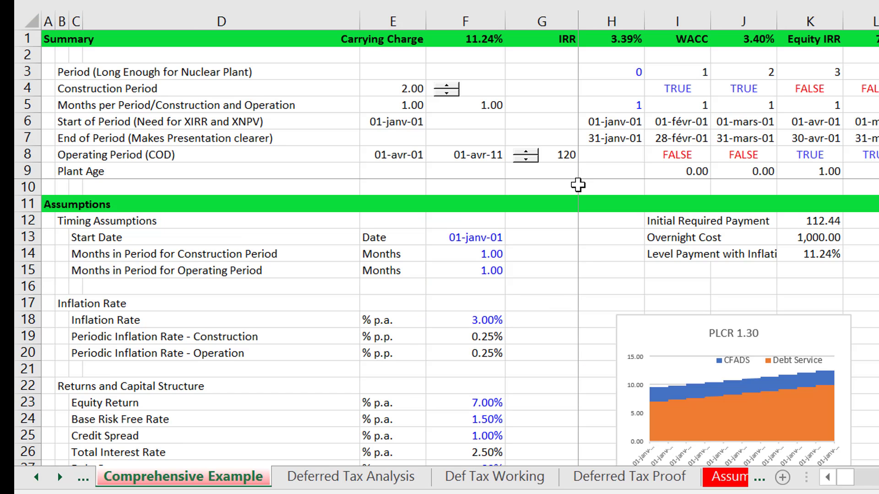
pyautogui.press('Left')
pyautogui.press('Down')
pyautogui.press('Down')
pyautogui.press('Right')
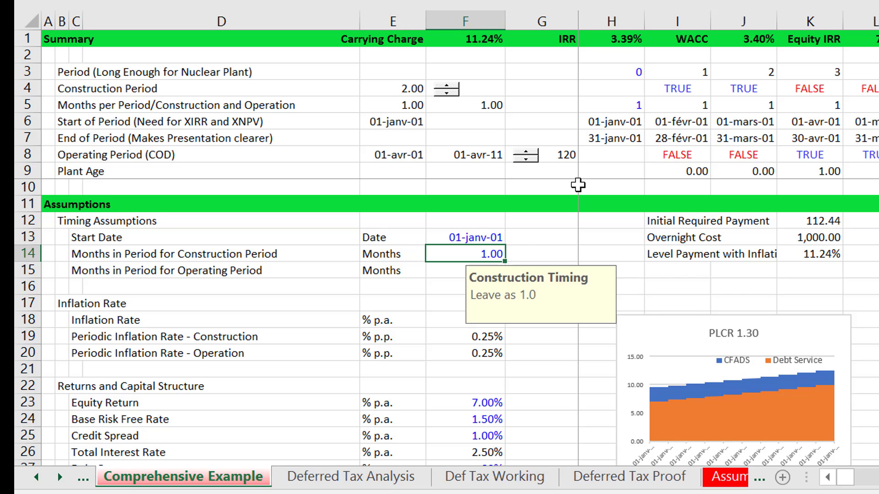
# Examine how inputs and calculated values are coloured in column F, from the timing assumptions down to the S-curve mean month in F34
pyautogui.press('Down')
pyautogui.press('Down')
pyautogui.press('Down')
pyautogui.press('Down')
pyautogui.press('Down')
pyautogui.press('Down')
pyautogui.press('Down')
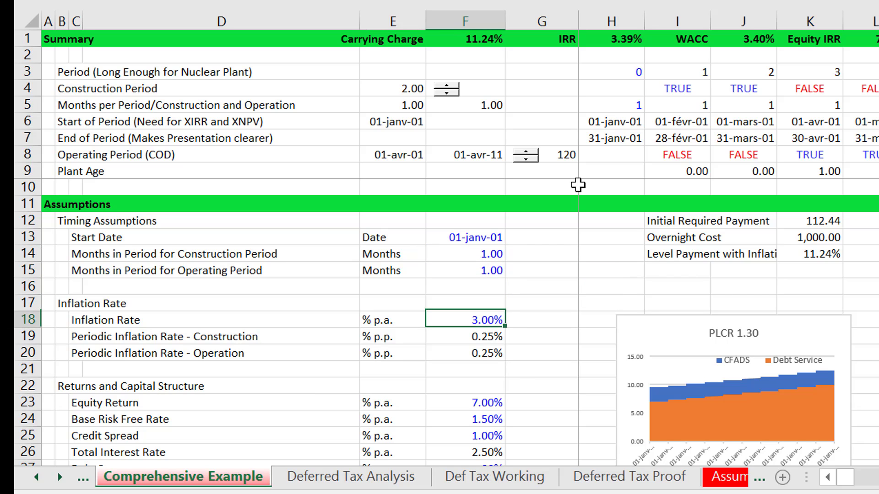
pyautogui.press('Down')
pyautogui.press('Down')
pyautogui.press('Down')
pyautogui.press('Down')
pyautogui.press('Down')
pyautogui.press('Down')
pyautogui.press('Down')
pyautogui.press('Down')
pyautogui.press('Down')
pyautogui.press('Down')
pyautogui.press('Down')
pyautogui.press('Down')
pyautogui.press('Down')
pyautogui.press('Down')
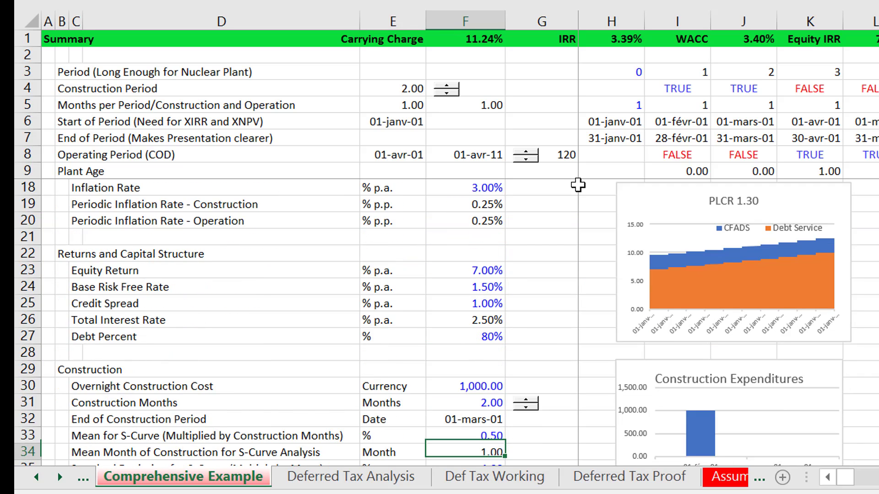
# Increase Construction Months in F31 to 7 using its spinner control
pyautogui.press('Up')
pyautogui.press('Up')
pyautogui.press('Up')
pyautogui.press('Up')
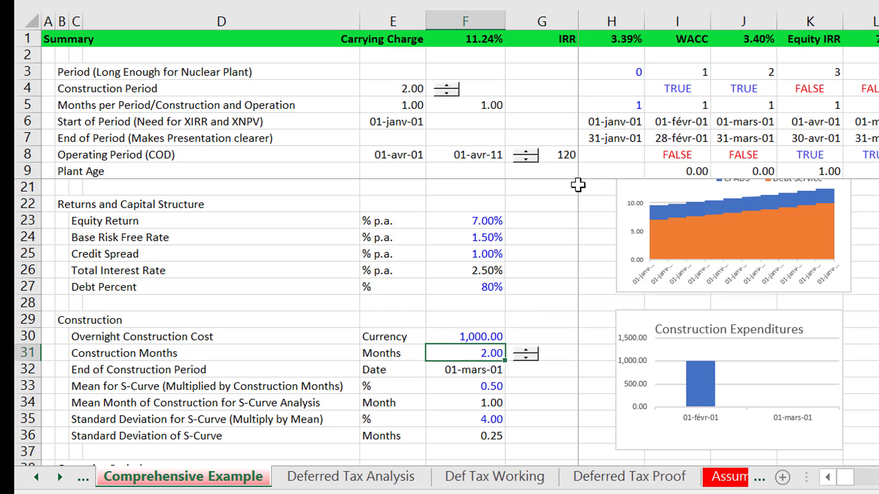
pyautogui.click(527, 353)
pyautogui.click(527, 353)
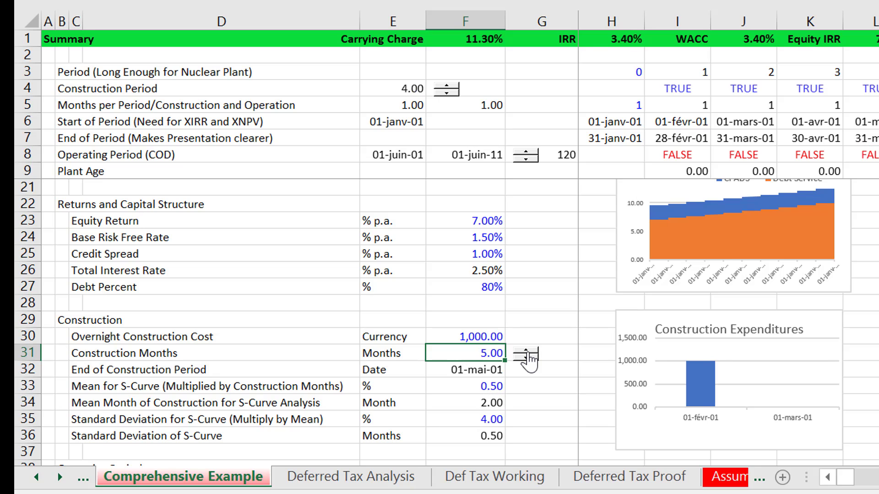
pyautogui.click(527, 353)
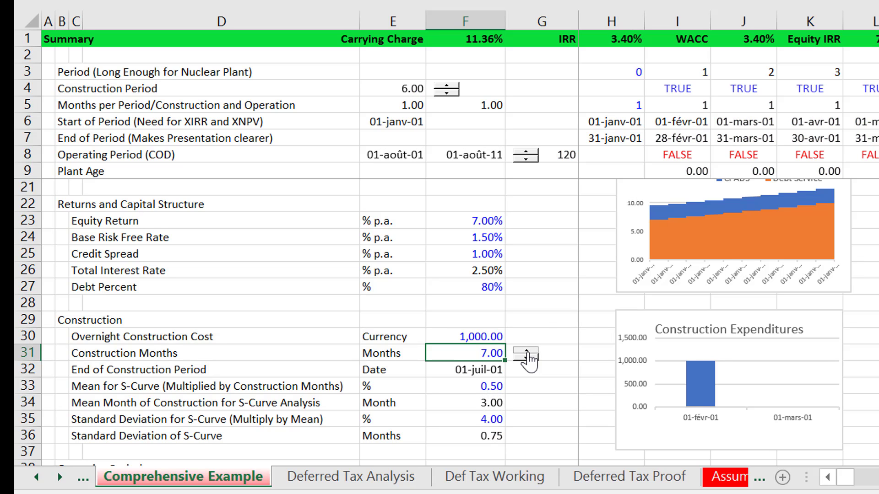
# Set the Inflation Rate in F18 to 2%
pyautogui.click(537, 314)
pyautogui.press('Up')
pyautogui.press('Up')
pyautogui.press('Up')
pyautogui.press('Up')
pyautogui.press('Up')
pyautogui.press('Up')
pyautogui.press('Up')
pyautogui.press('Up')
pyautogui.press('Up')
pyautogui.press('Up')
pyautogui.press('Up')
pyautogui.press('Up')
pyautogui.press('Up')
pyautogui.press('Up')
pyautogui.press('Up')
pyautogui.press('Up')
pyautogui.press('Up')
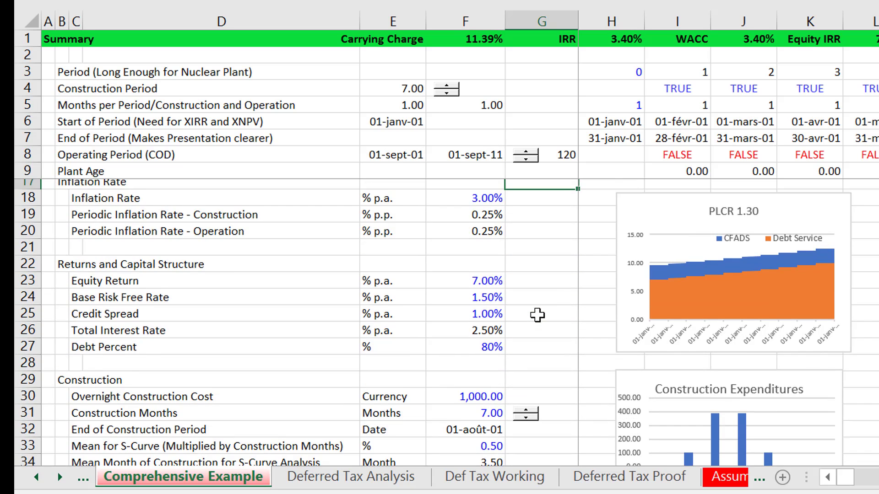
pyautogui.press('Down')
pyautogui.press('Down')
pyautogui.press('Down')
pyautogui.press('Down')
pyautogui.press('Down')
pyautogui.press('Down')
pyautogui.press('Down')
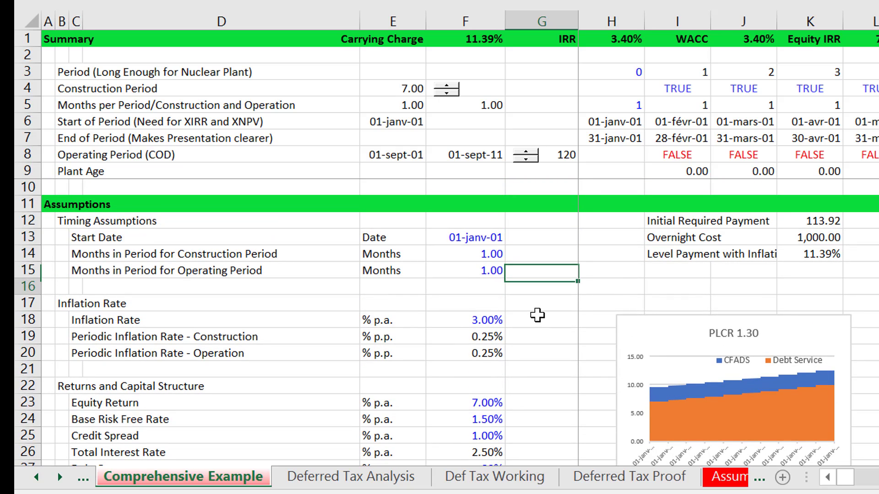
pyautogui.press('Left')
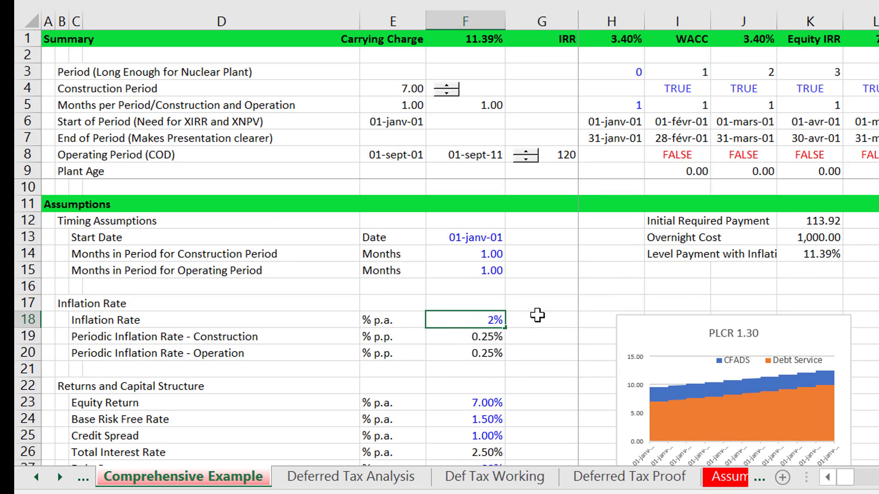
pyautogui.write('2%')
pyautogui.press('Return')
# Set the Equity Return in F23 to 8%
pyautogui.press('Down')
pyautogui.press('Down')
pyautogui.press('Down')
pyautogui.press('Down')
pyautogui.press('Down')
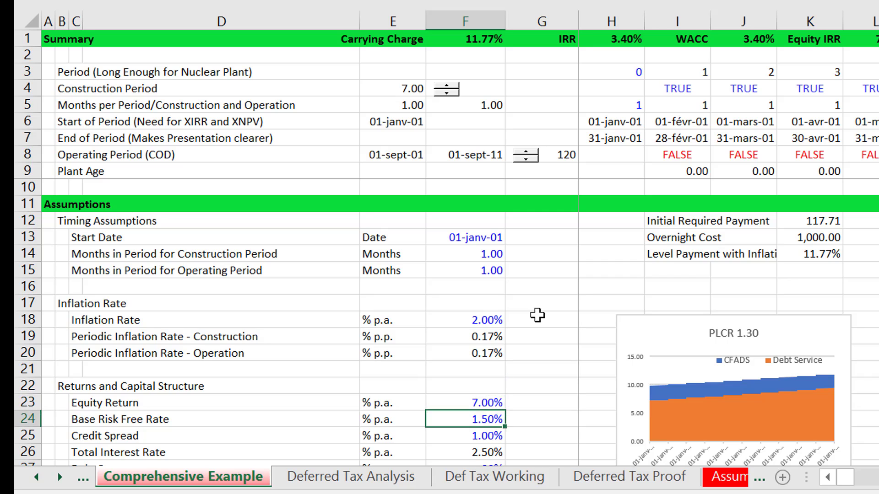
pyautogui.press('Down')
pyautogui.press('Down')
pyautogui.press('Down')
pyautogui.press('Up')
pyautogui.press('Up')
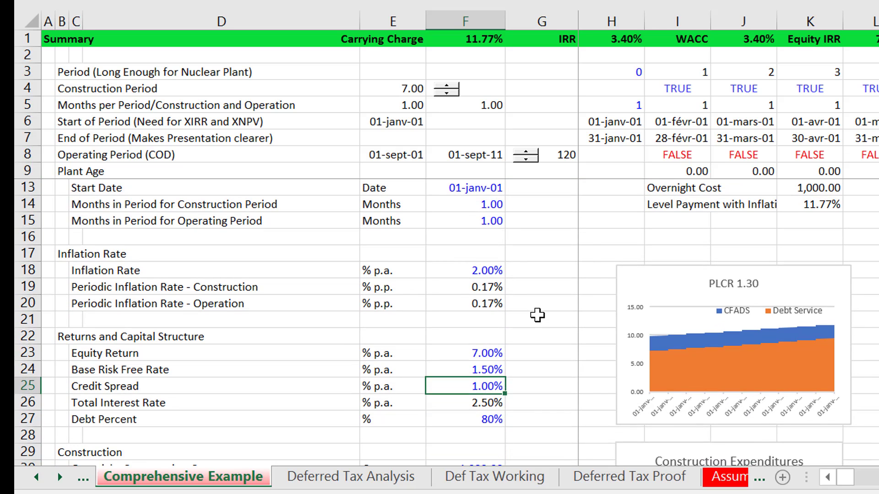
pyautogui.press('Up')
pyautogui.press('Up')
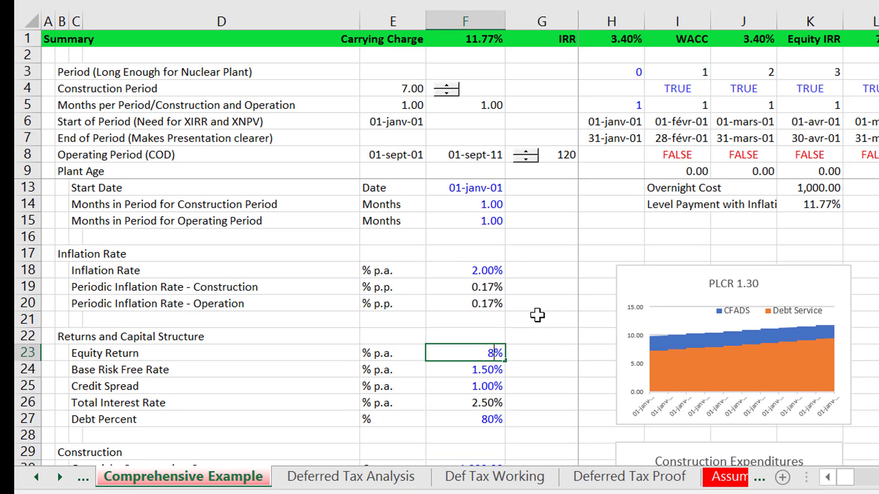
pyautogui.press('Return')
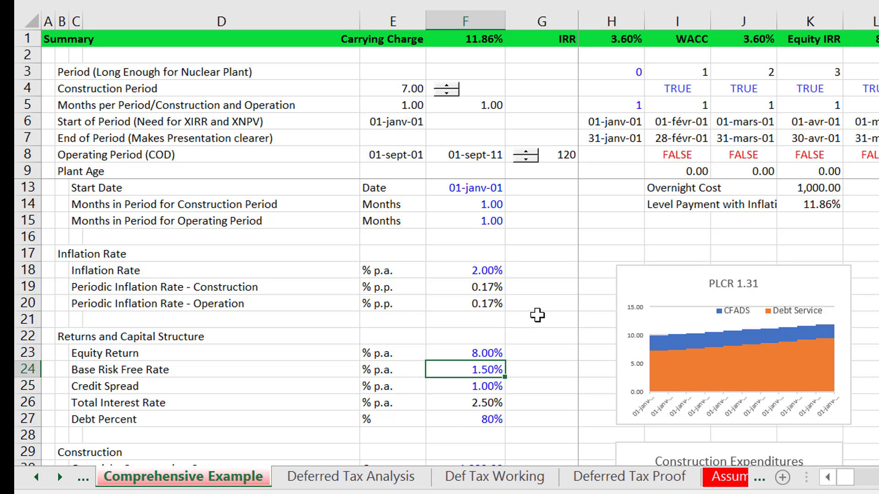
# Set the Equity Return in F23 back to 7%
pyautogui.press('Up')
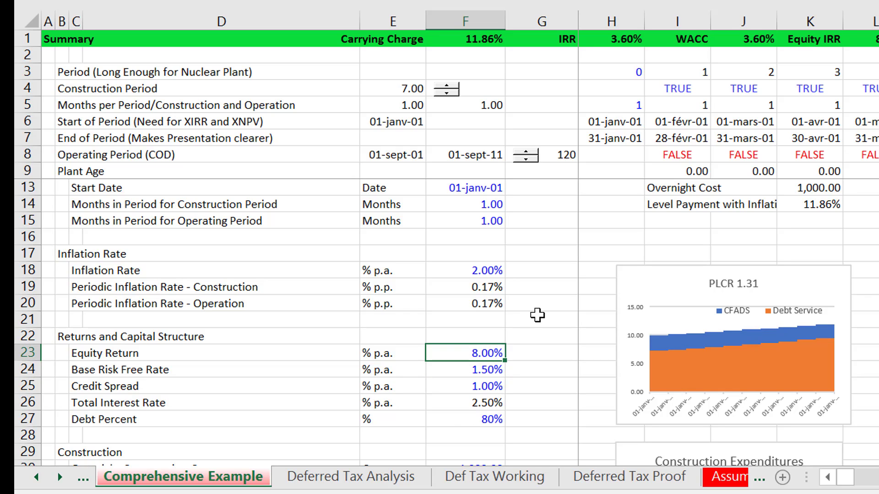
pyautogui.write('7')
pyautogui.press('Return')
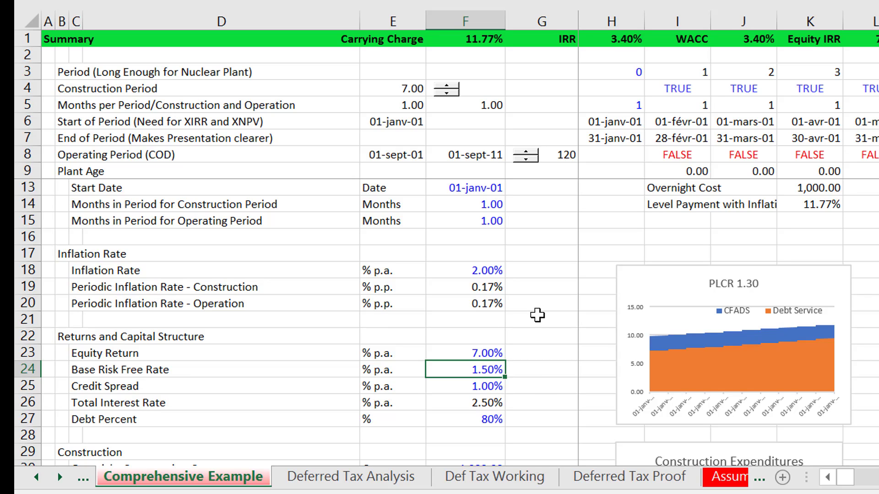
# Set the Credit Spread in F25 to 1.5%
pyautogui.press('Up')
pyautogui.press('Up')
pyautogui.press('Up')
pyautogui.press('Up')
pyautogui.press('Up')
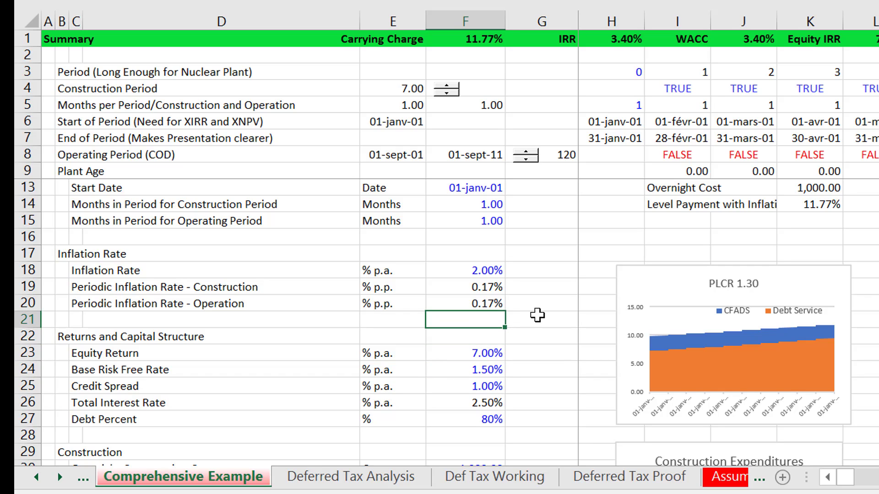
pyautogui.press('Down')
pyautogui.press('Down')
pyautogui.press('Down')
pyautogui.press('Down')
pyautogui.press('Down')
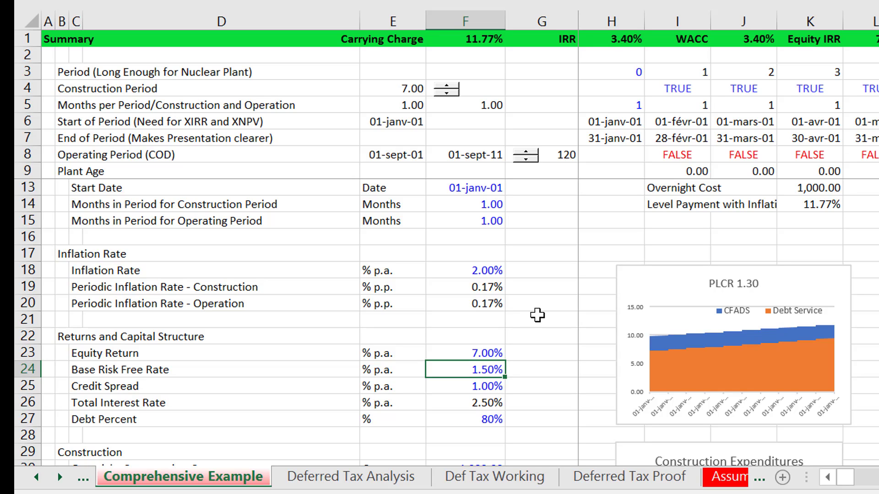
pyautogui.press('Down')
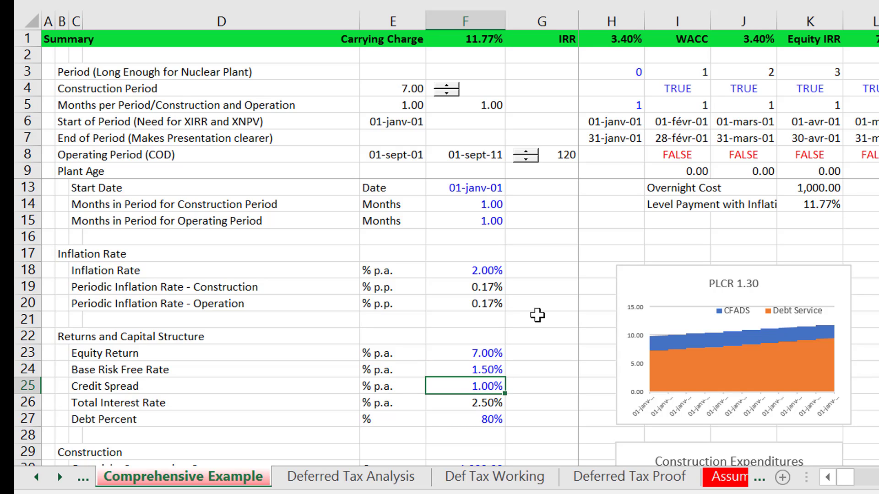
pyautogui.press('Return')
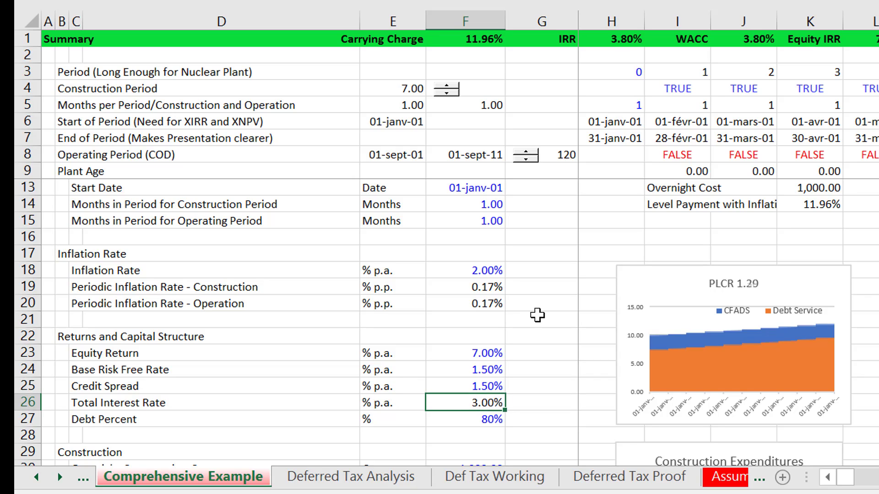
# Test the Debt Percent in F27 at 70% and at 0%
pyautogui.press('Up')
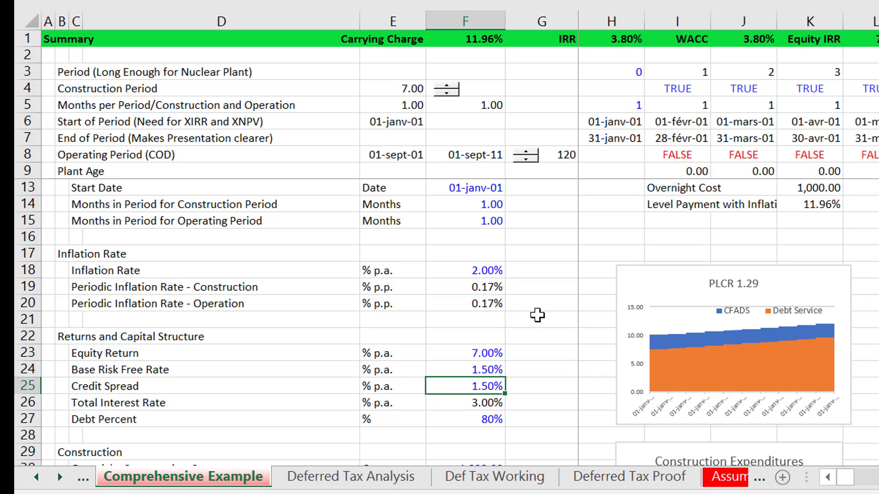
pyautogui.press('Down')
pyautogui.press('Down')
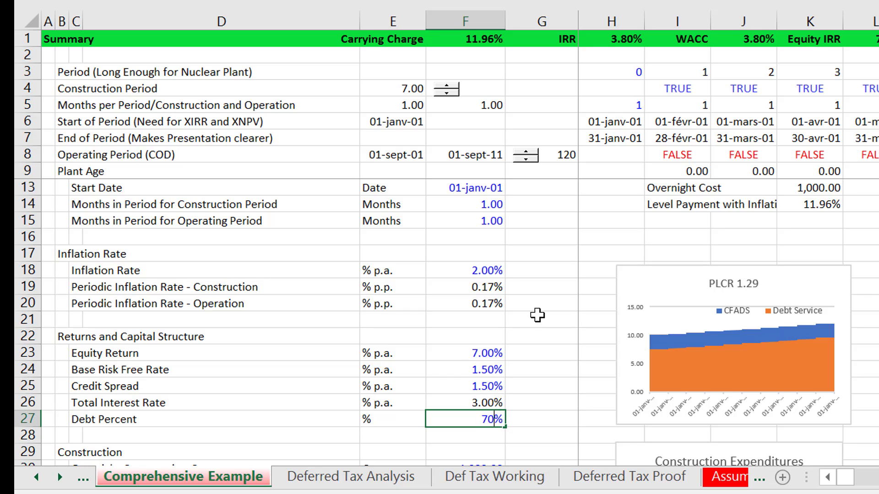
pyautogui.write('70')
pyautogui.press('Return')
pyautogui.press('Up')
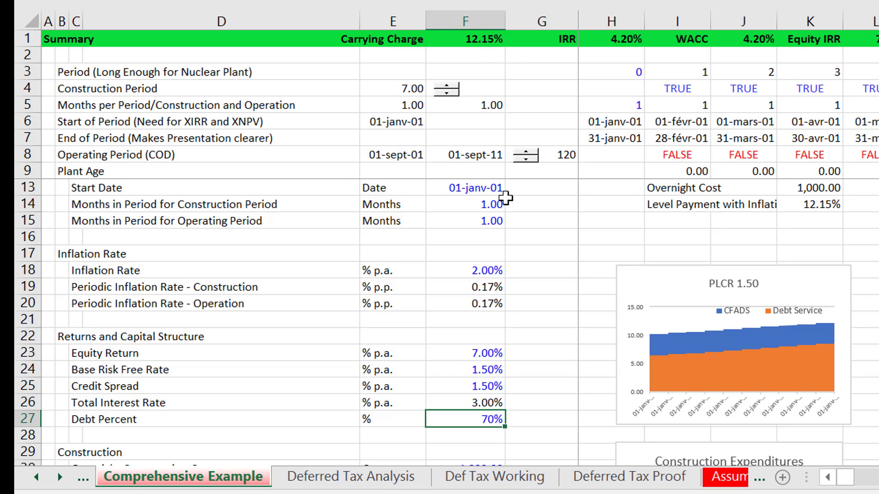
pyautogui.write('0')
pyautogui.press('Return')
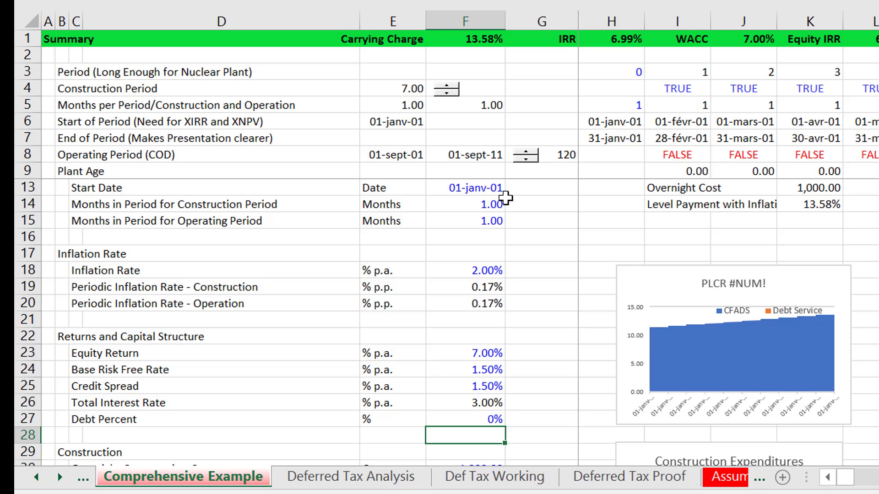
# Set the Debt Percent in F27 to 90%
pyautogui.press('Up')
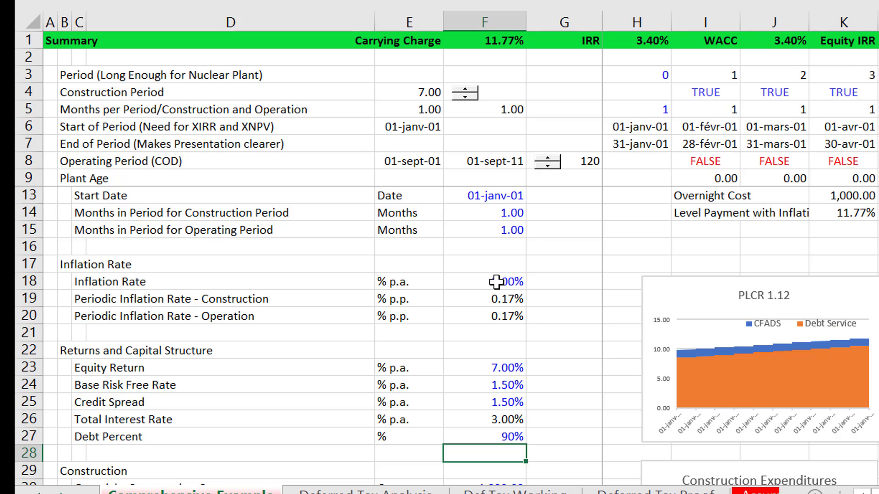
pyautogui.press('Up')
pyautogui.press('Down')
pyautogui.press('Up')
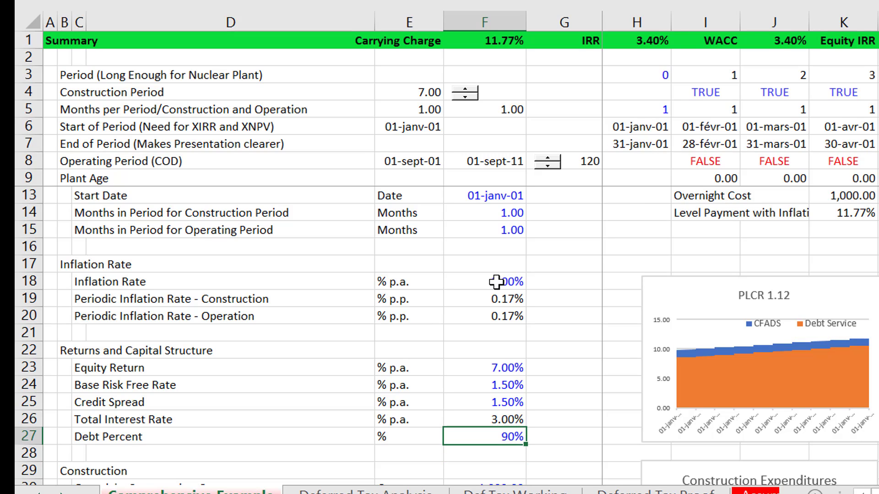
# Raise the Equity Return in F23 to 15%
pyautogui.press('Up')
pyautogui.press('Up')
pyautogui.press('Up')
pyautogui.press('Up')
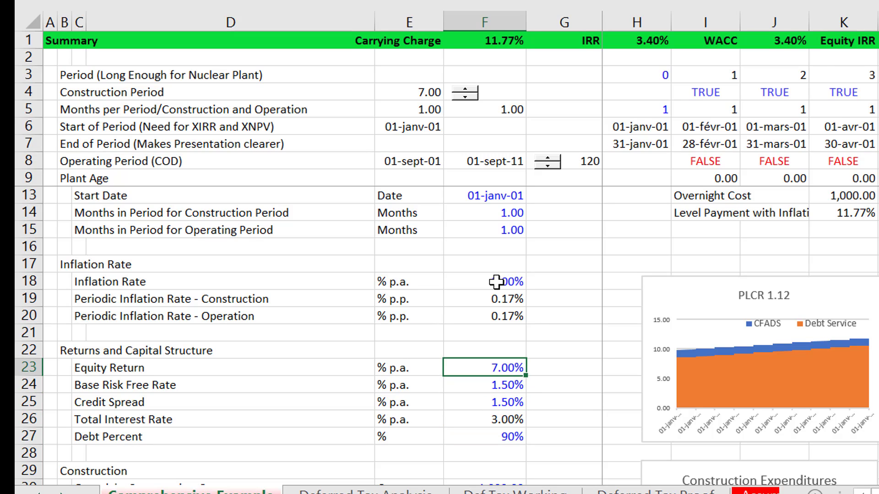
pyautogui.press('Return')
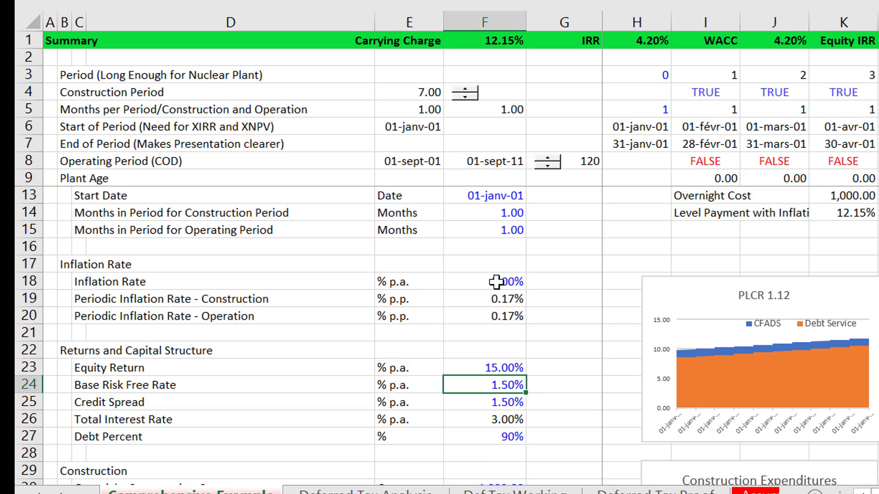
# Remove all debt funding by setting the Debt Percent in F27 to 0%
pyautogui.press('Up')
pyautogui.press('Down')
pyautogui.press('Down')
pyautogui.press('Down')
pyautogui.press('Down')
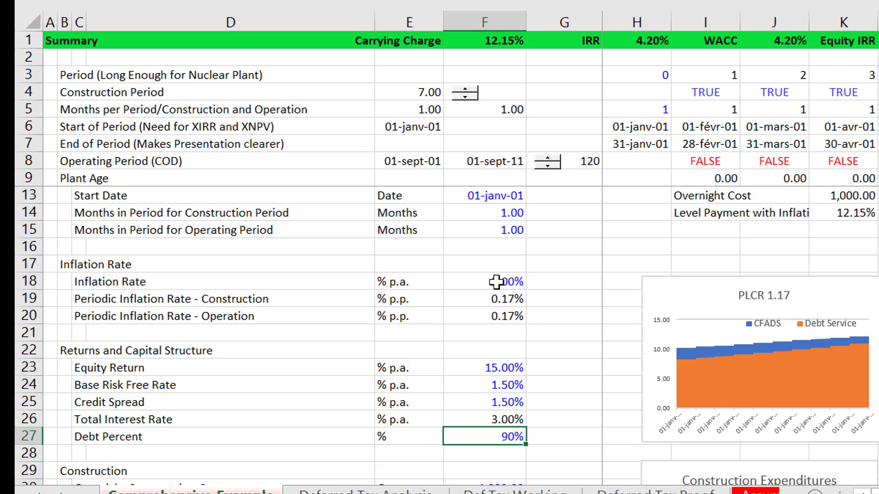
pyautogui.press('Return')
# Test the Debt Percent in F27 at 80% and at 90%
pyautogui.press('Up')
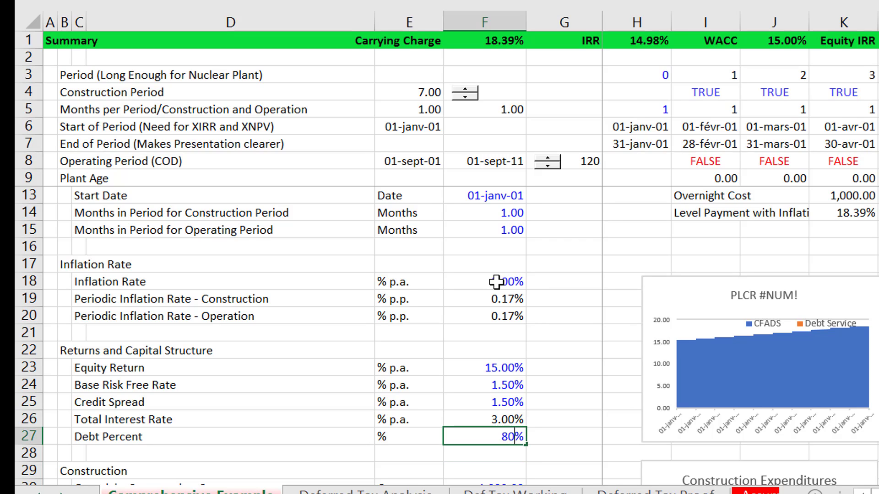
pyautogui.write('80')
pyautogui.press('Return')
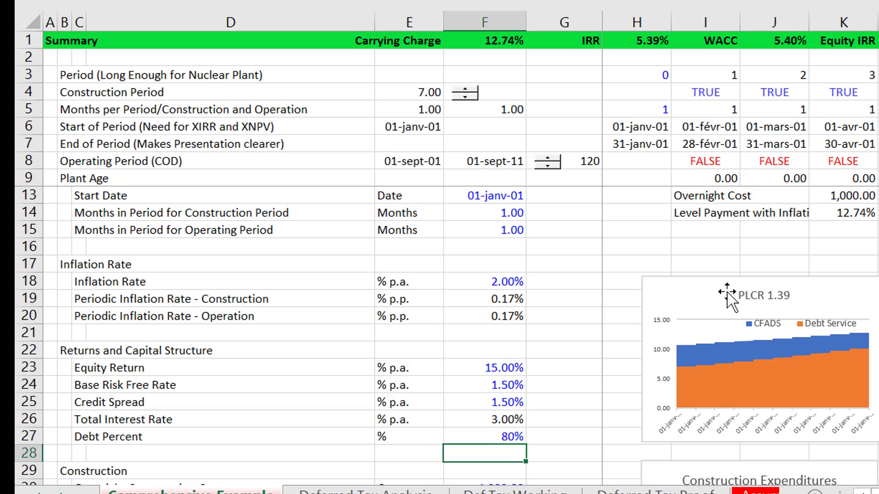
pyautogui.press('Up')
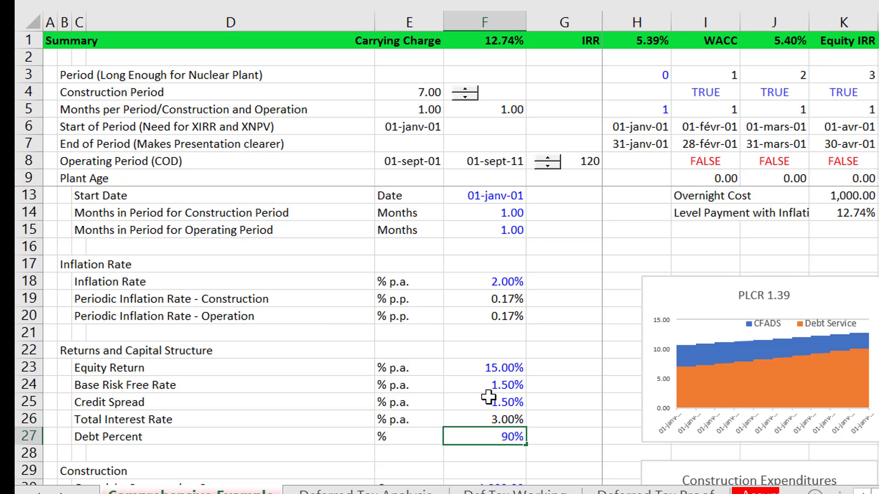
pyautogui.write('90')
pyautogui.press('Return')
# Set the Debt Percent in F27 to 80% and move down to the Construction section
pyautogui.press('Up')
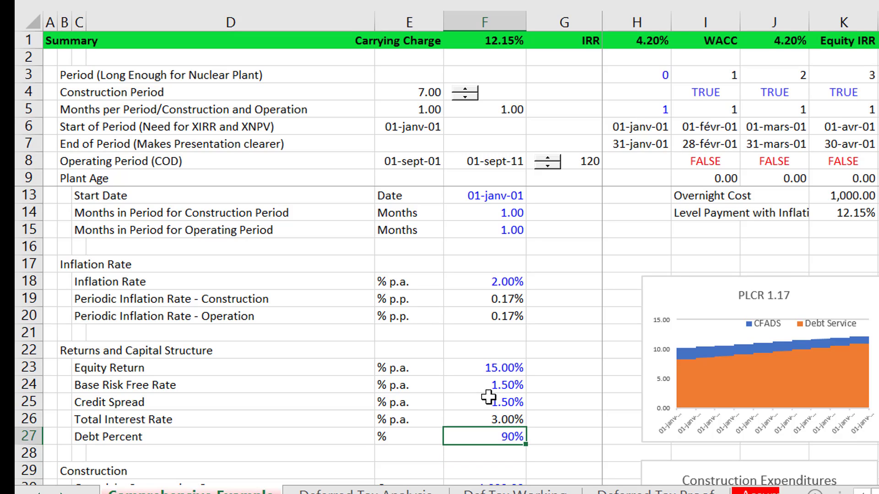
pyautogui.write('80')
pyautogui.press('Return')
pyautogui.press('Down')
pyautogui.press('Down')
pyautogui.press('Down')
pyautogui.press('Down')
pyautogui.press('Down')
pyautogui.press('Down')
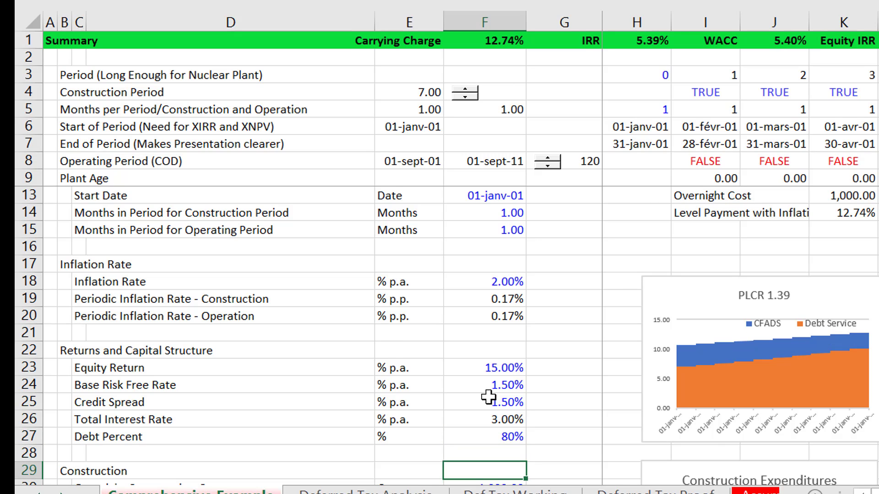
# Raise the Construction Months in F31 to 22 to test the effect on the carrying charge
pyautogui.press('Down')
pyautogui.press('Down')
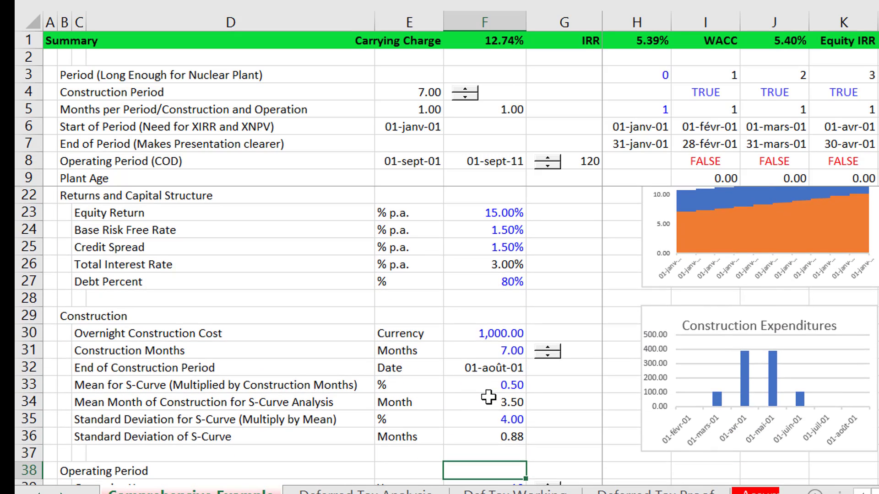
pyautogui.click(549, 350)
pyautogui.click(550, 350)
pyautogui.click(549, 350)
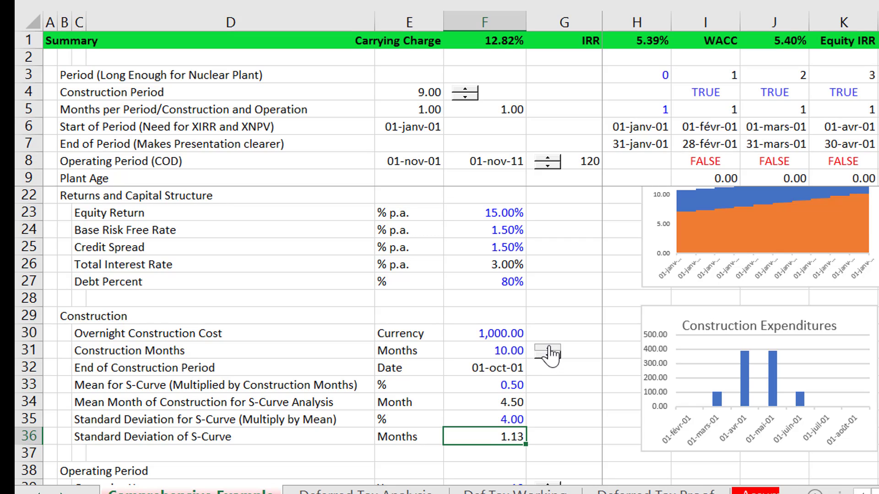
pyautogui.click(549, 349)
pyautogui.click(549, 349)
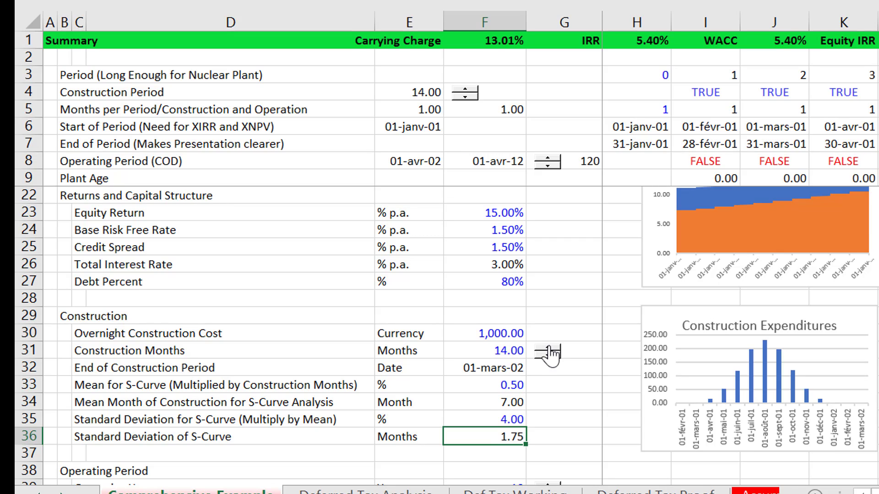
pyautogui.click(549, 350)
pyautogui.click(549, 349)
pyautogui.click(549, 350)
pyautogui.click(550, 350)
pyautogui.click(550, 350)
pyautogui.click(549, 350)
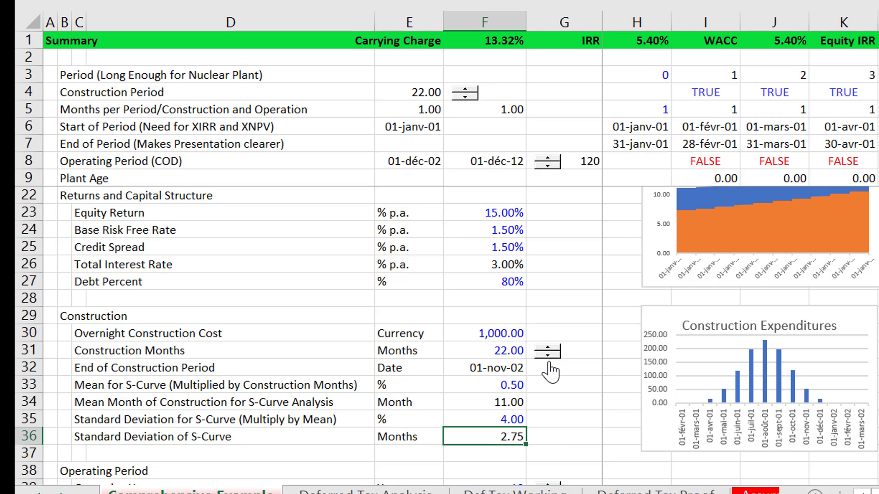
# Lower the Construction Months in F31 to 15
pyautogui.click(548, 357)
pyautogui.click(549, 357)
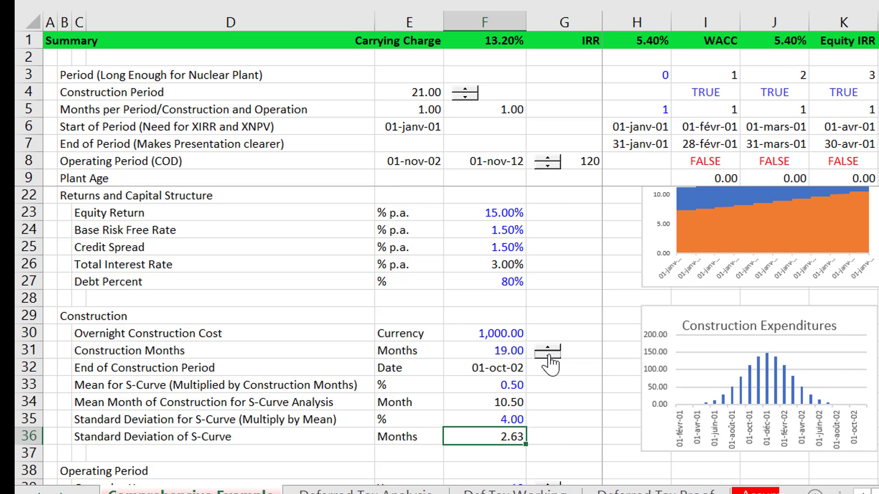
pyautogui.click(549, 357)
pyautogui.click(549, 357)
pyautogui.click(549, 357)
pyautogui.click(549, 357)
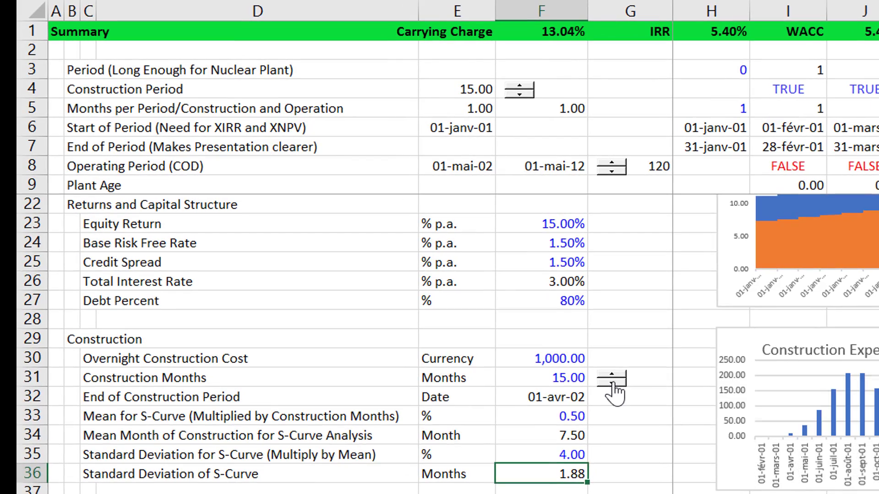
# Test the Mean for S-Curve in F33 at 0.9 and at 0.1
pyautogui.press('Up')
pyautogui.press('Up')
pyautogui.press('Up')
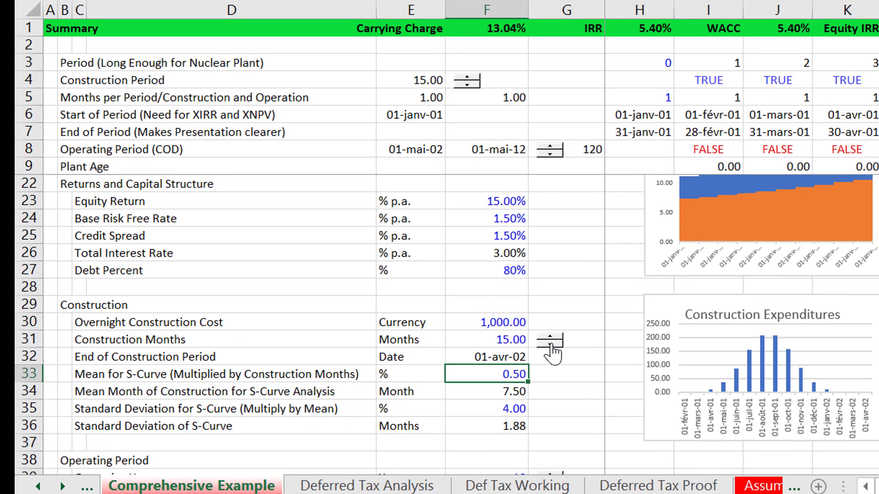
pyautogui.write('.9')
pyautogui.press('Return')
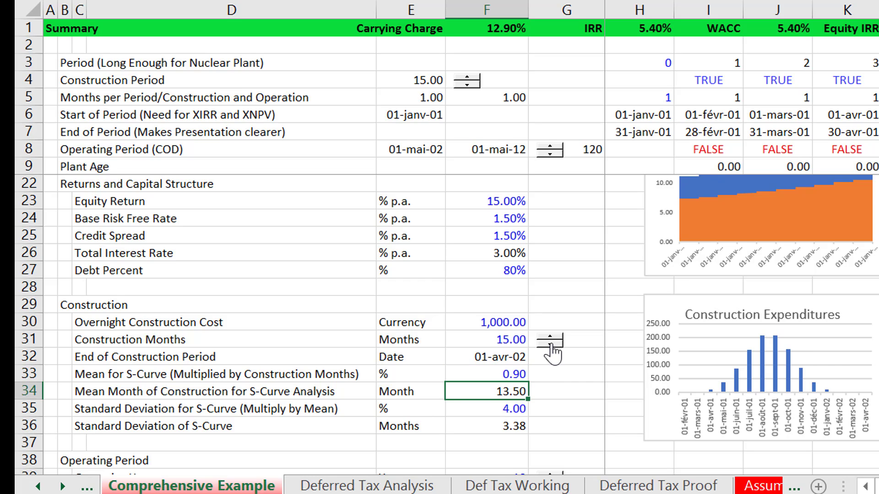
pyautogui.press('Up')
pyautogui.write('.')
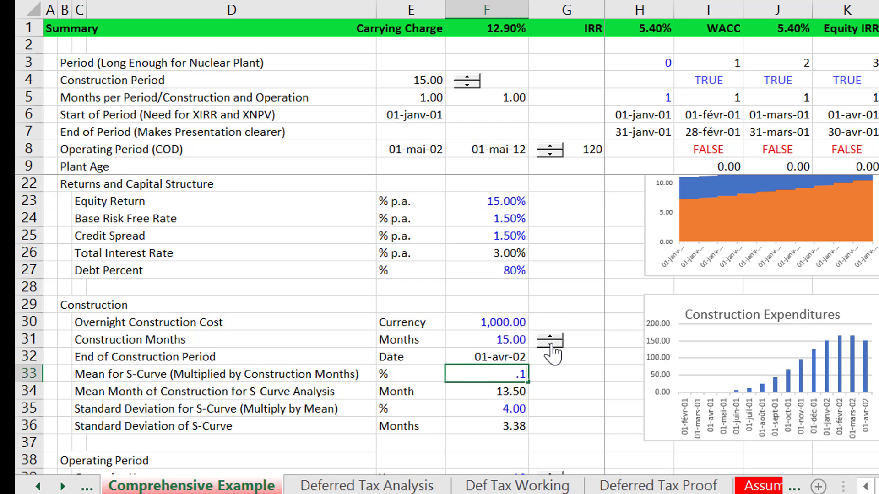
pyautogui.press('Return')
pyautogui.press('Up')
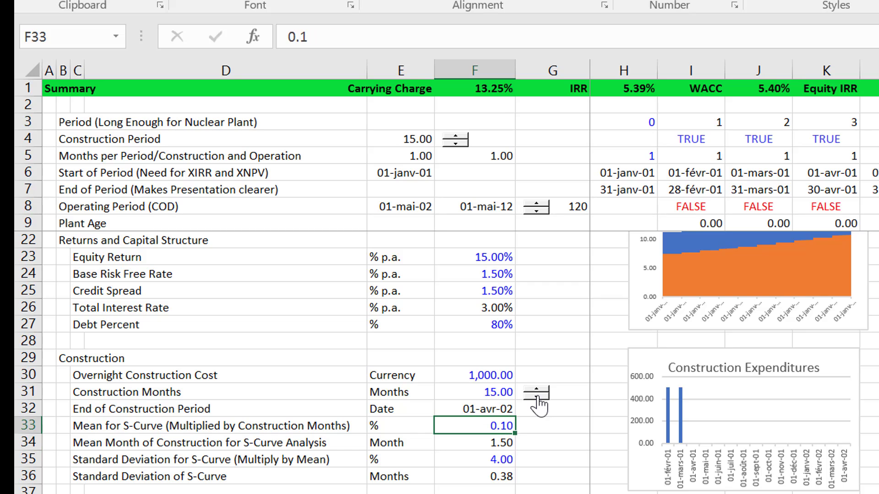
# Set the Standard Deviation for S-Curve multiplier in F35 to 2
pyautogui.press('Down')
pyautogui.press('Down')
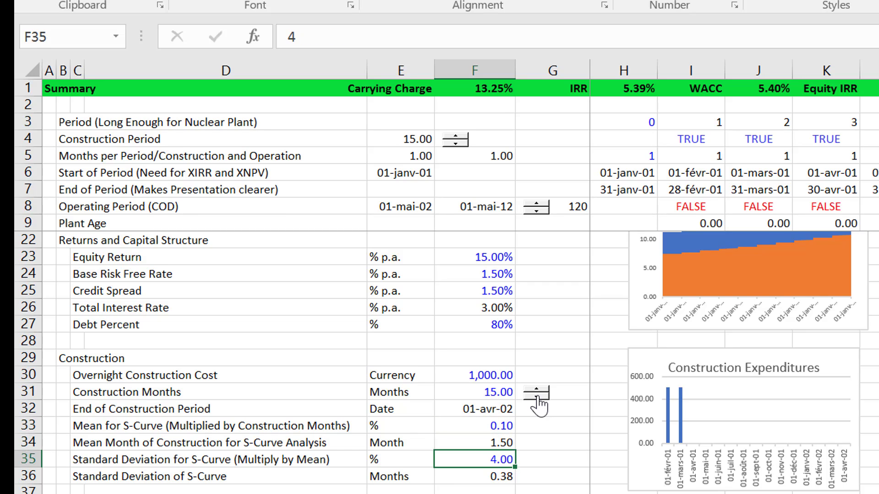
pyautogui.press('Up')
pyautogui.press('Down')
pyautogui.press('F2')
pyautogui.press('BackSpace')
pyautogui.write('2')
pyautogui.press('Return')
# Set the Mean for S-Curve in F33 to 0.5
pyautogui.press('Up')
pyautogui.press('Up')
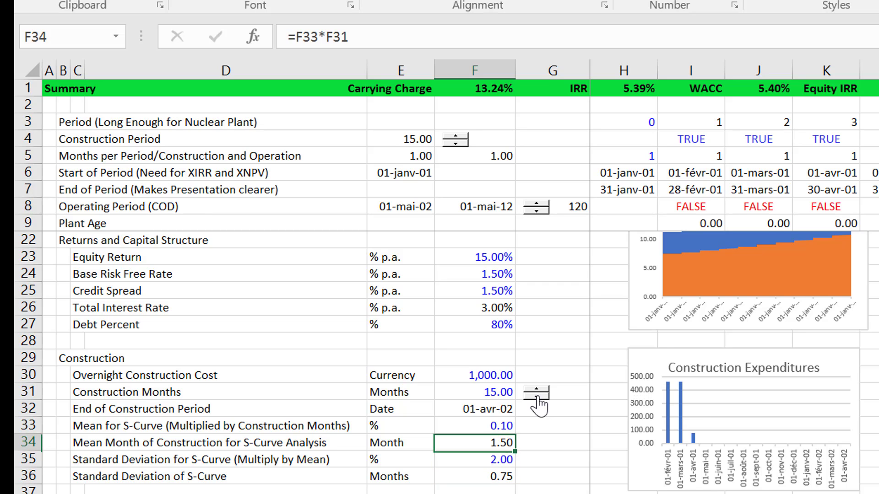
pyautogui.press('Up')
pyautogui.write('.5')
pyautogui.press('Return')
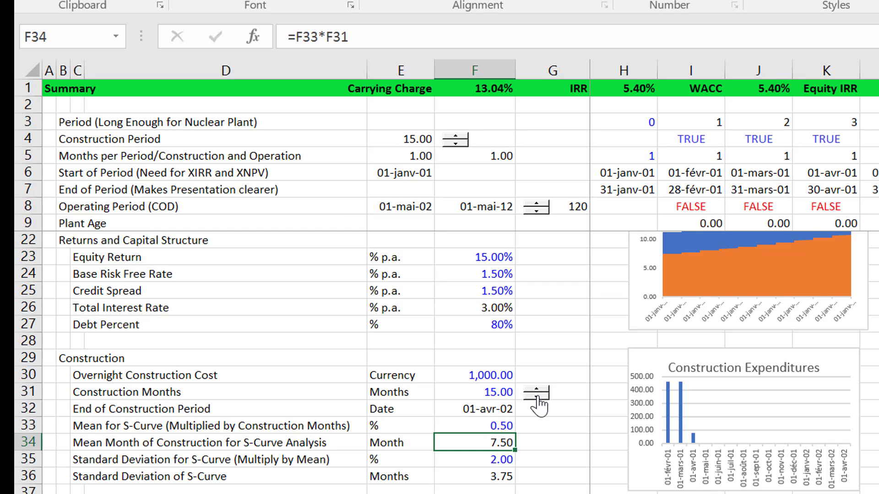
# Test the Standard Deviation for S-Curve multiplier in F35 at 1 and at 0.5
pyautogui.press('Up')
pyautogui.press('Down')
pyautogui.press('Down')
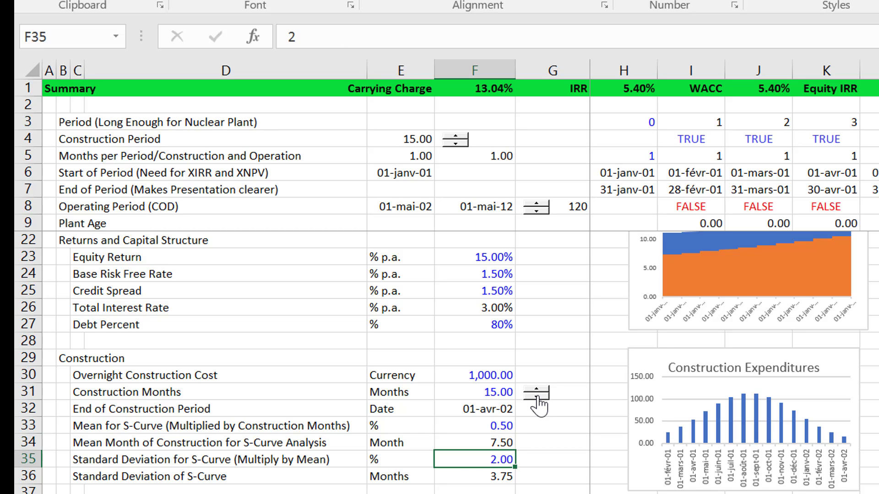
pyautogui.write('1')
pyautogui.press('Return')
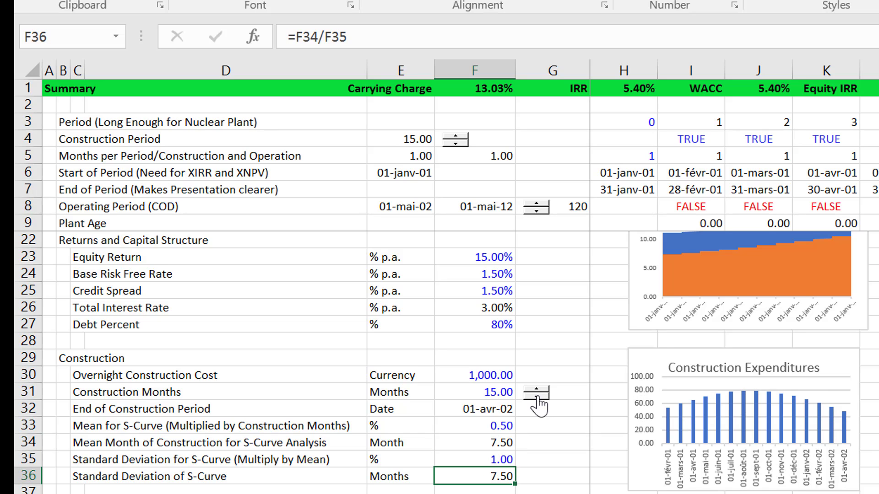
pyautogui.press('Up')
pyautogui.write('.')
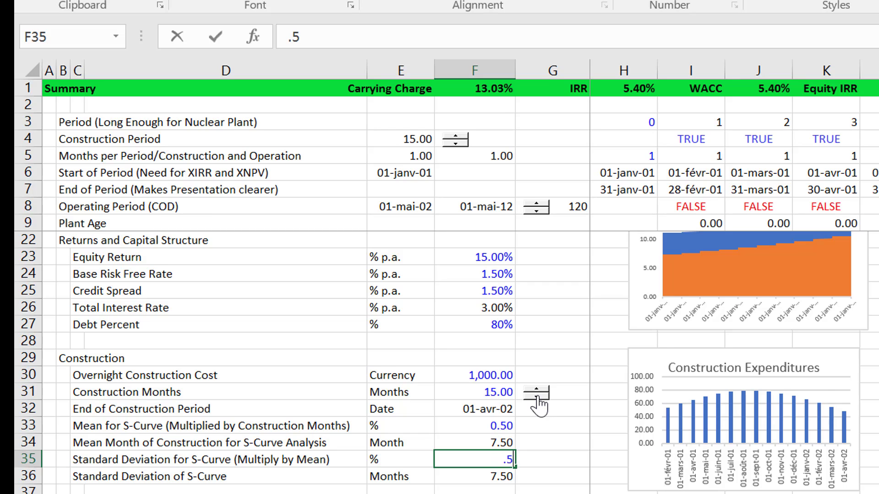
pyautogui.press('Return')
pyautogui.press('Up')
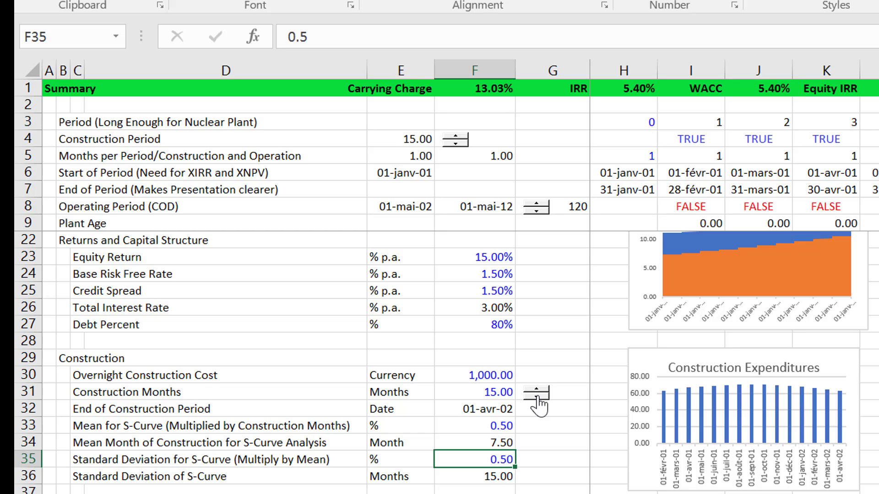
# Try 6 as the Standard Deviation for S-Curve multiplier in F35, and leave it at 7
pyautogui.write('6')
pyautogui.press('Return')
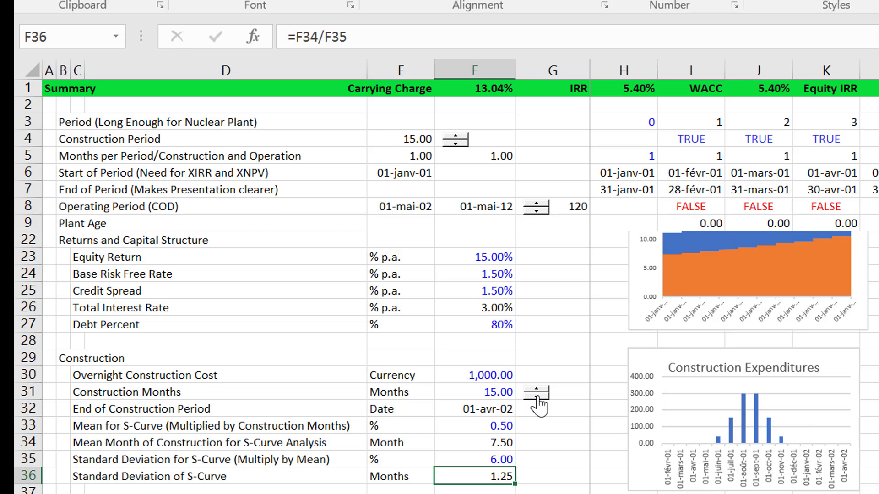
pyautogui.press('Up')
pyautogui.write('7')
pyautogui.press('Return')
pyautogui.press('Up')
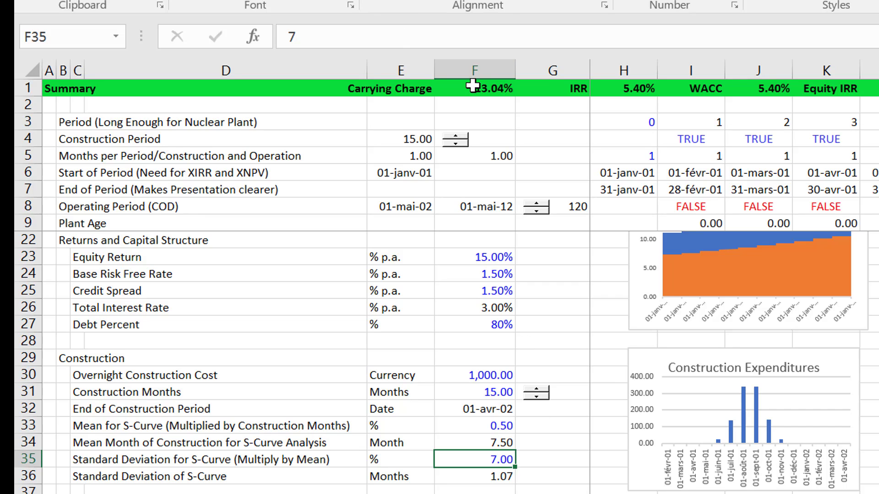
# Raise the Operating Years in F39 step by step to 32 to test the effect on the carrying charge
pyautogui.press('Down')
pyautogui.press('Down')
pyautogui.press('Down')
pyautogui.press('Down')
pyautogui.press('Down')
pyautogui.press('Down')
pyautogui.press('Down')
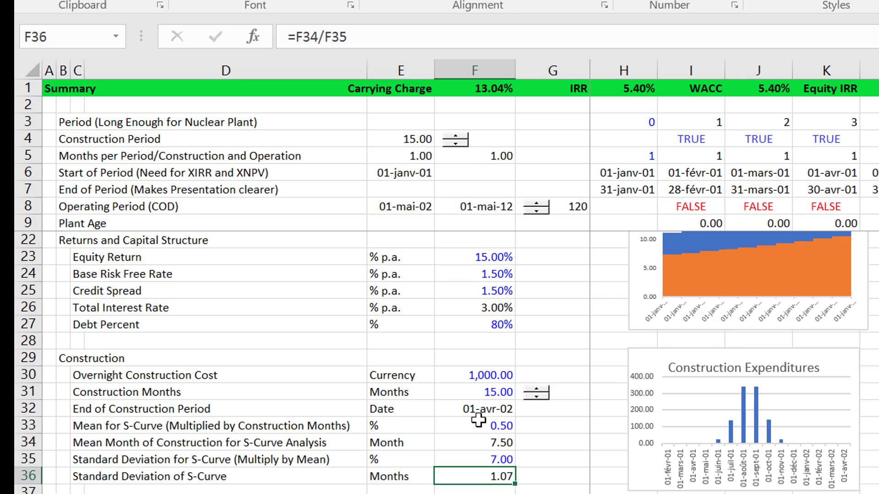
pyautogui.press('Down')
pyautogui.press('Down')
pyautogui.press('Down')
pyautogui.press('Down')
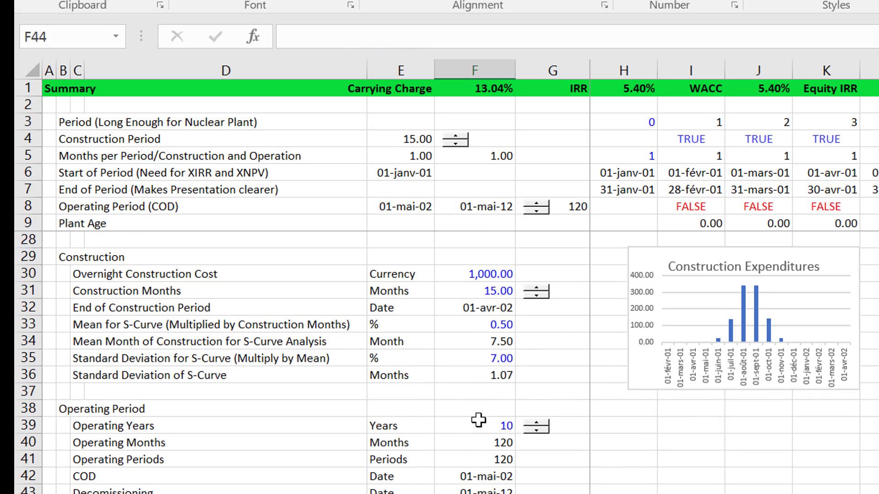
pyautogui.press('Up')
pyautogui.press('Up')
pyautogui.press('Up')
pyautogui.press('Up')
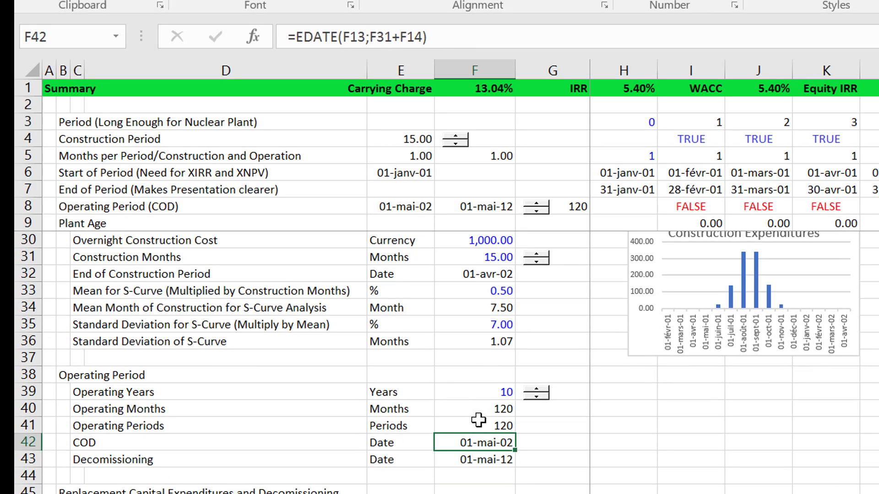
pyautogui.press('Up')
pyautogui.press('Up')
pyautogui.press('Up')
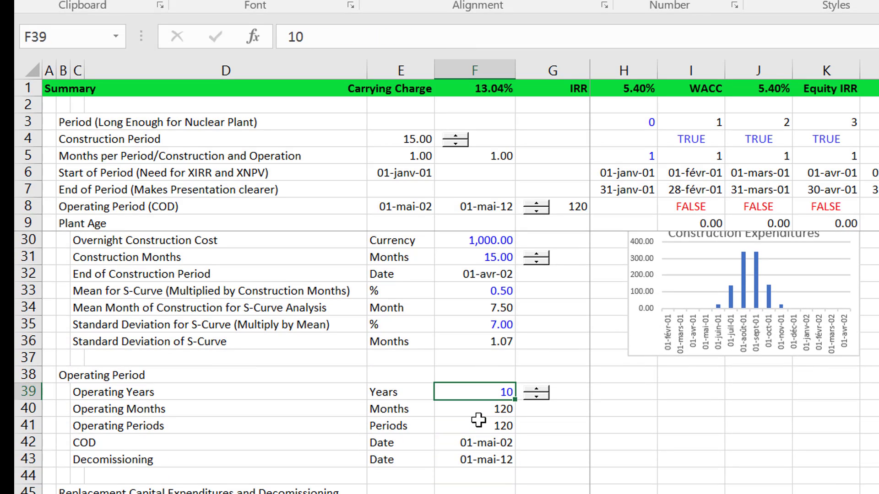
pyautogui.click(537, 390)
pyautogui.click(538, 390)
pyautogui.click(537, 390)
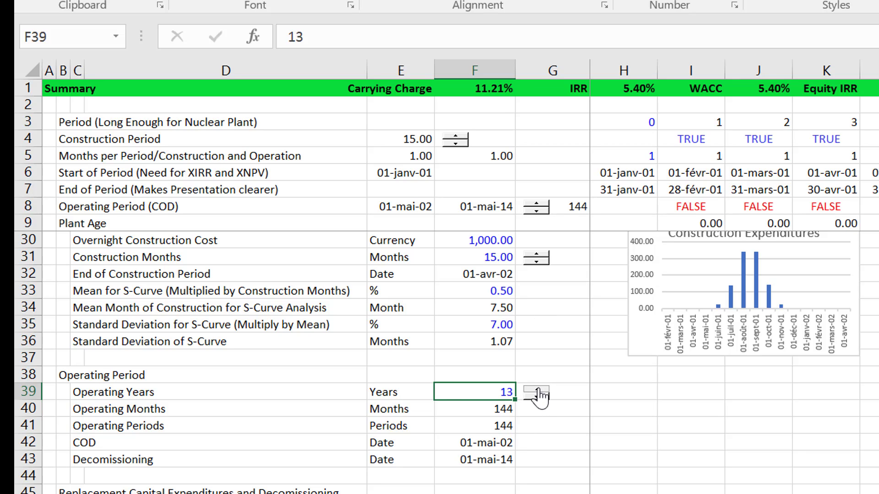
pyautogui.click(538, 390)
pyautogui.click(537, 390)
pyautogui.click(538, 390)
pyautogui.click(537, 390)
pyautogui.click(537, 390)
pyautogui.click(537, 390)
pyautogui.click(538, 390)
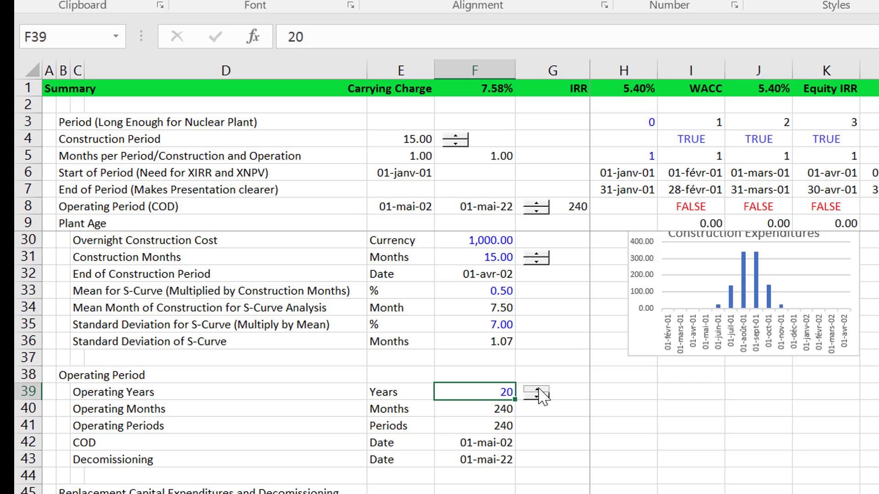
pyautogui.click(537, 390)
pyautogui.click(537, 390)
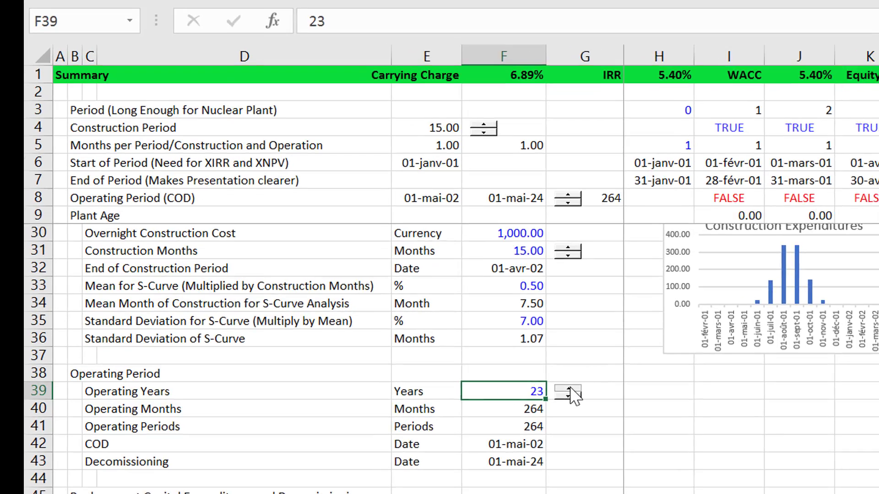
pyautogui.click(570, 390)
pyautogui.click(569, 390)
pyautogui.click(570, 389)
pyautogui.click(570, 389)
pyautogui.click(570, 390)
pyautogui.click(569, 389)
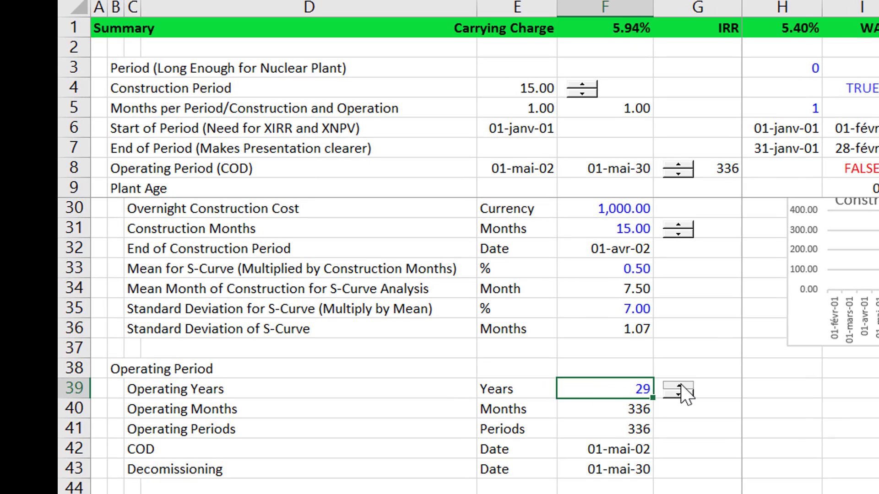
pyautogui.click(569, 389)
pyautogui.click(681, 386)
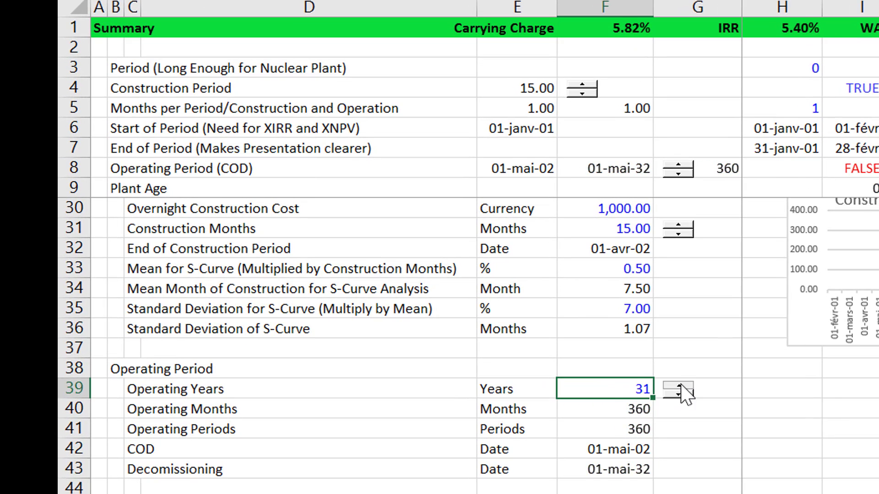
pyautogui.click(681, 386)
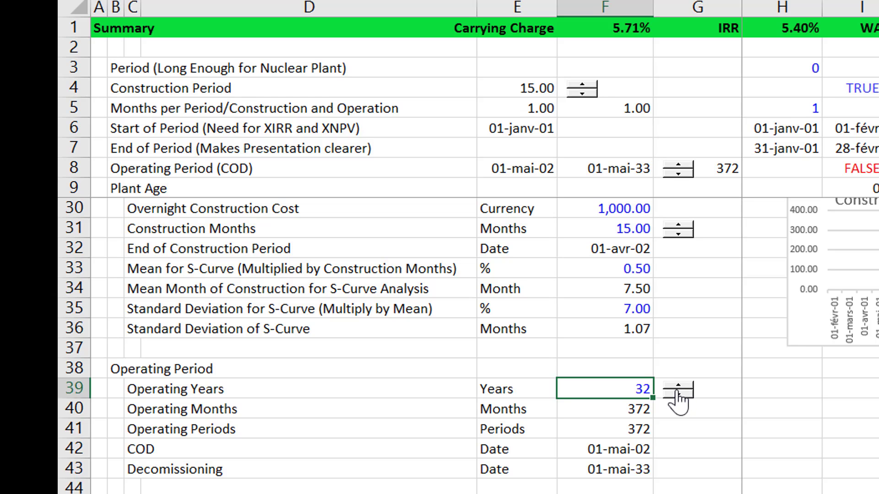
# Lower the Operating Years in F39 step by step to 10
pyautogui.click(678, 393)
pyautogui.click(678, 393)
pyautogui.click(678, 393)
pyautogui.click(677, 393)
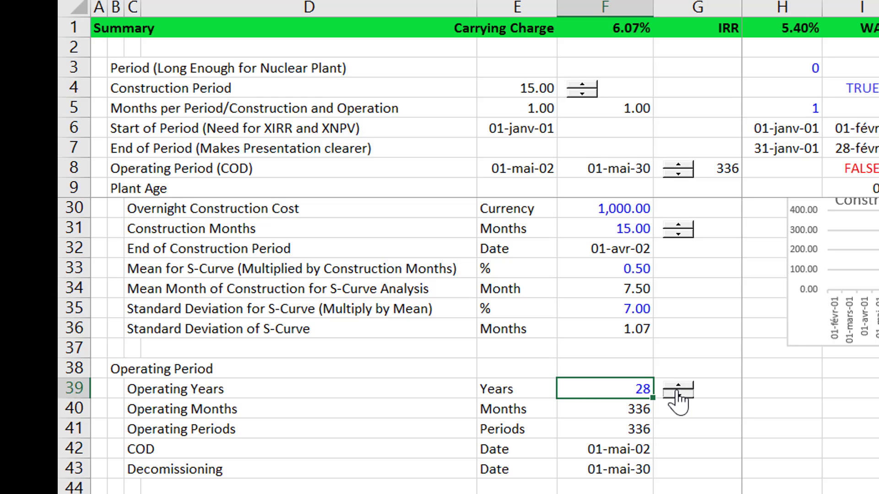
pyautogui.click(678, 393)
pyautogui.click(677, 392)
pyautogui.click(677, 392)
pyautogui.click(677, 392)
pyautogui.click(677, 391)
pyautogui.click(677, 392)
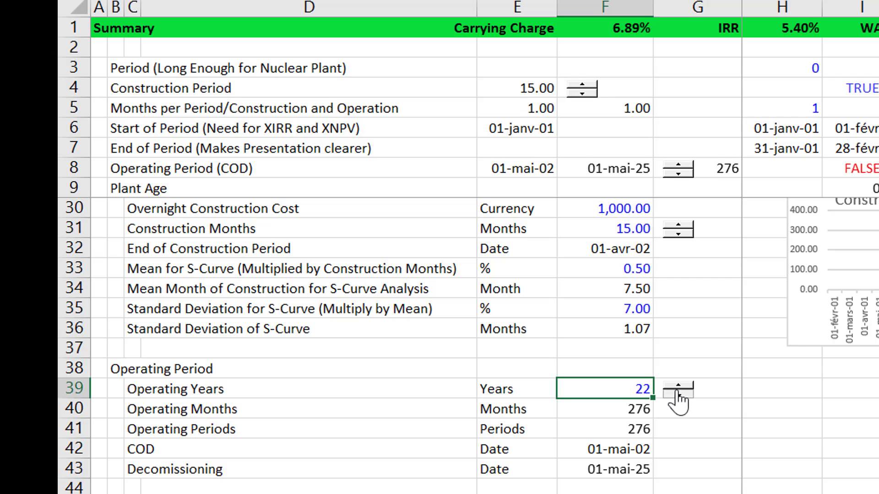
pyautogui.click(677, 392)
pyautogui.click(677, 393)
pyautogui.click(677, 393)
pyautogui.click(677, 392)
pyautogui.click(677, 393)
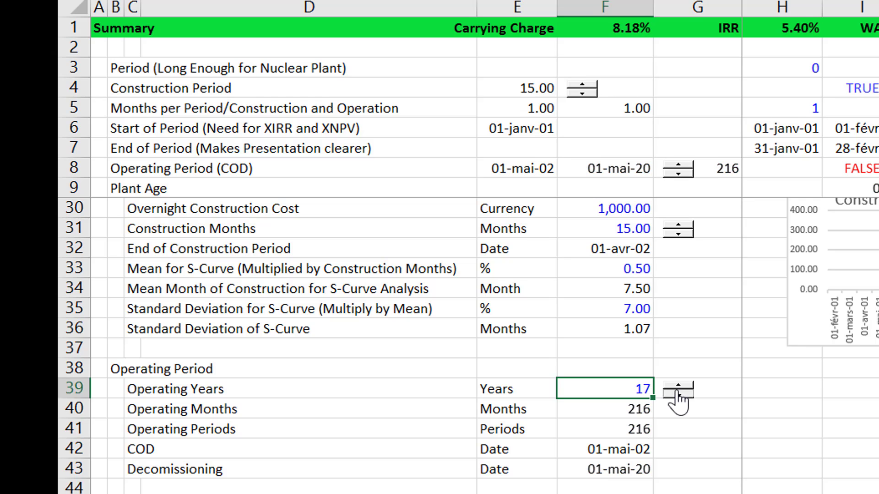
pyautogui.click(677, 393)
pyautogui.click(677, 392)
pyautogui.click(677, 393)
pyautogui.click(677, 392)
pyautogui.click(677, 393)
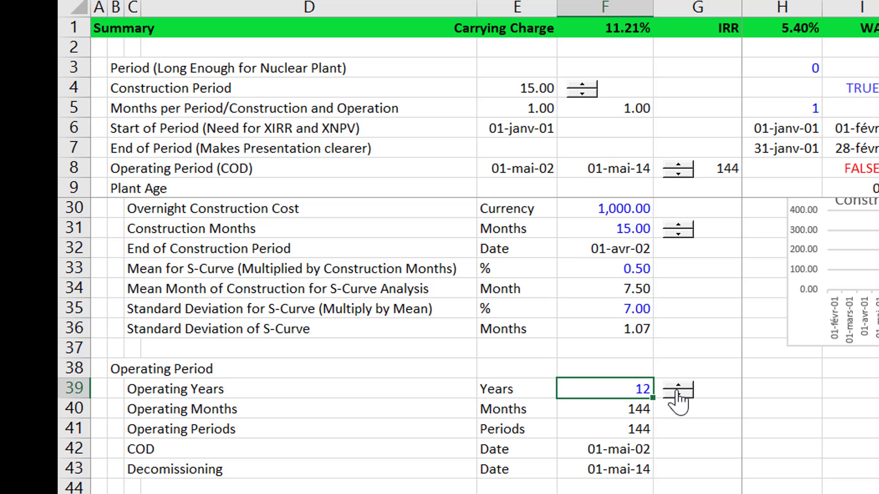
pyautogui.click(678, 392)
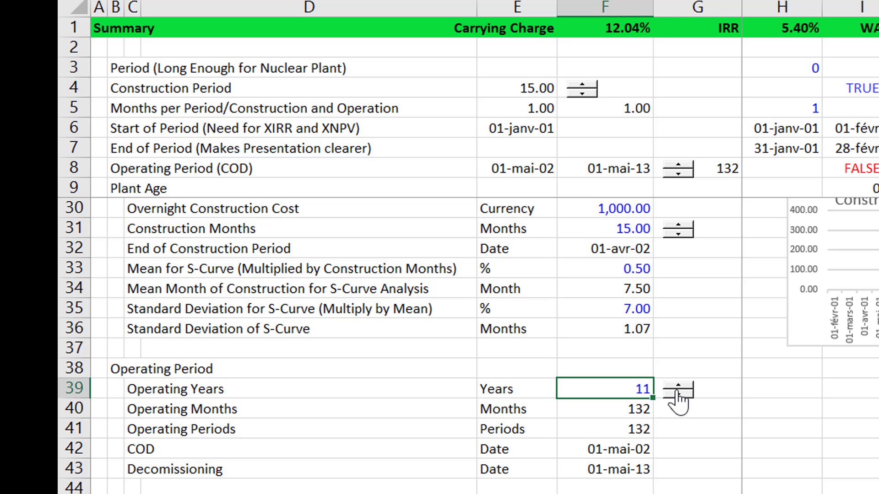
pyautogui.click(677, 392)
# Set the Equity Return in F23 of the Returns and Capital Structure section to 7%
pyautogui.click(700, 325)
pyautogui.press('Up')
pyautogui.press('Up')
pyautogui.press('Up')
pyautogui.press('Up')
pyautogui.press('Up')
pyautogui.press('Up')
pyautogui.press('Up')
pyautogui.press('Up')
pyautogui.press('Up')
pyautogui.press('Up')
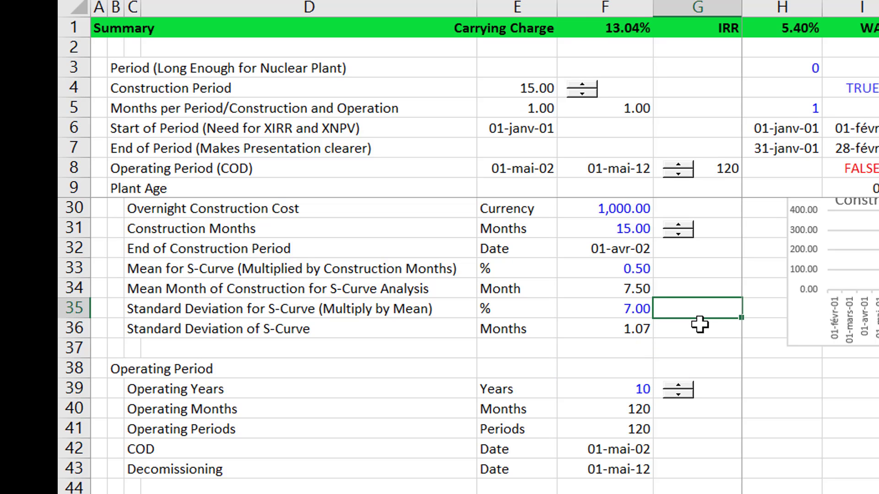
pyautogui.press('Up')
pyautogui.press('Up')
pyautogui.press('Up')
pyautogui.press('Up')
pyautogui.press('Up')
pyautogui.press('Up')
pyautogui.press('Up')
pyautogui.press('Up')
pyautogui.press('Up')
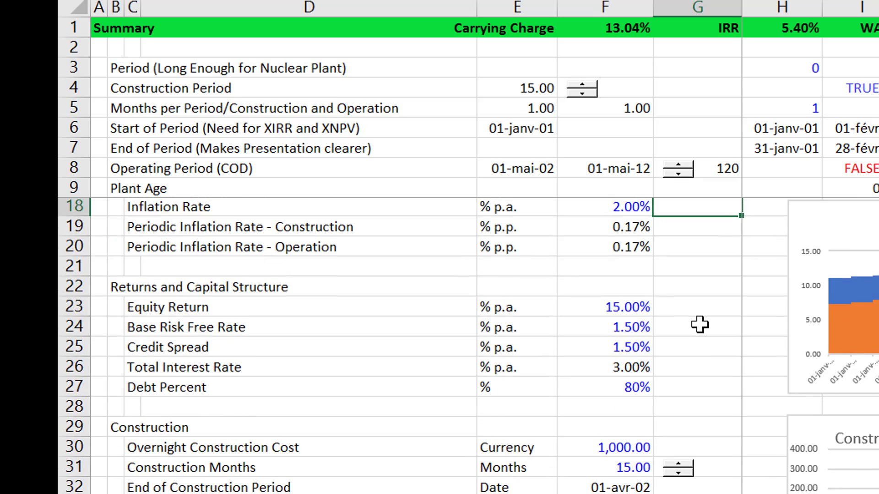
pyautogui.press('Down')
pyautogui.press('Down')
pyautogui.press('Down')
pyautogui.press('Down')
pyautogui.press('Down')
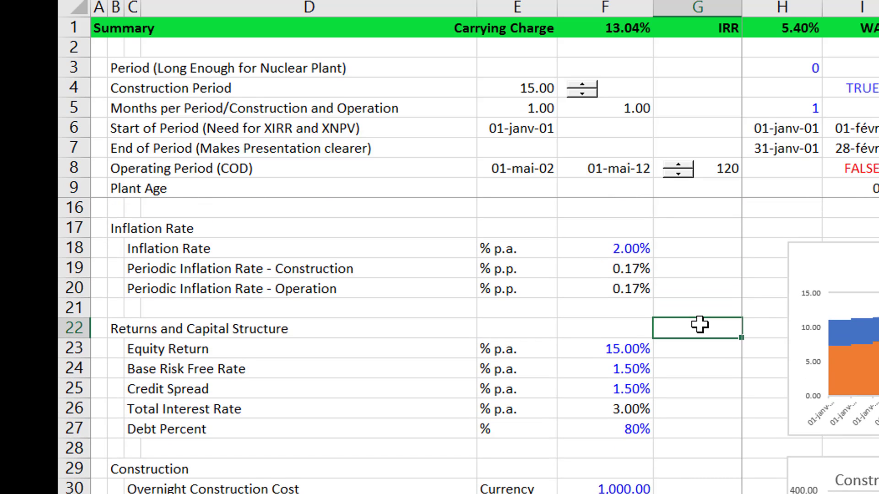
pyautogui.press('Left')
pyautogui.press('Down')
pyautogui.write('7')
pyautogui.press('Return')
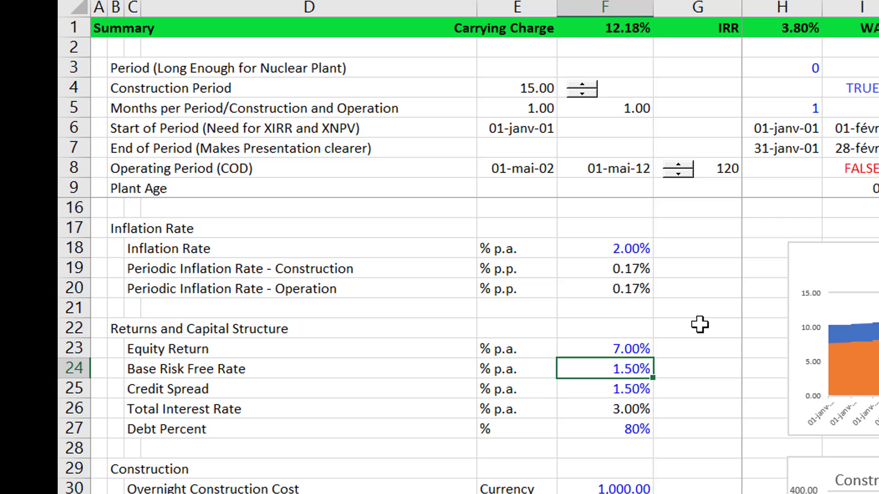
# Test the effect of the Inflation Rate in F18 on the carrying charge at 0% and at 5%
pyautogui.press('Up')
pyautogui.press('Up')
pyautogui.press('Up')
pyautogui.press('Up')
pyautogui.press('Up')
pyautogui.press('Up')
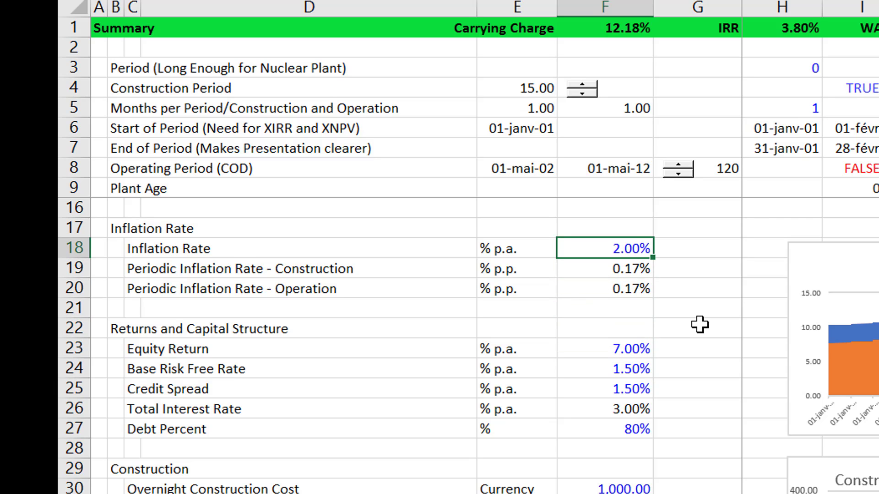
pyautogui.press('F2')
pyautogui.press('Home')
pyautogui.press('Return')
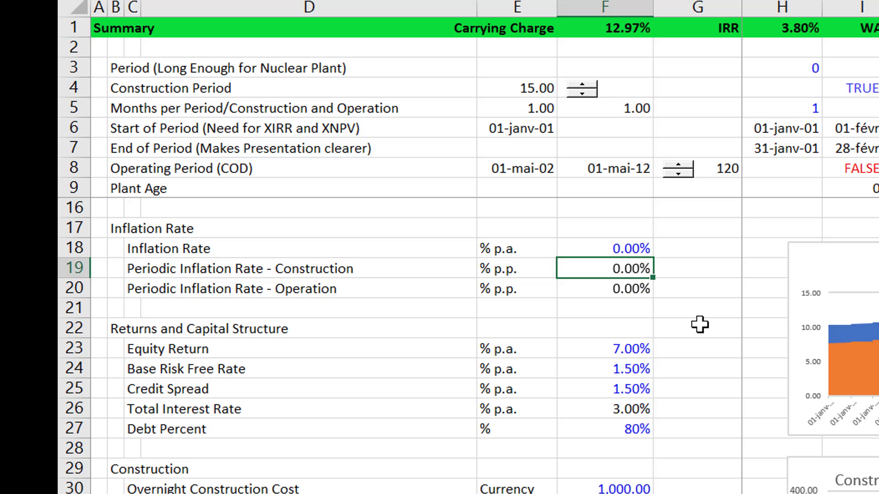
pyautogui.press('Up')
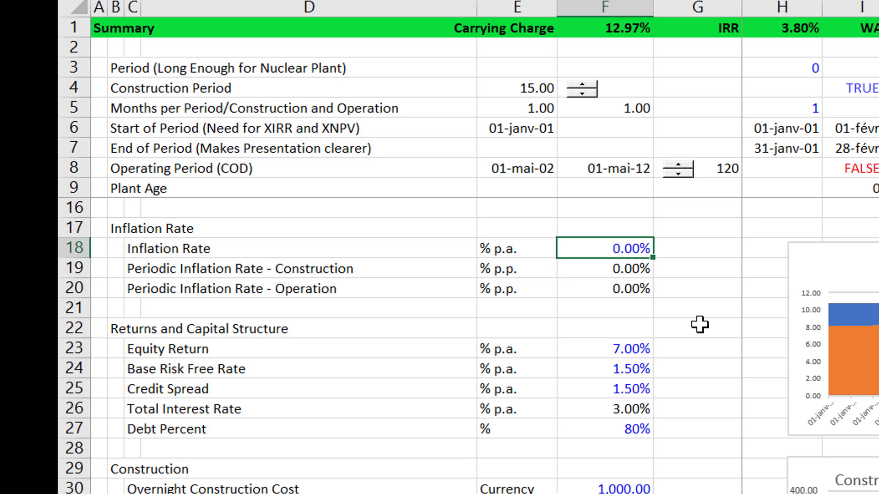
pyautogui.write('5')
pyautogui.press('Return')
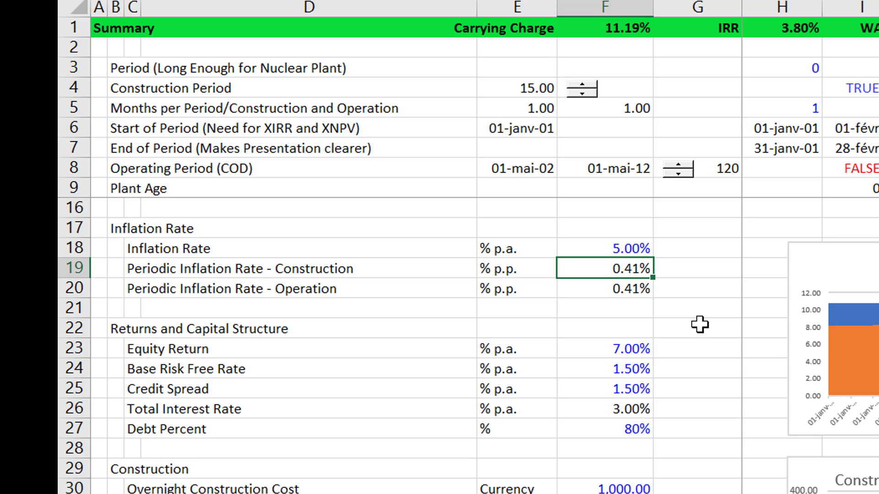
# Raise the Operating Years in F39 one year at a time to 24
pyautogui.press('Up')
pyautogui.press('Down')
pyautogui.press('Down')
pyautogui.hotkey('ctrl', 'Down')
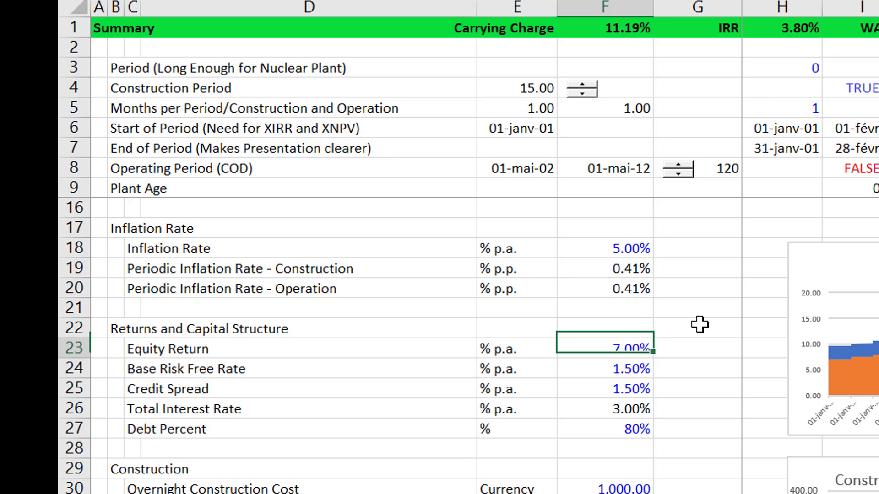
pyautogui.hotkey('ctrl', 'Down')
pyautogui.hotkey('ctrl', 'Down')
pyautogui.hotkey('ctrl', 'Down')
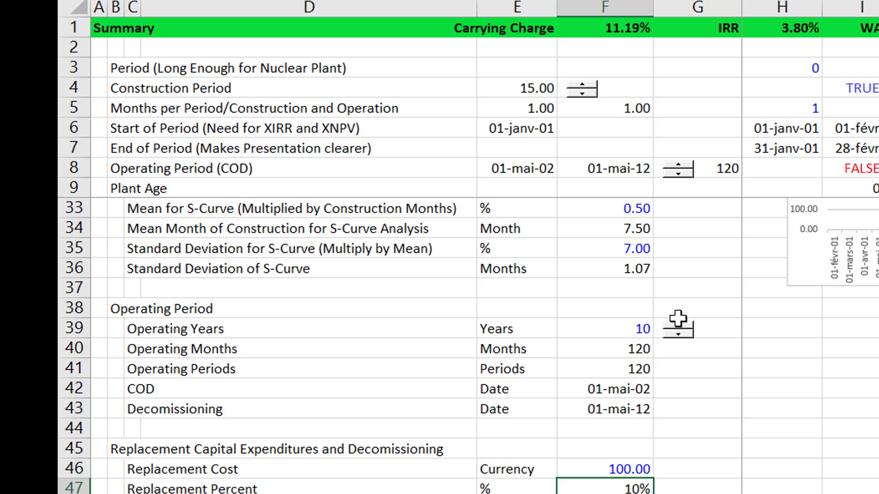
pyautogui.click(679, 325)
pyautogui.click(679, 326)
pyautogui.click(679, 326)
pyautogui.click(679, 326)
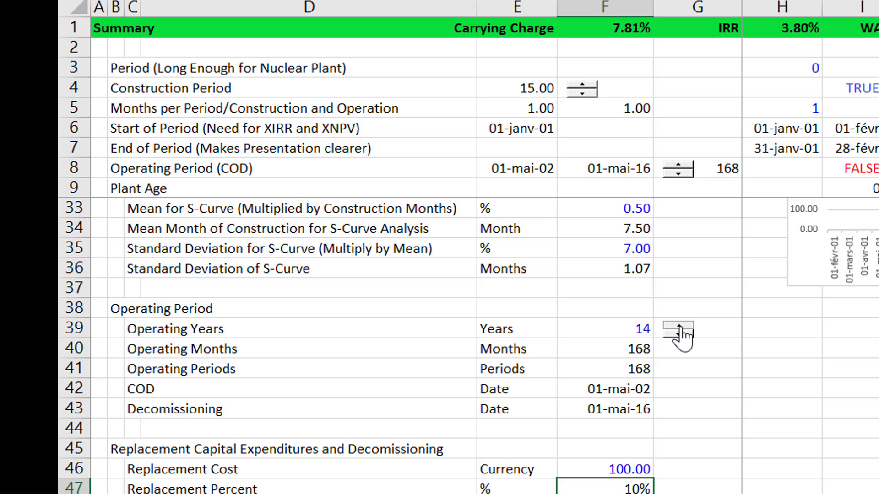
pyautogui.click(679, 325)
pyautogui.click(678, 325)
pyautogui.click(679, 326)
pyautogui.click(679, 325)
pyautogui.click(679, 325)
pyautogui.click(679, 325)
pyautogui.click(679, 326)
pyautogui.click(679, 325)
pyautogui.click(679, 325)
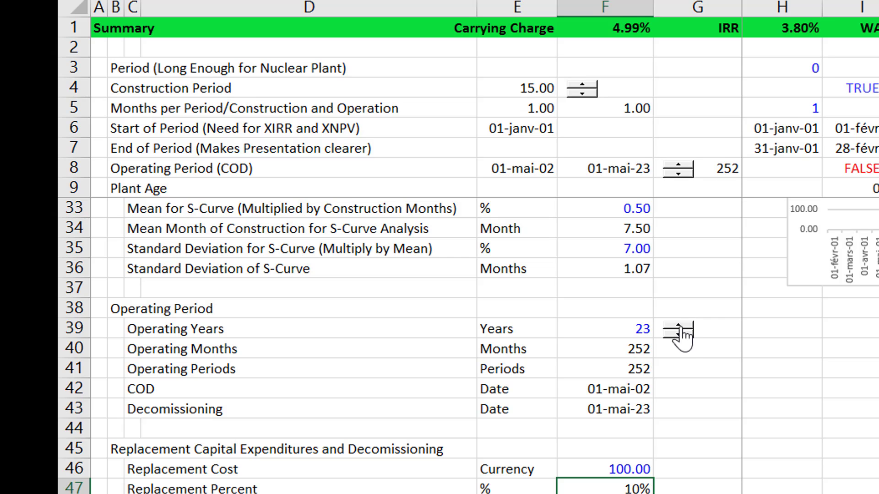
pyautogui.click(679, 326)
# Set the Inflation Rate in F18 to 2%
pyautogui.press('Up')
pyautogui.press('Up')
pyautogui.press('Up')
pyautogui.press('Up')
pyautogui.press('Up')
pyautogui.press('Up')
pyautogui.press('Up')
pyautogui.press('Up')
pyautogui.press('Up')
pyautogui.press('Up')
pyautogui.press('Up')
pyautogui.press('Up')
pyautogui.press('Up')
pyautogui.press('Up')
pyautogui.press('Up')
pyautogui.press('Up')
pyautogui.press('Up')
pyautogui.press('Up')
pyautogui.press('Up')
pyautogui.press('Up')
pyautogui.press('Up')
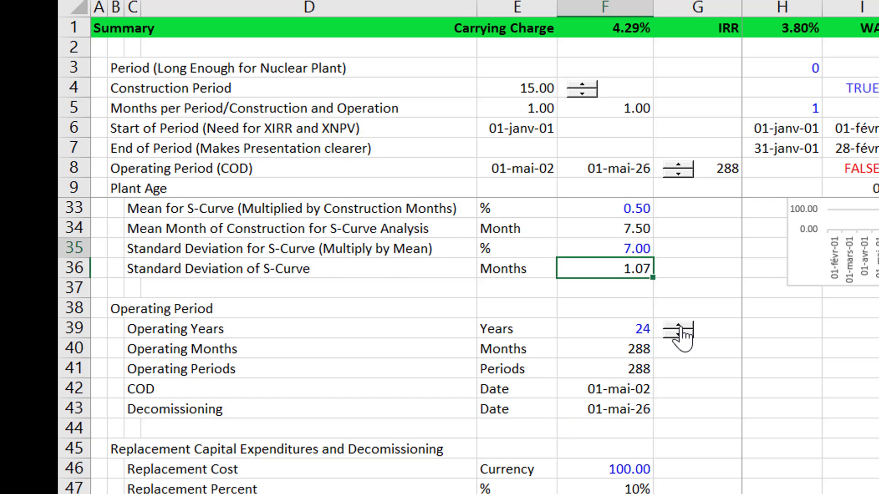
pyautogui.press('Up')
pyautogui.press('Up')
pyautogui.press('Up')
pyautogui.press('Up')
pyautogui.press('Up')
pyautogui.press('Up')
pyautogui.press('Up')
pyautogui.press('Up')
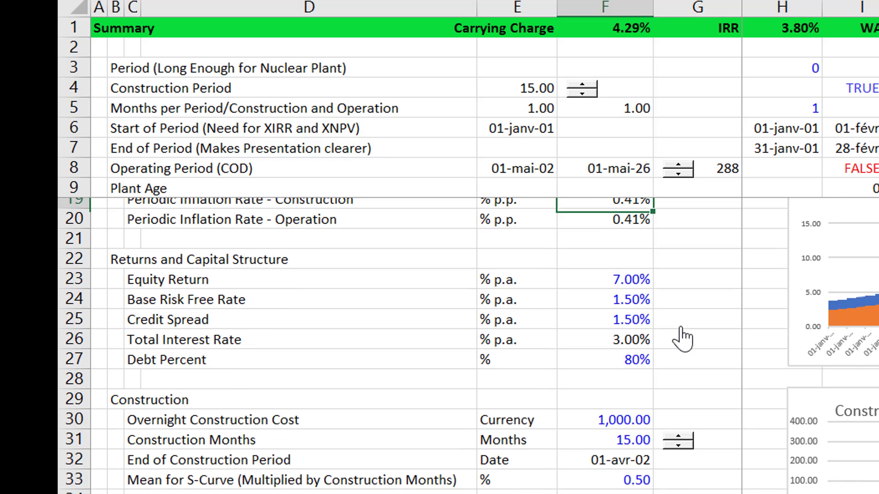
pyautogui.press('Down')
pyautogui.write('2')
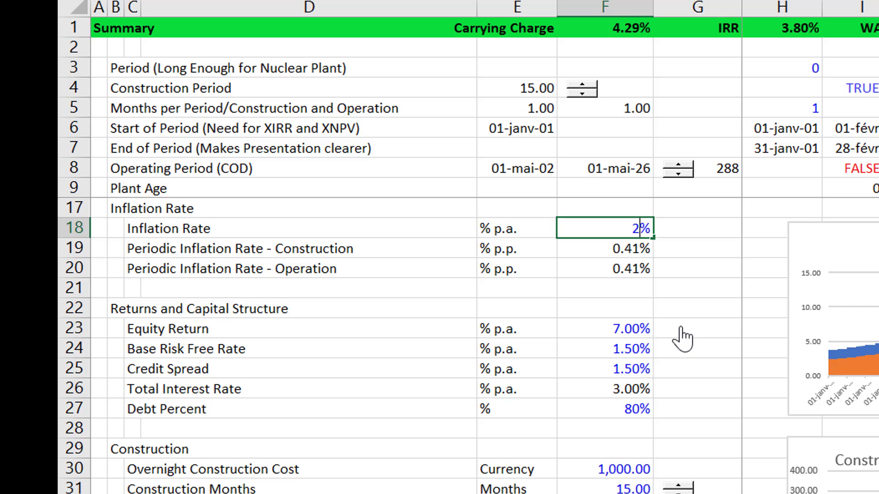
pyautogui.press('Return')
pyautogui.press('Up')
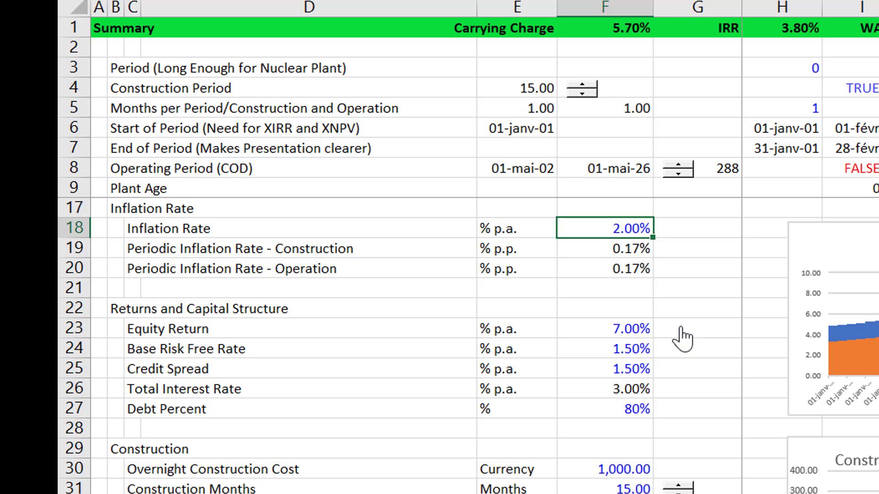
# Try a Debt Percent of 0% in F27, and return it to 80%
pyautogui.press('Down')
pyautogui.press('Down')
pyautogui.press('Down')
pyautogui.press('Down')
pyautogui.press('Down')
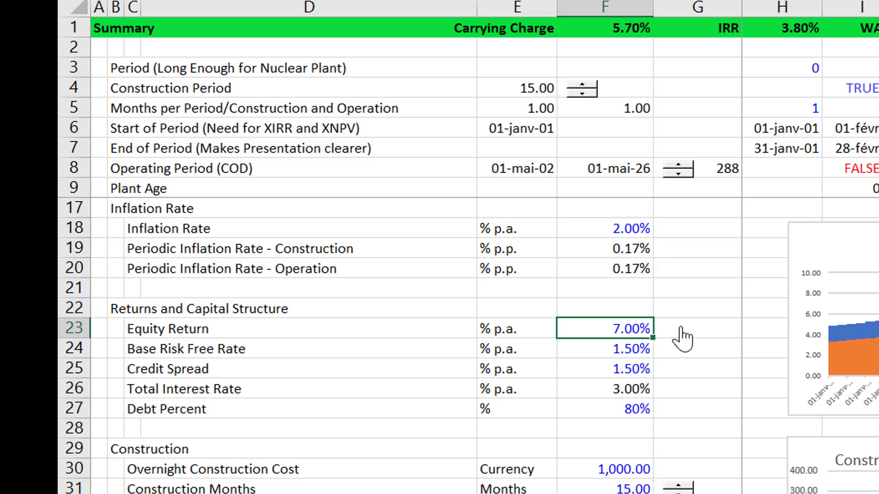
pyautogui.press('Down')
pyautogui.press('Down')
pyautogui.press('Down')
pyautogui.press('Down')
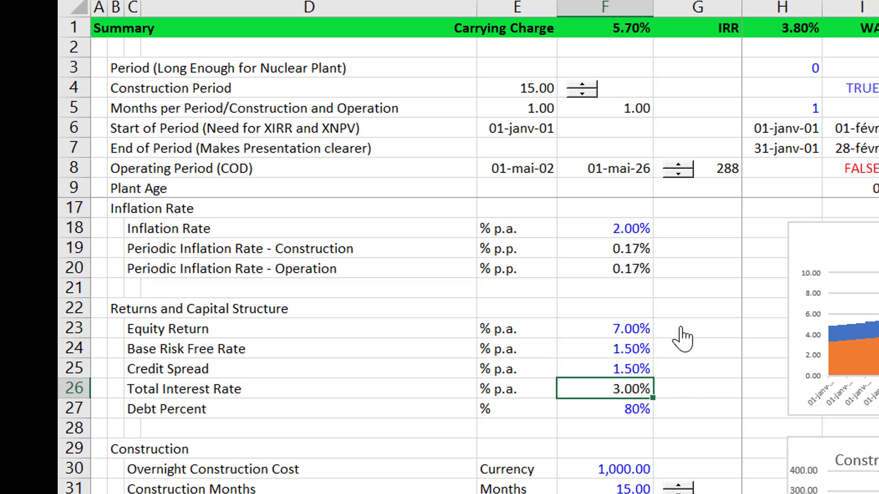
pyautogui.write('0')
pyautogui.press('Return')
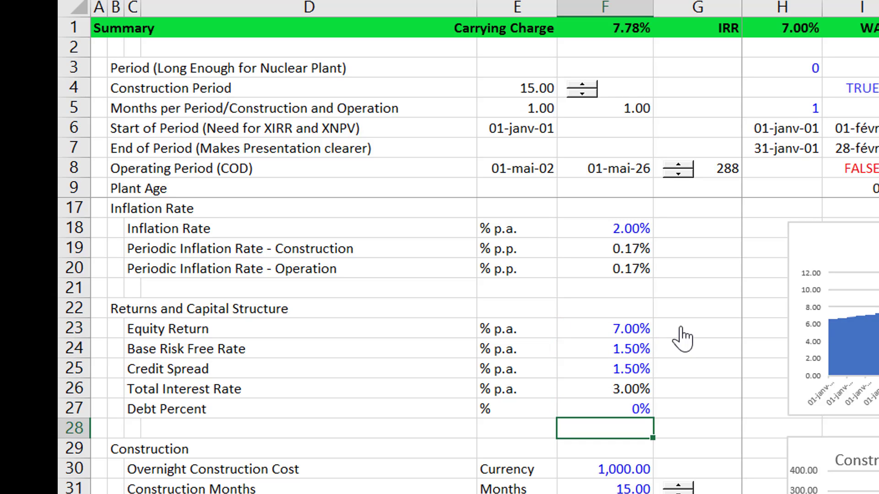
pyautogui.press('Up')
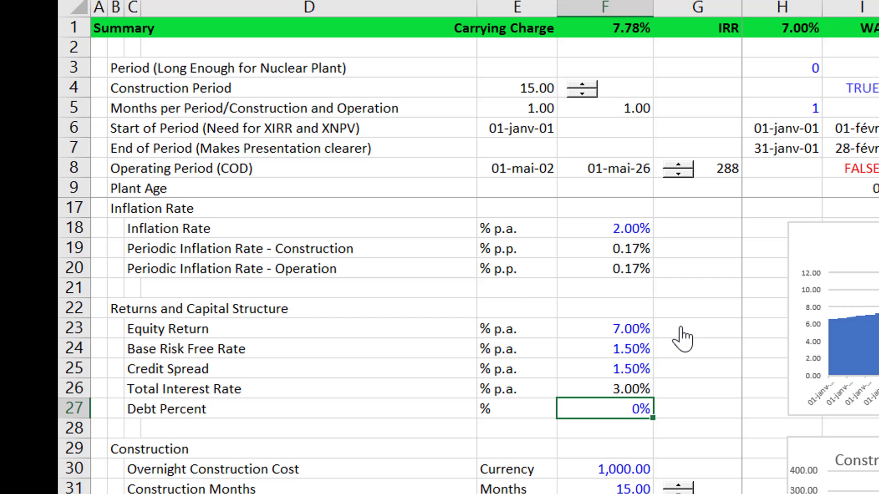
pyautogui.press('Return')
pyautogui.press('Up')
pyautogui.press('Up')
pyautogui.press('Up')
pyautogui.press('Up')
pyautogui.press('Up')
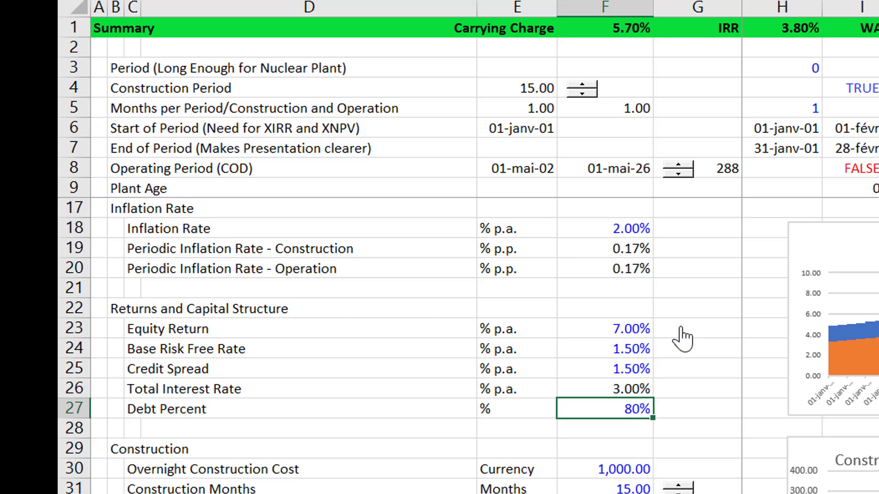
# Test the Inflation Rate in F18 at 4% and at 3%, and return it to 2%
pyautogui.press('Up')
pyautogui.press('Up')
pyautogui.press('Up')
pyautogui.press('Up')
pyautogui.press('Up')
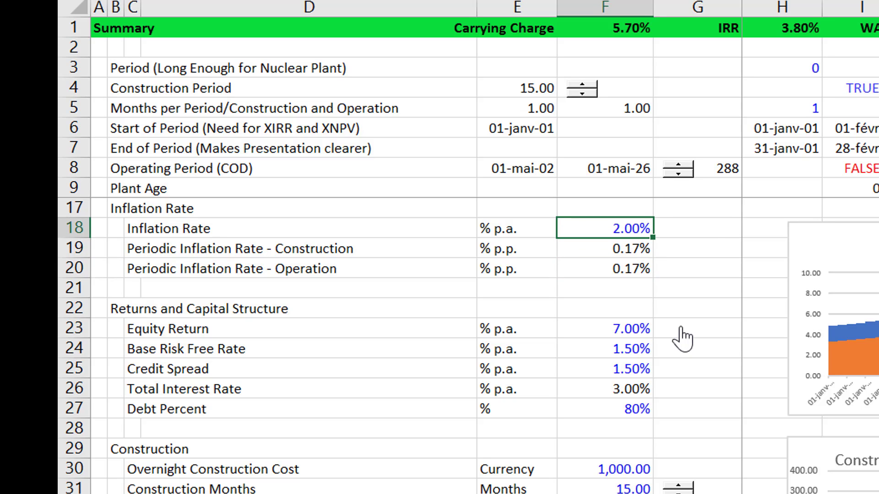
pyautogui.write('4')
pyautogui.press('Return')
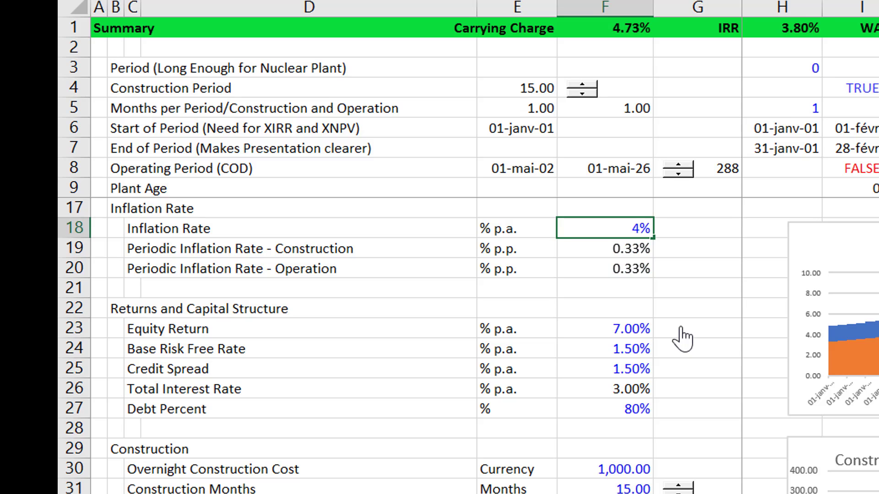
pyautogui.press('Up')
pyautogui.write('3')
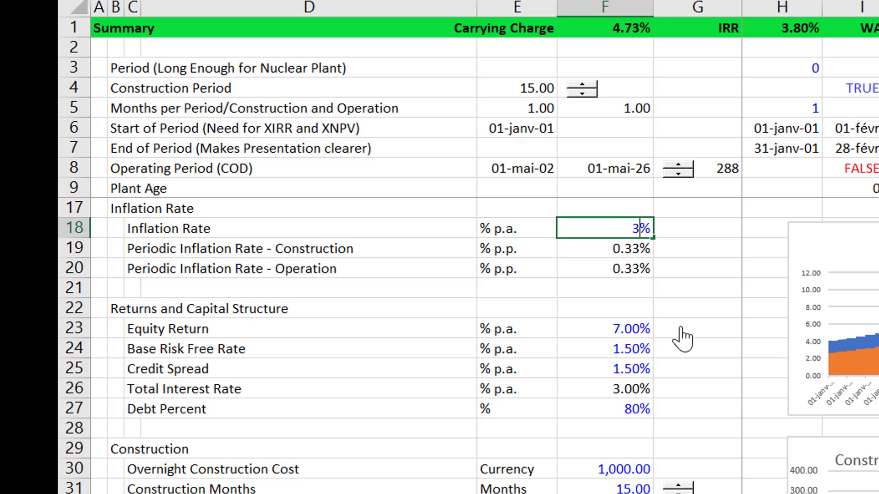
pyautogui.press('Return')
pyautogui.press('Up')
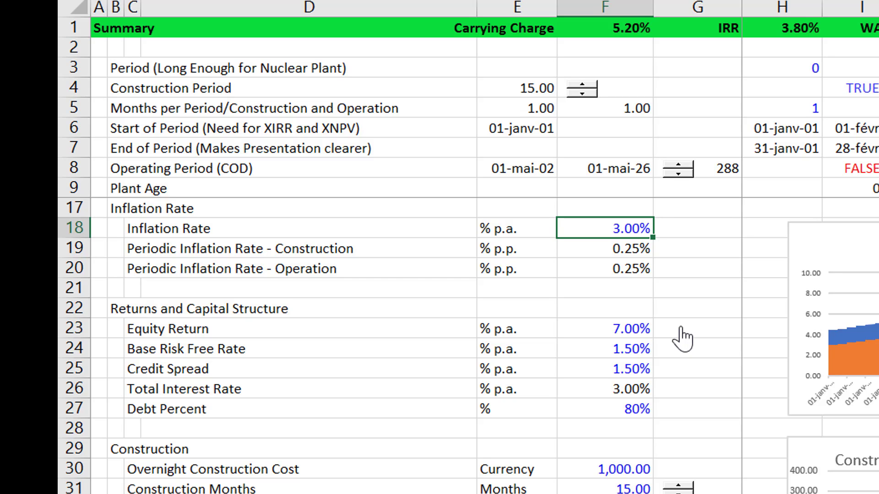
pyautogui.write('3')
pyautogui.press('Return')
# Set the Replacement Cost in F46 of the Replacement Capital Expenditures section to 0
pyautogui.press('Down')
pyautogui.press('Down')
pyautogui.press('Down')
pyautogui.press('Down')
pyautogui.press('Down')
pyautogui.press('Down')
pyautogui.press('Down')
pyautogui.press('Down')
pyautogui.press('Down')
pyautogui.press('Down')
pyautogui.press('Down')
pyautogui.press('Down')
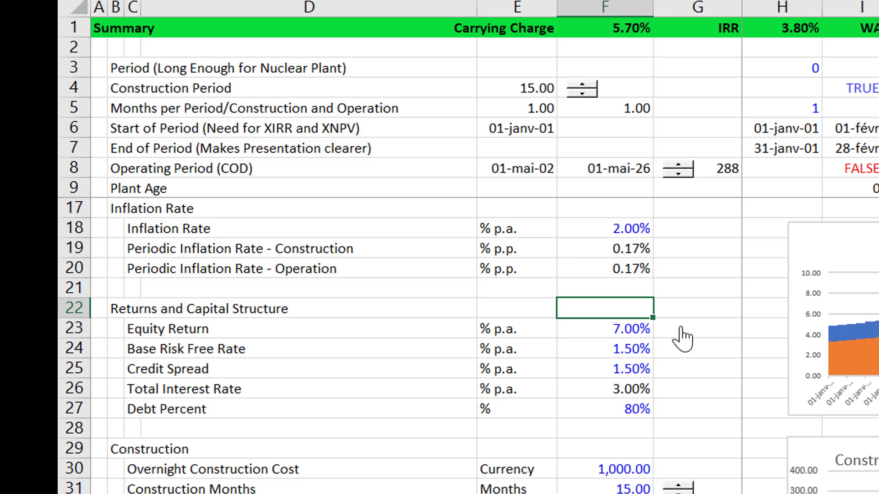
pyautogui.scroll(-5, 682, 339)
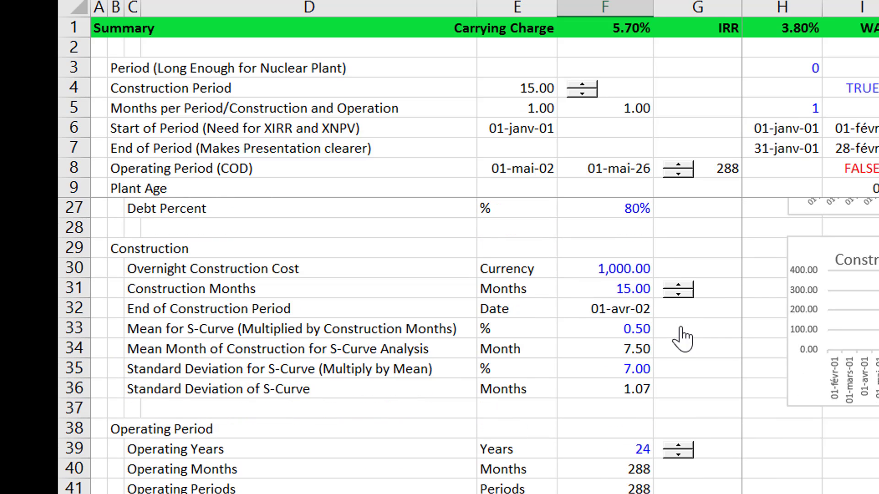
pyautogui.scroll(-1, 682, 339)
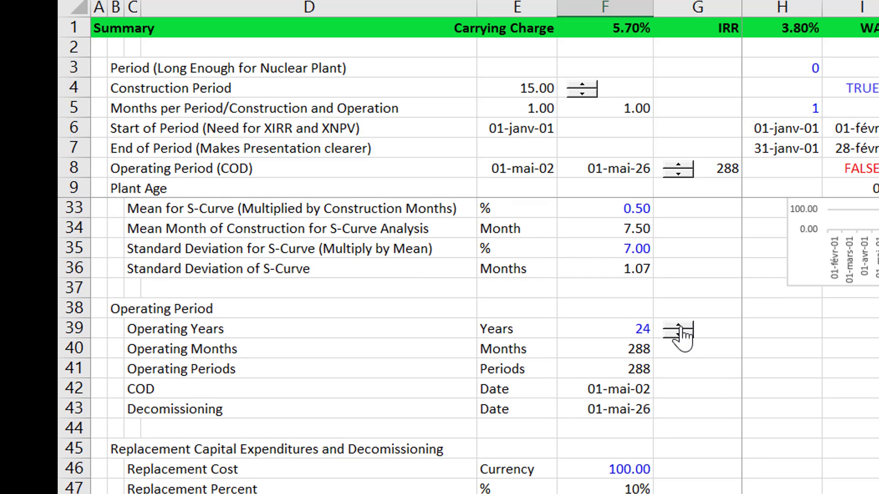
pyautogui.scroll(-1, 682, 339)
pyautogui.press('Up')
pyautogui.press('Up')
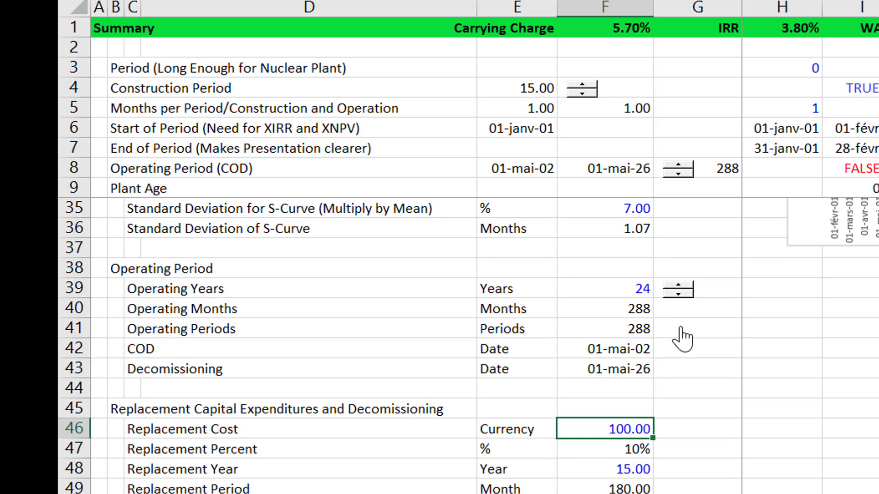
pyautogui.write('0')
pyautogui.press('Return')
pyautogui.press('Down')
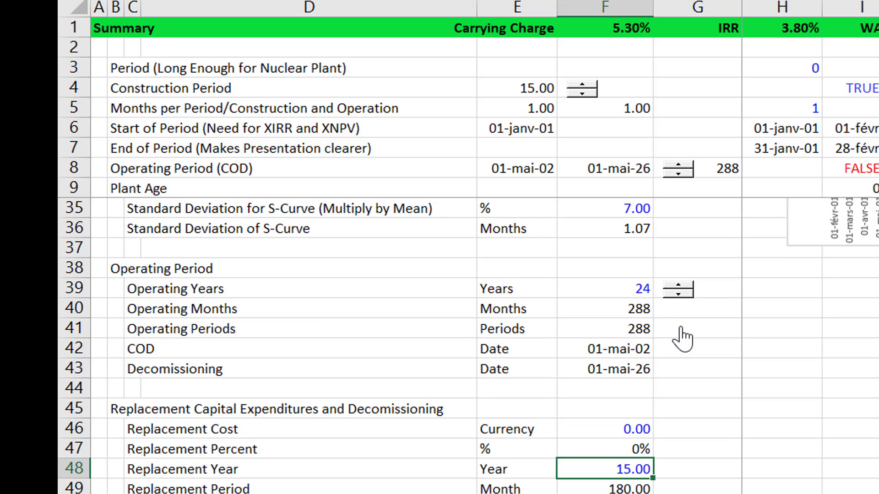
# Try 200 as the Replacement Cost in F46, and return it to 0
pyautogui.press('Down')
pyautogui.press('Up')
pyautogui.press('Up')
pyautogui.press('Up')
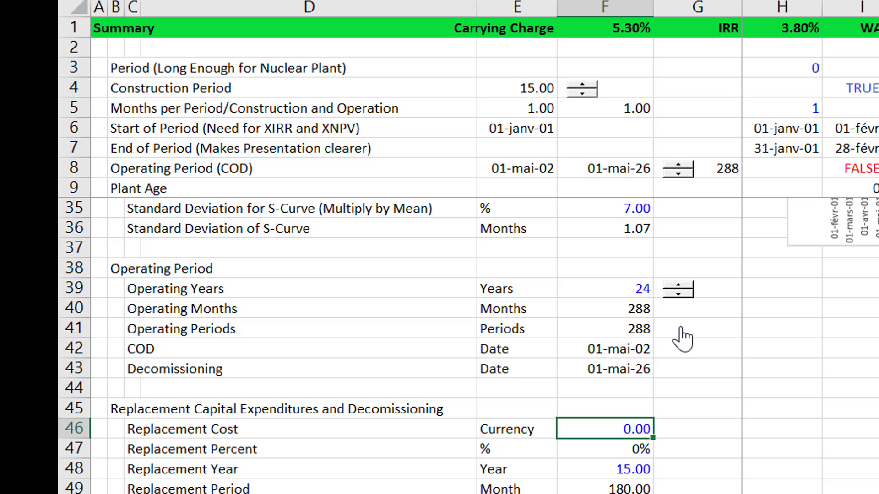
pyautogui.write('200')
pyautogui.press('Return')
pyautogui.press('Up')
pyautogui.press('F2')
pyautogui.press('Home')
pyautogui.press('Return')
pyautogui.press('Down')
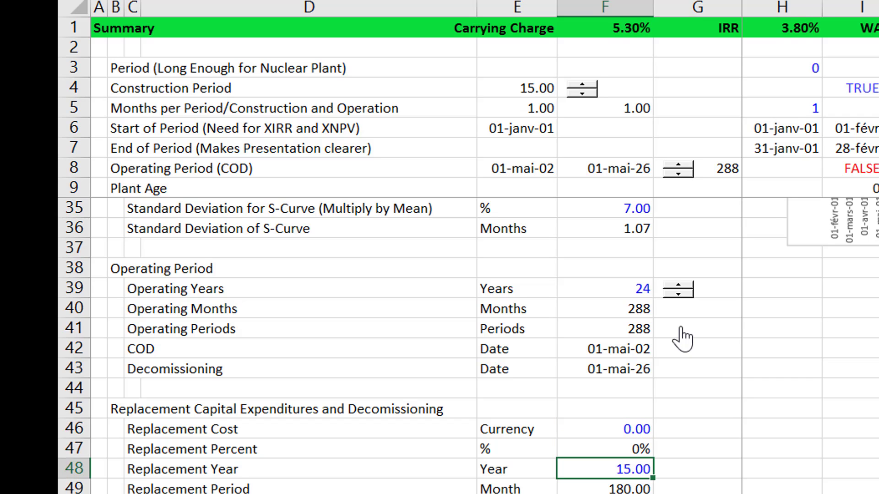
pyautogui.press('Down')
pyautogui.press('Down')
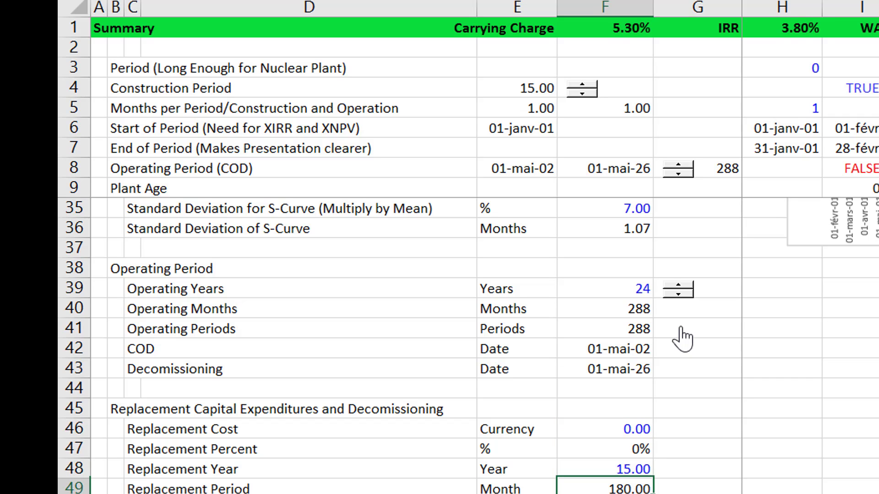
# Try 200 as the Decomissioning Cost in F52, and return it to 0
pyautogui.press('Up')
pyautogui.press('Up')
pyautogui.press('Up')
pyautogui.press('Up')
pyautogui.press('Up')
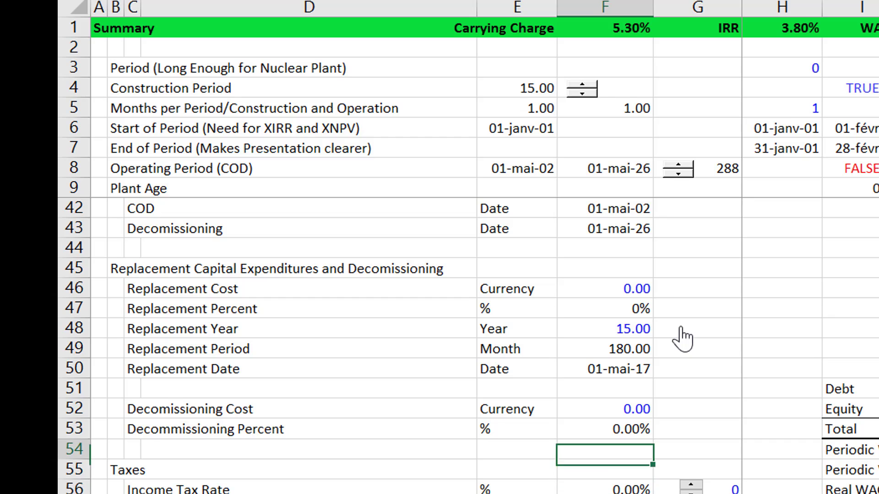
pyautogui.write('2000')
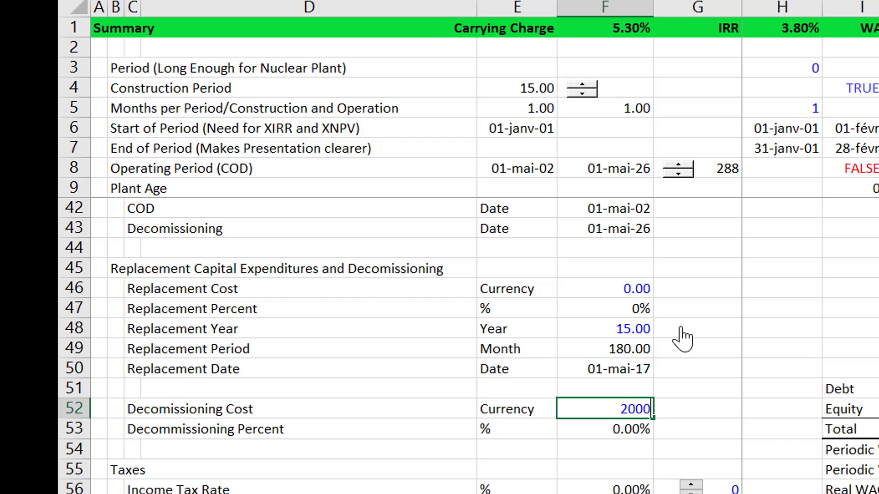
pyautogui.press('BackSpace')
pyautogui.press('Return')
pyautogui.press('Up')
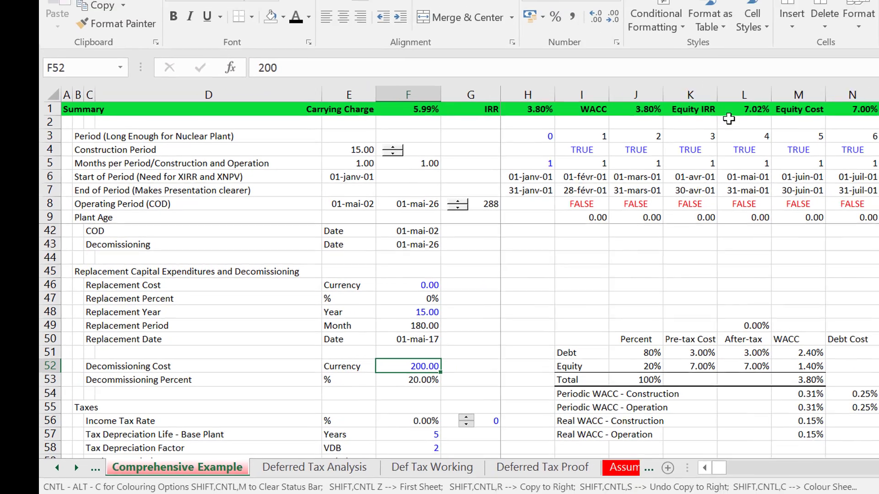
pyautogui.write('0')
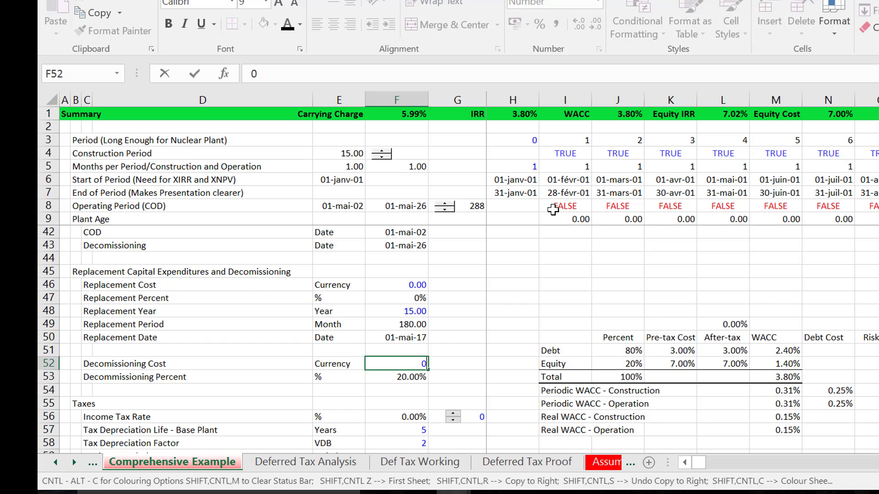
pyautogui.press('Return')
# Review the income tax rate, tax depreciation life, factor and switch inputs in the Taxes section
pyautogui.press('Down')
pyautogui.press('Down')
pyautogui.press('Down')
pyautogui.press('Down')
pyautogui.press('Down')
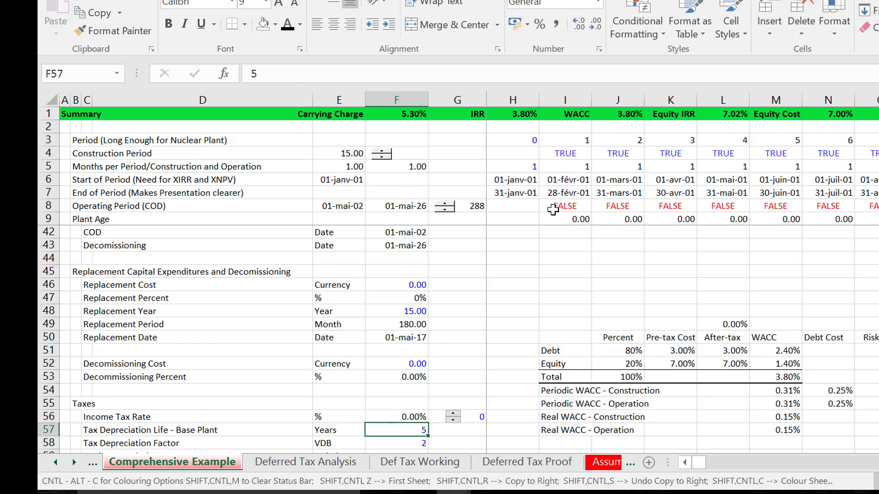
pyautogui.press('Down')
pyautogui.press('Down')
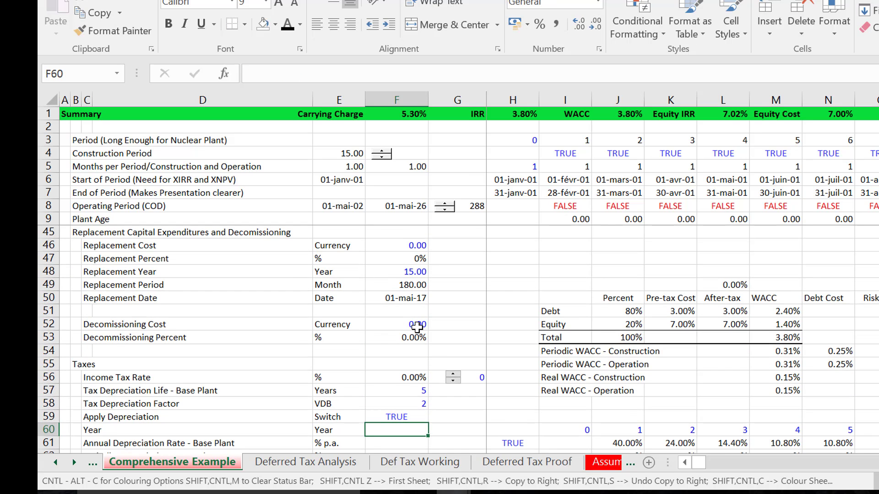
pyautogui.press('Up')
pyautogui.press('Down')
pyautogui.press('Down')
pyautogui.press('Up')
pyautogui.press('Up')
pyautogui.press('Up')
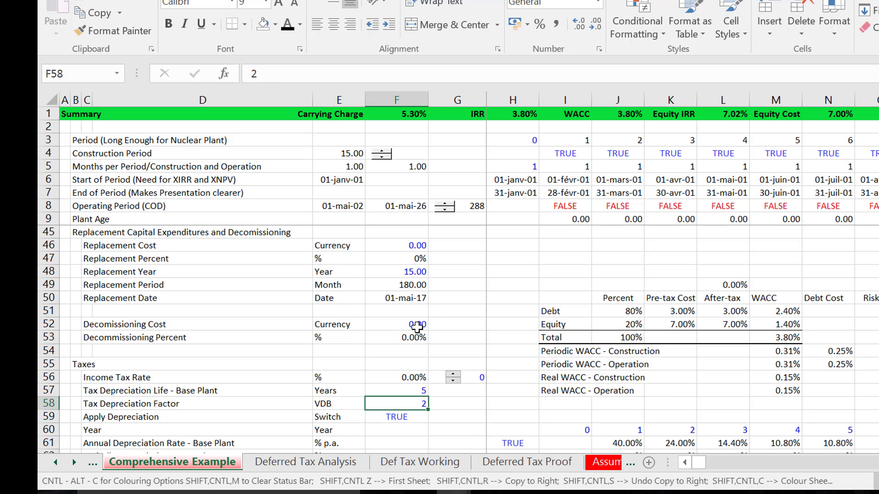
pyautogui.press('Down')
pyautogui.press('Down')
pyautogui.press('Down')
pyautogui.press('Down')
pyautogui.press('Down')
pyautogui.press('Up')
pyautogui.press('Up')
pyautogui.press('Up')
pyautogui.press('Up')
pyautogui.press('Up')
pyautogui.press('Up')
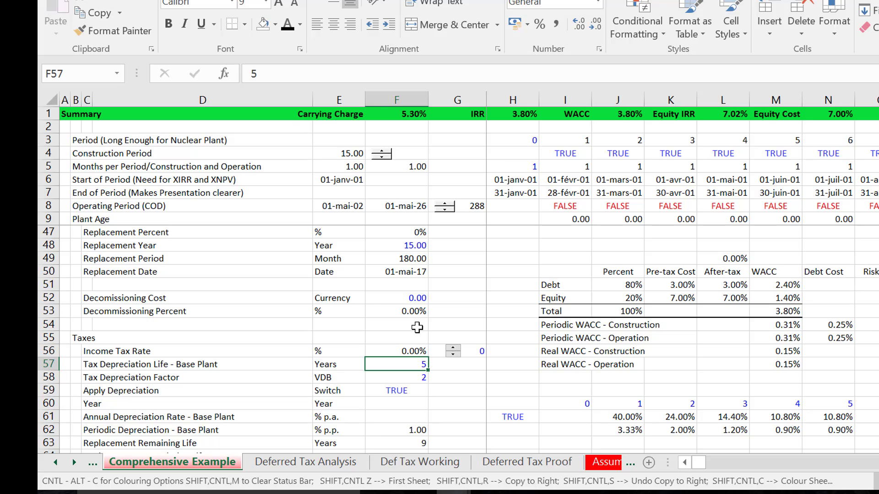
# Set the Income Tax Rate to 30% by entering 30 in G56
pyautogui.press('Up')
pyautogui.press('Right')
pyautogui.write('30')
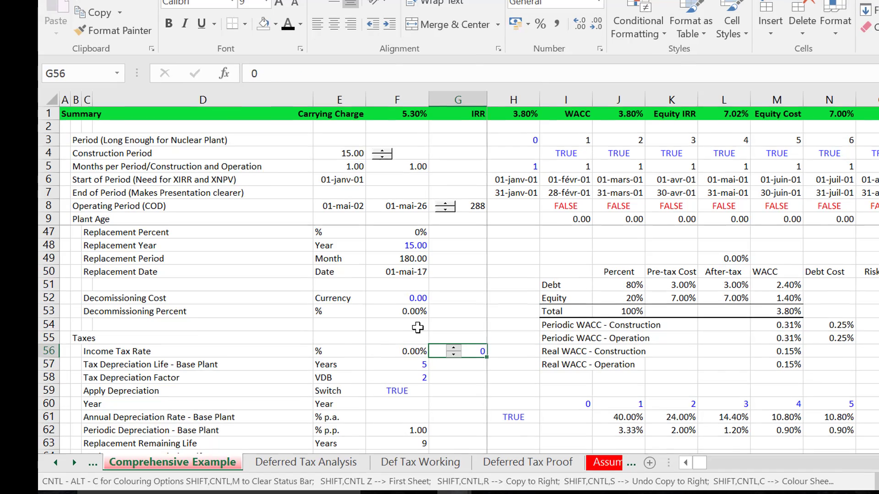
pyautogui.hotkey('ctrl', 'Return')
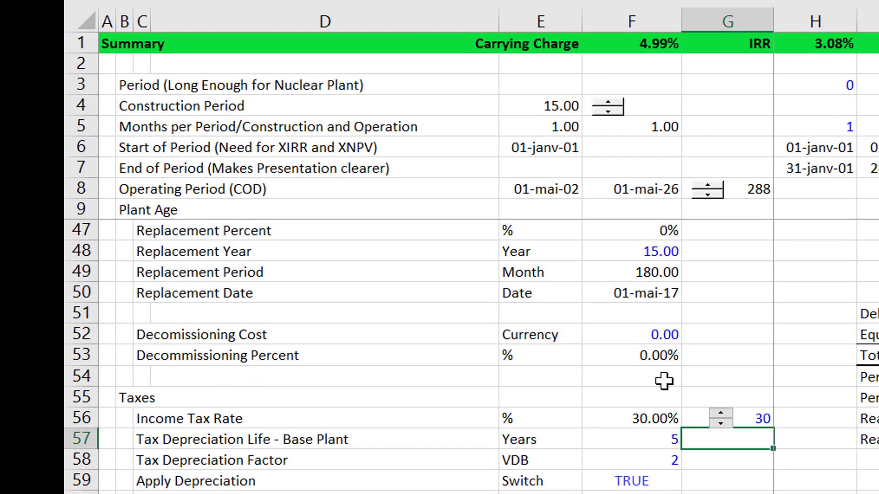
# Set the Debt Percent in F27 to 0%
pyautogui.press('Down')
pyautogui.press('Left')
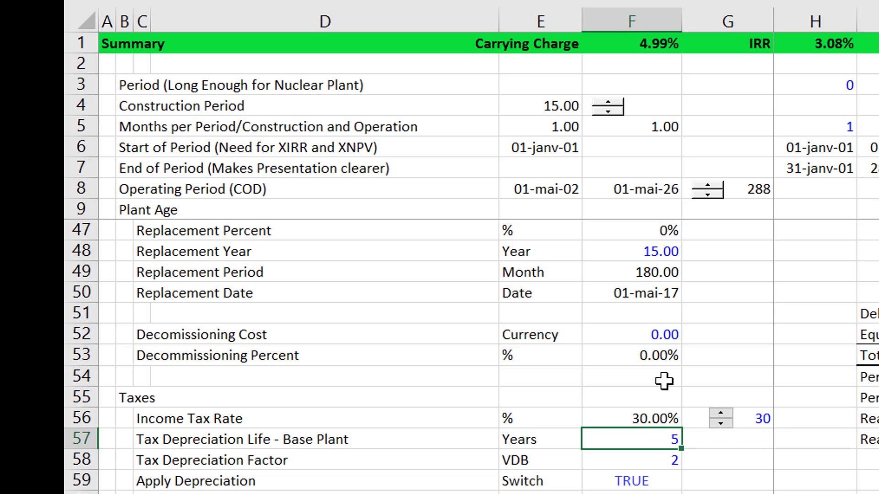
pyautogui.press('Up')
pyautogui.press('Up')
pyautogui.press('Up')
pyautogui.press('Up')
pyautogui.press('Up')
pyautogui.press('Up')
pyautogui.press('Up')
pyautogui.press('Up')
pyautogui.press('Up')
pyautogui.press('Up')
pyautogui.press('Up')
pyautogui.press('Up')
pyautogui.press('Up')
pyautogui.press('Up')
pyautogui.press('Up')
pyautogui.press('Up')
pyautogui.press('Up')
pyautogui.press('Up')
pyautogui.press('Up')
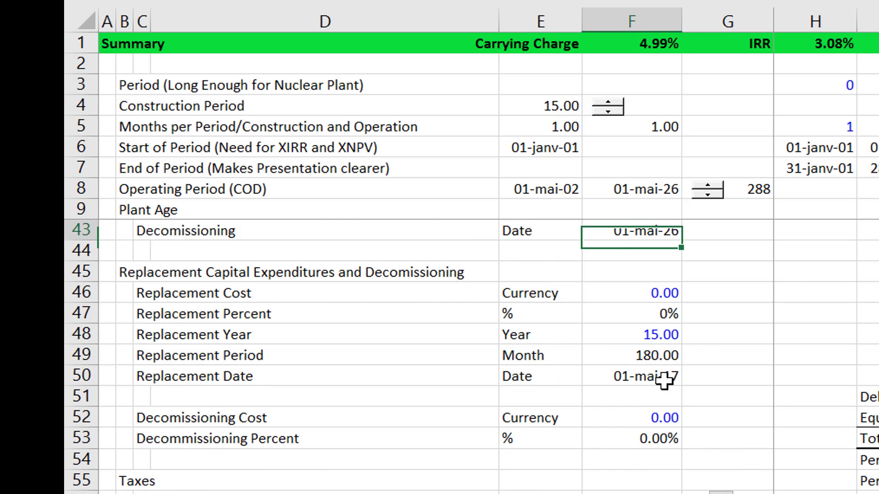
pyautogui.press('Up')
pyautogui.press('Up')
pyautogui.press('Up')
pyautogui.press('Up')
pyautogui.press('Up')
pyautogui.press('Up')
pyautogui.press('Up')
pyautogui.press('Up')
pyautogui.press('Up')
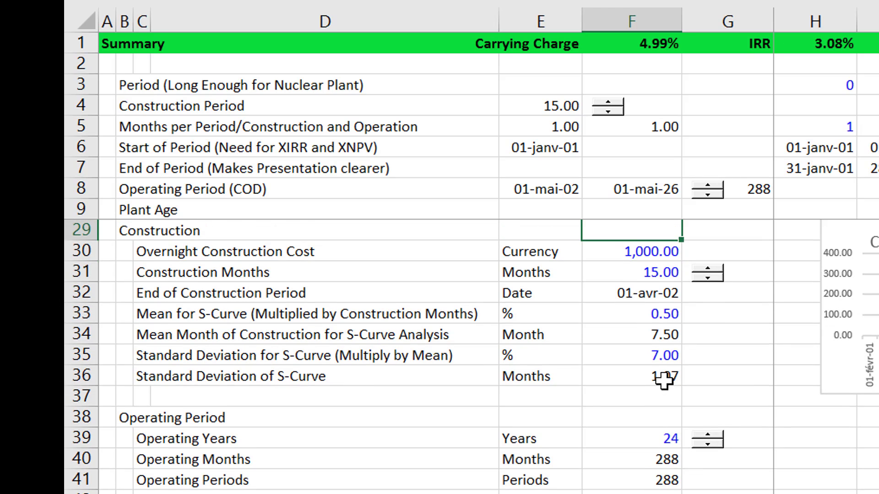
pyautogui.press('Down')
pyautogui.press('Up')
pyautogui.press('Up')
pyautogui.press('Up')
pyautogui.press('Up')
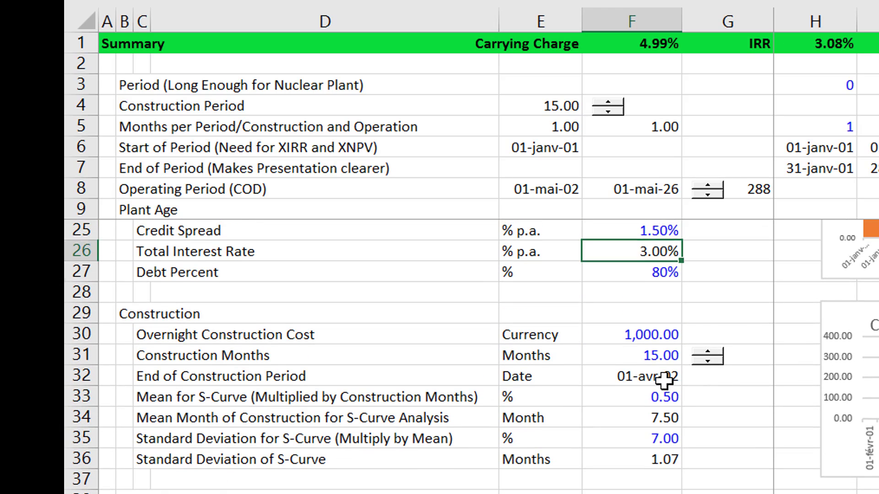
pyautogui.press('Down')
pyautogui.write('0')
pyautogui.press('Return')
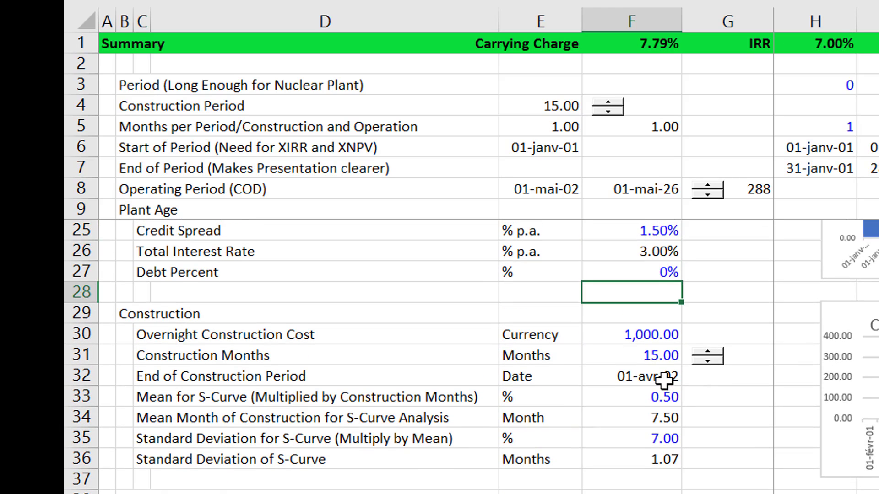
# Try 0 as the Income Tax Rate input in G56, and return it to 30
pyautogui.press('Down')
pyautogui.press('Down')
pyautogui.press('Down')
pyautogui.press('Down')
pyautogui.press('Down')
pyautogui.press('Down')
pyautogui.press('Down')
pyautogui.press('Down')
pyautogui.press('Down')
pyautogui.press('Down')
pyautogui.press('Down')
pyautogui.press('Down')
pyautogui.press('Down')
pyautogui.press('Down')
pyautogui.press('Down')
pyautogui.press('Down')
pyautogui.press('Down')
pyautogui.press('Down')
pyautogui.press('Down')
pyautogui.press('Down')
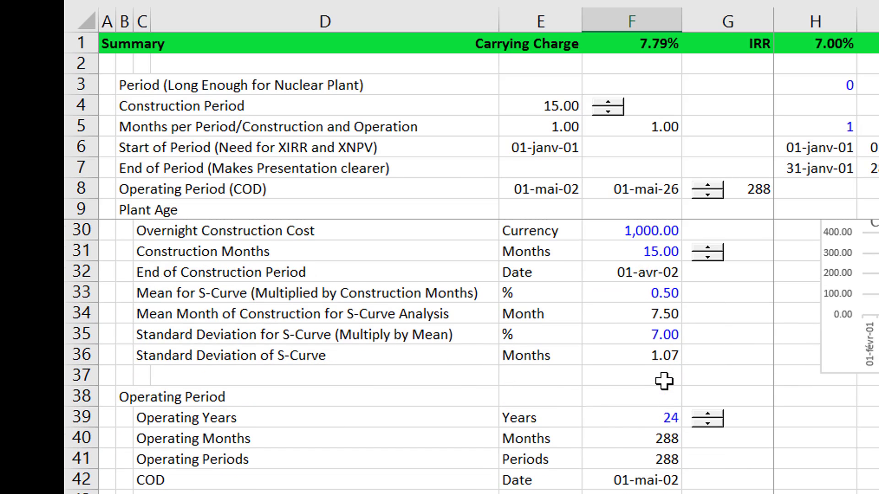
pyautogui.press('Down')
pyautogui.press('Down')
pyautogui.press('Down')
pyautogui.press('Down')
pyautogui.press('Down')
pyautogui.press('Down')
pyautogui.press('Down')
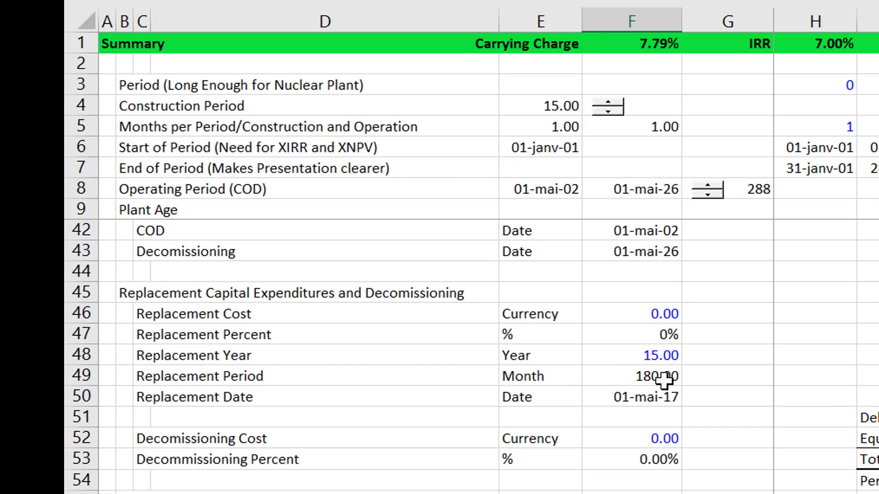
pyautogui.press('Right')
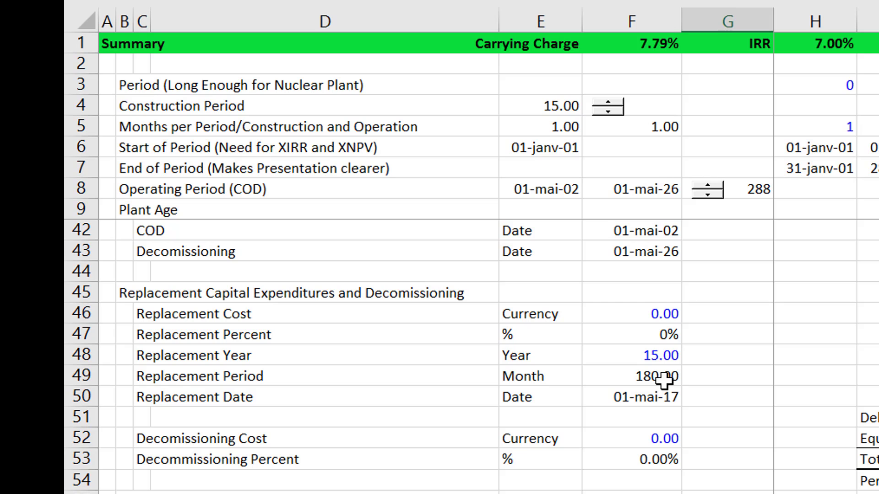
pyautogui.press('Return')
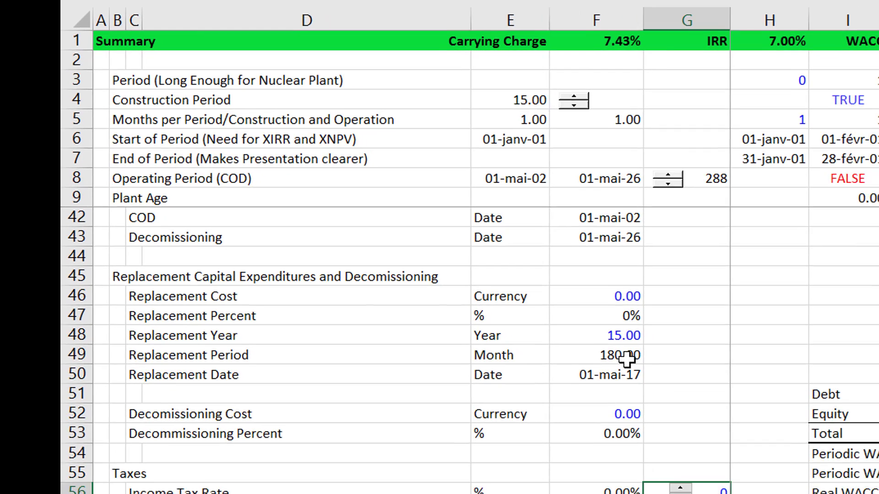
pyautogui.write('30')
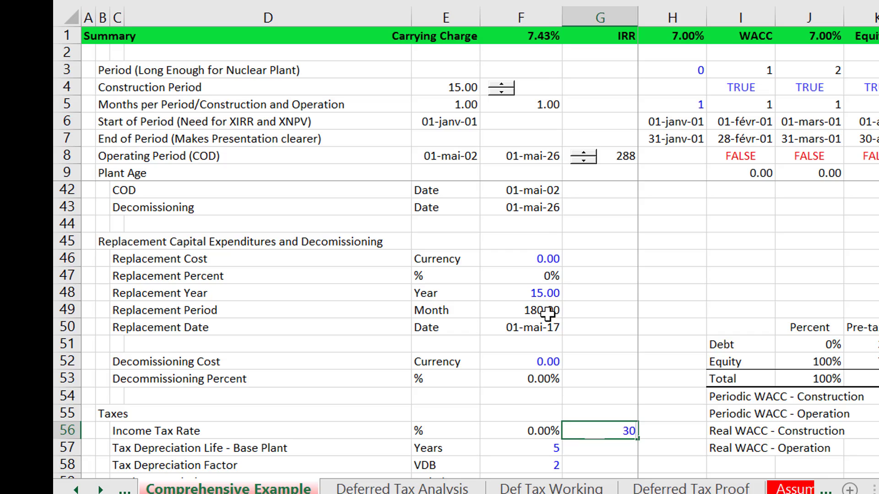
pyautogui.press('Return')
# Set the Apply Depreciation switch in F59 to FALSE
pyautogui.press('Down')
pyautogui.scroll(-1, 548, 313)
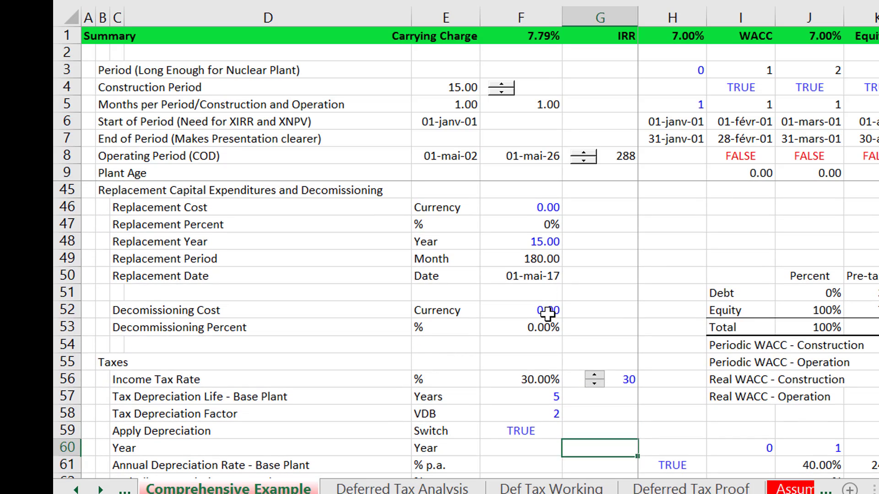
pyautogui.press('Down')
pyautogui.press('Left')
pyautogui.press('Left')
pyautogui.press('Right')
pyautogui.write('fale')
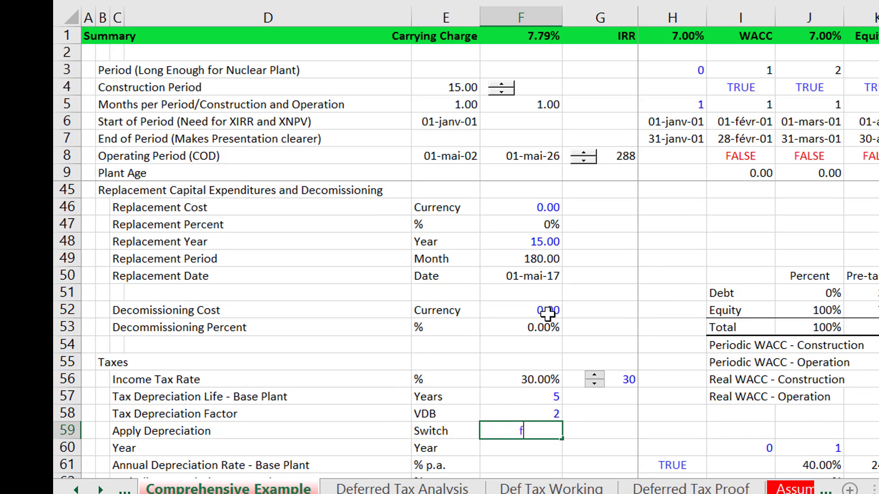
pyautogui.press('BackSpace')
pyautogui.write('se')
pyautogui.hotkey('ctrl', 'Return')
# Set the Income Tax Rate input in G56 to 0 with depreciation switched off
pyautogui.press('Up')
pyautogui.press('Up')
pyautogui.press('Up')
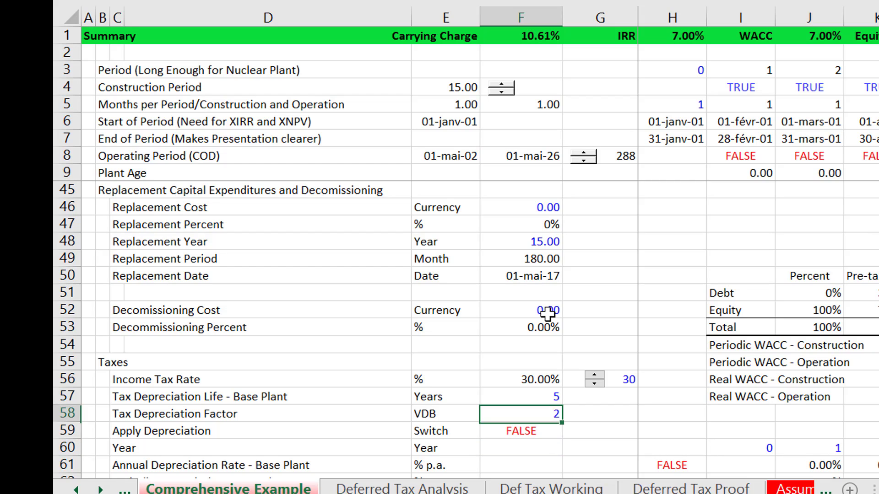
pyautogui.press('Right')
pyautogui.write('0')
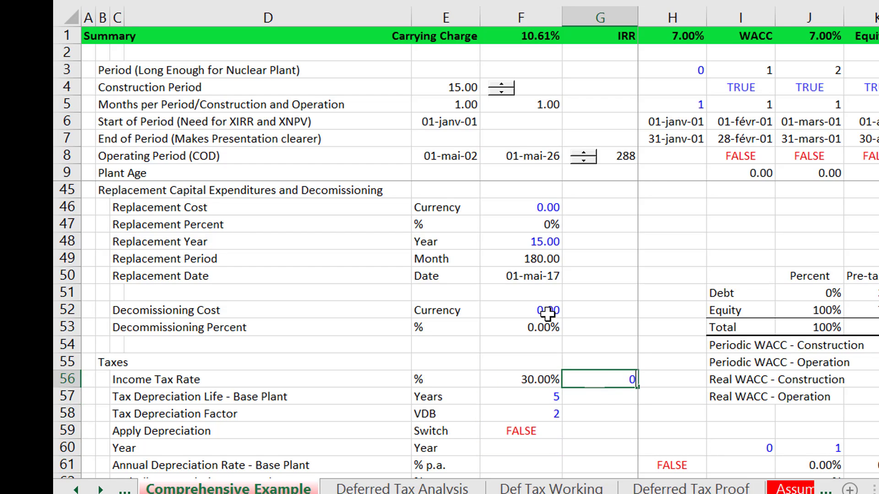
pyautogui.hotkey('ctrl', 'Return')
pyautogui.press('Down')
pyautogui.press('Up')
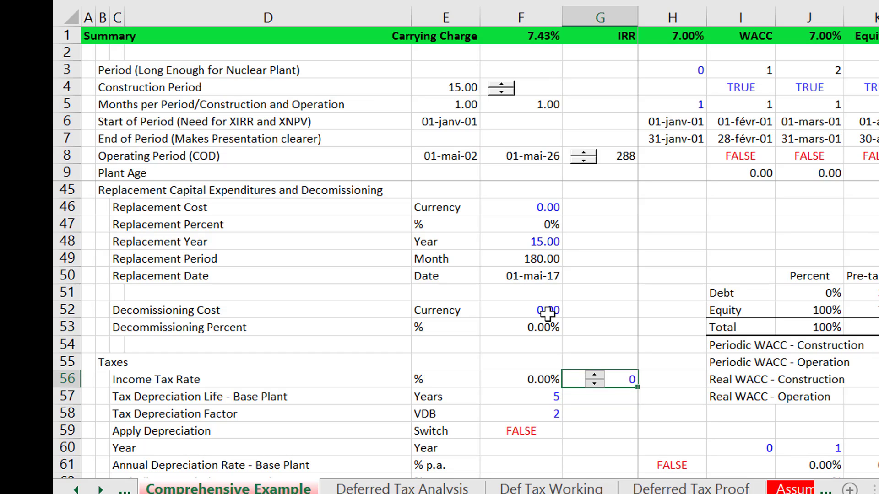
# Set the Income Tax Rate input in G56 to 50, and return the Apply Depreciation switch in F59 to TRUE
pyautogui.write('50')
pyautogui.hotkey('ctrl', 'Return')
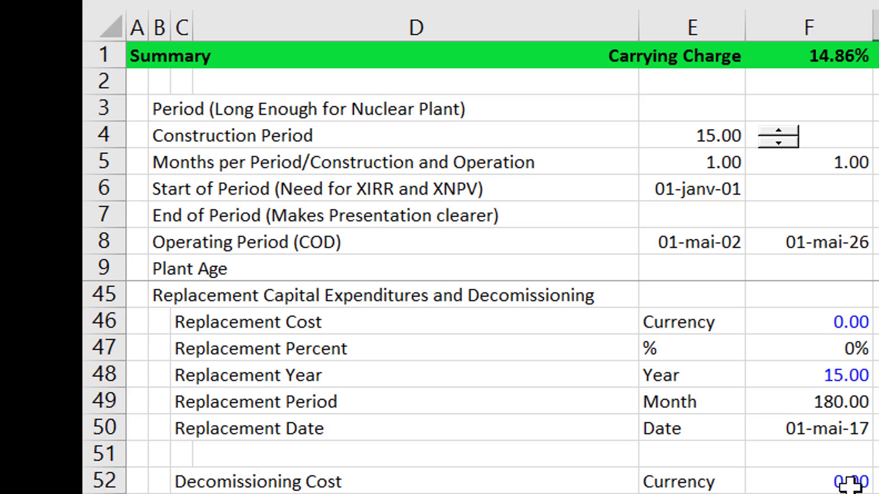
pyautogui.press('Left')
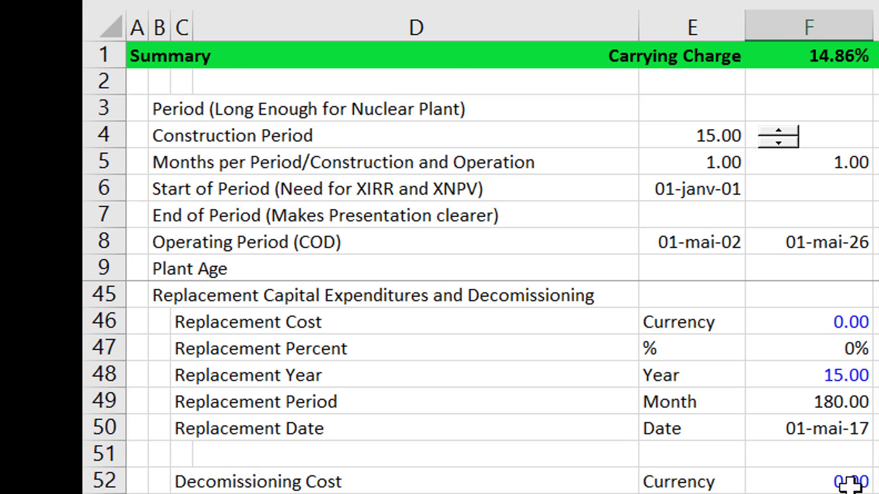
pyautogui.press('Delete')
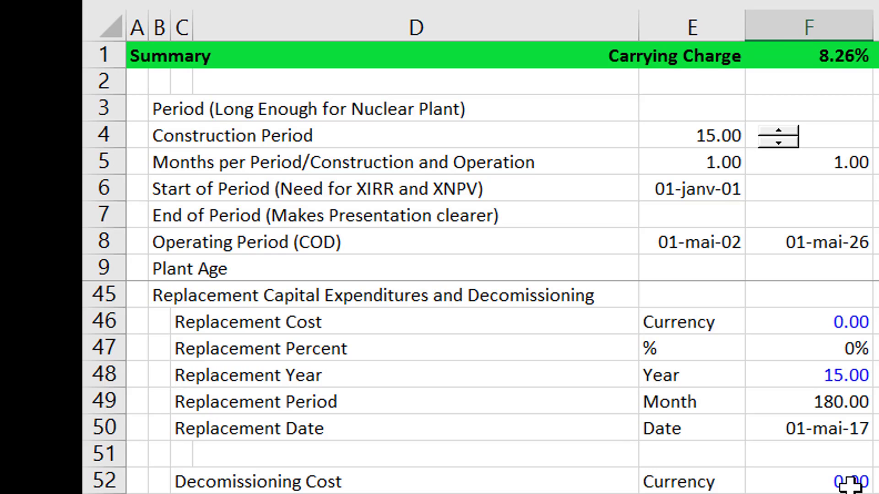
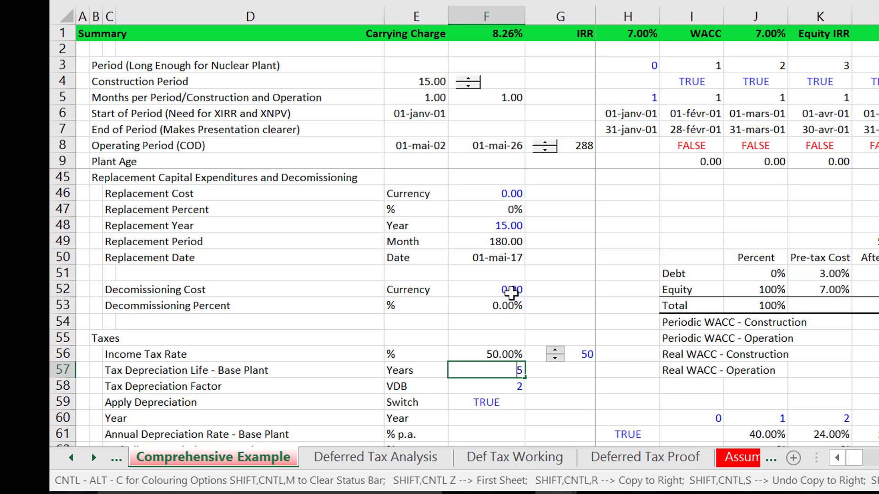
# Test the Tax Depreciation Life of the base plant in F57 at 1 and at 30 years, and set it to 20
pyautogui.press('BackSpace')
pyautogui.write('1')
pyautogui.press('Return')
pyautogui.press('Up')
pyautogui.press('Up')
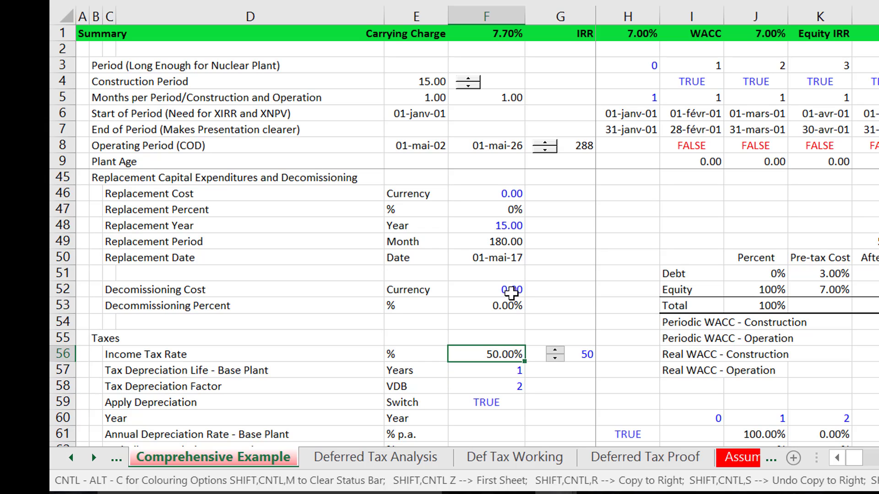
pyautogui.press('Down')
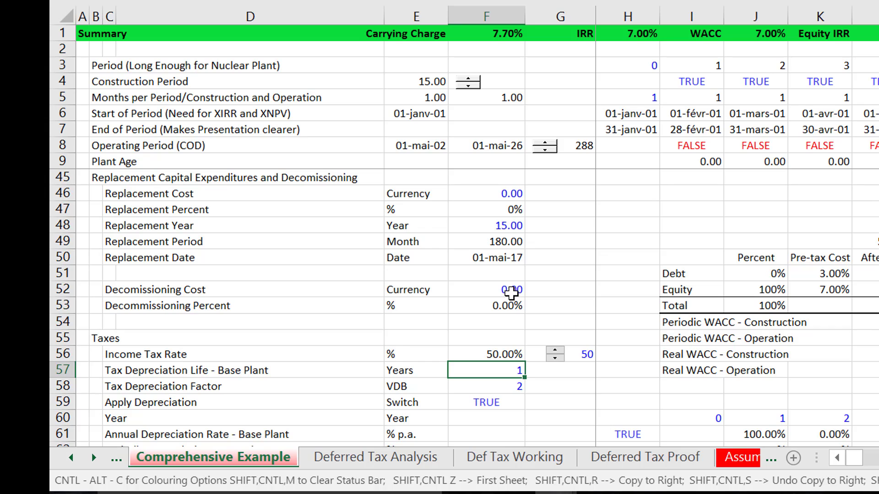
pyautogui.write('30')
pyautogui.press('Return')
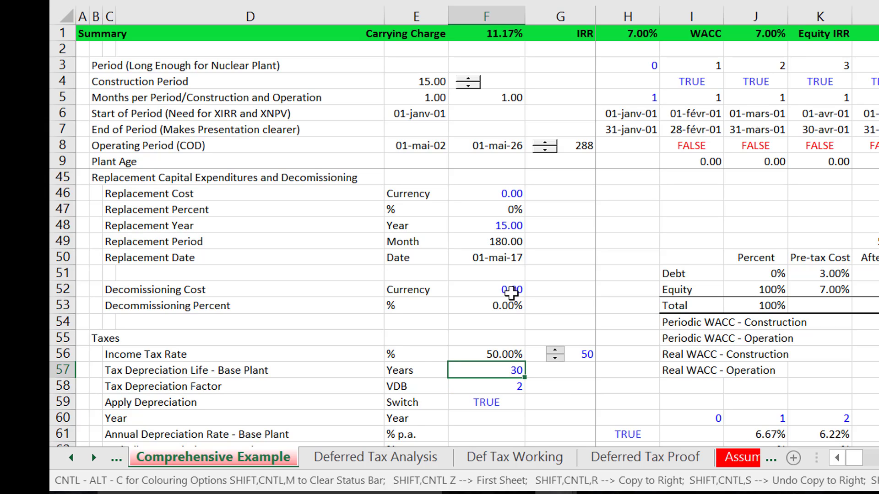
pyautogui.write('20')
pyautogui.press('Return')
pyautogui.press('Up')
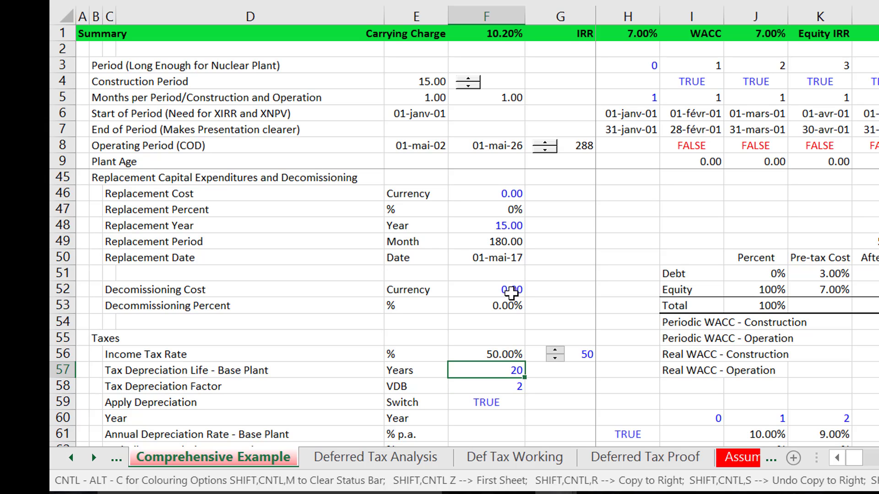
# Try an Income Tax Rate of 0% through G56, and return it to 50%
pyautogui.press('Up')
pyautogui.press('Right')
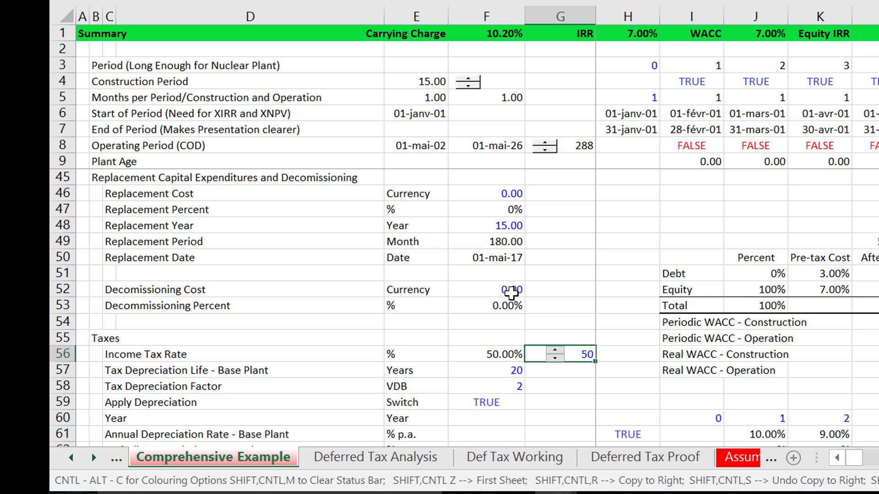
pyautogui.write('0')
pyautogui.hotkey('ctrl', 'Return')
pyautogui.write('50')
pyautogui.hotkey('ctrl', 'Return')
# Set the Tax Depreciation Factor in F58 to 1
pyautogui.press('Down')
pyautogui.press('Left')
pyautogui.press('Down')
pyautogui.write('1')
pyautogui.hotkey('ctrl', 'Return')
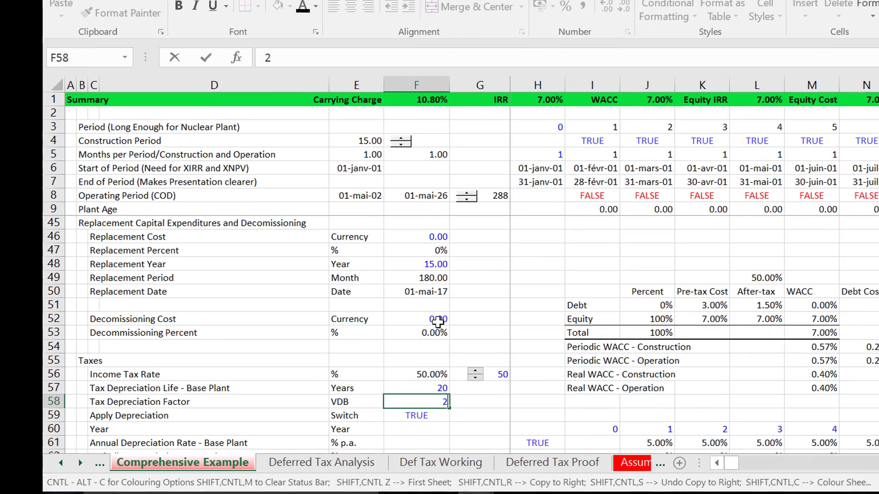
# Set the Tax Depreciation Factor in F58 to 2
pyautogui.write('2')
pyautogui.press('Return')
pyautogui.press('Down')
pyautogui.press('Down')
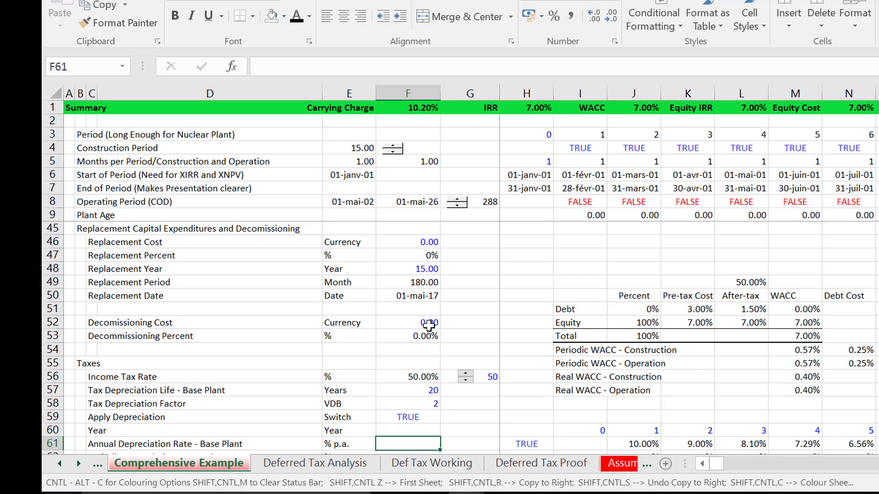
# Examine the VDB formula for the base plant's Annual Depreciation Rate in J61 and the periodic depreciation beneath it
pyautogui.press('Down')
pyautogui.press('Up')
pyautogui.press('Right')
pyautogui.press('Right')
pyautogui.press('Right')
pyautogui.press('Right')
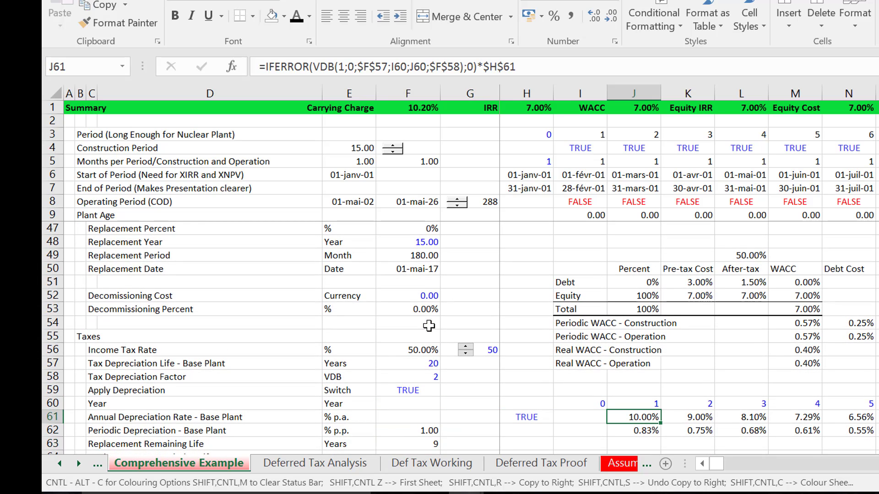
pyautogui.press('Down')
pyautogui.press('Down')
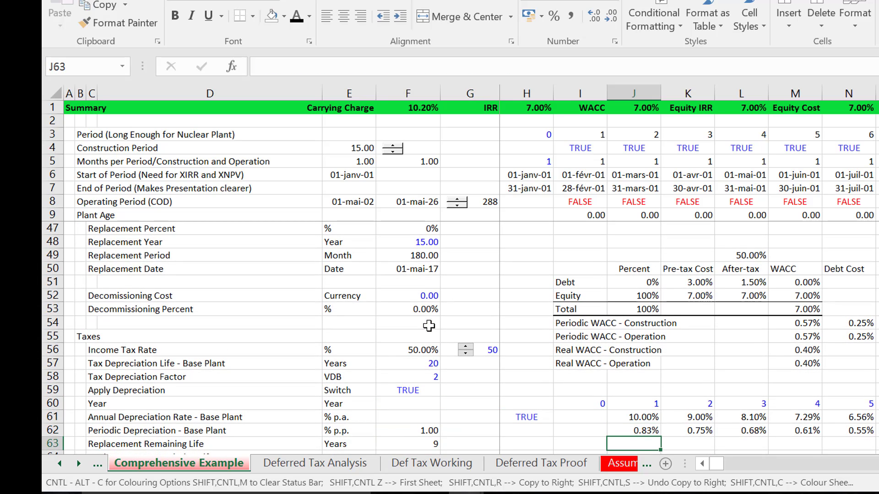
# Look through the replacement depreciation rows 63 to 66 and on into the Construction Analysis section
pyautogui.press('Left')
pyautogui.press('Left')
pyautogui.press('Left')
pyautogui.press('Left')
pyautogui.press('Left')
pyautogui.press('Down')
pyautogui.press('Down')
pyautogui.press('Down')
pyautogui.press('Down')
pyautogui.press('Down')
pyautogui.press('Down')
pyautogui.press('Down')
pyautogui.press('Down')
pyautogui.press('Down')
pyautogui.press('Down')
pyautogui.press('Down')
pyautogui.press('Down')
pyautogui.press('Down')
pyautogui.press('Down')
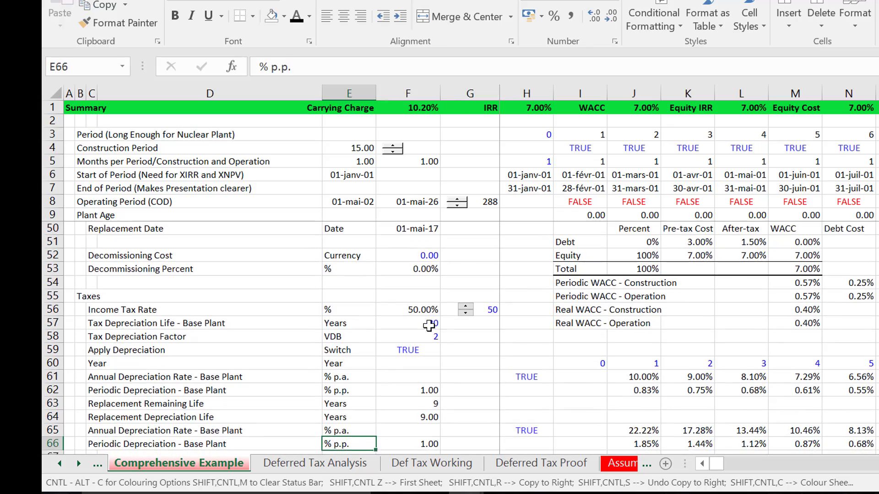
pyautogui.press('Up')
pyautogui.press('Up')
pyautogui.press('Up')
pyautogui.press('Up')
pyautogui.press('Up')
pyautogui.press('Up')
pyautogui.press('Up')
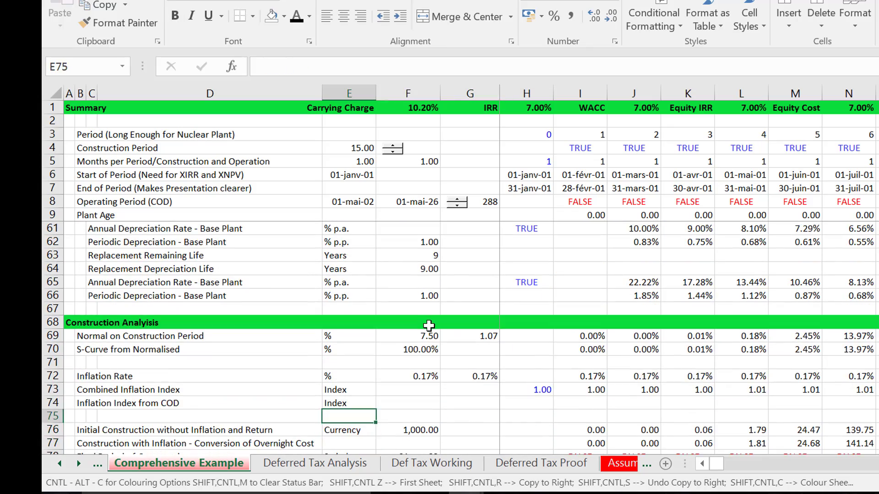
# Examine the Normal on Construction Period row 69, from the first period value in I69 back to F69
pyautogui.press('Left')
pyautogui.press('Left')
pyautogui.press('Up')
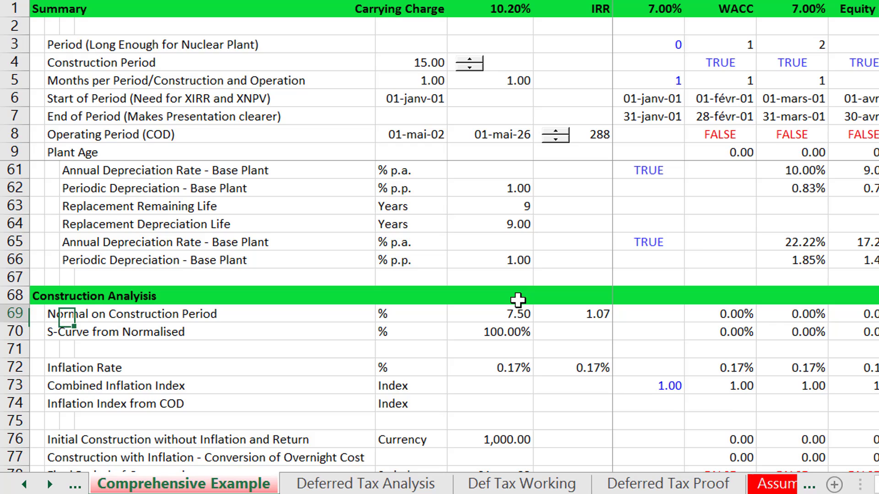
pyautogui.press('Right')
pyautogui.press('Right')
pyautogui.press('Right')
pyautogui.press('Right')
pyautogui.press('Right')
pyautogui.press('Right')
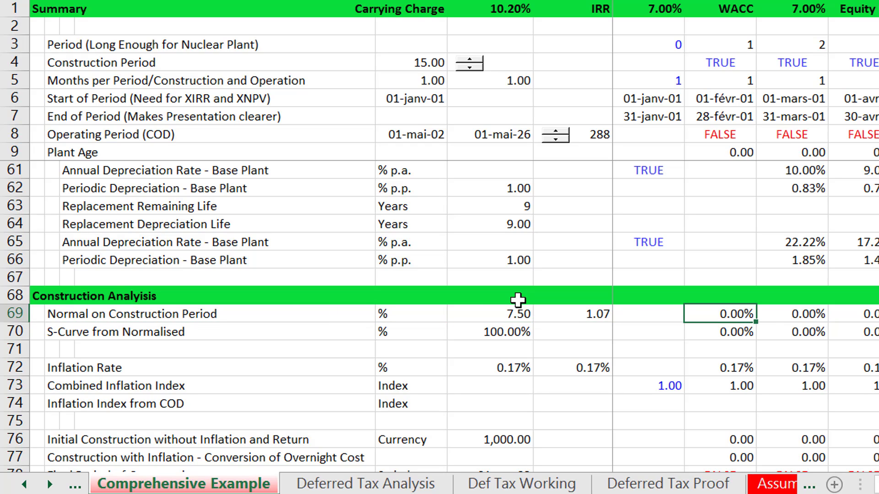
pyautogui.press('Left')
pyautogui.press('Left')
pyautogui.press('Left')
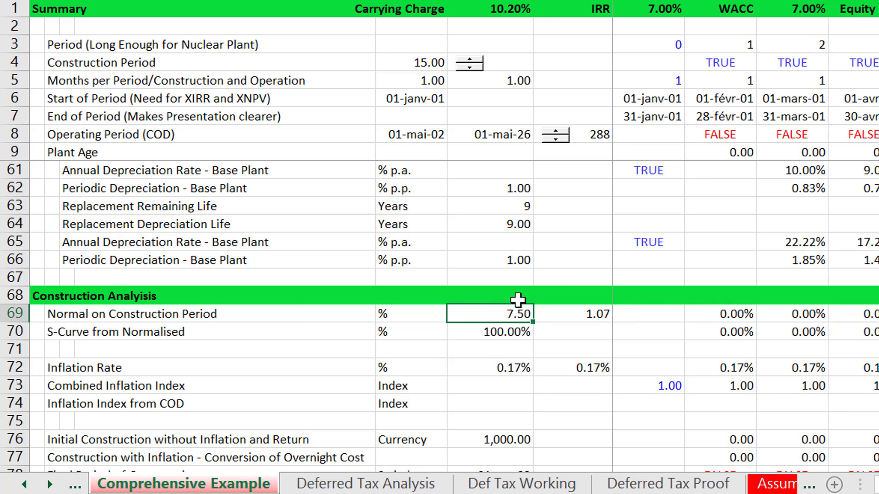
# Review the tax, replacement, operating period and construction assumptions above the Construction Analysis section
pyautogui.press('Up')
pyautogui.press('Up')
pyautogui.press('Up')
pyautogui.press('Up')
pyautogui.press('Up')
pyautogui.press('Up')
pyautogui.press('Up')
pyautogui.press('Up')
pyautogui.press('Up')
pyautogui.press('Up')
pyautogui.press('Up')
pyautogui.press('Up')
pyautogui.press('Up')
pyautogui.press('Up')
pyautogui.press('Up')
pyautogui.press('Up')
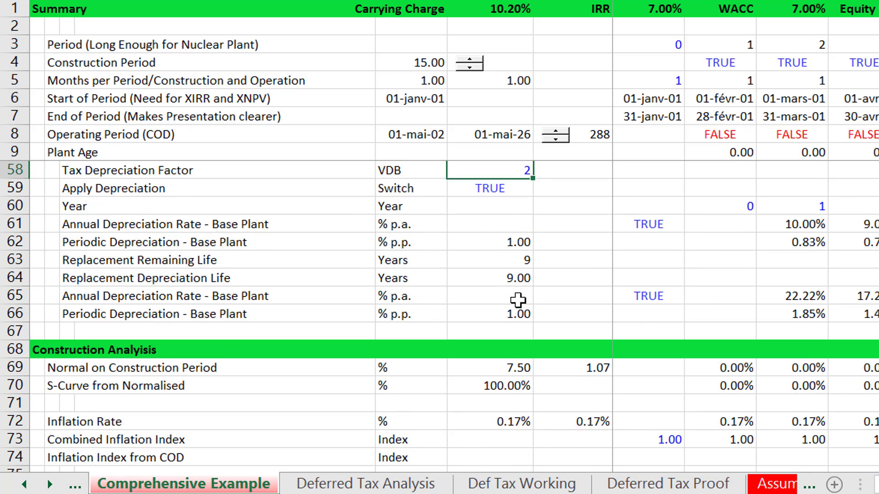
pyautogui.press('Up')
pyautogui.press('Up')
pyautogui.press('Up')
pyautogui.press('Up')
pyautogui.press('Up')
pyautogui.press('Up')
pyautogui.press('Up')
pyautogui.press('Up')
pyautogui.press('Up')
pyautogui.press('Up')
pyautogui.press('Up')
pyautogui.press('Up')
pyautogui.press('Up')
pyautogui.press('Up')
pyautogui.press('Up')
pyautogui.press('Up')
pyautogui.press('Up')
pyautogui.press('Up')
pyautogui.press('Up')
pyautogui.press('Up')
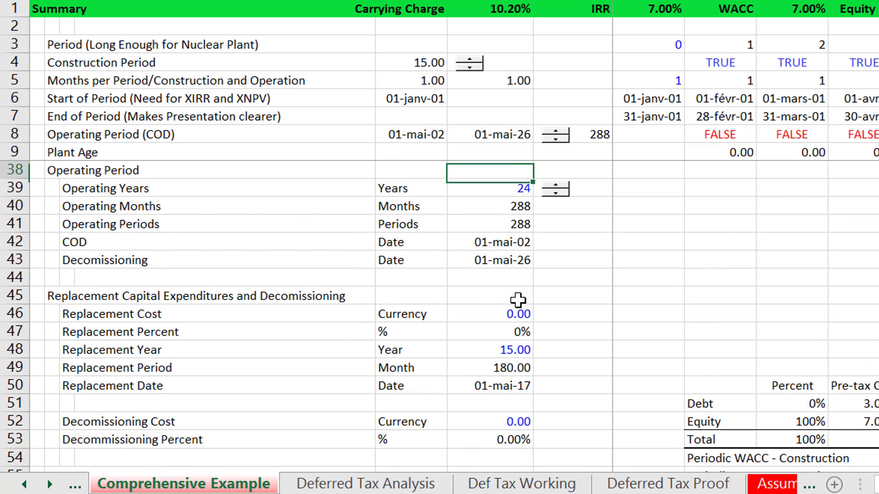
pyautogui.press('Up')
pyautogui.press('Up')
pyautogui.press('Up')
pyautogui.press('Up')
pyautogui.press('Up')
pyautogui.press('Up')
pyautogui.press('Up')
pyautogui.press('Up')
pyautogui.press('Up')
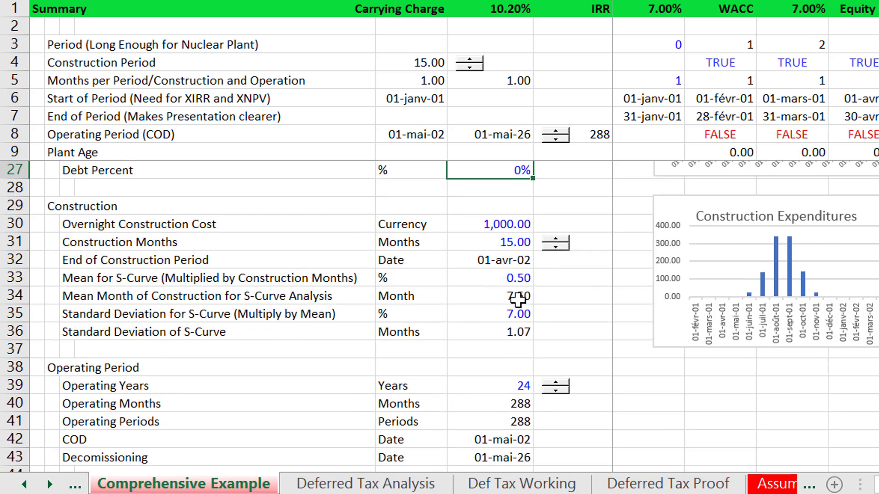
pyautogui.press('Up')
pyautogui.press('Up')
pyautogui.press('Up')
# Examine the construction months and the S-curve mean and standard deviation entries in the Construction assumptions
pyautogui.press('Down')
pyautogui.press('Down')
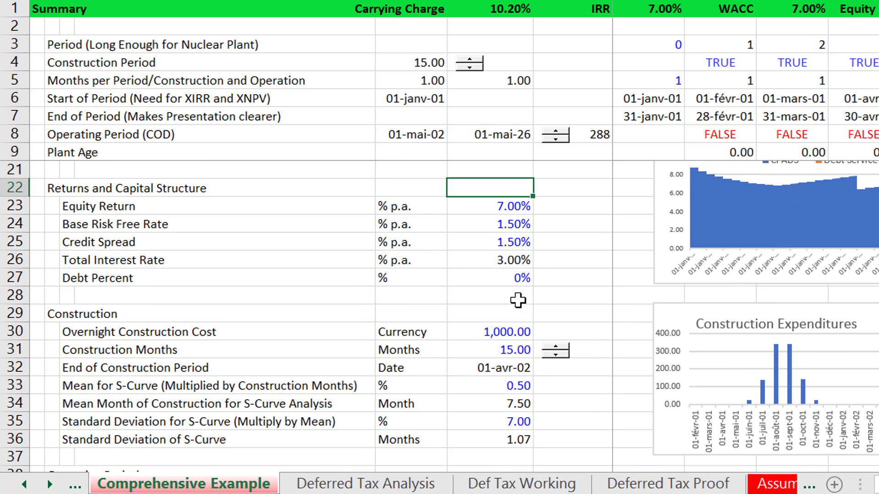
pyautogui.press('Down')
pyautogui.press('Down')
pyautogui.press('Down')
pyautogui.press('Down')
pyautogui.press('Down')
pyautogui.press('Down')
pyautogui.press('Down')
pyautogui.press('Down')
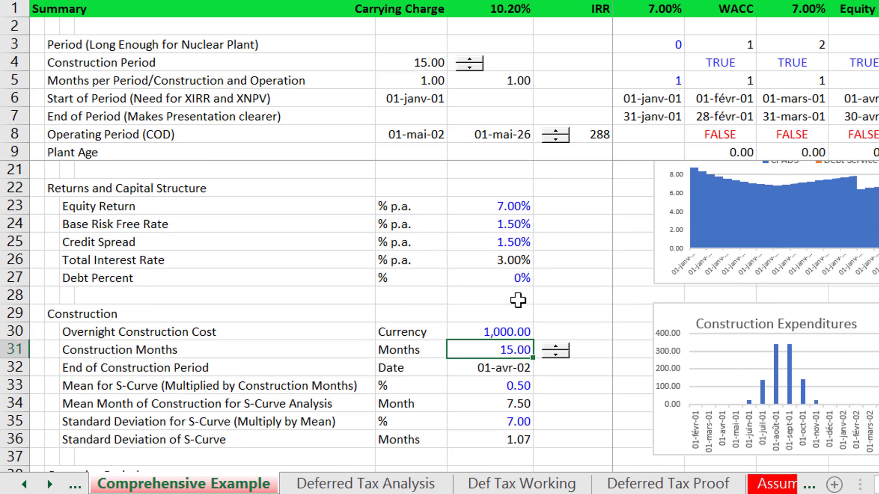
pyautogui.press('Down')
pyautogui.press('Down')
pyautogui.press('Down')
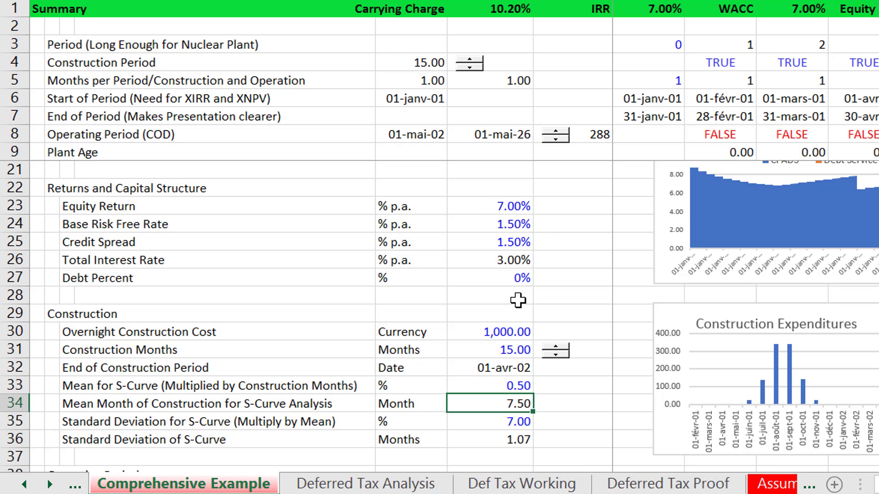
pyautogui.press('Up')
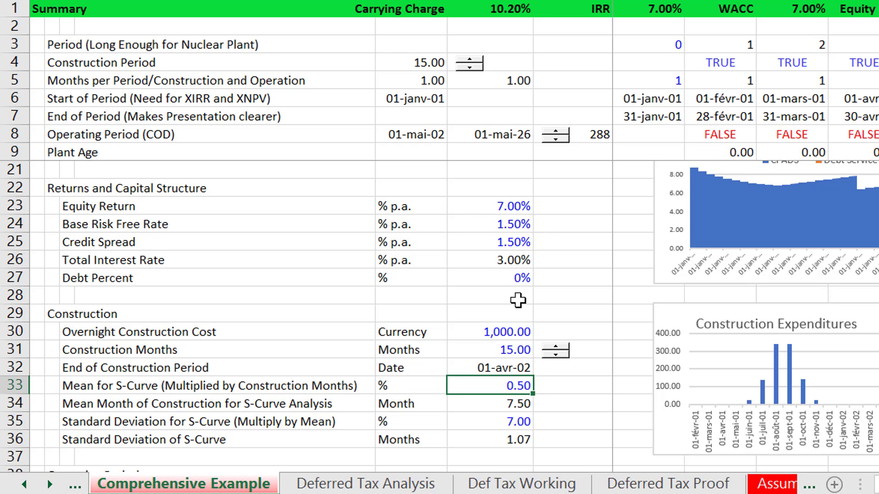
pyautogui.press('Down')
pyautogui.press('Down')
pyautogui.press('Up')
pyautogui.press('Down')
pyautogui.press('Down')
# Inspect the first-period formulas of the Normal on Construction Period and S-Curve from Normalised rows in Construction Analysis
pyautogui.press('Down')
pyautogui.press('Down')
pyautogui.press('Down')
pyautogui.press('Down')
pyautogui.press('Down')
pyautogui.press('Down')
pyautogui.press('Down')
pyautogui.press('Down')
pyautogui.press('Down')
pyautogui.press('Down')
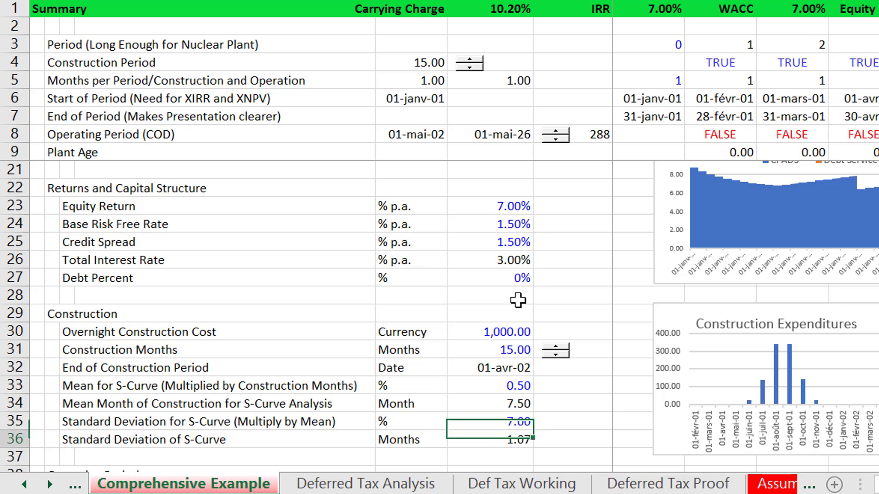
pyautogui.press('Down')
pyautogui.press('Down')
pyautogui.press('Down')
pyautogui.press('Down')
pyautogui.press('Down')
pyautogui.press('Down')
pyautogui.press('Down')
pyautogui.press('Down')
pyautogui.press('Down')
pyautogui.press('Down')
pyautogui.press('Down')
pyautogui.press('Down')
pyautogui.press('Down')
pyautogui.press('Down')
pyautogui.press('Down')
pyautogui.press('Down')
pyautogui.press('Down')
pyautogui.press('Down')
pyautogui.press('Down')
pyautogui.press('Down')
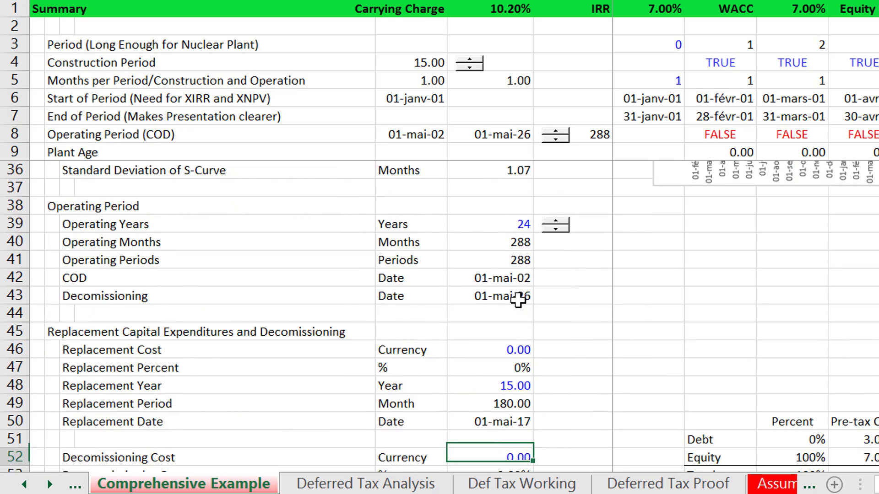
pyautogui.press('Down')
pyautogui.press('Down')
pyautogui.press('Down')
pyautogui.press('Down')
pyautogui.press('Down')
pyautogui.press('Down')
pyautogui.press('Down')
pyautogui.press('Down')
pyautogui.press('Down')
pyautogui.press('Down')
pyautogui.press('Down')
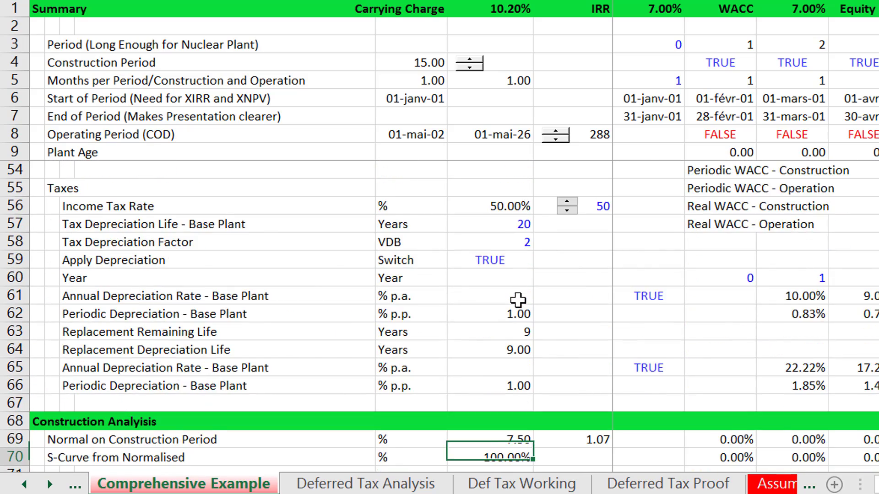
pyautogui.press('Up')
pyautogui.press('Up')
pyautogui.press('Up')
pyautogui.press('Up')
pyautogui.press('Up')
pyautogui.press('Up')
pyautogui.press('Up')
pyautogui.press('Up')
pyautogui.press('Up')
pyautogui.press('Up')
pyautogui.press('Right')
pyautogui.press('Right')
pyautogui.press('Right')
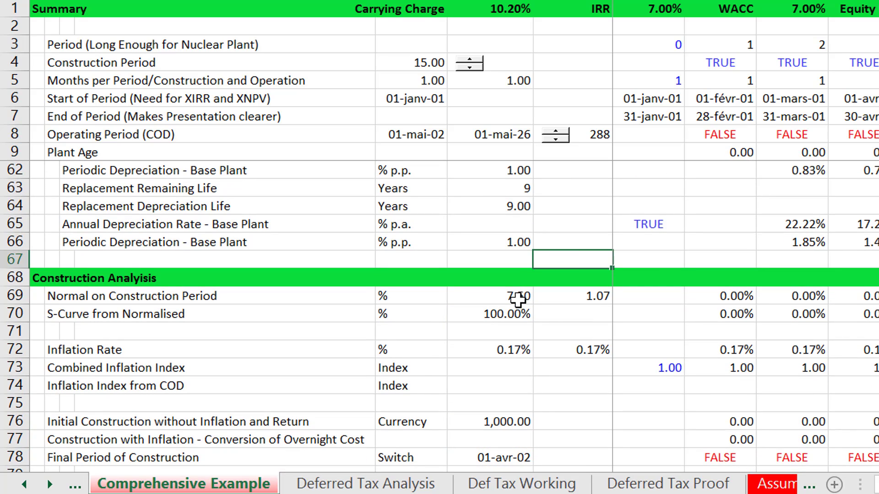
pyautogui.press('Down')
pyautogui.press('Down')
pyautogui.press('Right')
pyautogui.press('F2')
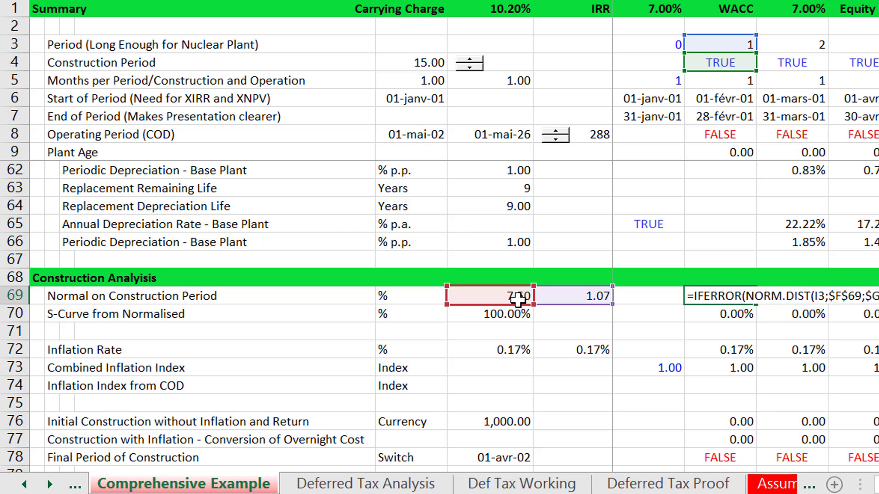
pyautogui.press('Return')
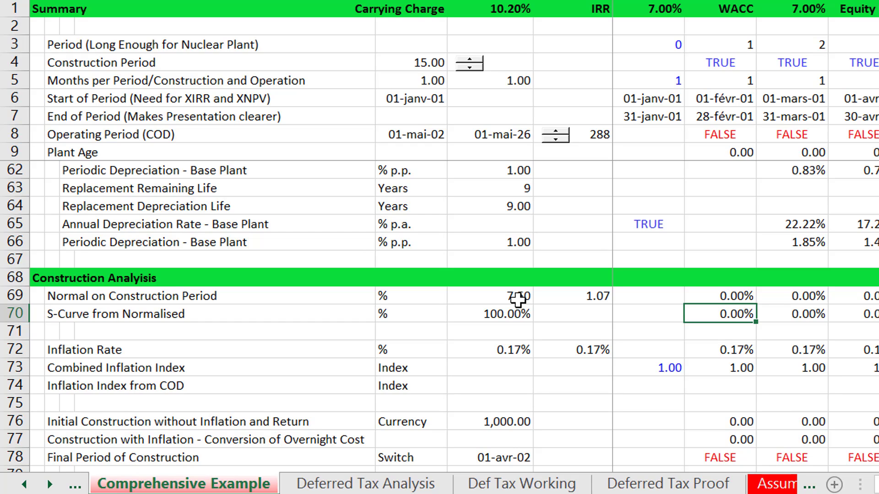
pyautogui.press('F2')
pyautogui.press('Escape')
# Inspect the Inflation Rate row's formula and its construction and operation rates in Construction Analysis
pyautogui.press('Down')
pyautogui.press('Down')
pyautogui.press('Down')
pyautogui.press('Up')
pyautogui.press('Left')
pyautogui.press('Left')
pyautogui.press('Left')
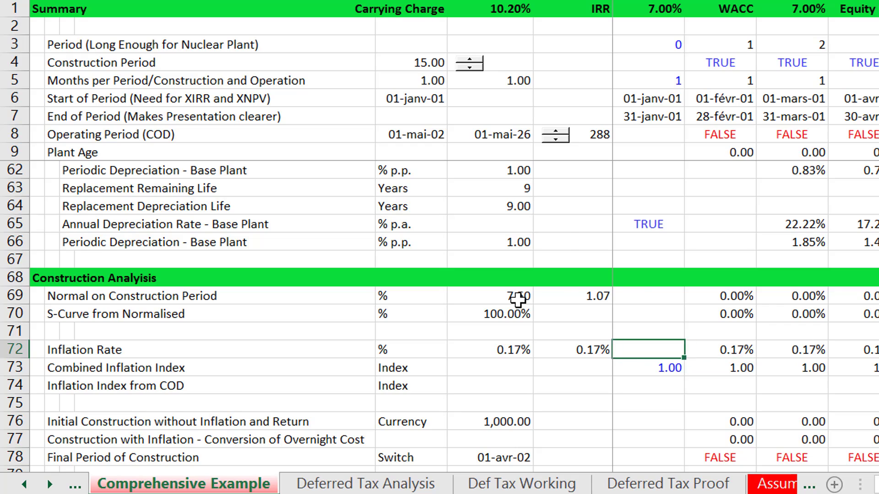
pyautogui.press('F2')
pyautogui.press('Escape')
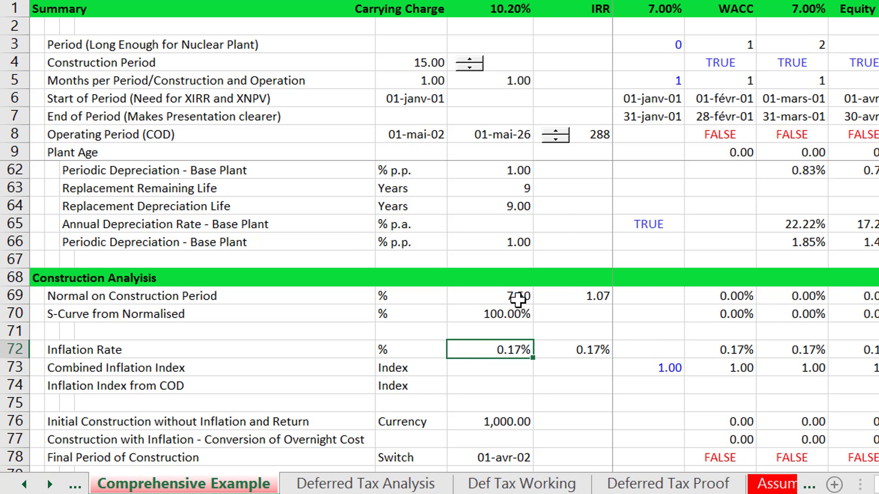
pyautogui.press('Right')
pyautogui.press('Left')
# Set the Months in Period for Operating Period to 12 in the Timing Assumptions
pyautogui.press('pageup')
pyautogui.press('pageup')
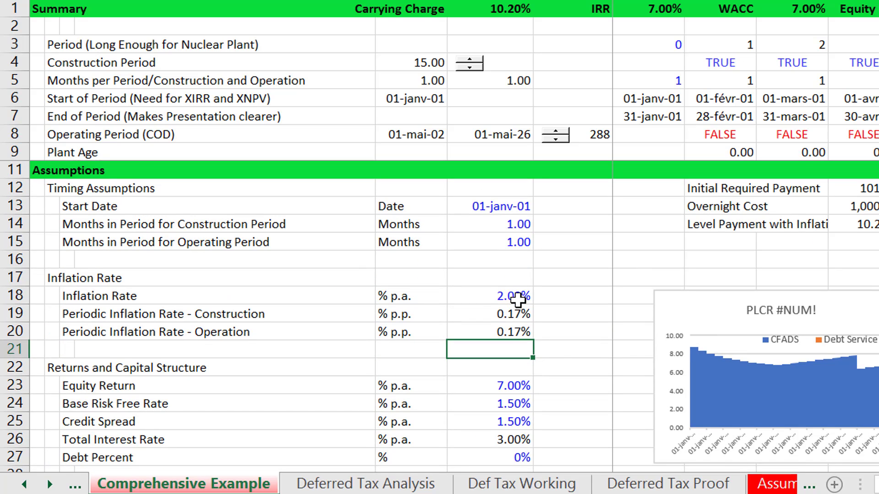
pyautogui.press('Up')
pyautogui.press('Up')
pyautogui.press('Up')
pyautogui.press('Up')
pyautogui.press('Up')
pyautogui.press('Up')
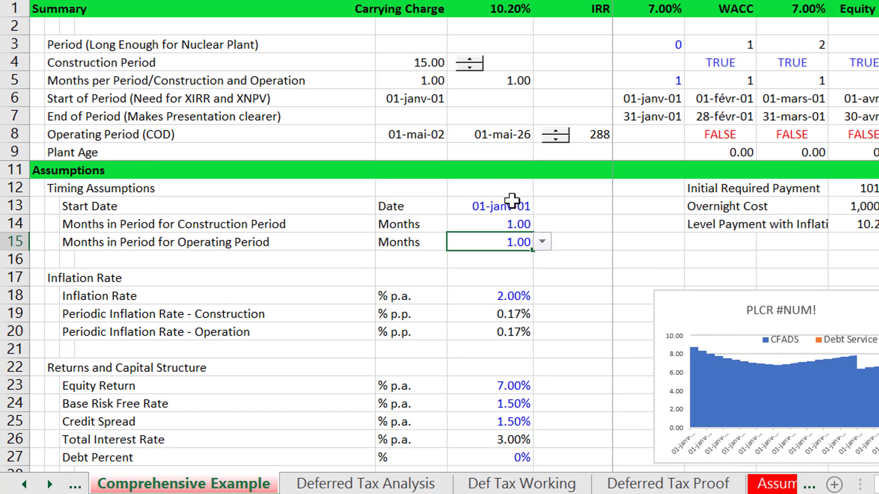
pyautogui.click(542, 242)
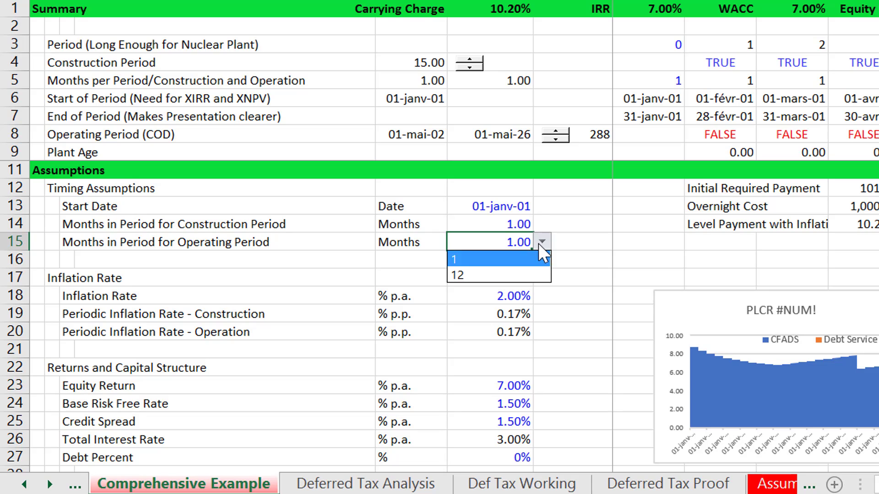
pyautogui.press('Down')
pyautogui.press('Return')
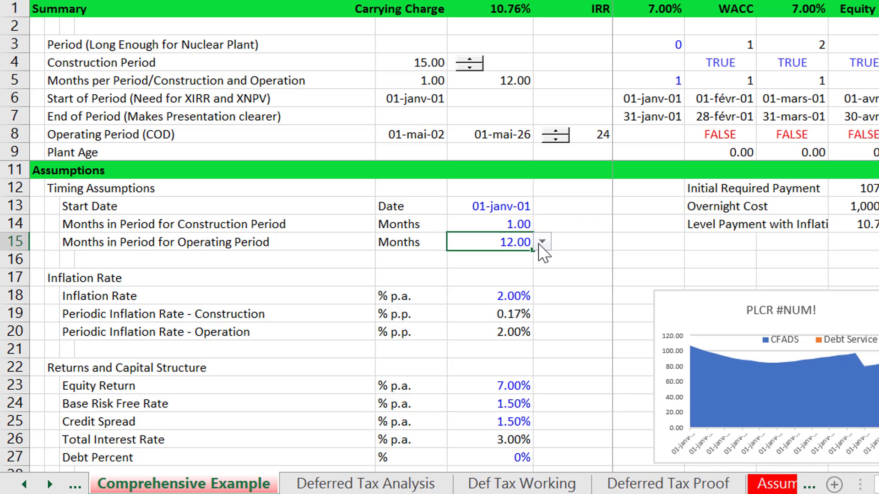
# Set the Months in Period for Operating Period back to 1
pyautogui.click(542, 243)
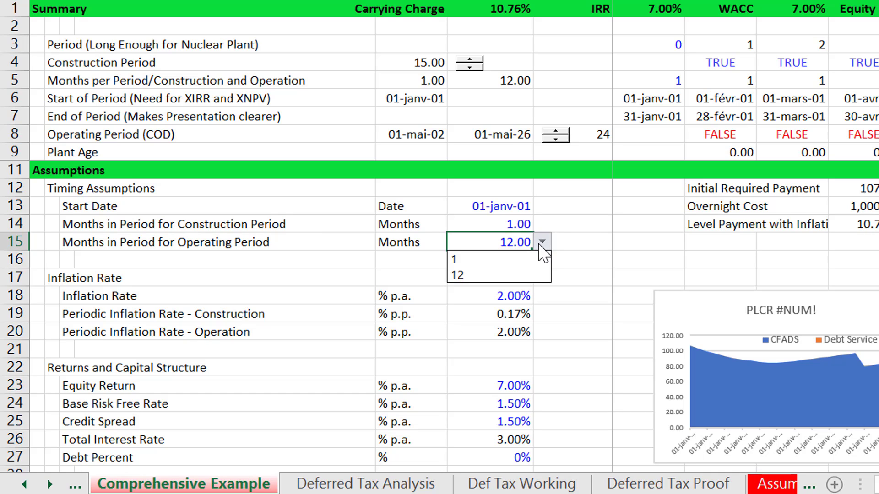
pyautogui.press('Down')
pyautogui.press('Down')
pyautogui.press('Up')
pyautogui.press('Return')
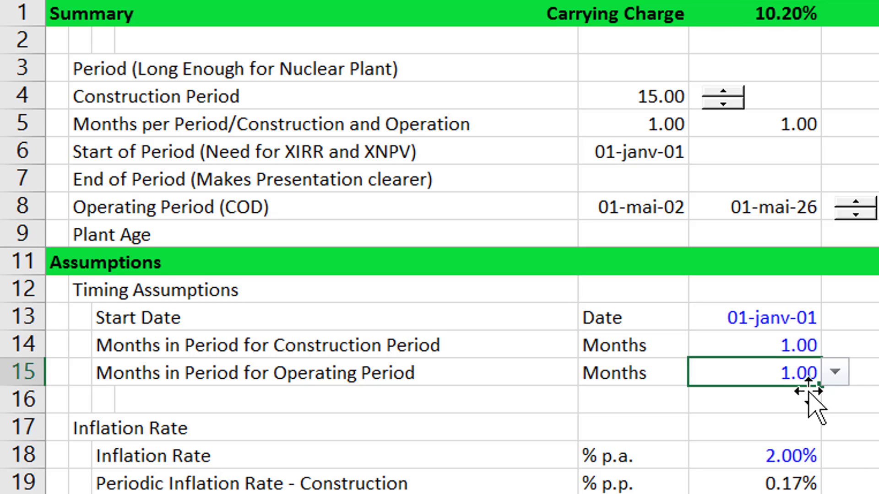
# Switch the Months in Period for Operating Period to 12 and back to 1 to compare the carrying charge
pyautogui.click(834, 373)
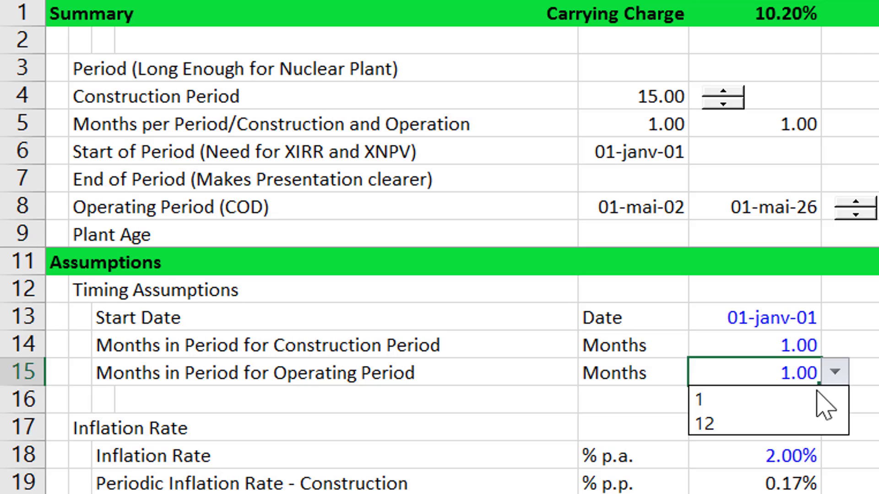
pyautogui.click(798, 425)
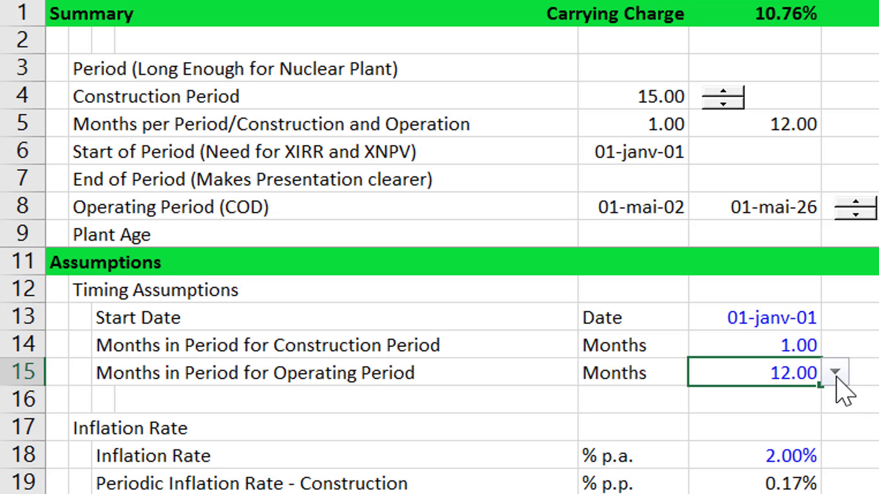
pyautogui.click(836, 374)
pyautogui.click(792, 397)
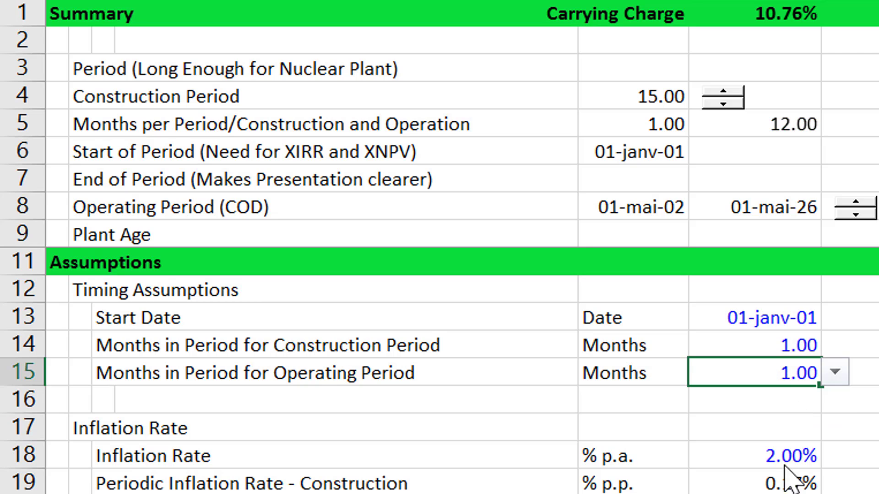
pyautogui.click(876, 485)
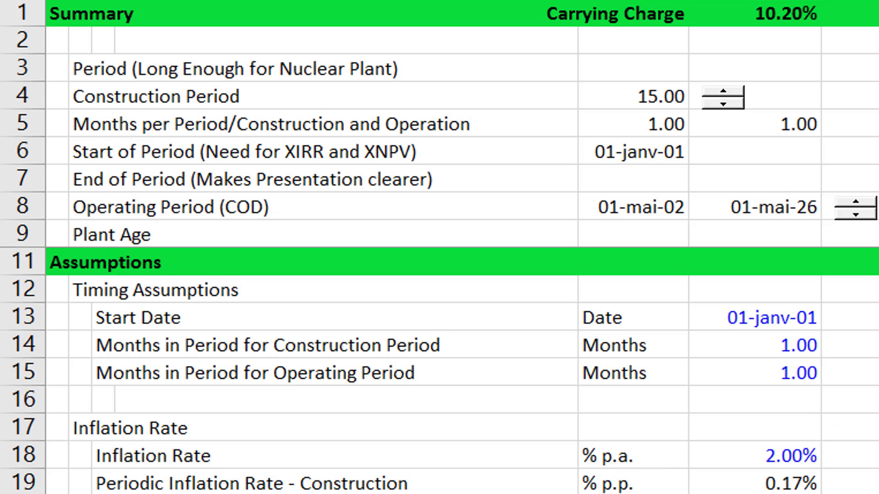
# Review the timing, inflation, returns and capital structure assumptions down to the Overnight Construction Cost
pyautogui.press('Return')
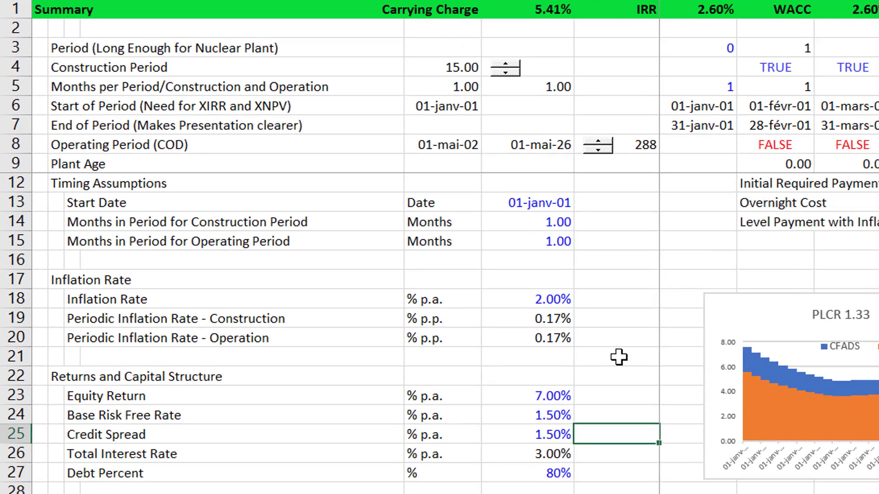
pyautogui.click(560, 323)
pyautogui.press('Left')
pyautogui.press('Down')
pyautogui.press('Down')
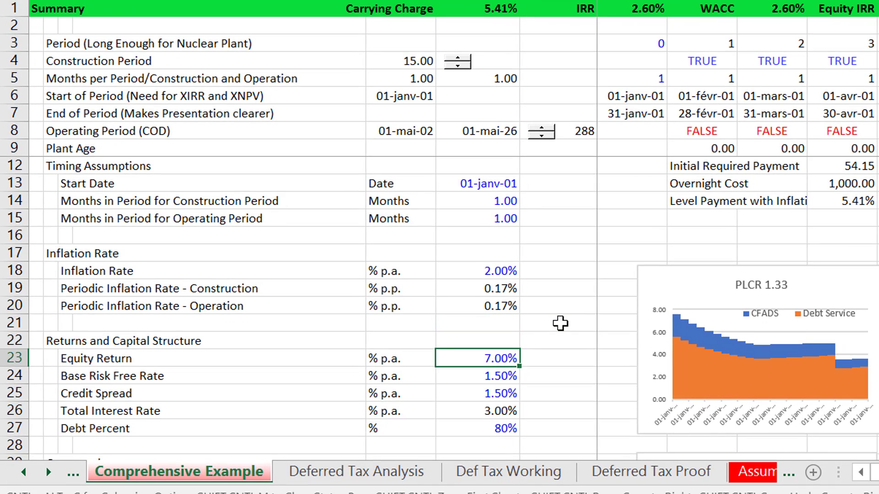
pyautogui.press('Up')
pyautogui.press('Up')
pyautogui.press('Up')
pyautogui.press('Up')
pyautogui.press('Up')
pyautogui.press('Down')
pyautogui.press('Down')
pyautogui.press('Down')
pyautogui.press('Down')
pyautogui.press('Down')
pyautogui.press('Down')
pyautogui.press('Down')
pyautogui.press('Down')
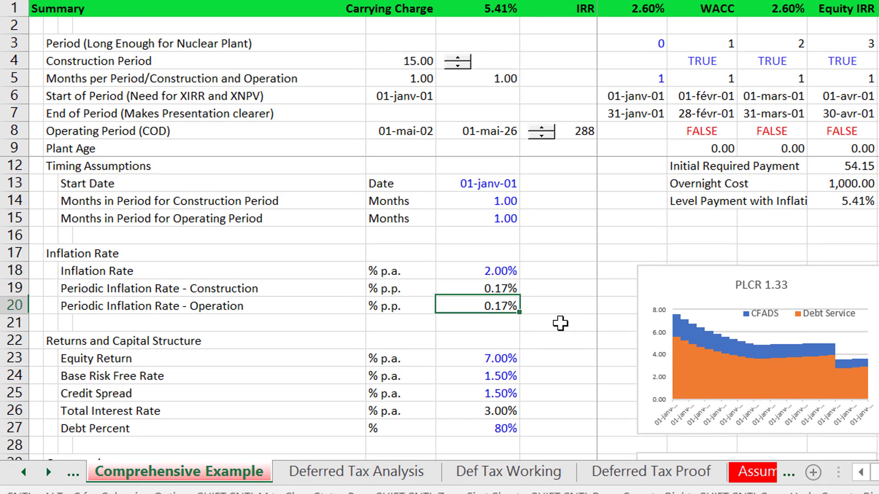
pyautogui.press('Down')
pyautogui.press('Down')
pyautogui.press('Down')
pyautogui.press('Down')
pyautogui.press('Down')
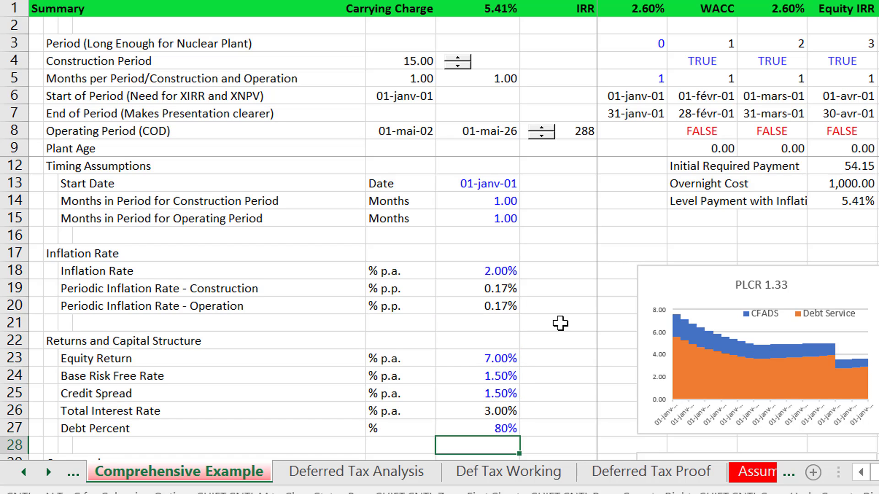
pyautogui.press('Up')
pyautogui.press('Up')
pyautogui.press('Up')
pyautogui.press('Up')
pyautogui.press('Up')
pyautogui.press('Up')
pyautogui.press('Up')
pyautogui.press('Up')
pyautogui.press('Up')
pyautogui.press('Up')
pyautogui.press('Up')
pyautogui.press('Up')
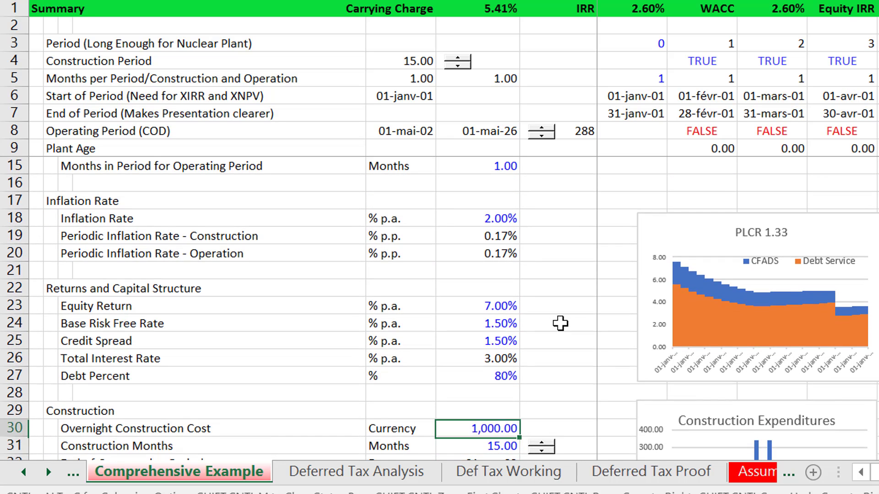
# Review the construction, operating period, replacement and decommissioning, and tax assumptions down to the Annual Depreciation Rate - Base Plant row
pyautogui.press('Down')
pyautogui.press('Down')
pyautogui.press('Down')
pyautogui.press('Down')
pyautogui.press('Down')
pyautogui.press('Down')
pyautogui.press('Down')
pyautogui.press('Down')
pyautogui.press('Down')
pyautogui.press('Down')
pyautogui.press('Down')
pyautogui.press('Down')
pyautogui.press('Down')
pyautogui.press('Down')
pyautogui.press('Down')
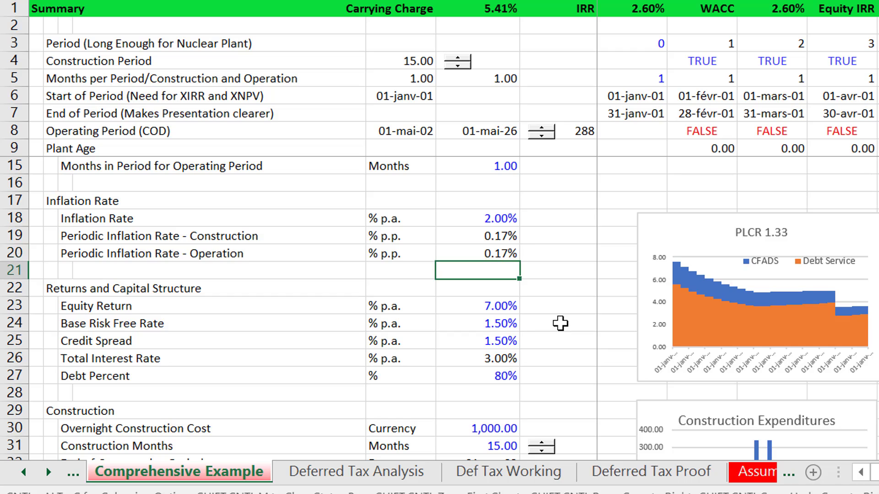
pyautogui.press('Down')
pyautogui.press('Down')
pyautogui.press('Down')
pyautogui.press('Down')
pyautogui.press('Down')
pyautogui.press('Down')
pyautogui.press('Down')
pyautogui.press('Down')
pyautogui.press('Down')
pyautogui.press('Down')
pyautogui.press('Down')
pyautogui.press('Down')
pyautogui.press('Down')
pyautogui.press('Down')
pyautogui.press('Down')
pyautogui.press('Down')
pyautogui.press('Down')
pyautogui.press('Down')
pyautogui.press('Down')
pyautogui.press('Down')
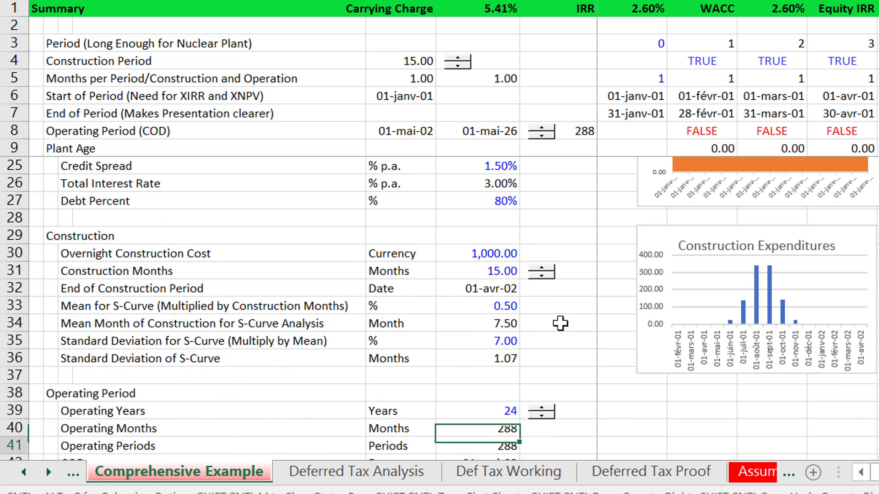
pyautogui.press('Down')
pyautogui.press('Down')
pyautogui.press('Down')
pyautogui.press('Down')
pyautogui.press('Down')
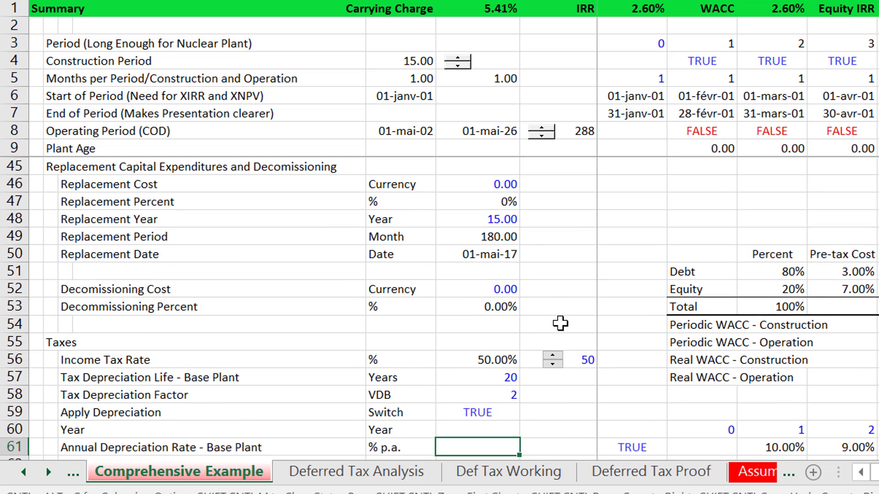
# Set the Income Tax Rate to 20% in the Taxes assumptions
pyautogui.press('Up')
pyautogui.press('Up')
pyautogui.press('Up')
pyautogui.press('Up')
pyautogui.press('Up')
pyautogui.press('Right')
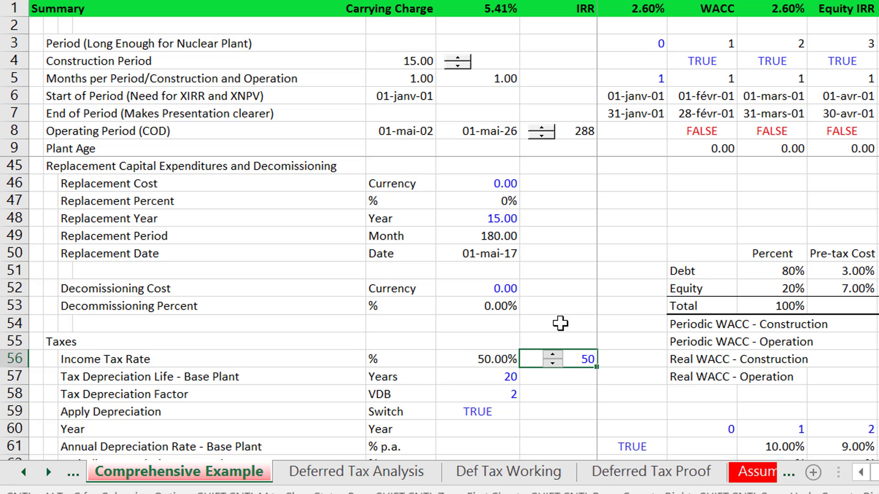
pyautogui.press('Return')
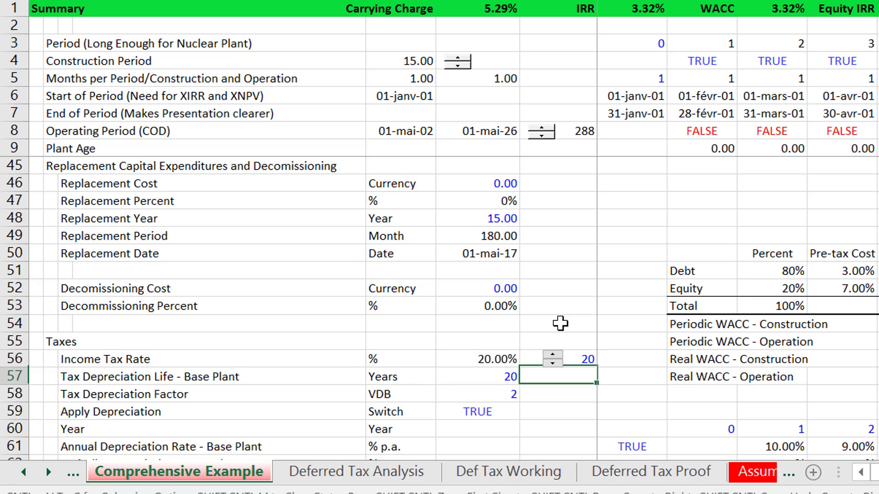
# Examine the tax depreciation rows and the Construction Analysis section down to the Construction Work Balance
pyautogui.press('Down')
pyautogui.press('Down')
pyautogui.press('Down')
pyautogui.press('Down')
pyautogui.press('Down')
pyautogui.press('Down')
pyautogui.press('Down')
pyautogui.press('Down')
pyautogui.press('Down')
pyautogui.press('Down')
pyautogui.press('Down')
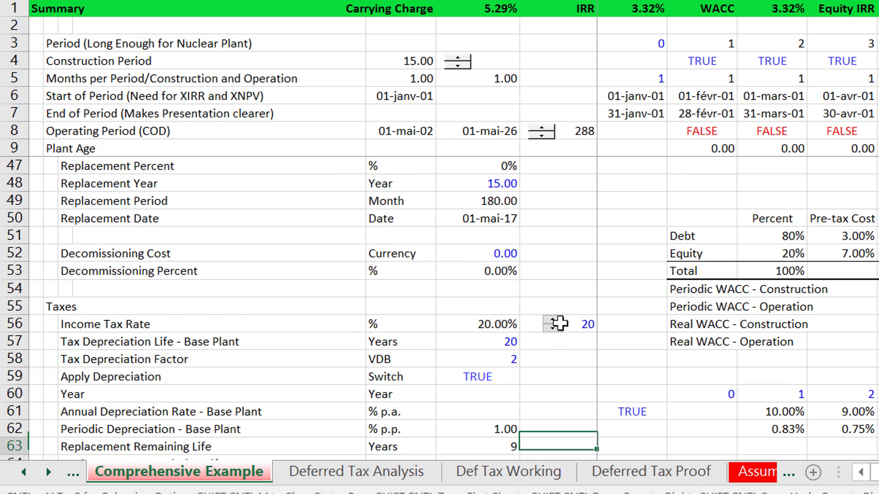
pyautogui.press('Down')
pyautogui.press('Down')
pyautogui.press('Down')
pyautogui.press('Down')
pyautogui.press('Down')
pyautogui.press('Down')
pyautogui.press('Down')
pyautogui.press('Down')
pyautogui.press('Down')
pyautogui.press('Down')
pyautogui.press('Down')
pyautogui.press('Down')
pyautogui.press('Down')
pyautogui.press('Down')
pyautogui.press('Down')
pyautogui.press('Down')
pyautogui.press('Down')
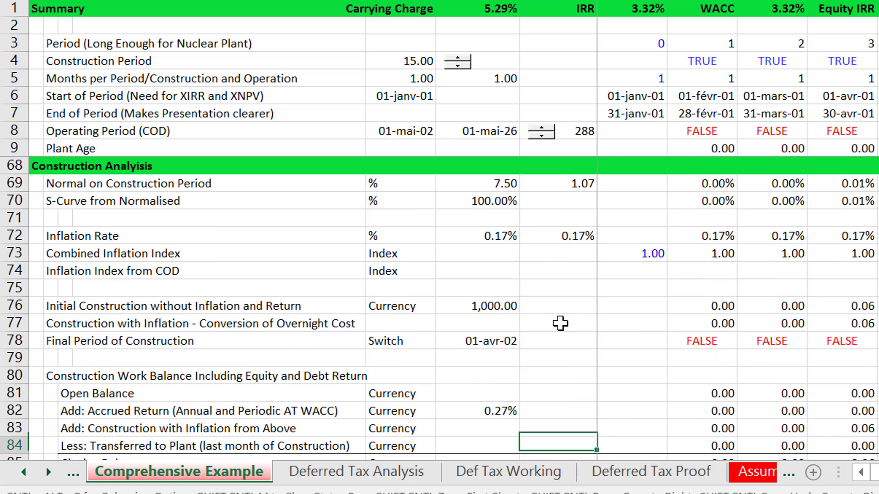
pyautogui.press('Up')
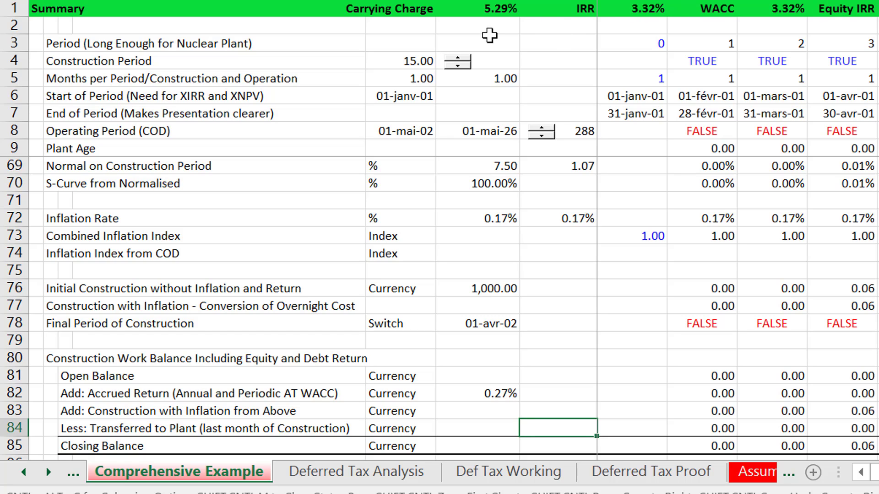
# Examine the S-Curve from Normalised row and the Periodic Depreciation - Base Plant row above Construction Analysis
pyautogui.press('Up')
pyautogui.press('Up')
pyautogui.press('Up')
pyautogui.press('Up')
pyautogui.press('Up')
pyautogui.press('Up')
pyautogui.press('Up')
pyautogui.press('Up')
pyautogui.press('Up')
pyautogui.press('Up')
pyautogui.press('Up')
pyautogui.press('Up')
pyautogui.press('Up')
pyautogui.press('Up')
pyautogui.press('Up')
pyautogui.press('Up')
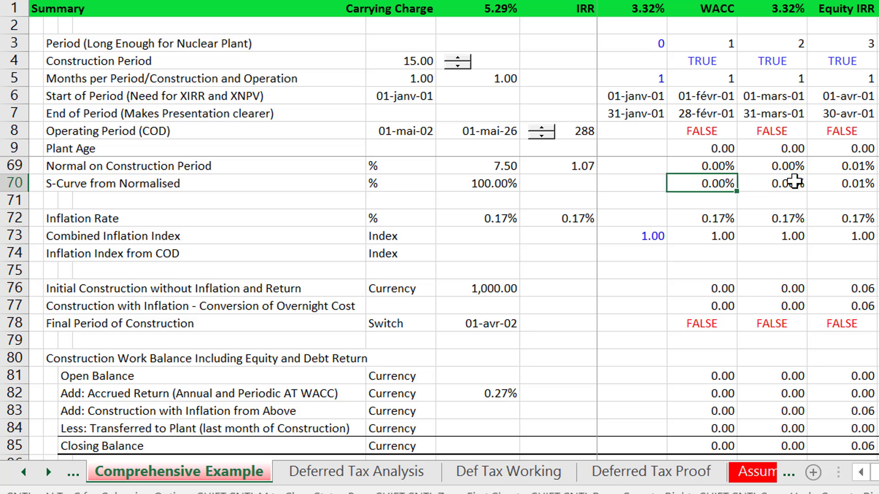
pyautogui.press('Up')
pyautogui.press('Up')
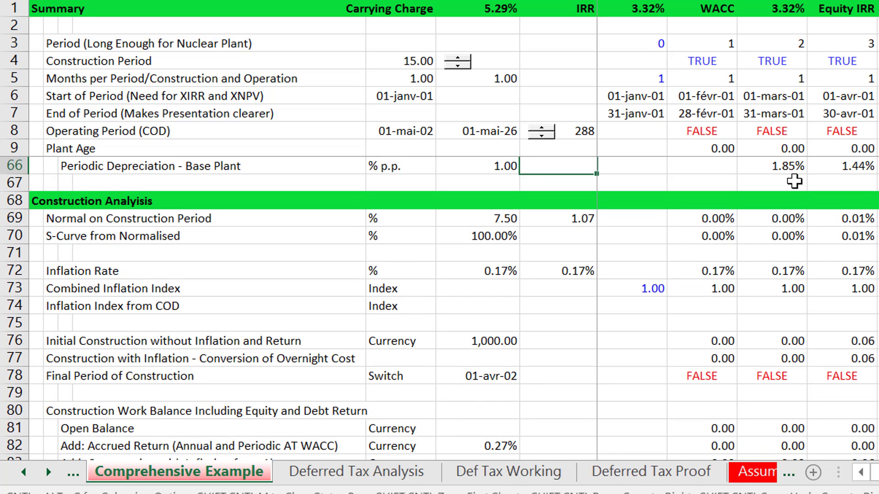
# Review the inflation index, construction cost and work balance rows of Construction Analysis
pyautogui.press('Down')
pyautogui.press('Down')
pyautogui.press('Down')
pyautogui.press('Down')
pyautogui.press('Down')
pyautogui.press('Down')
pyautogui.press('Down')
pyautogui.press('Down')
pyautogui.press('Down')
pyautogui.press('Down')
pyautogui.press('Down')
pyautogui.press('Down')
pyautogui.press('Down')
pyautogui.press('Down')
pyautogui.press('Down')
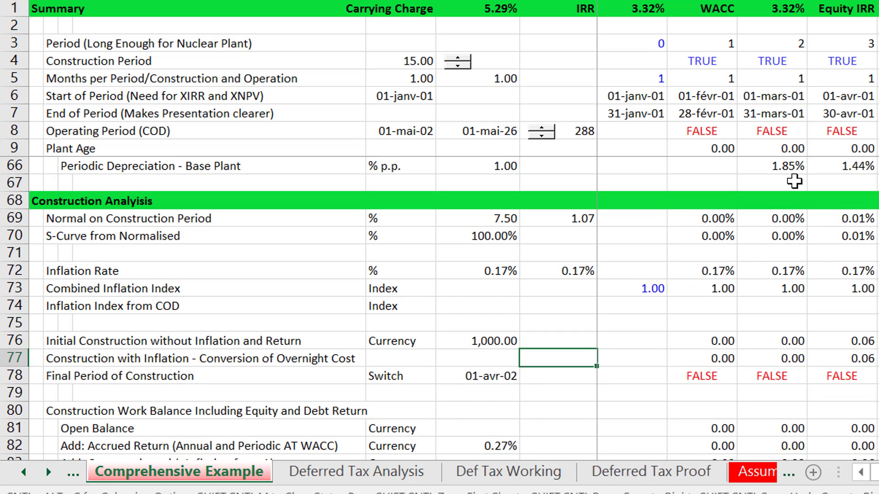
pyautogui.press('Down')
pyautogui.press('Down')
pyautogui.press('Down')
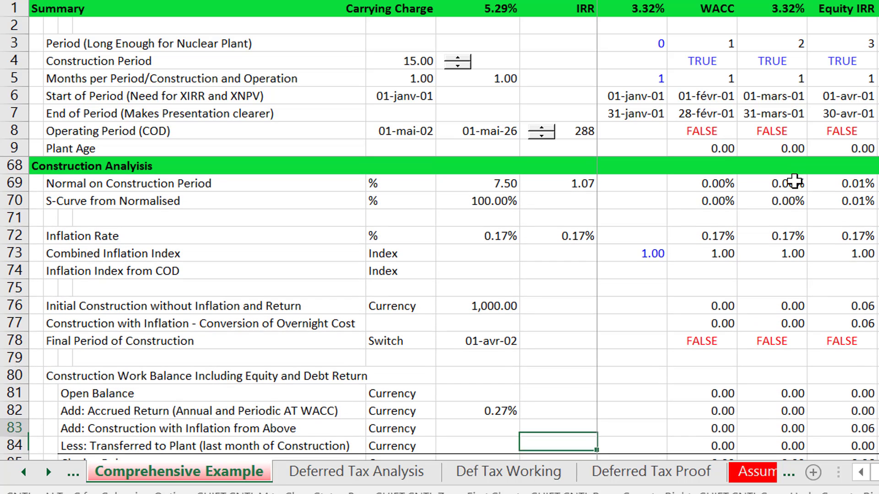
# Go to the first construction period's value in the Initial Construction without Inflation and Return row
pyautogui.press('Up')
pyautogui.press('Up')
pyautogui.press('Up')
pyautogui.press('Up')
pyautogui.press('Up')
pyautogui.press('Up')
pyautogui.press('Up')
pyautogui.press('Up')
pyautogui.press('Right')
pyautogui.press('Right')
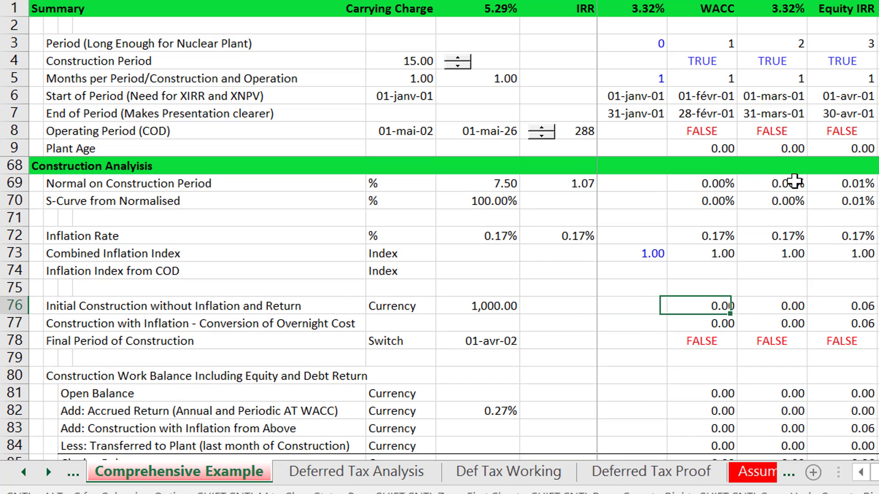
# Go to the construction periodic value in the Inflation Rate row of Construction Analysis
pyautogui.press('Left')
pyautogui.press('Left')
pyautogui.press('Left')
pyautogui.press('Up')
pyautogui.press('Up')
pyautogui.press('Up')
pyautogui.press('Up')
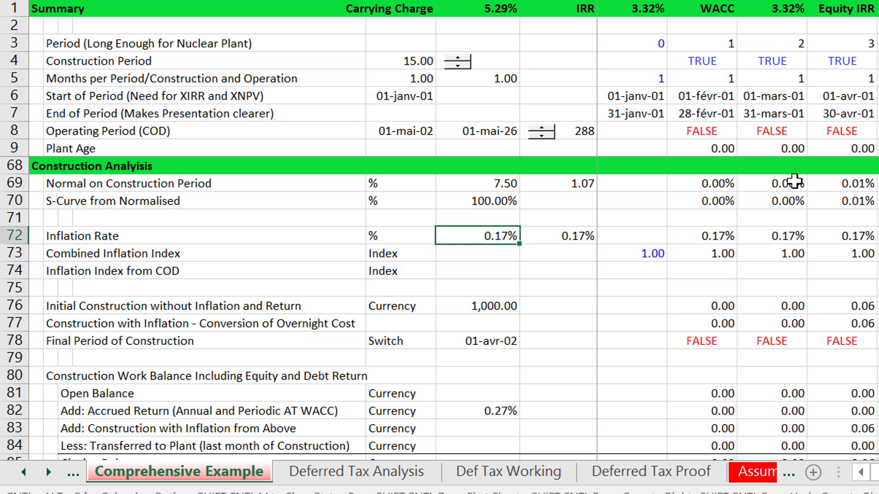
# Review the timing and annual inflation rate assumptions, ending on Months in Period for Operating Period
pyautogui.press('pageup')
pyautogui.press('pageup')
pyautogui.press('pageup')
pyautogui.press('pageup')
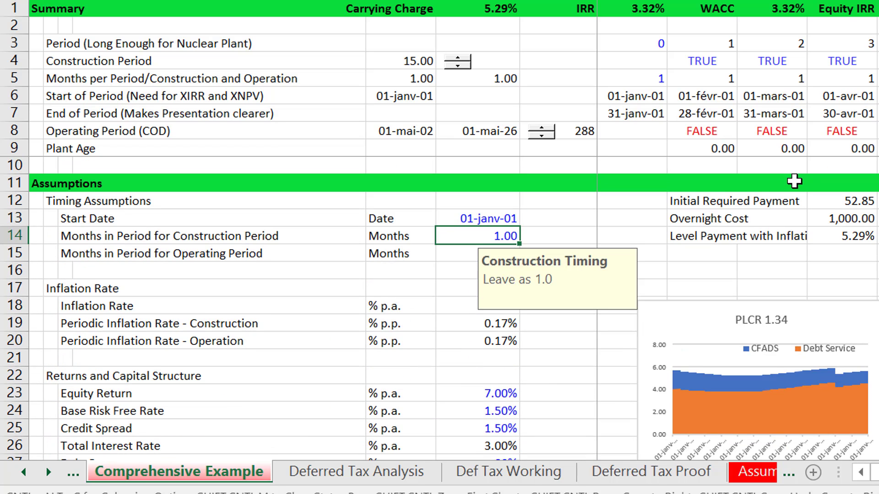
pyautogui.press('Up')
pyautogui.press('Up')
pyautogui.press('Down')
pyautogui.press('Down')
pyautogui.press('Down')
pyautogui.press('Down')
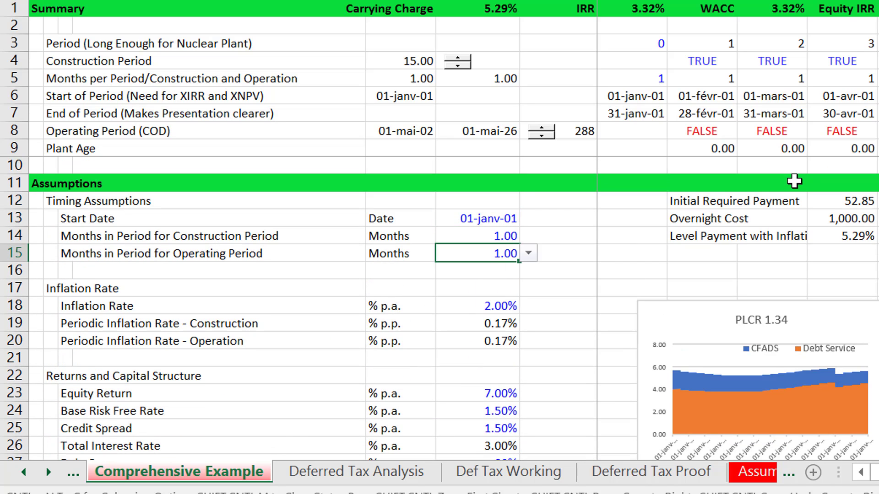
pyautogui.press('Down')
pyautogui.press('Down')
pyautogui.press('Down')
pyautogui.press('Down')
pyautogui.press('Up')
pyautogui.press('Up')
pyautogui.press('Up')
pyautogui.press('Up')
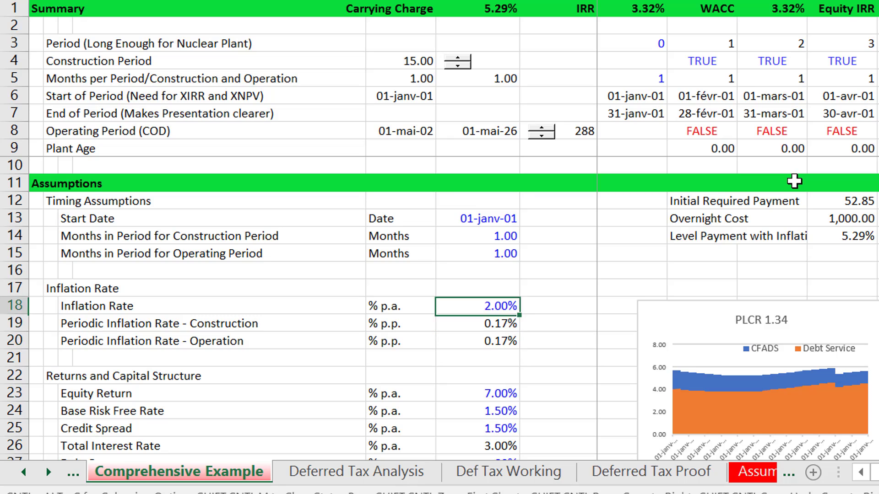
pyautogui.press('Up')
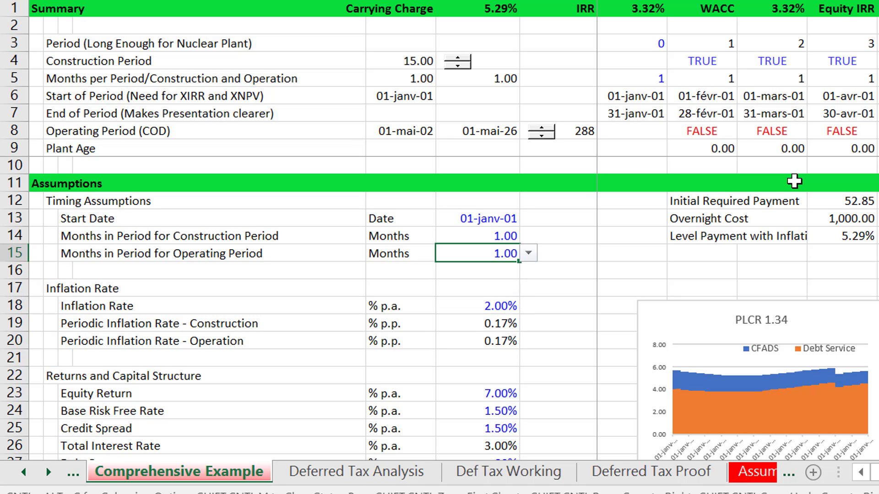
# Set Months in Period for Operating Period to 12 and check the operation periodic inflation rate
pyautogui.click(529, 253)
pyautogui.press('Down')
pyautogui.press('Down')
pyautogui.press('Return')
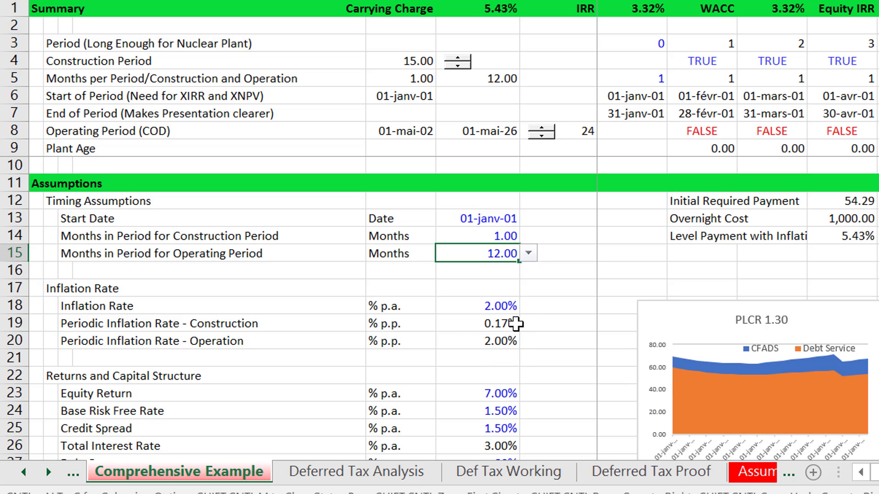
pyautogui.click(479, 344)
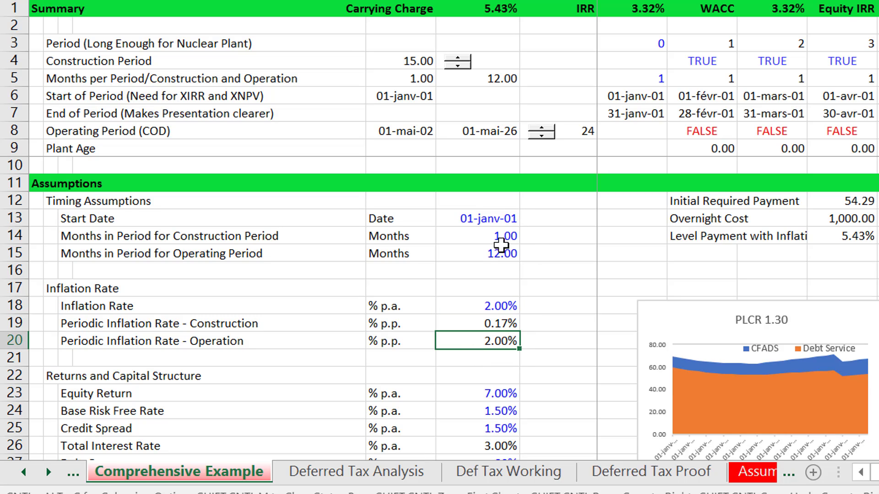
# Set Months in Period for Operating Period back to 1 and recheck the operation periodic inflation rate
pyautogui.moveTo(498, 255); pyautogui.dragTo(530, 255)
pyautogui.click(528, 254)
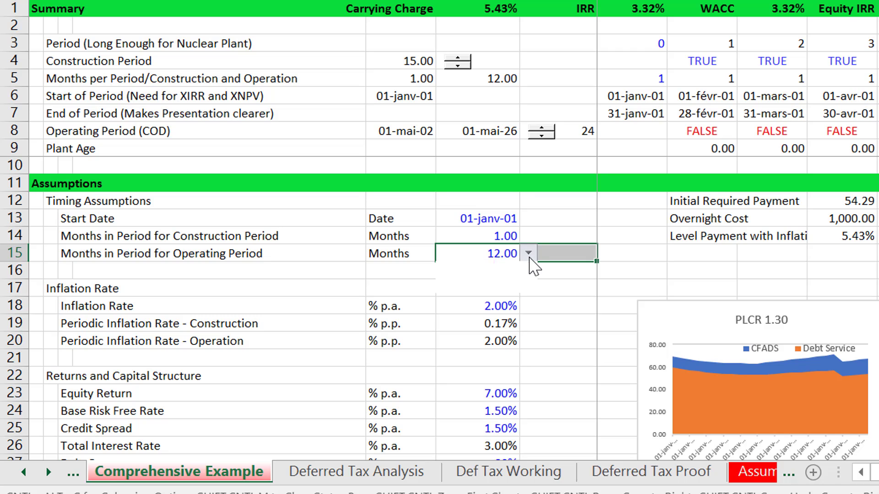
pyautogui.press('Down')
pyautogui.press('Return')
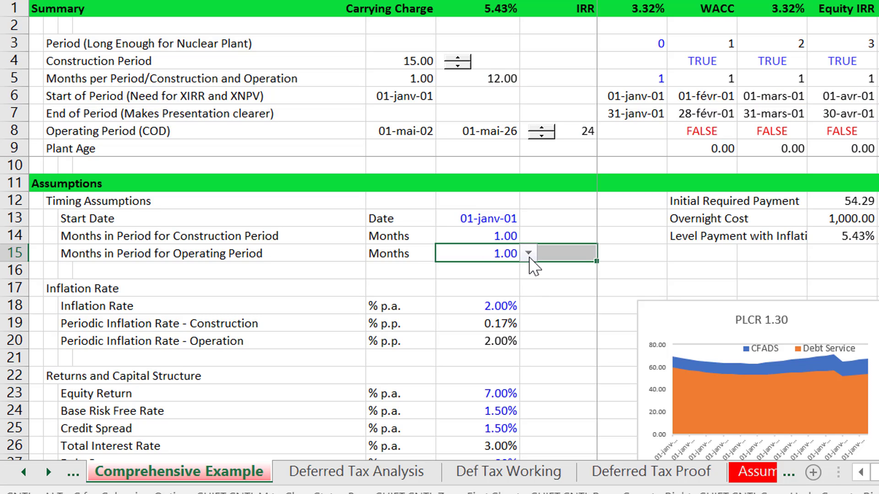
pyautogui.click(466, 339)
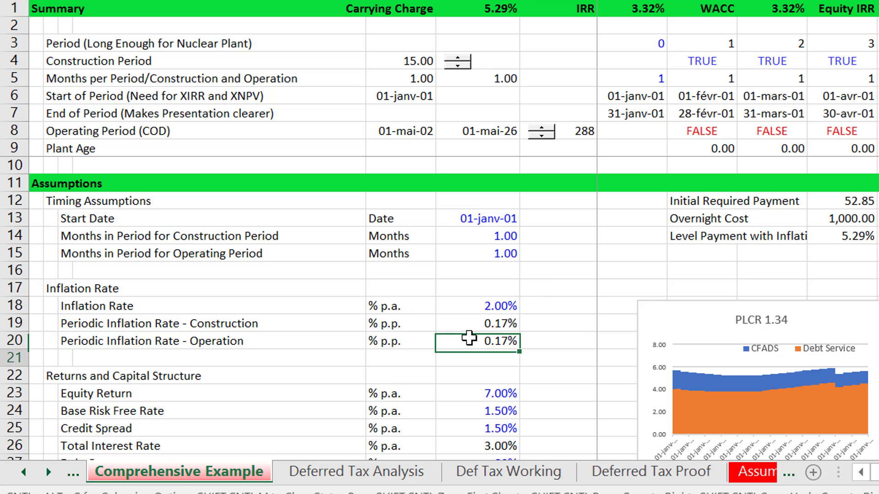
# Review the capital structure, construction and operating period assumptions down to the decommissioning date
pyautogui.press('Down')
pyautogui.press('Down')
pyautogui.press('Down')
pyautogui.press('Down')
pyautogui.press('Down')
pyautogui.press('Down')
pyautogui.press('Down')
pyautogui.press('Down')
pyautogui.press('Down')
pyautogui.press('Down')
pyautogui.press('Down')
pyautogui.press('Down')
pyautogui.press('Down')
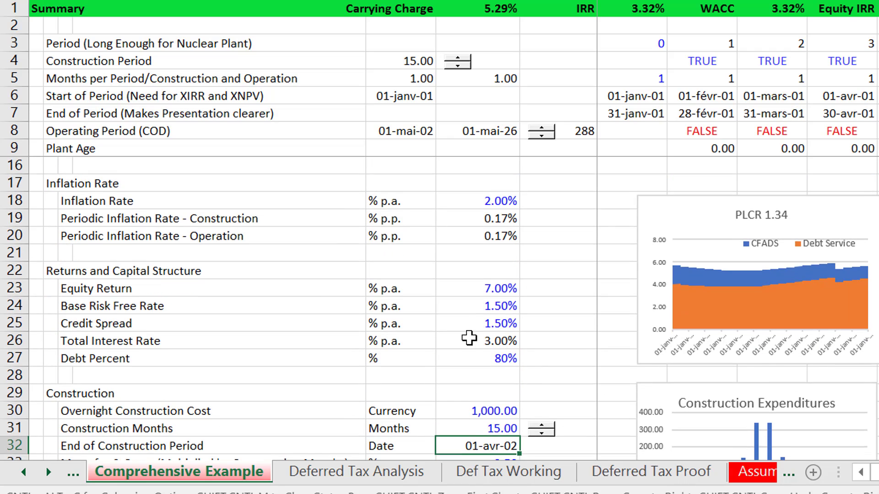
pyautogui.press('Down')
pyautogui.press('Down')
pyautogui.press('Down')
pyautogui.press('Down')
pyautogui.press('Down')
pyautogui.press('Down')
pyautogui.press('Down')
pyautogui.press('Down')
pyautogui.press('Down')
pyautogui.press('Down')
pyautogui.press('Down')
pyautogui.press('Down')
pyautogui.press('Down')
pyautogui.press('Down')
pyautogui.press('Down')
pyautogui.press('Down')
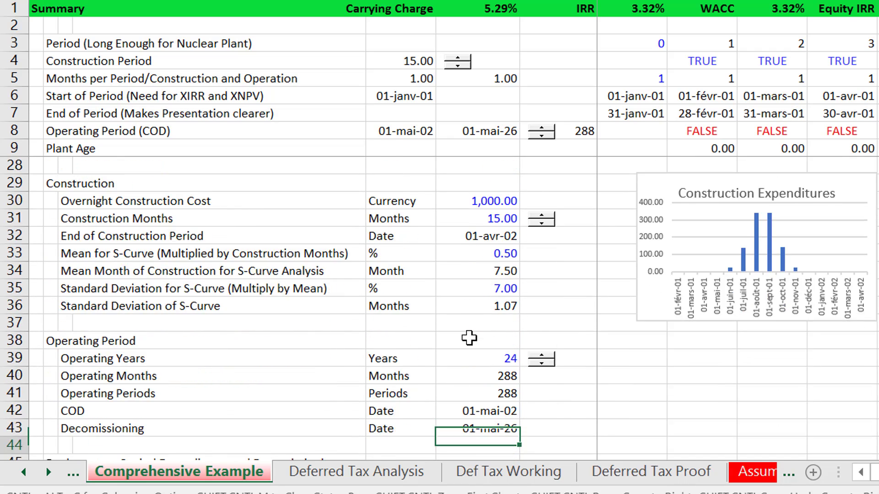
# Review the replacement, decommissioning cost and tax assumptions down to Replacement Remaining Life
pyautogui.press('Down')
pyautogui.press('Down')
pyautogui.press('Down')
pyautogui.press('Down')
pyautogui.press('Down')
pyautogui.press('Down')
pyautogui.press('Down')
pyautogui.press('Down')
pyautogui.press('Down')
pyautogui.press('Down')
pyautogui.press('Down')
pyautogui.press('Down')
pyautogui.press('Down')
pyautogui.press('Down')
pyautogui.press('Down')
pyautogui.press('Down')
pyautogui.press('Down')
pyautogui.press('Down')
pyautogui.press('Down')
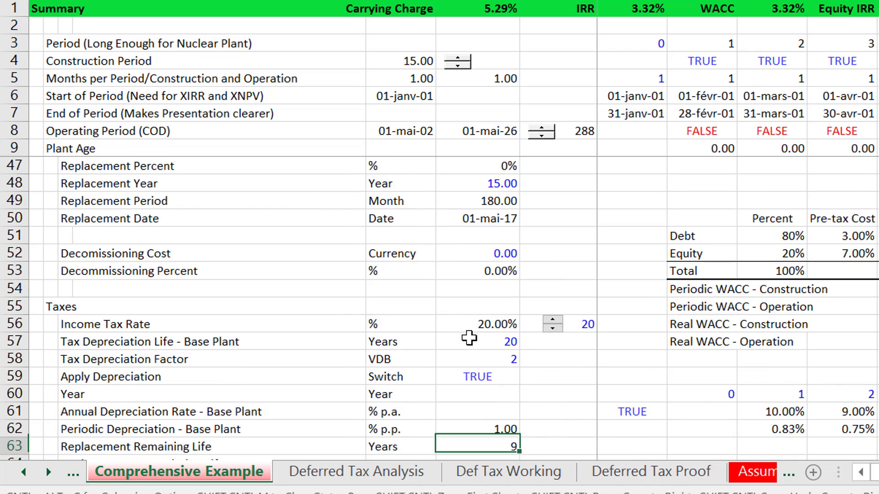
# Inspect the formula of the Accrued Return rate in the Construction Work Balance section
pyautogui.press('Down')
pyautogui.press('Down')
pyautogui.press('Down')
pyautogui.press('Down')
pyautogui.press('Down')
pyautogui.press('Down')
pyautogui.press('Down')
pyautogui.press('Down')
pyautogui.press('Down')
pyautogui.press('Down')
pyautogui.press('Down')
pyautogui.press('Down')
pyautogui.press('Down')
pyautogui.press('Down')
pyautogui.press('Down')
pyautogui.press('Down')
pyautogui.press('Down')
pyautogui.press('Down')
pyautogui.press('Down')
pyautogui.press('Down')
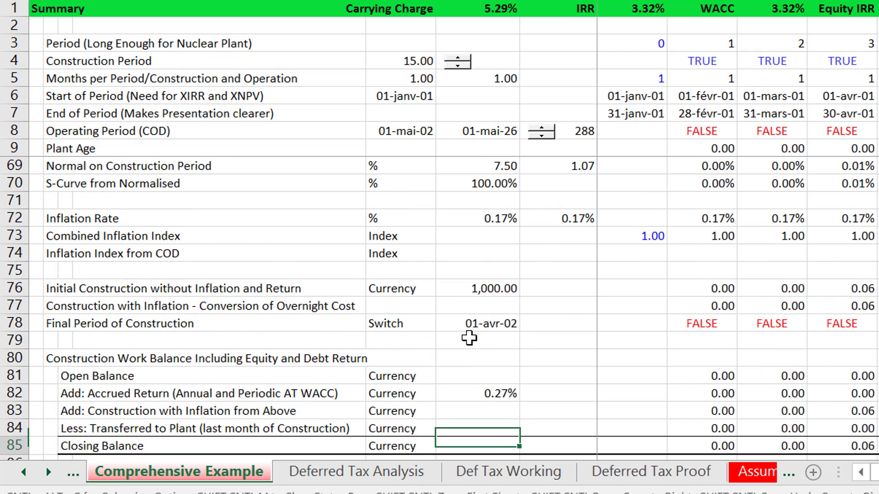
pyautogui.press('Up')
pyautogui.press('Up')
pyautogui.press('Up')
pyautogui.press('Up')
pyautogui.press('Up')
pyautogui.press('Up')
pyautogui.press('Up')
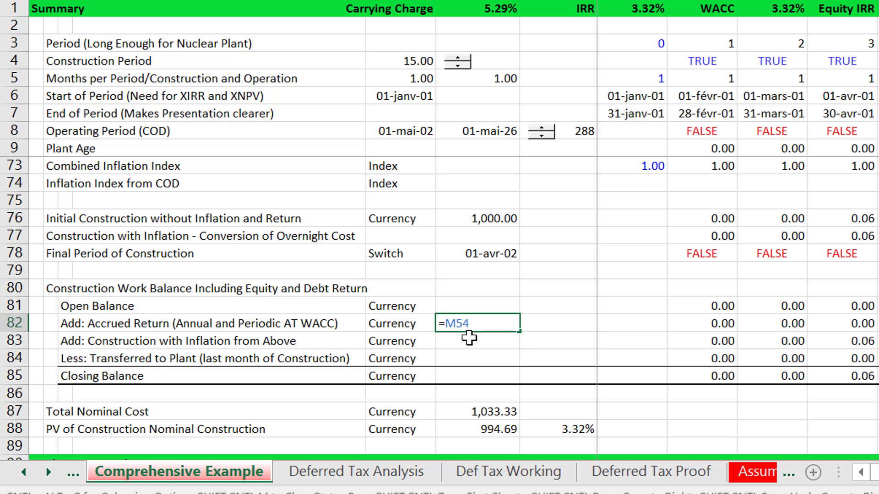
# Examine the Accrued Return row across the periods to the end of construction and the transfer to plant
pyautogui.press('Right')
pyautogui.press('Right')
pyautogui.press('Right')
pyautogui.press('Right')
pyautogui.press('Right')
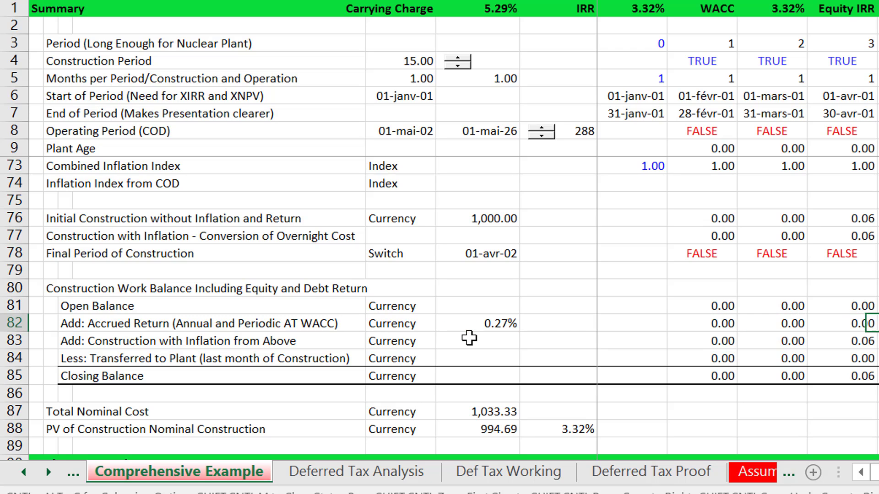
pyautogui.press('Right')
pyautogui.press('Right')
pyautogui.press('Right')
pyautogui.press('Right')
pyautogui.press('Right')
pyautogui.press('Right')
pyautogui.press('Right')
pyautogui.press('Right')
pyautogui.press('Right')
pyautogui.press('Right')
pyautogui.press('Right')
pyautogui.press('Right')
pyautogui.press('Right')
pyautogui.press('Right')
pyautogui.press('Right')
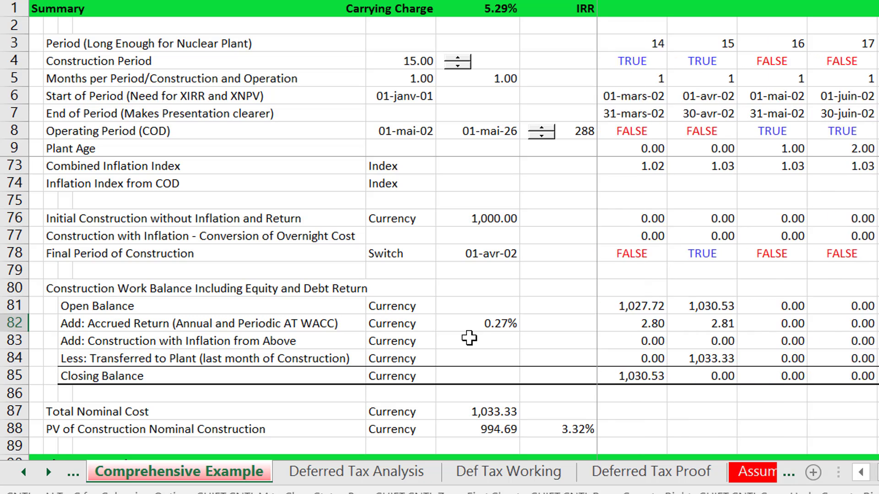
# Follow the Accrued Return row back to the early construction periods
pyautogui.press('Left')
pyautogui.press('Left')
pyautogui.press('Left')
pyautogui.press('Left')
pyautogui.press('Left')
pyautogui.press('Left')
pyautogui.press('Left')
pyautogui.press('Left')
pyautogui.press('Left')
pyautogui.press('Left')
pyautogui.press('Left')
pyautogui.press('Left')
pyautogui.press('Left')
pyautogui.press('Left')
pyautogui.press('Left')
pyautogui.press('Left')
pyautogui.press('Left')
pyautogui.press('Left')
pyautogui.press('Left')
pyautogui.press('Left')
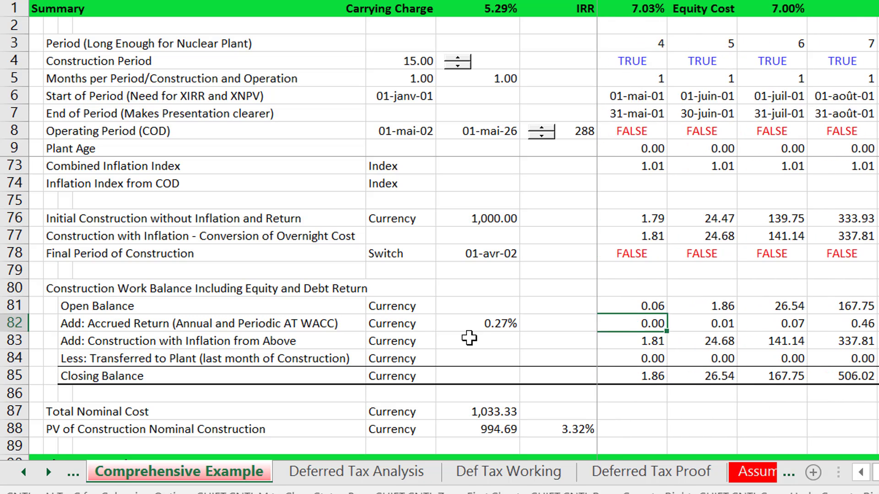
# Review the rows from the Construction Work Balance down through the Replacement and Decommissioning section
pyautogui.press('Down')
pyautogui.press('Down')
pyautogui.press('Down')
pyautogui.press('Down')
pyautogui.press('Down')
pyautogui.press('Down')
pyautogui.press('Down')
pyautogui.press('Down')
pyautogui.press('Down')
pyautogui.press('Down')
pyautogui.press('Down')
pyautogui.press('Down')
pyautogui.press('Down')
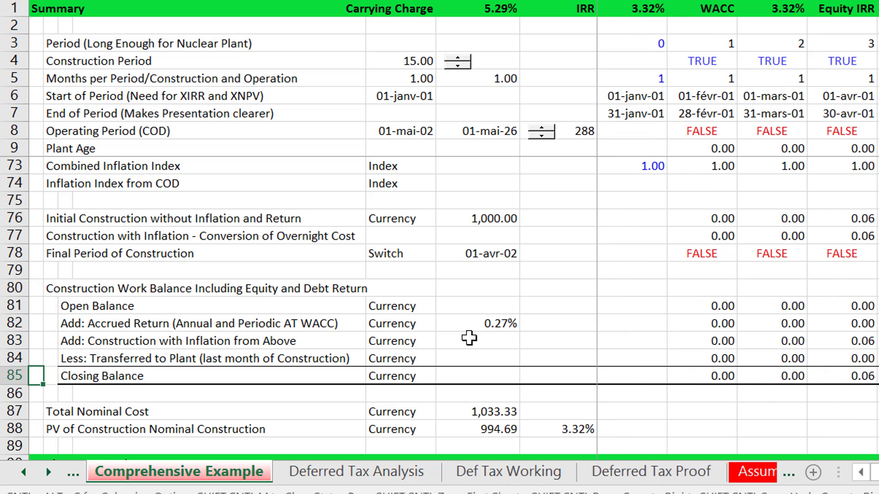
pyautogui.press('Down')
pyautogui.press('Down')
pyautogui.press('Down')
pyautogui.press('Down')
pyautogui.press('Down')
pyautogui.press('Down')
pyautogui.press('Down')
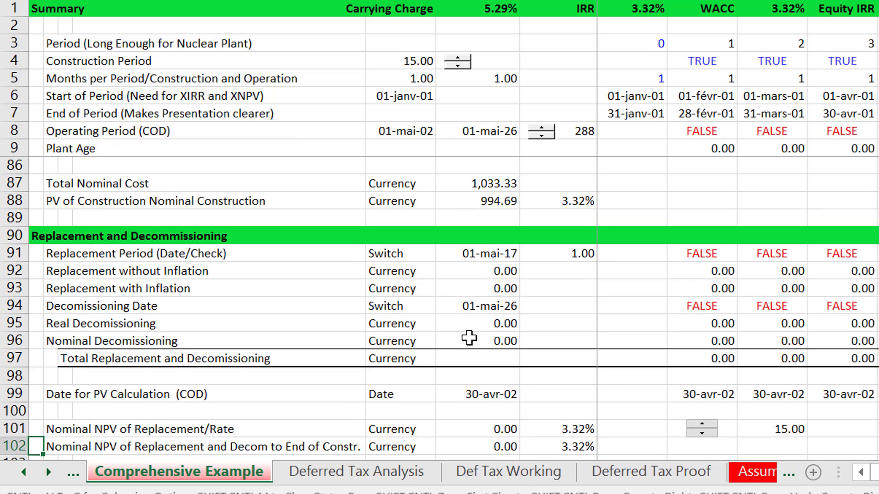
pyautogui.press('Up')
pyautogui.press('Up')
pyautogui.press('Up')
pyautogui.press('Up')
pyautogui.press('Up')
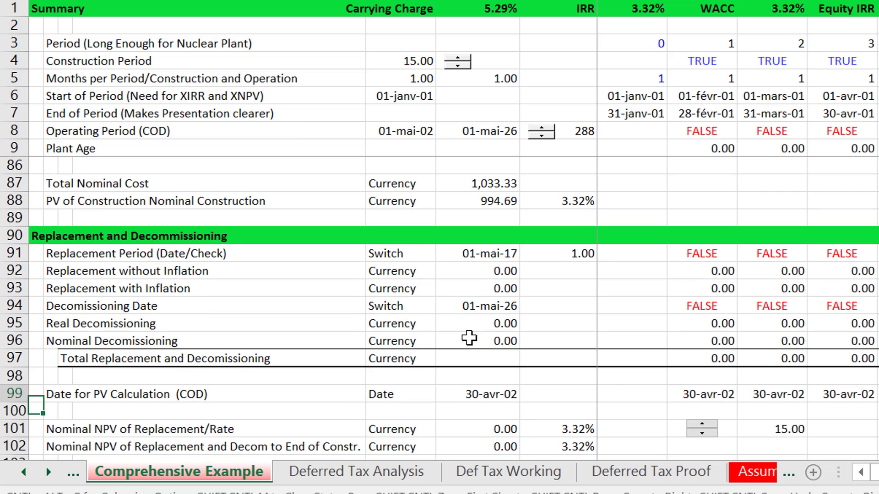
# Examine the Total Replacement and Decommissioning row and the replacement and decommissioning amounts above it
pyautogui.press('Right')
pyautogui.press('Right')
pyautogui.press('Right')
pyautogui.press('Right')
pyautogui.press('Right')
pyautogui.press('Right')
pyautogui.press('Right')
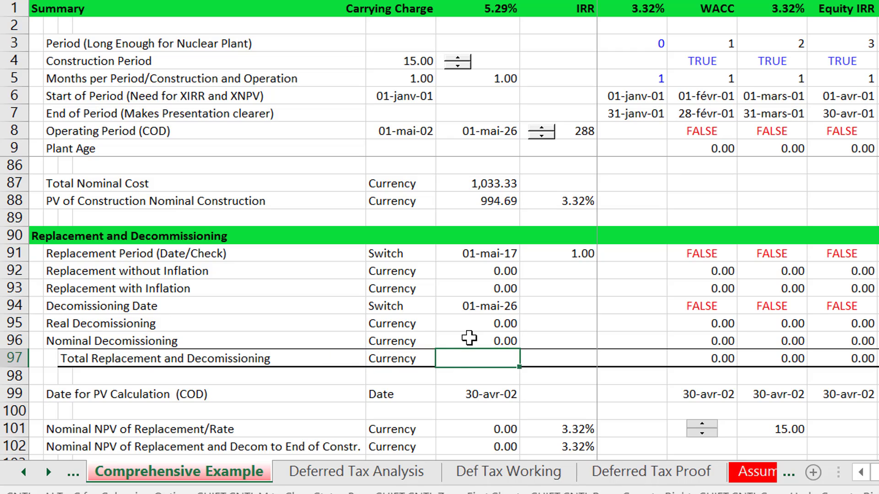
pyautogui.press('Right')
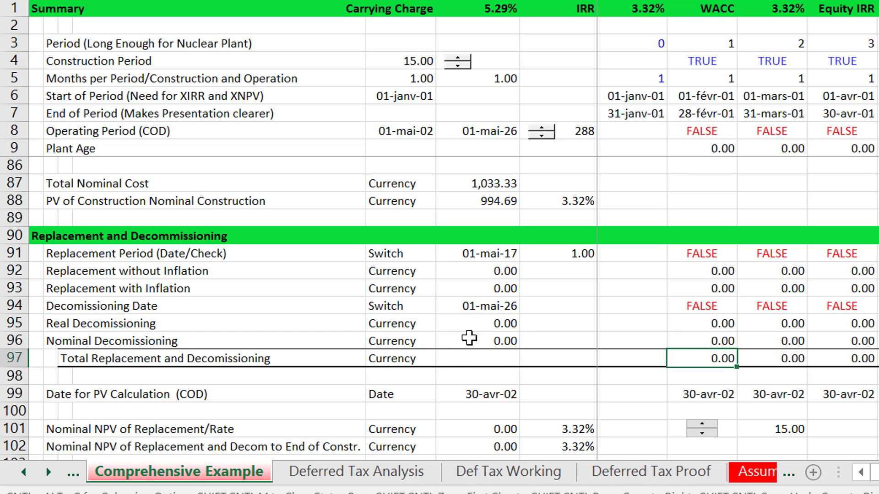
pyautogui.press('Up')
pyautogui.press('Up')
pyautogui.press('Up')
pyautogui.press('Left')
pyautogui.press('Left')
pyautogui.press('Left')
pyautogui.press('Up')
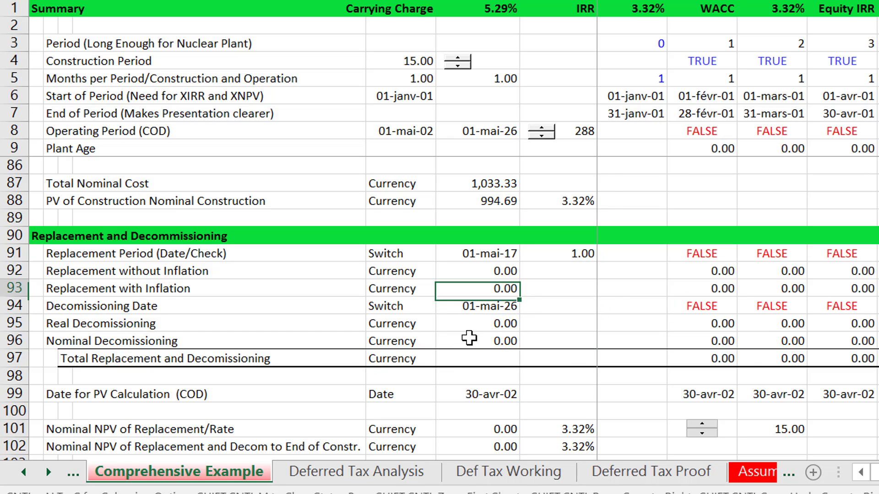
pyautogui.press('Up')
pyautogui.press('Up')
pyautogui.press('Down')
pyautogui.press('Down')
pyautogui.press('Down')
pyautogui.press('Down')
pyautogui.press('Down')
pyautogui.press('Down')
pyautogui.press('Down')
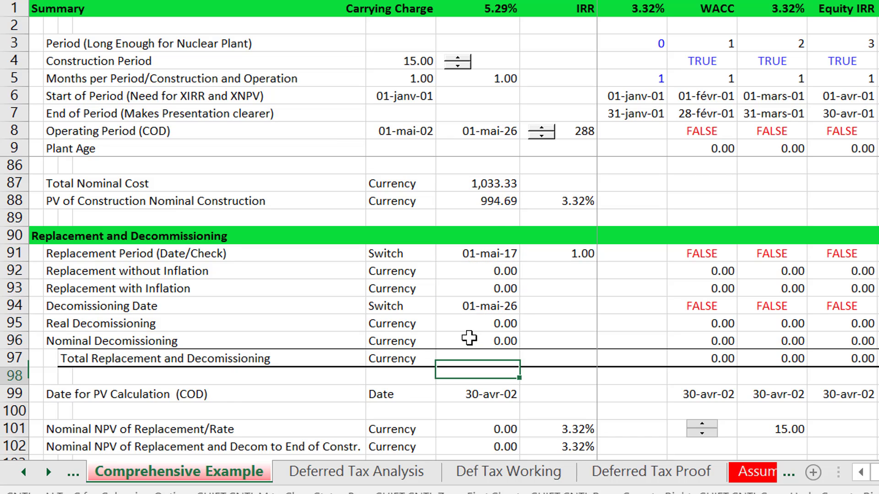
# Inspect the XNPV formula of Nominal NPV of Replacement/Rate beneath the COD date for PV calculation
pyautogui.press('Down')
pyautogui.press('Down')
pyautogui.press('Down')
pyautogui.press('Down')
pyautogui.press('Down')
pyautogui.press('Down')
pyautogui.press('Down')
pyautogui.press('Down')
pyautogui.press('Down')
pyautogui.press('Up')
pyautogui.press('Up')
pyautogui.press('Up')
pyautogui.press('Up')
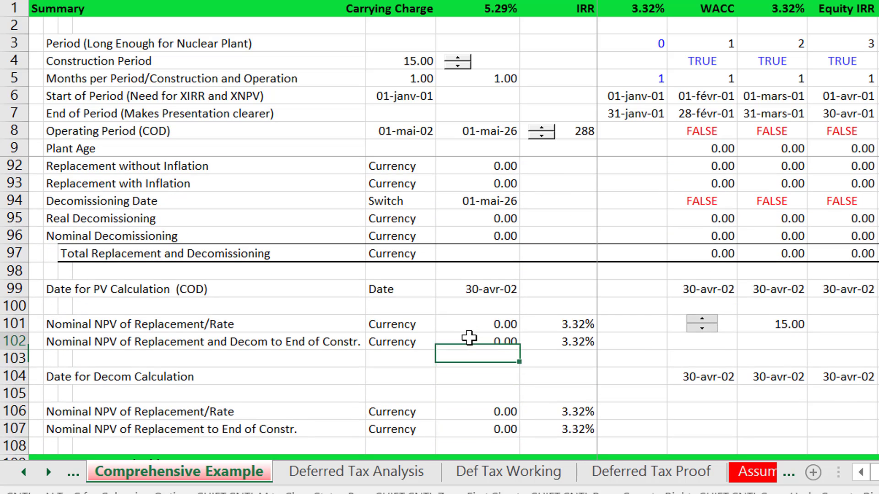
pyautogui.press('Up')
pyautogui.press('Up')
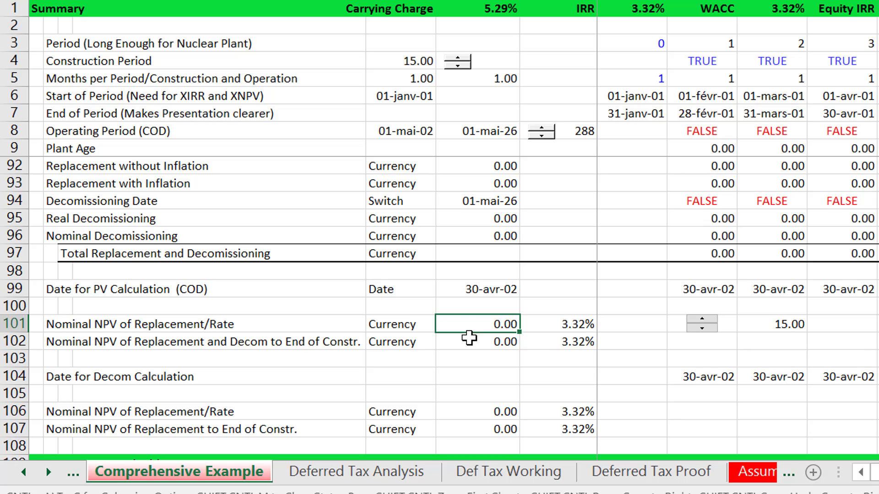
pyautogui.press('F2')
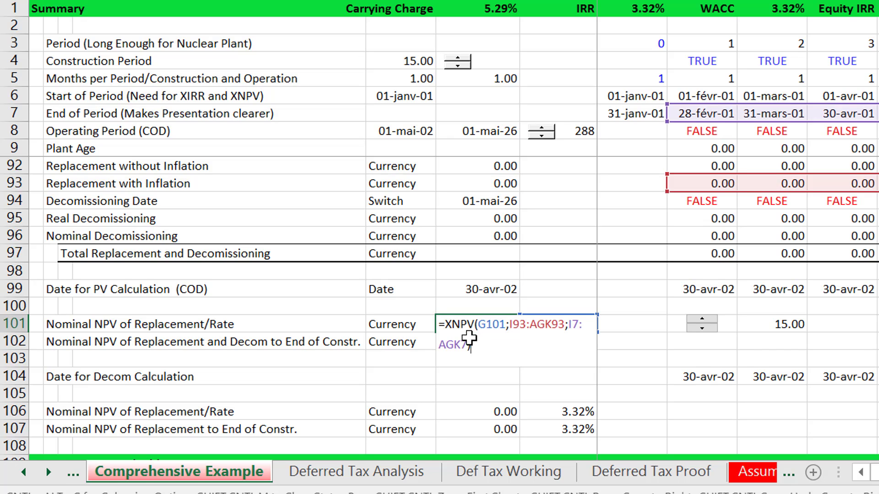
pyautogui.press('Escape')
# Inspect the XNPV formula of Nominal NPV of Replacement and Decom to End of Construction
pyautogui.press('Down')
pyautogui.press('F2')
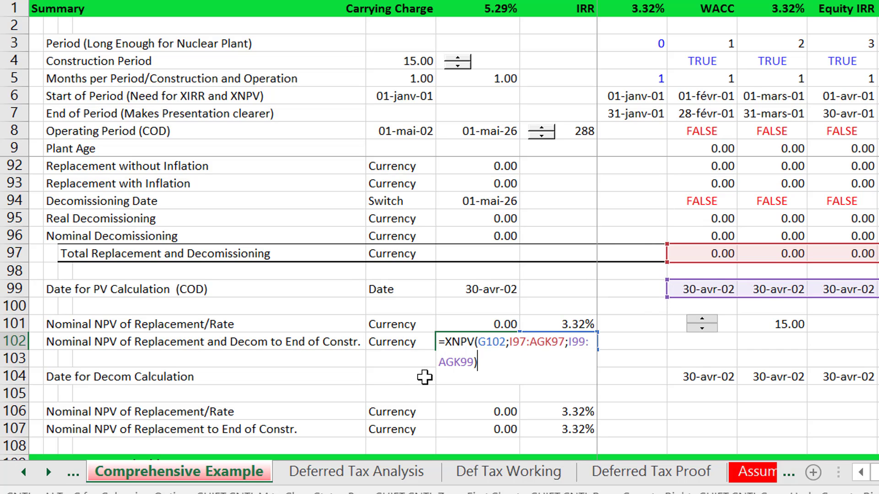
pyautogui.press('Escape')
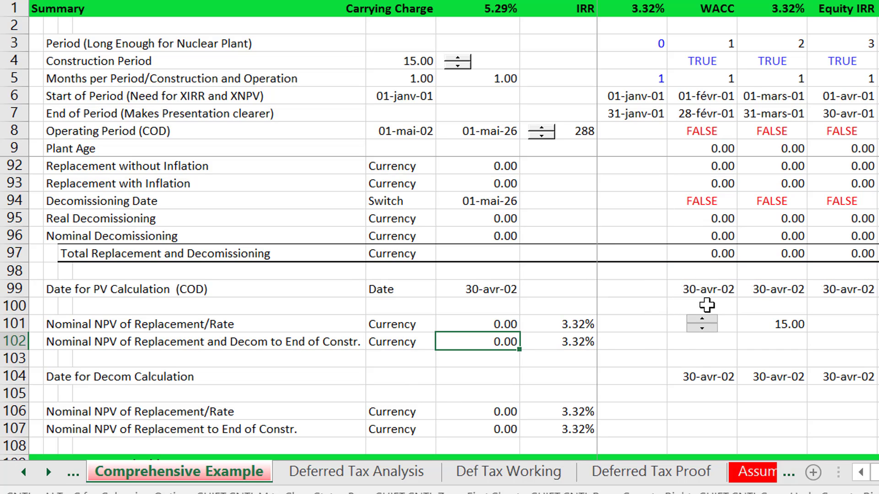
# Inspect the IF formula of Date for PV Calculation (COD) in period 1
pyautogui.click(707, 305)
pyautogui.press('Up')
pyautogui.press('F2')
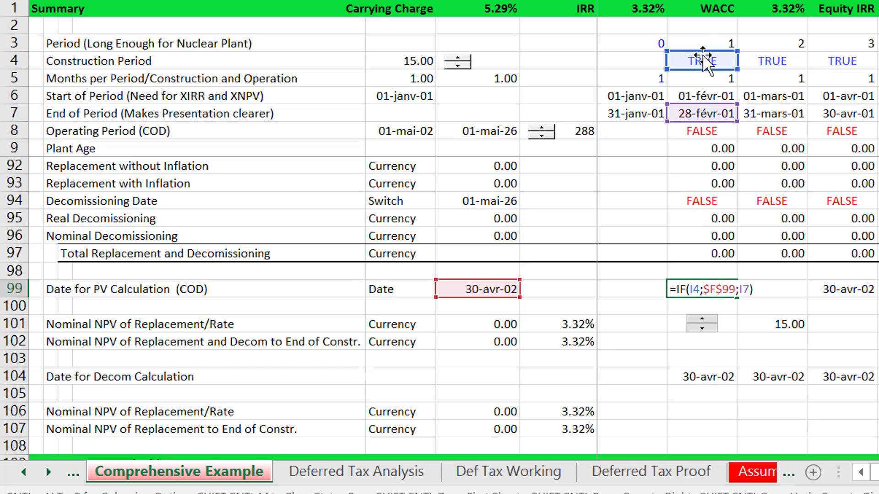
pyautogui.press('Escape')
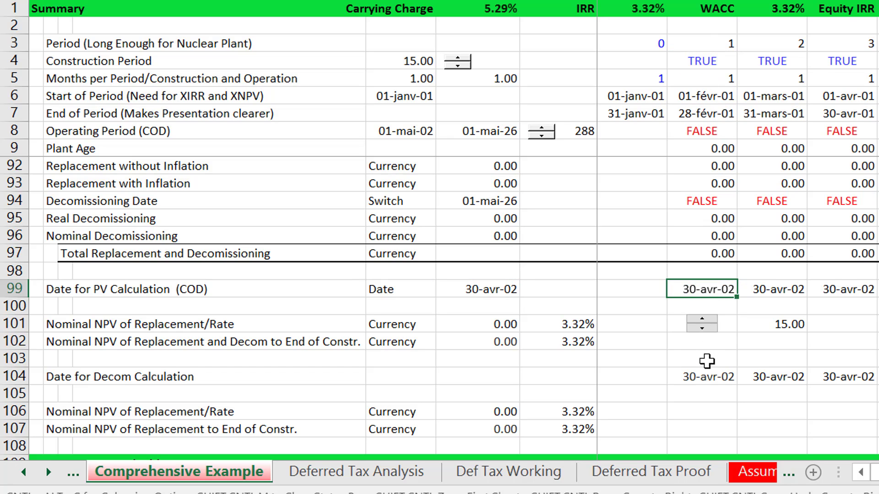
# Look over the Date for Decom Calculation row and the NPV rows around it
pyautogui.press('Down')
pyautogui.press('Down')
pyautogui.press('Down')
pyautogui.press('Down')
pyautogui.press('Down')
pyautogui.press('Down')
pyautogui.press('Left')
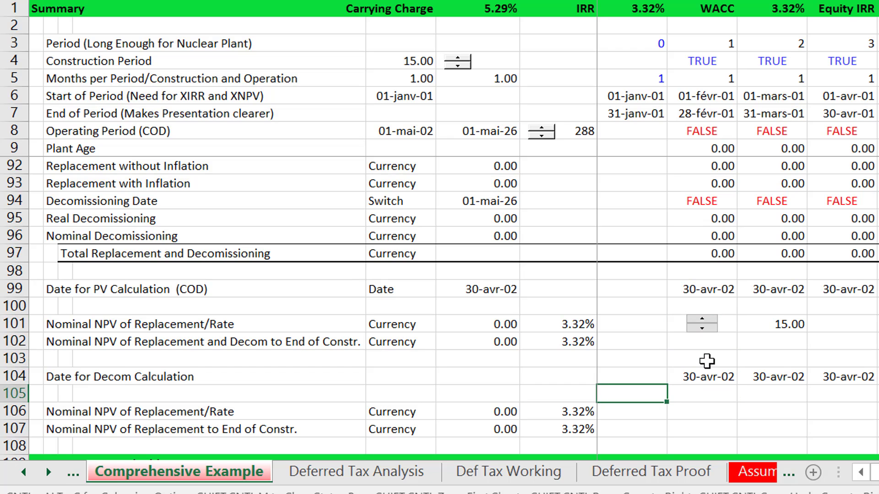
pyautogui.press('Up')
pyautogui.press('Up')
pyautogui.press('Up')
pyautogui.press('Up')
pyautogui.press('Up')
pyautogui.press('Up')
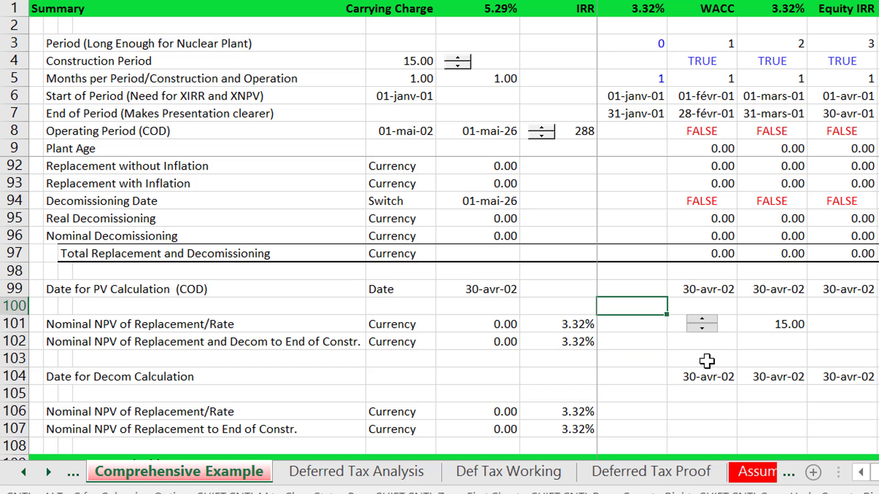
# Follow the Date for PV Calculation row across the construction periods and back to the start
pyautogui.press('Right')
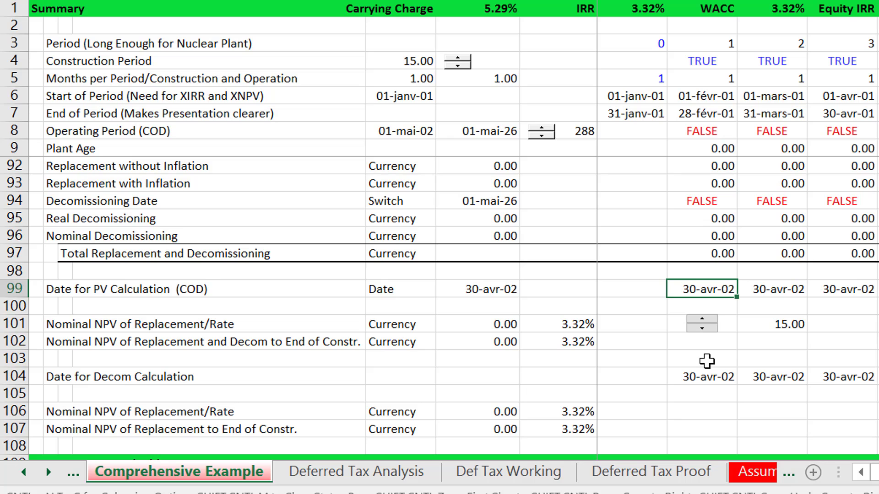
pyautogui.press('Right')
pyautogui.press('Right')
pyautogui.press('Right')
pyautogui.press('Right')
pyautogui.press('Right')
pyautogui.press('Right')
pyautogui.press('Right')
pyautogui.press('Right')
pyautogui.press('Right')
pyautogui.press('Right')
pyautogui.press('Right')
pyautogui.press('Right')
pyautogui.press('Right')
pyautogui.press('Right')
pyautogui.press('Right')
pyautogui.press('Right')
pyautogui.press('Right')
pyautogui.press('Right')
pyautogui.press('Right')
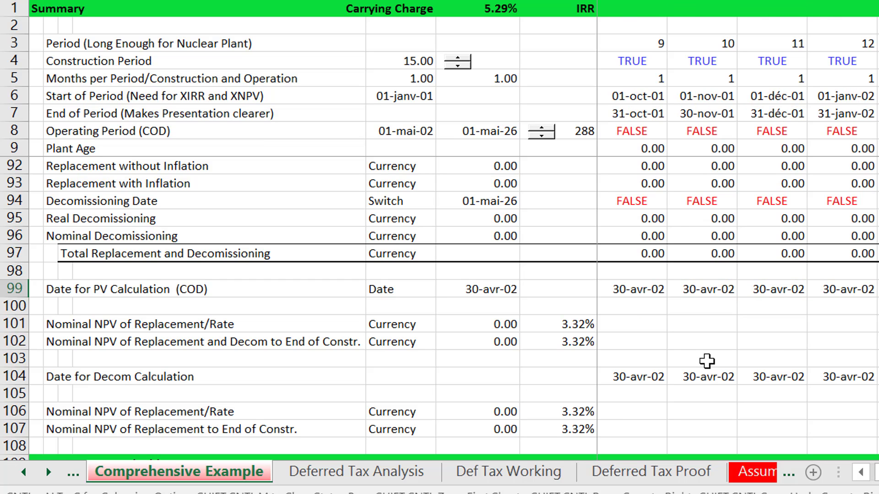
pyautogui.press('Left')
pyautogui.press('Left')
pyautogui.press('Left')
pyautogui.press('Left')
pyautogui.press('Left')
pyautogui.press('Left')
pyautogui.press('Left')
pyautogui.press('Left')
pyautogui.press('Left')
pyautogui.press('Left')
pyautogui.press('Left')
pyautogui.press('Left')
pyautogui.press('Left')
pyautogui.press('Left')
pyautogui.press('Left')
pyautogui.press('Left')
pyautogui.press('Left')
pyautogui.press('Left')
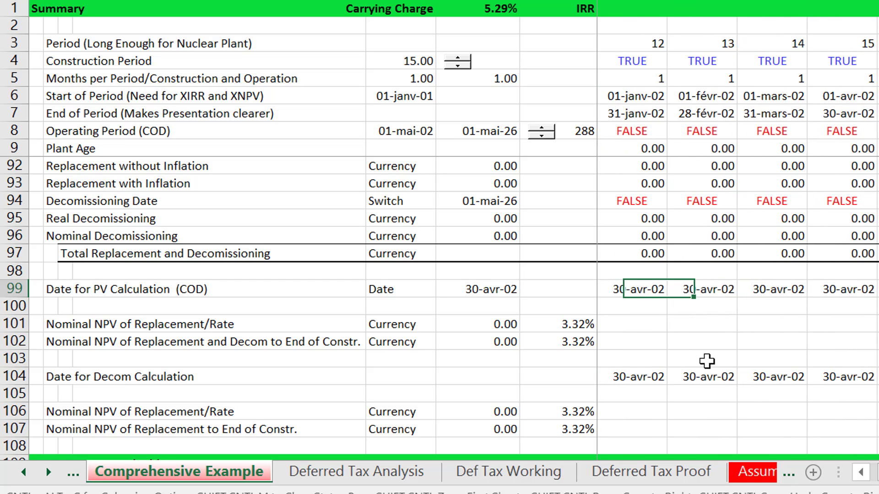
pyautogui.press('Left')
pyautogui.press('Left')
pyautogui.press('Left')
pyautogui.press('Left')
pyautogui.press('Left')
pyautogui.press('Left')
pyautogui.press('Left')
# Review the decommissioning NPV rows and the Tax Depreciation Shield section down to Depreciation Rate on Replacement
pyautogui.press('Down')
pyautogui.press('Down')
pyautogui.press('Down')
pyautogui.press('Down')
pyautogui.press('Down')
pyautogui.press('Down')
pyautogui.press('Down')
pyautogui.press('Down')
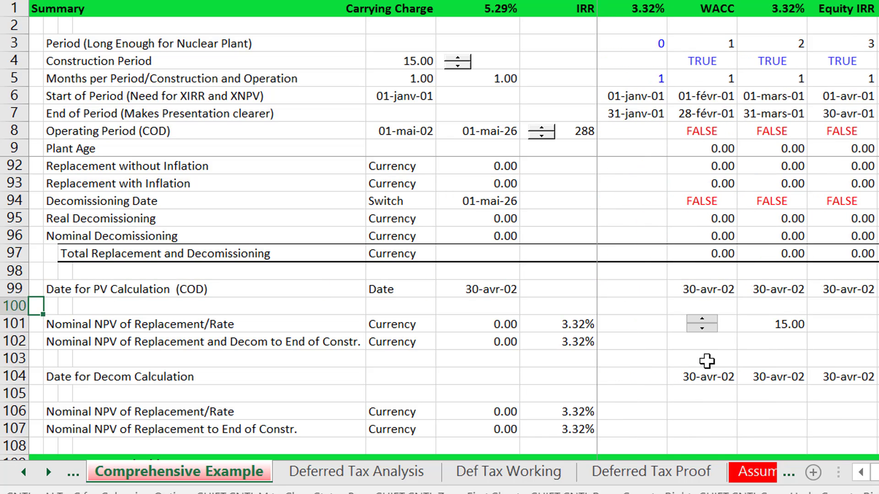
pyautogui.press('Down')
pyautogui.press('Down')
pyautogui.press('Down')
pyautogui.press('Down')
pyautogui.press('Down')
pyautogui.press('Down')
pyautogui.press('Down')
pyautogui.press('Down')
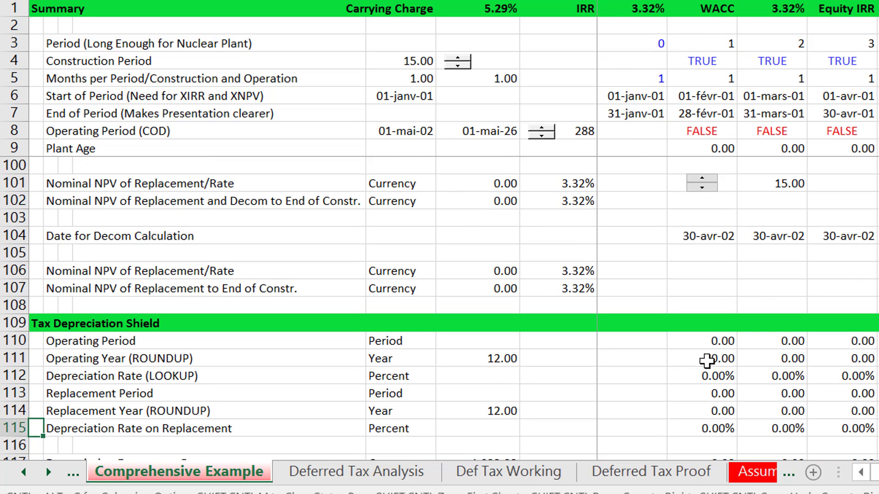
pyautogui.press('Up')
pyautogui.press('Up')
pyautogui.press('Up')
pyautogui.press('Up')
pyautogui.press('Up')
pyautogui.press('Up')
pyautogui.press('Up')
pyautogui.press('Up')
pyautogui.press('Up')
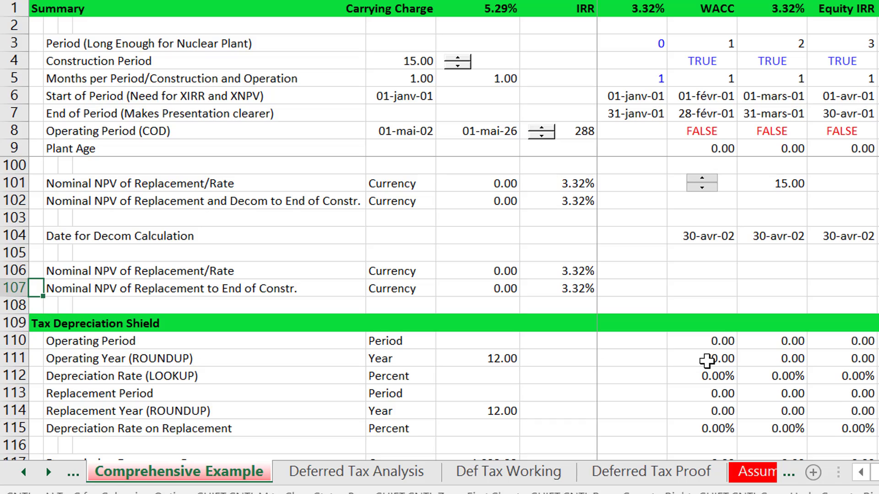
# Set the Replacement Cost in the Replacement Capital Expenditures and Decomissioning assumptions to 80
pyautogui.press('Up')
pyautogui.press('Up')
pyautogui.press('Up')
pyautogui.press('Up')
pyautogui.press('Up')
pyautogui.press('Up')
pyautogui.press('Up')
pyautogui.press('Up')
pyautogui.press('Up')
pyautogui.press('Up')
pyautogui.press('Up')
pyautogui.press('Up')
pyautogui.press('Up')
pyautogui.press('Up')
pyautogui.press('Up')
pyautogui.press('Up')
pyautogui.press('Up')
pyautogui.press('Up')
pyautogui.press('Up')
pyautogui.press('Up')
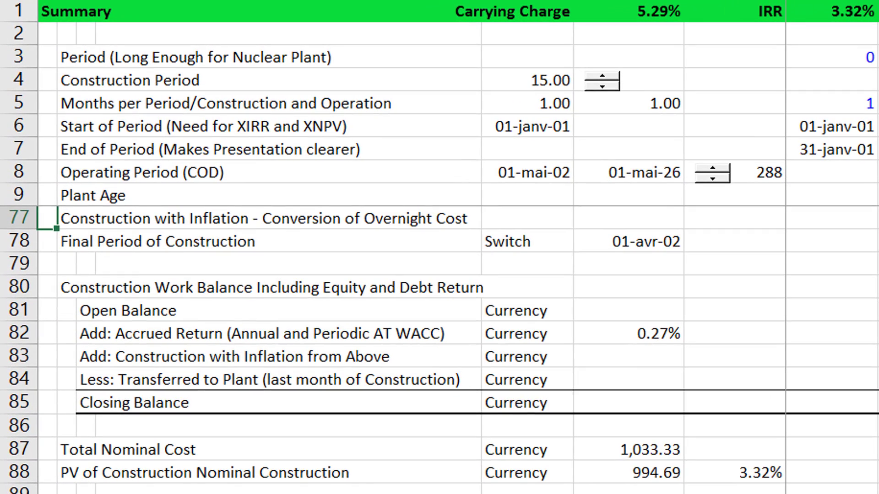
pyautogui.press('Up')
pyautogui.press('Up')
pyautogui.press('Up')
pyautogui.press('Up')
pyautogui.press('Up')
pyautogui.press('Up')
pyautogui.press('Up')
pyautogui.press('Up')
pyautogui.press('Up')
pyautogui.press('Up')
pyautogui.press('Up')
pyautogui.press('Up')
pyautogui.press('Up')
pyautogui.press('Up')
pyautogui.press('Up')
pyautogui.press('Up')
pyautogui.press('Up')
pyautogui.press('Up')
pyautogui.press('Up')
pyautogui.press('Up')
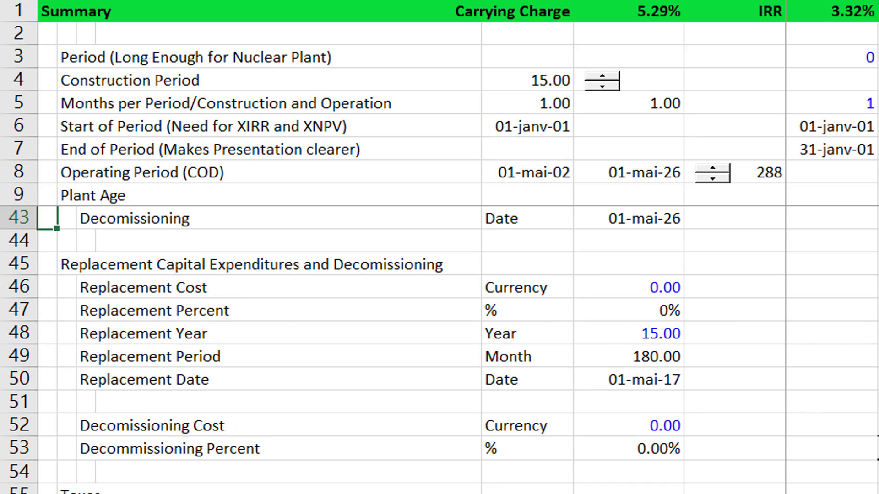
pyautogui.press('Down')
pyautogui.press('Down')
pyautogui.press('Down')
pyautogui.press('Right')
pyautogui.press('Right')
pyautogui.press('Right')
pyautogui.press('Right')
pyautogui.press('Right')
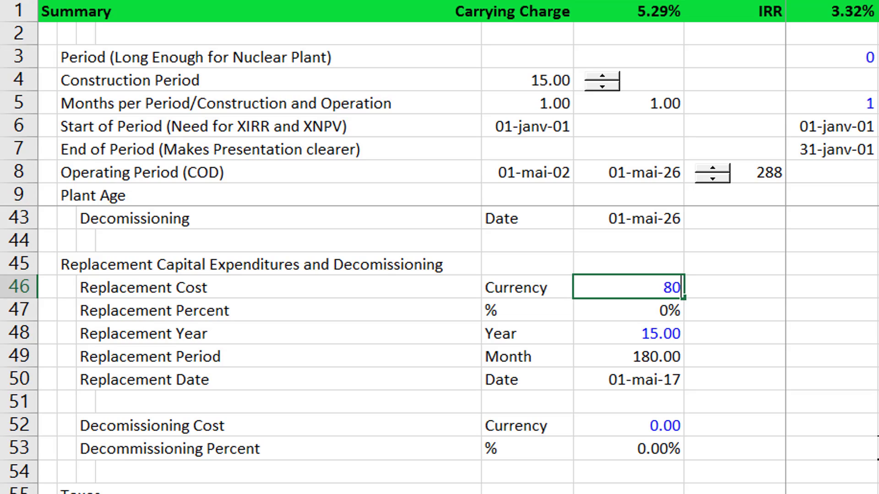
pyautogui.press('Down')
# Set the Decomissioning Cost in the same assumptions block to 100
pyautogui.press('Down')
pyautogui.press('Down')
pyautogui.press('Down')
pyautogui.press('Down')
pyautogui.press('Down')
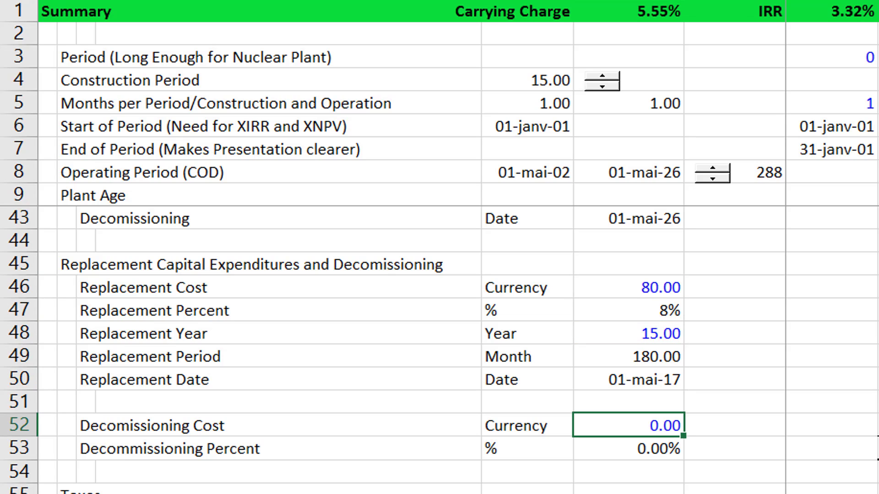
pyautogui.write('100')
pyautogui.press('Return')
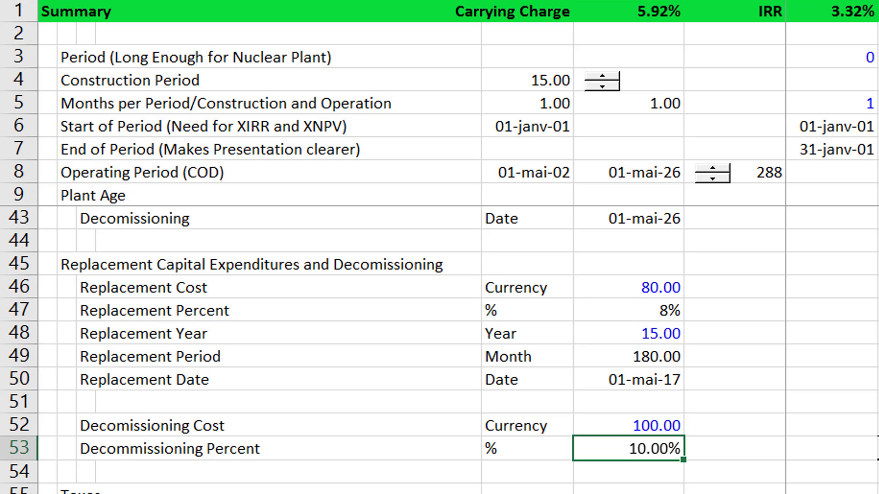
# Review the real and nominal decommissioning rows and the replacement and decommissioning NPV rows down to the Tax Depreciation Shield heading
pyautogui.press('Down')
pyautogui.press('Down')
pyautogui.press('Down')
pyautogui.press('Down')
pyautogui.press('Down')
pyautogui.press('Down')
pyautogui.press('Down')
pyautogui.press('Down')
pyautogui.press('Down')
pyautogui.press('Down')
pyautogui.press('Down')
pyautogui.press('Down')
pyautogui.press('Down')
pyautogui.press('Down')
pyautogui.press('Down')
pyautogui.press('Down')
pyautogui.press('Down')
pyautogui.press('Down')
pyautogui.press('Down')
pyautogui.press('Down')
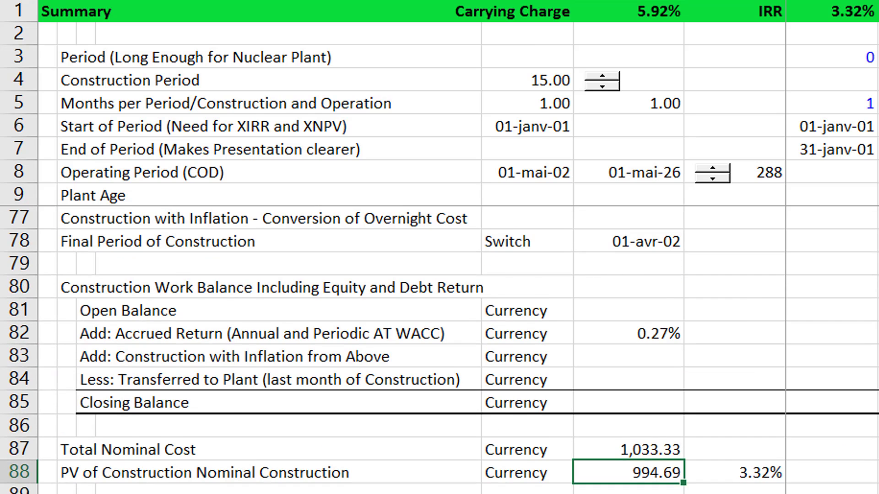
pyautogui.press('Down')
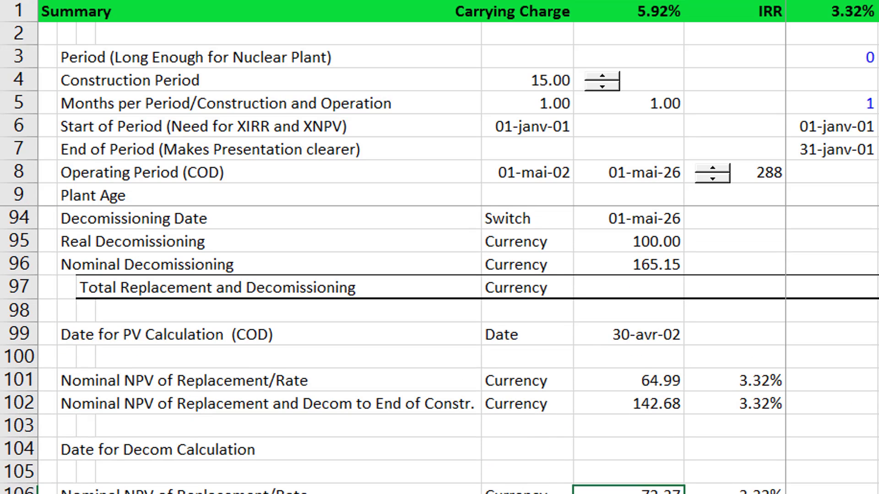
pyautogui.scroll(-3, 440, 349)
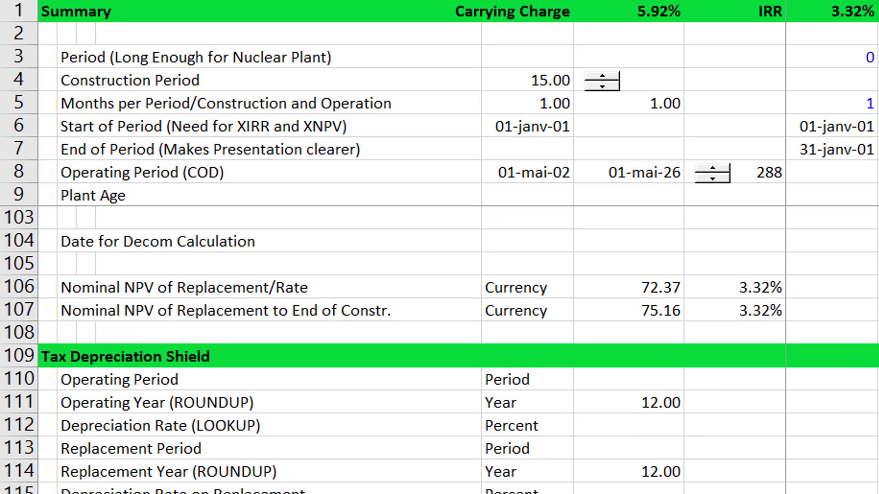
# Examine the Tax Depreciation Shield section, from the depreciation rates through the expense and deduction rows to PV of Tax Shield to COD
pyautogui.click(877, 488)
pyautogui.press('Up')
pyautogui.press('Up')
pyautogui.press('Up')
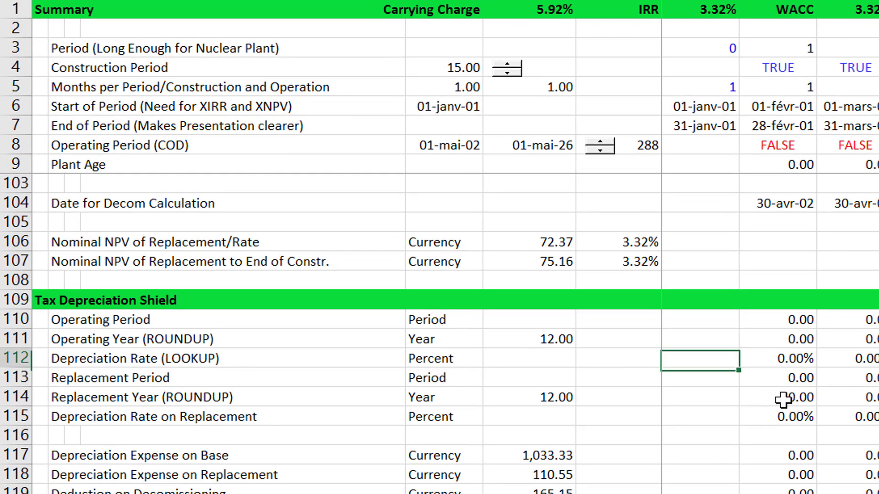
pyautogui.press('Left')
pyautogui.press('Left')
pyautogui.press('Up')
pyautogui.press('Down')
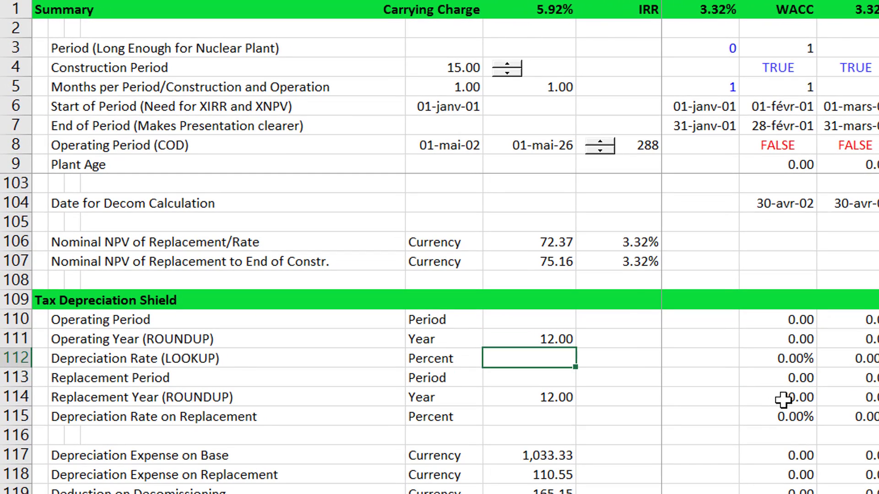
pyautogui.press('Down')
pyautogui.press('Down')
pyautogui.press('Down')
pyautogui.press('Down')
pyautogui.press('Down')
pyautogui.press('Down')
pyautogui.press('Down')
pyautogui.press('Down')
pyautogui.press('Down')
pyautogui.press('Down')
pyautogui.press('Down')
pyautogui.press('Down')
pyautogui.press('Down')
pyautogui.press('Down')
pyautogui.press('Down')
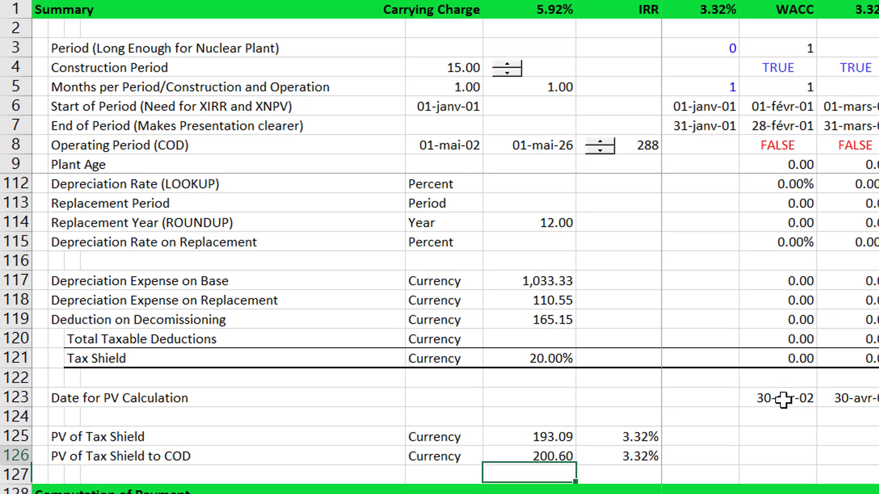
# Trace the tax shield rows back up to Nominal NPV of Replacement to End of Constr
pyautogui.press('Up')
pyautogui.press('Up')
pyautogui.press('Up')
pyautogui.press('Up')
pyautogui.press('Up')
pyautogui.press('Up')
pyautogui.press('Up')
pyautogui.press('Up')
pyautogui.press('Up')
pyautogui.press('Up')
pyautogui.press('Up')
pyautogui.press('Up')
pyautogui.press('Up')
pyautogui.press('Up')
pyautogui.press('Up')
pyautogui.press('Up')
pyautogui.press('Up')
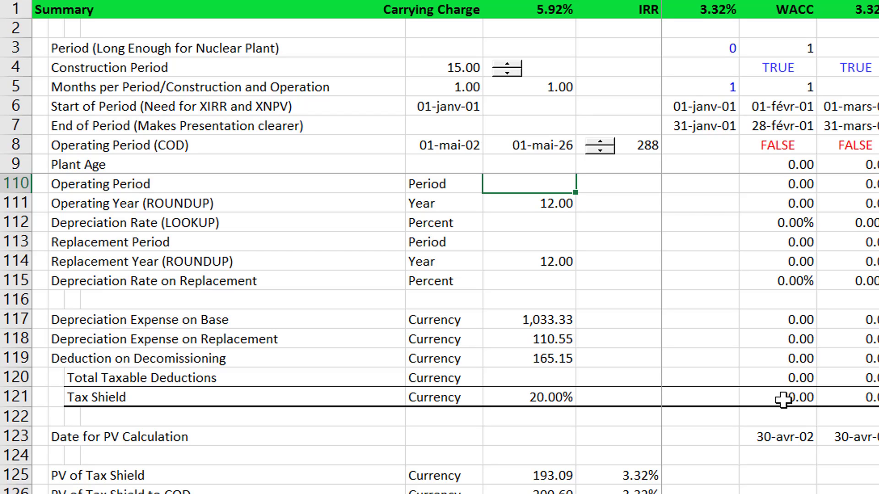
pyautogui.scroll(1, 783, 400)
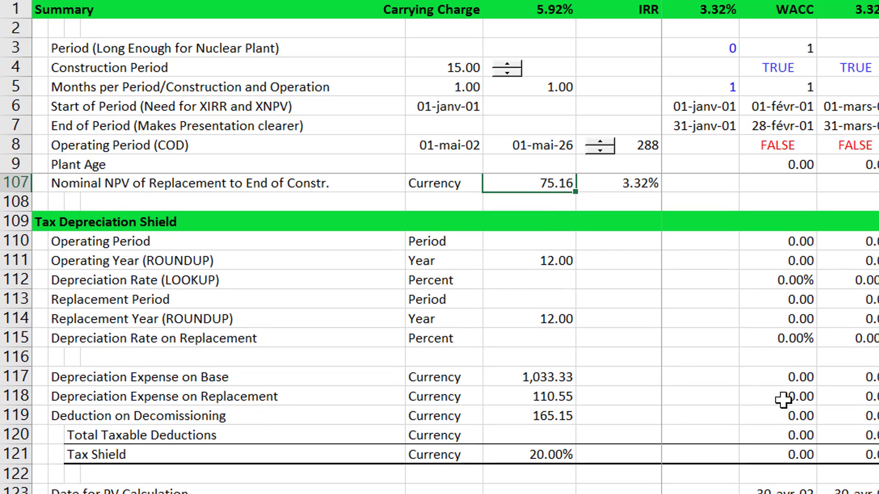
# Review the Computation of Payment section from Base Construction down to Total Payment Including Taxes
pyautogui.press('Down')
pyautogui.press('Down')
pyautogui.press('Down')
pyautogui.press('Down')
pyautogui.press('Down')
pyautogui.press('Down')
pyautogui.press('Down')
pyautogui.press('Down')
pyautogui.press('Down')
pyautogui.press('Down')
pyautogui.press('Down')
pyautogui.press('Down')
pyautogui.press('Down')
pyautogui.press('Down')
pyautogui.press('Down')
pyautogui.press('Down')
pyautogui.press('Down')
pyautogui.press('Down')
pyautogui.press('Down')
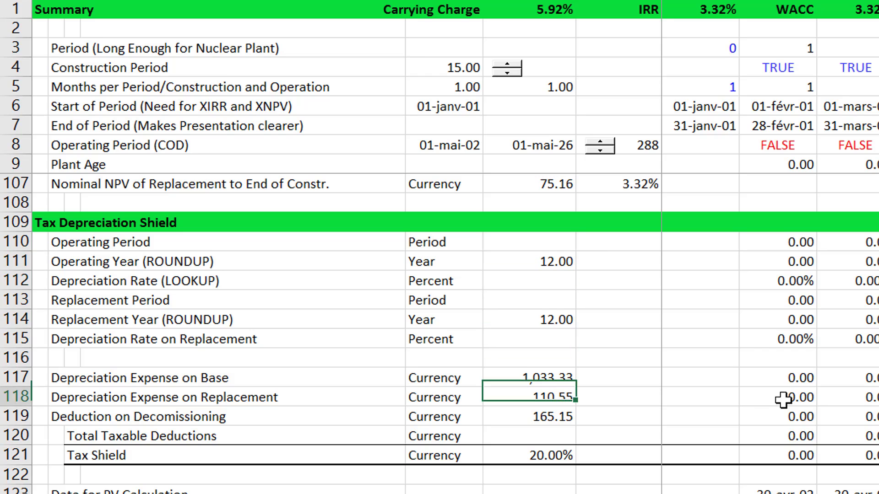
pyautogui.press('Down')
pyautogui.press('Down')
pyautogui.press('Down')
pyautogui.press('Down')
pyautogui.press('Down')
pyautogui.press('Down')
pyautogui.press('Down')
pyautogui.press('Down')
pyautogui.press('Down')
pyautogui.press('Down')
pyautogui.press('Down')
pyautogui.press('Down')
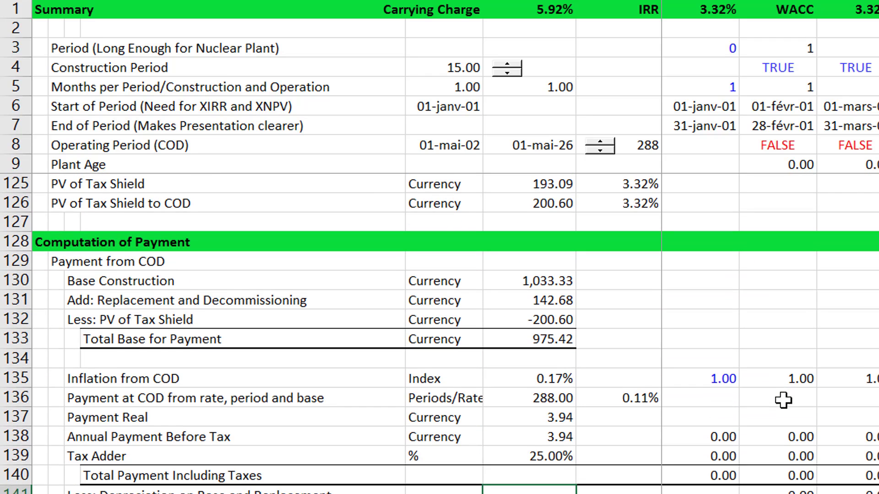
pyautogui.press('Up')
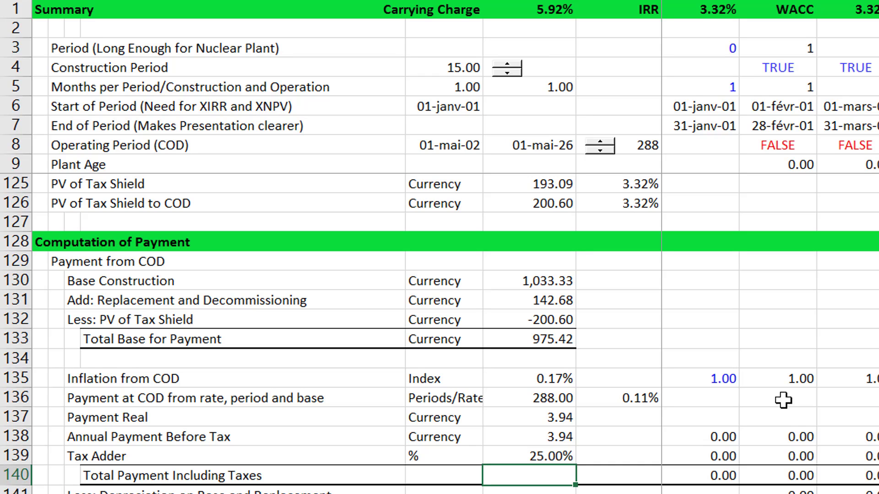
# Trace the model back up from Total Payment Including Taxes through the PV of Tax Shield rows to Operating Year (ROUNDUP)
pyautogui.press('Up')
pyautogui.press('Up')
pyautogui.press('Up')
pyautogui.press('Up')
pyautogui.press('Up')
pyautogui.press('Up')
pyautogui.press('Up')
pyautogui.press('Up')
pyautogui.press('Up')
pyautogui.press('Up')
pyautogui.press('Up')
pyautogui.press('Up')
pyautogui.press('Up')
pyautogui.press('Up')
pyautogui.press('Up')
pyautogui.press('Up')
pyautogui.press('Up')
pyautogui.press('Up')
pyautogui.press('Up')
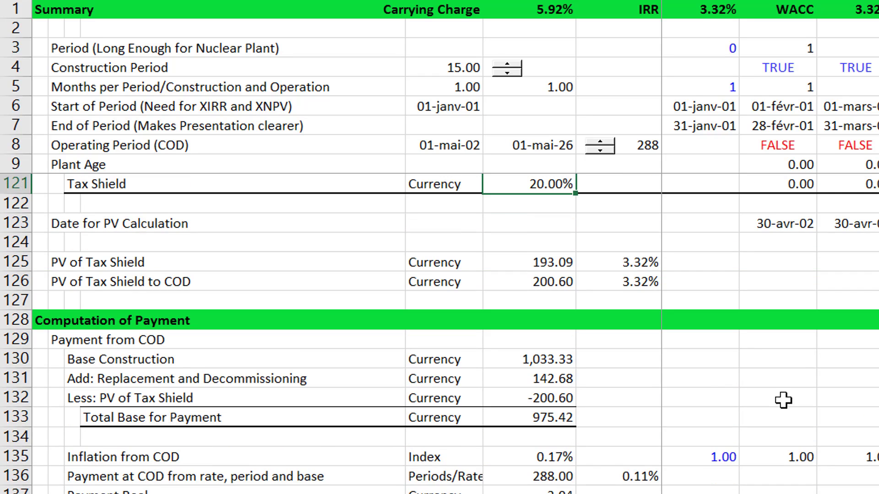
pyautogui.press('Up')
pyautogui.press('Up')
pyautogui.press('Up')
pyautogui.press('Up')
pyautogui.press('Up')
pyautogui.press('Up')
pyautogui.press('Up')
pyautogui.press('Up')
pyautogui.press('Up')
pyautogui.press('Up')
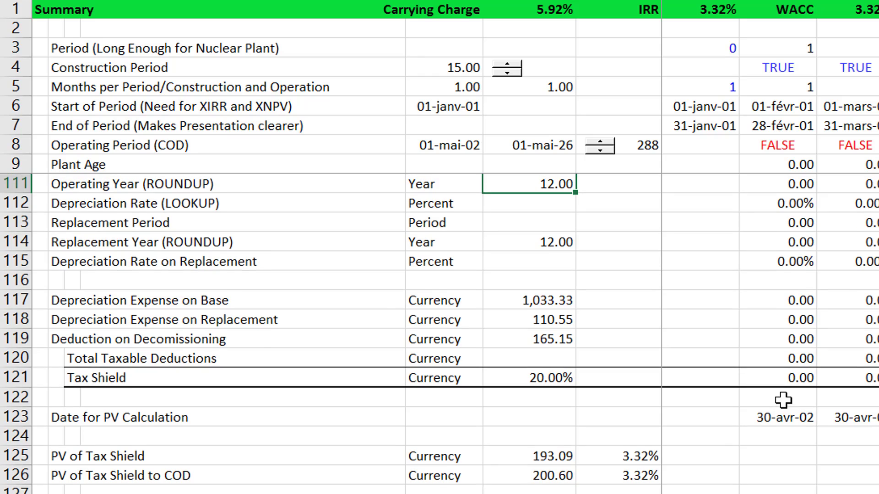
# Review the depreciation expense, decommissioning deduction and Tax Shield rows down to PV of Tax Shield
pyautogui.press('Down')
pyautogui.press('Down')
pyautogui.press('Down')
pyautogui.press('Down')
pyautogui.press('Down')
pyautogui.press('Down')
pyautogui.press('Down')
pyautogui.press('Down')
pyautogui.press('Down')
pyautogui.press('Down')
pyautogui.press('Down')
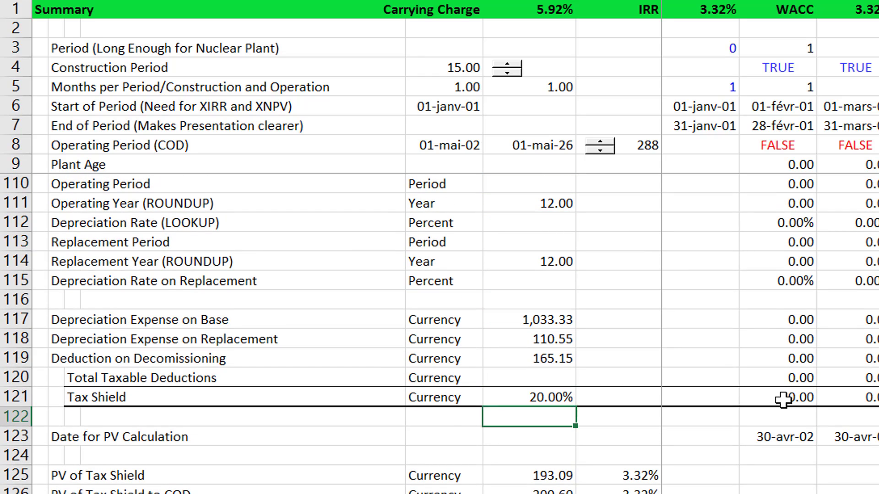
pyautogui.press('Down')
pyautogui.press('Down')
pyautogui.press('Down')
pyautogui.press('Down')
pyautogui.press('Up')
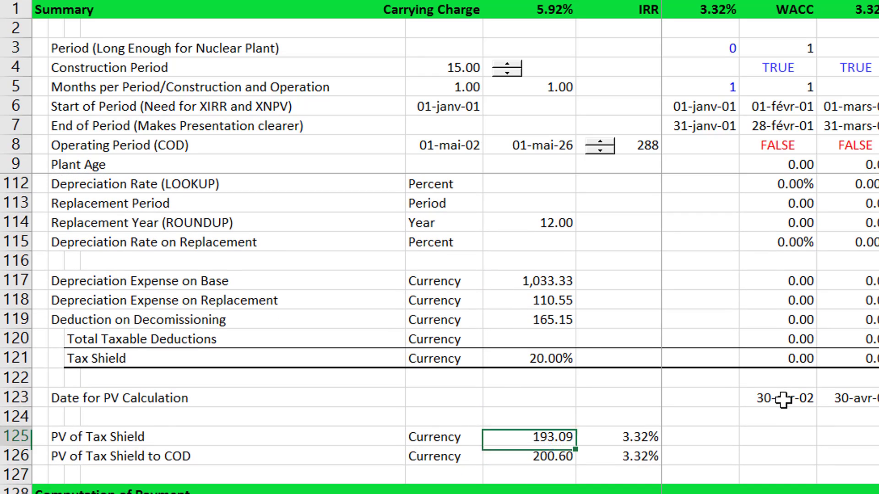
# Examine the period 1 cells of the tax shield calculation, from Date for PV Calculation up to Depreciation Rate on Replacement
pyautogui.press('Up')
pyautogui.press('Up')
pyautogui.press('Right')
pyautogui.press('Right')
pyautogui.press('Right')
pyautogui.press('Up')
pyautogui.press('Up')
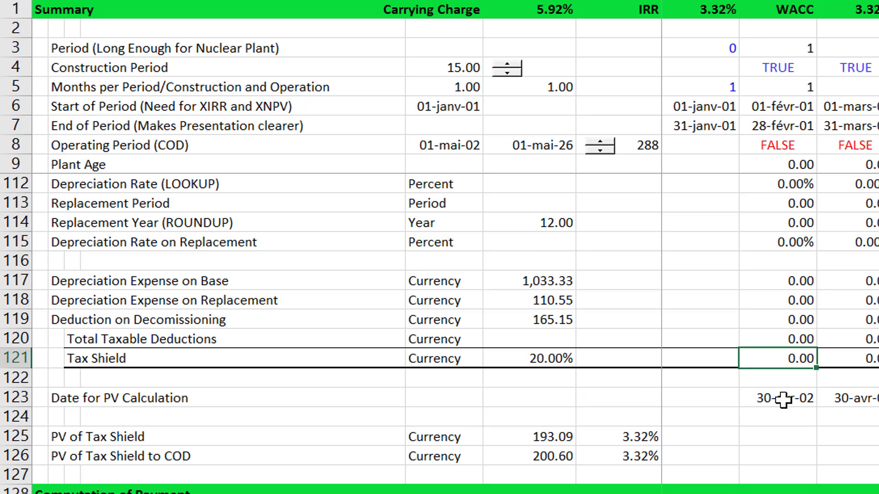
pyautogui.press('Up')
pyautogui.press('Up')
pyautogui.press('Up')
pyautogui.press('Down')
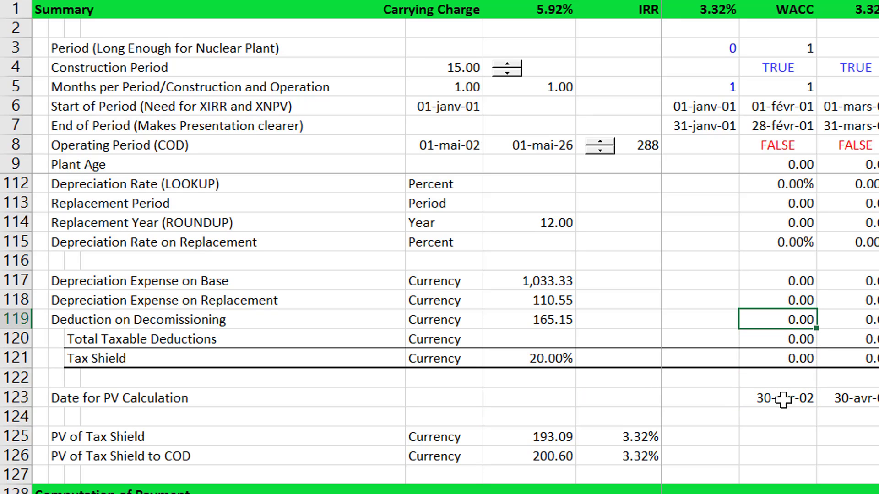
pyautogui.press('Up')
pyautogui.press('Up')
pyautogui.press('Up')
pyautogui.press('Up')
pyautogui.press('Up')
pyautogui.press('Up')
pyautogui.press('Up')
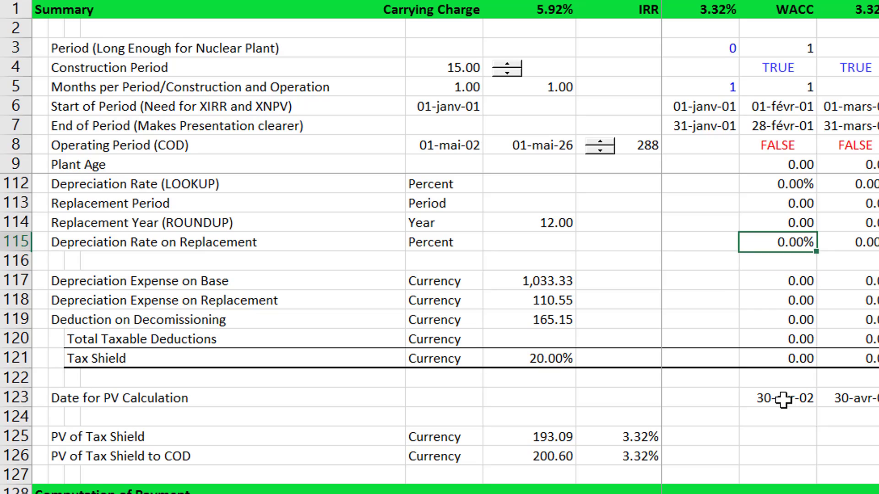
# Inspect the period 1 formulas for Operating Year (ROUNDUP) and Depreciation Rate (LOOKUP) in the Tax Depreciation Shield section
pyautogui.press('Up')
pyautogui.press('Up')
pyautogui.press('Up')
pyautogui.press('Up')
pyautogui.press('Down')
pyautogui.press('Down')
pyautogui.press('Down')
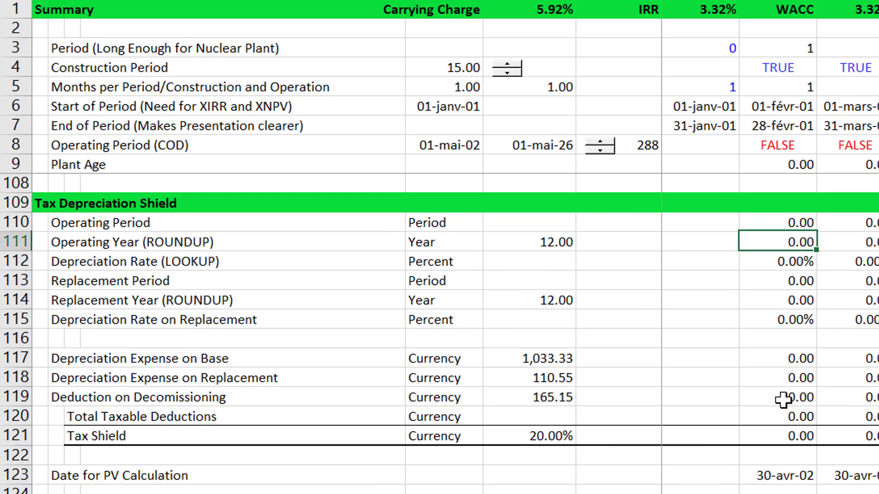
pyautogui.press('Down')
pyautogui.press('Up')
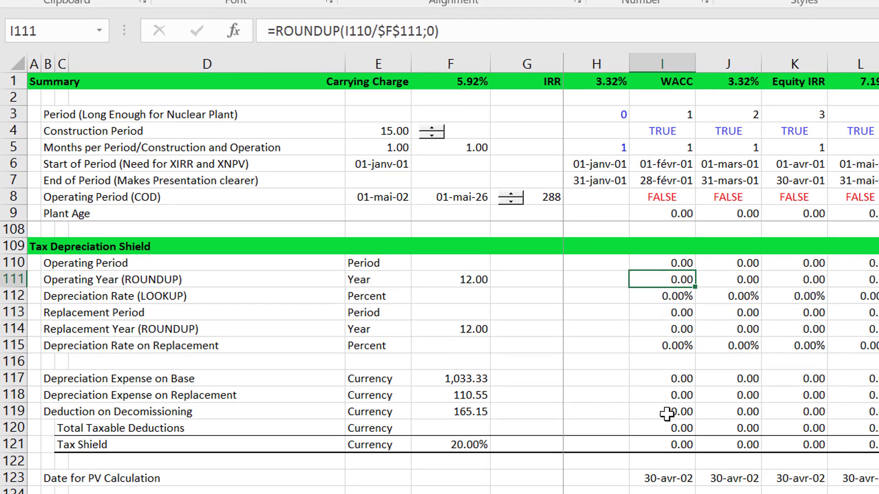
pyautogui.press('Down')
pyautogui.press('Up')
pyautogui.press('Down')
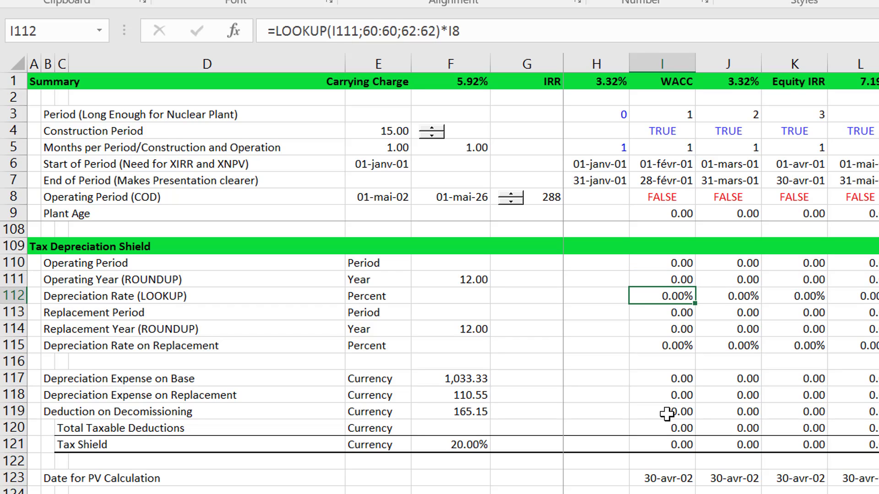
# Follow the tax shield rows down from Depreciation Rate (LOOKUP) into the Computation of Payment section
pyautogui.press('Down')
pyautogui.press('Down')
pyautogui.press('Down')
pyautogui.press('Down')
pyautogui.press('Down')
pyautogui.press('Down')
pyautogui.press('Down')
pyautogui.press('Down')
pyautogui.press('Down')
pyautogui.press('Down')
pyautogui.press('Down')
pyautogui.press('Down')
pyautogui.press('Down')
pyautogui.press('Down')
pyautogui.press('Down')
pyautogui.press('Down')
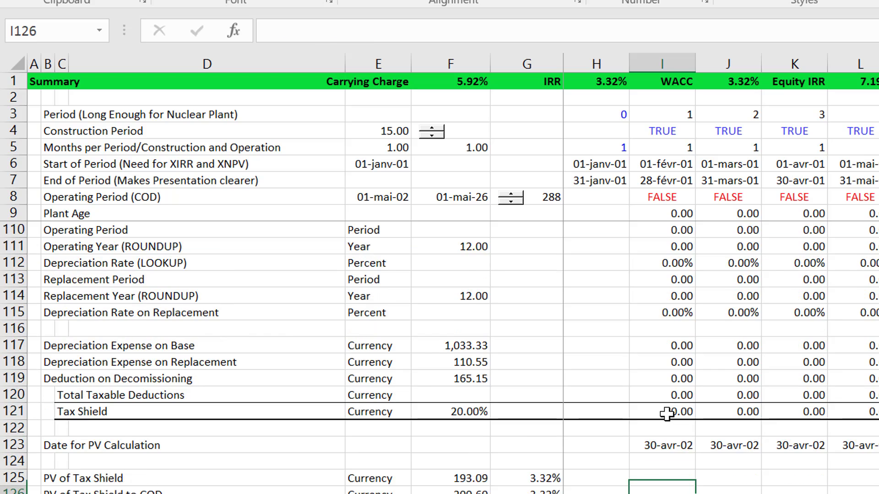
pyautogui.press('Left')
pyautogui.press('Left')
pyautogui.press('Left')
pyautogui.press('Left')
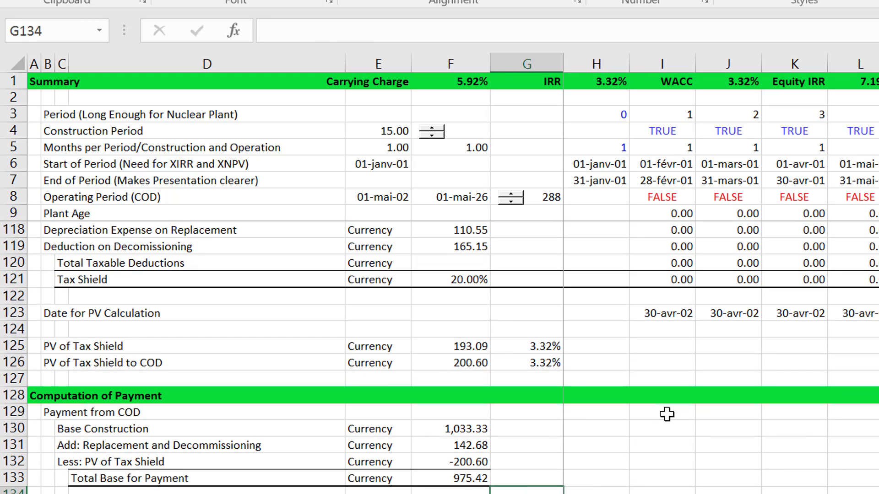
# Inspect the source references of Base Construction, Replacement and Decommissioning, and PV of Tax Shield under Payment from COD
pyautogui.press('Down')
pyautogui.press('Down')
pyautogui.press('Down')
pyautogui.press('Down')
pyautogui.press('Up')
pyautogui.press('Up')
pyautogui.press('Up')
pyautogui.press('Up')
pyautogui.press('Up')
pyautogui.press('Up')
pyautogui.press('Up')
pyautogui.press('Up')
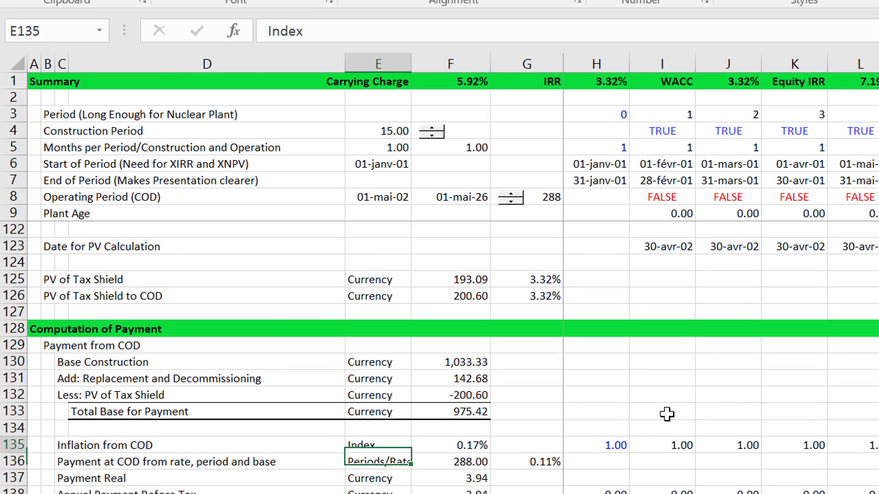
pyautogui.press('Right')
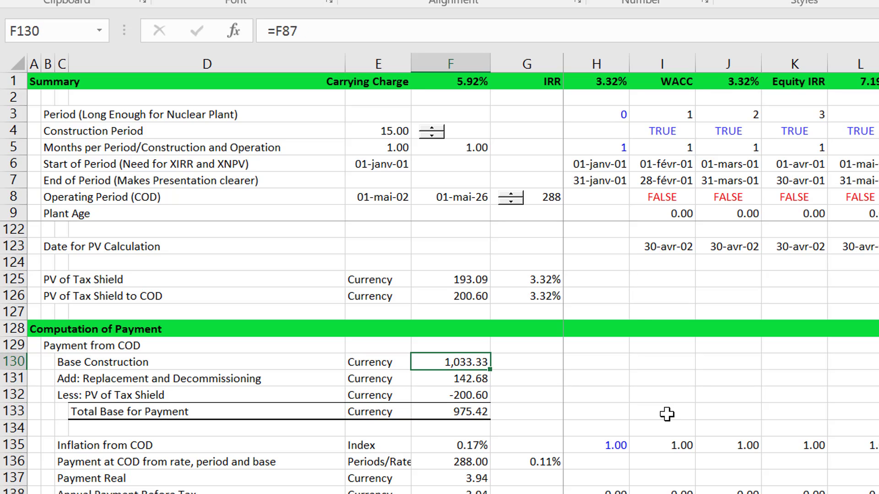
pyautogui.press('Down')
pyautogui.press('Left')
pyautogui.press('Right')
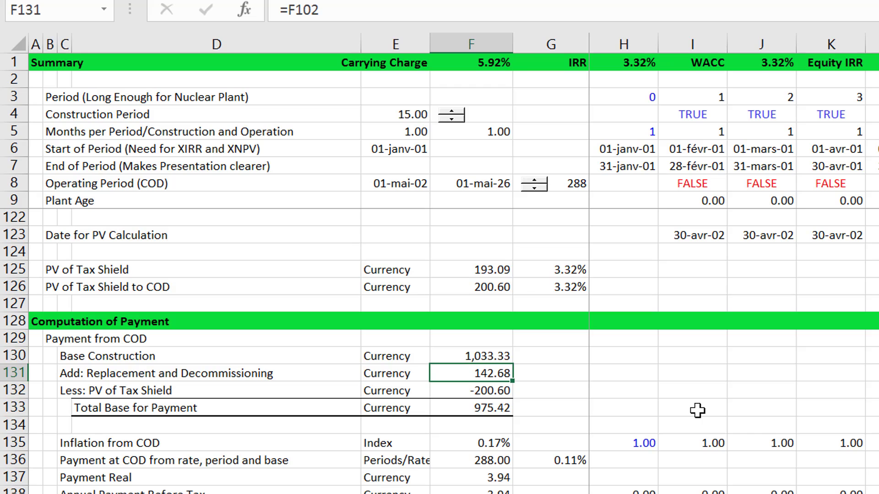
pyautogui.press('Down')
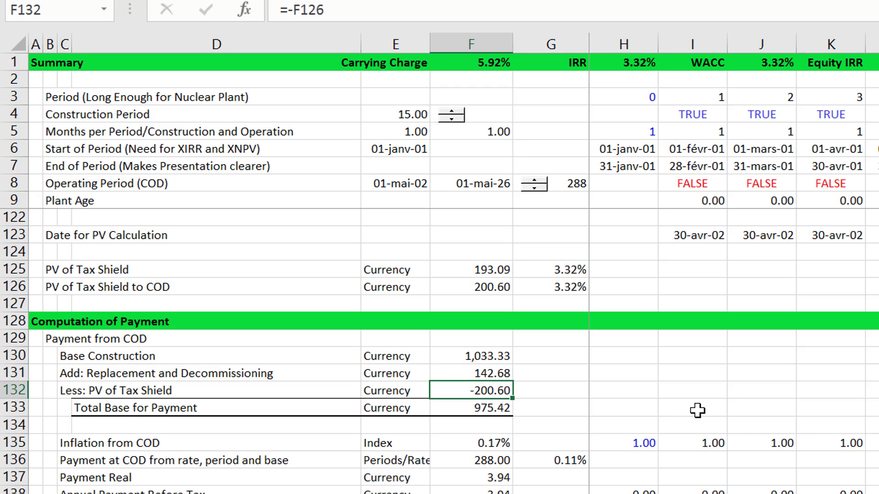
# Check the payment formulas from Total Base for Payment down to Tax Adder, ending on the Inflation from COD reference
pyautogui.press('Down')
pyautogui.press('Down')
pyautogui.press('Down')
pyautogui.press('Down')
pyautogui.press('Down')
pyautogui.press('Down')
pyautogui.press('Down')
pyautogui.press('Down')
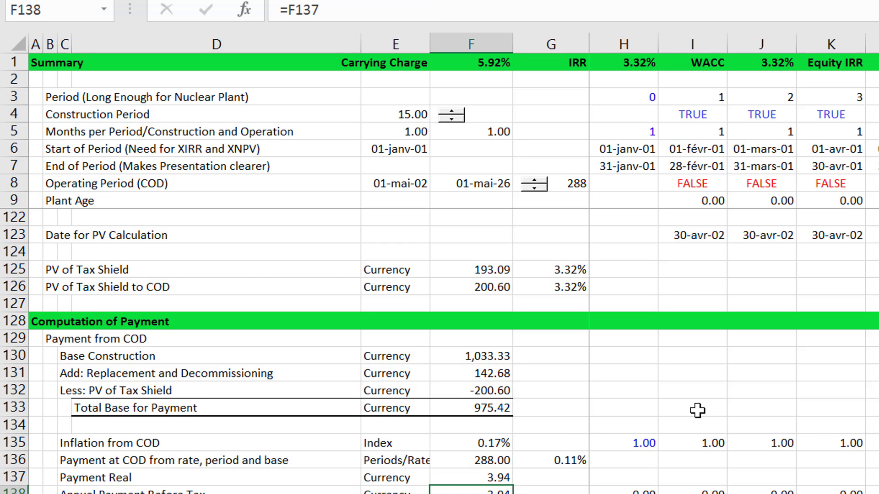
pyautogui.press('Down')
pyautogui.press('Down')
pyautogui.press('Up')
pyautogui.press('Up')
pyautogui.press('Up')
pyautogui.press('Up')
pyautogui.press('Up')
pyautogui.press('Up')
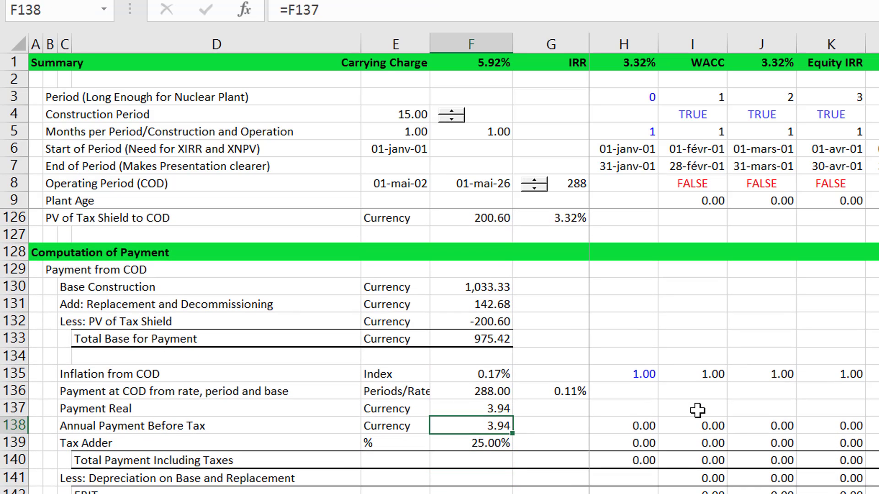
pyautogui.press('Up')
pyautogui.press('Up')
pyautogui.press('Down')
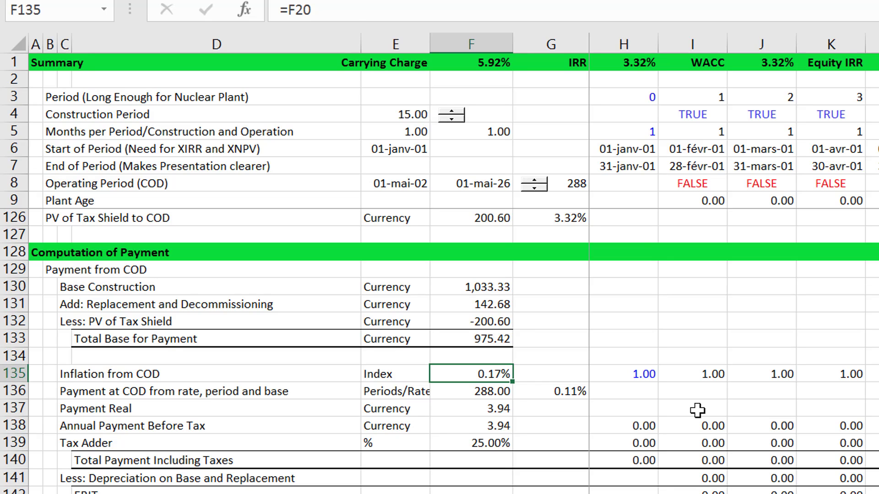
# Review the rows from Inflation from COD down to the tax rate row below EBIT and back
pyautogui.press('Down')
pyautogui.press('Down')
pyautogui.press('Down')
pyautogui.press('Down')
pyautogui.press('Down')
pyautogui.press('Down')
pyautogui.press('Down')
pyautogui.press('Down')
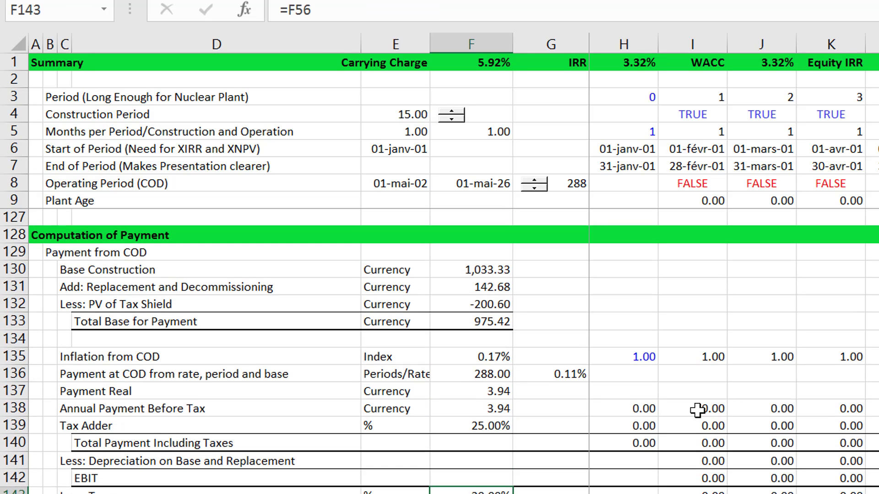
pyautogui.press('Up')
pyautogui.press('Up')
pyautogui.press('Up')
pyautogui.press('Up')
pyautogui.press('Up')
pyautogui.press('Up')
pyautogui.press('Up')
pyautogui.press('Up')
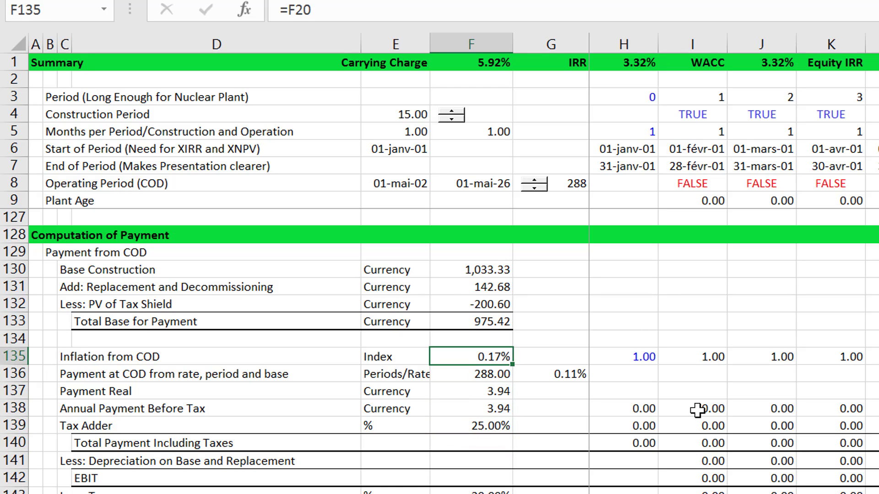
# Examine the payment periods and rate inputs and the PMT formula behind Payment Real
pyautogui.press('Down')
pyautogui.press('Down')
pyautogui.press('Down')
pyautogui.press('Down')
pyautogui.press('Down')
pyautogui.press('Down')
pyautogui.press('Down')
pyautogui.press('Down')
pyautogui.press('Down')
pyautogui.press('Down')
pyautogui.press('Down')
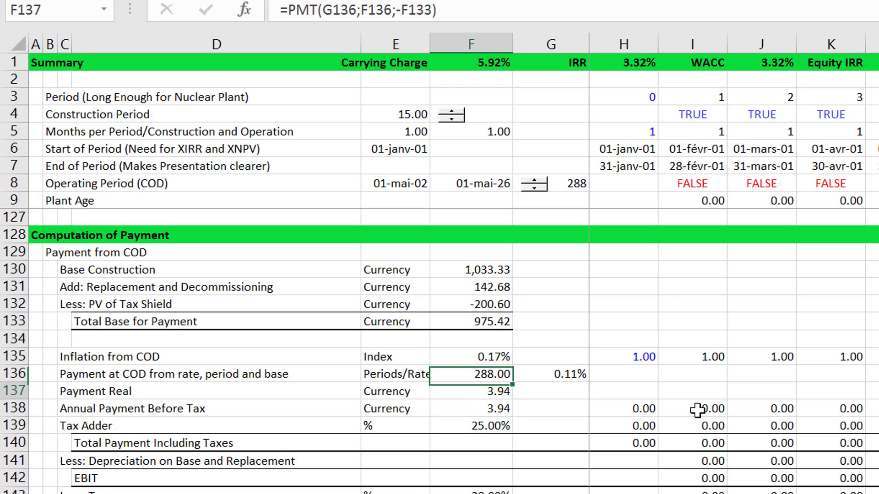
# Review the Computation of Payment rows between Payment from COD and Operating Cash Flow
pyautogui.press('Up')
pyautogui.press('Up')
pyautogui.press('Up')
pyautogui.press('Up')
pyautogui.press('Up')
pyautogui.press('Up')
pyautogui.press('Up')
pyautogui.press('Up')
pyautogui.press('Up')
pyautogui.press('Up')
pyautogui.press('Up')
pyautogui.press('Up')
pyautogui.press('Up')
pyautogui.press('Up')
pyautogui.press('Up')
pyautogui.press('Up')
pyautogui.press('Up')
pyautogui.press('Up')
pyautogui.press('Up')
pyautogui.press('Up')
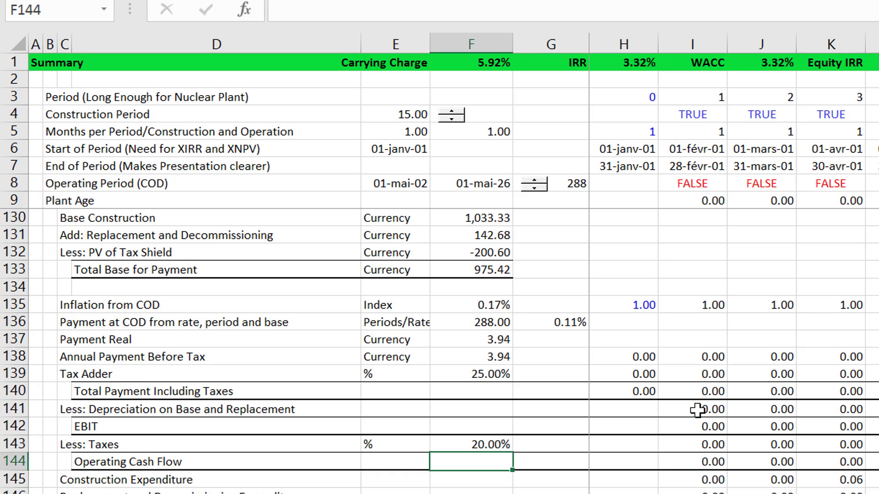
pyautogui.press('Down')
pyautogui.press('Down')
pyautogui.press('Down')
pyautogui.press('Down')
pyautogui.press('Down')
pyautogui.press('Down')
pyautogui.press('Down')
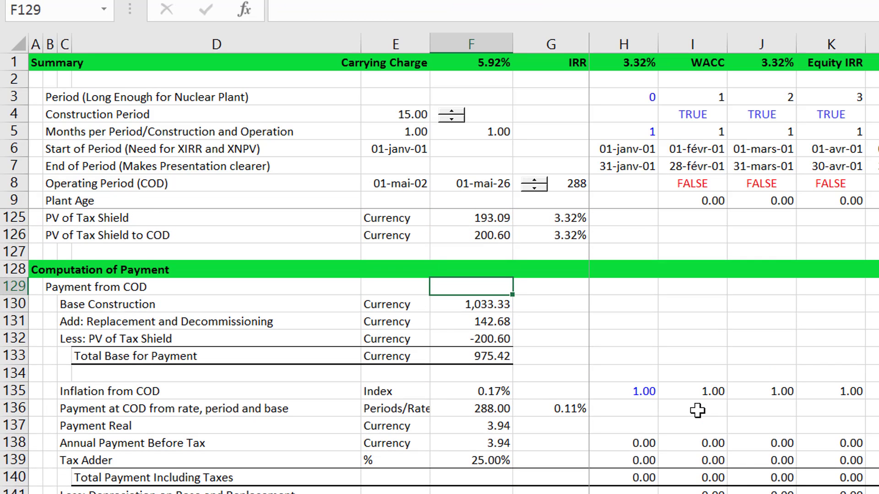
# Inspect the formulas of Total Base for Payment and the payment periods, ending with the PMT formula of Payment Real
pyautogui.press('F2')
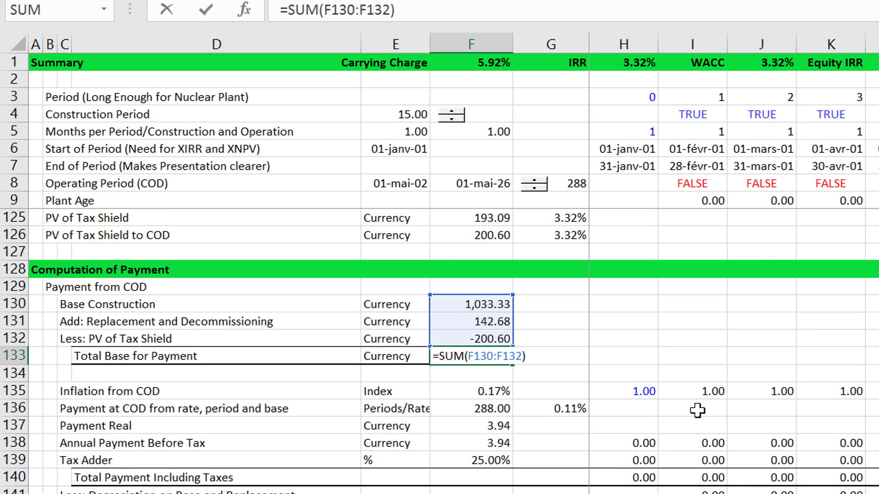
pyautogui.press('Escape')
pyautogui.press('Down')
pyautogui.press('Down')
pyautogui.press('Down')
pyautogui.press('F2')
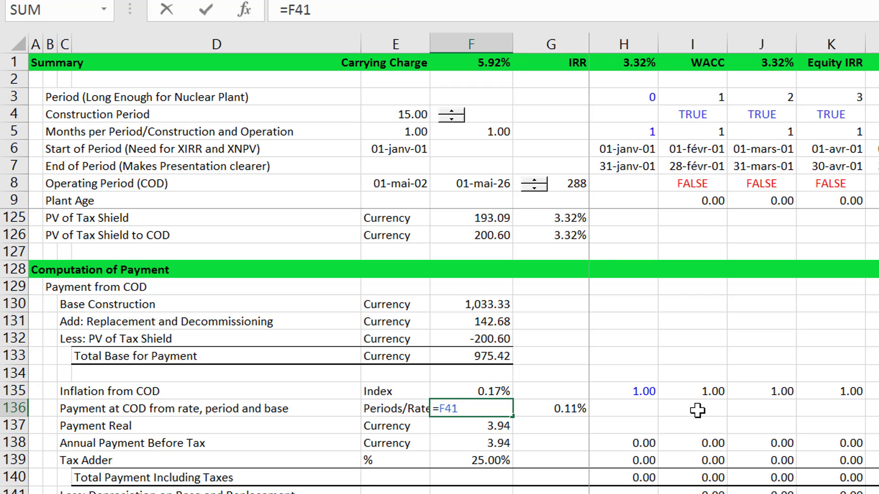
pyautogui.press('Down')
pyautogui.press('Up')
pyautogui.press('Right')
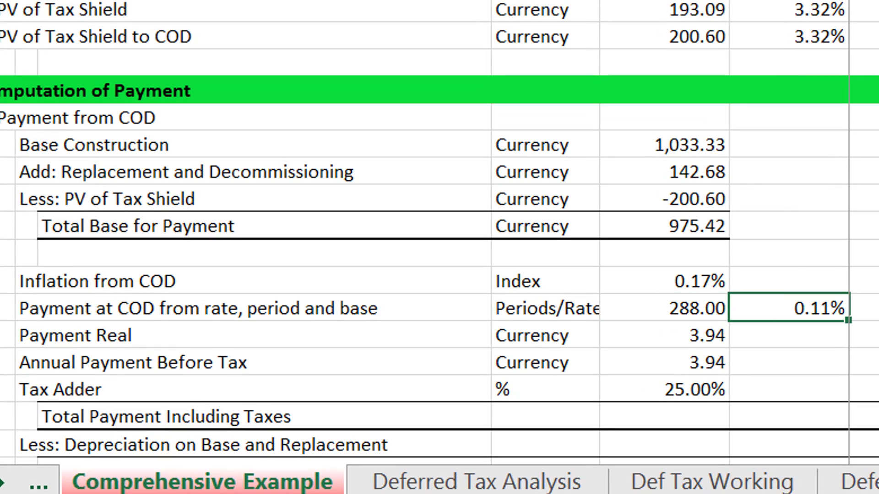
pyautogui.press('Down')
pyautogui.press('Left')
pyautogui.press('F2')
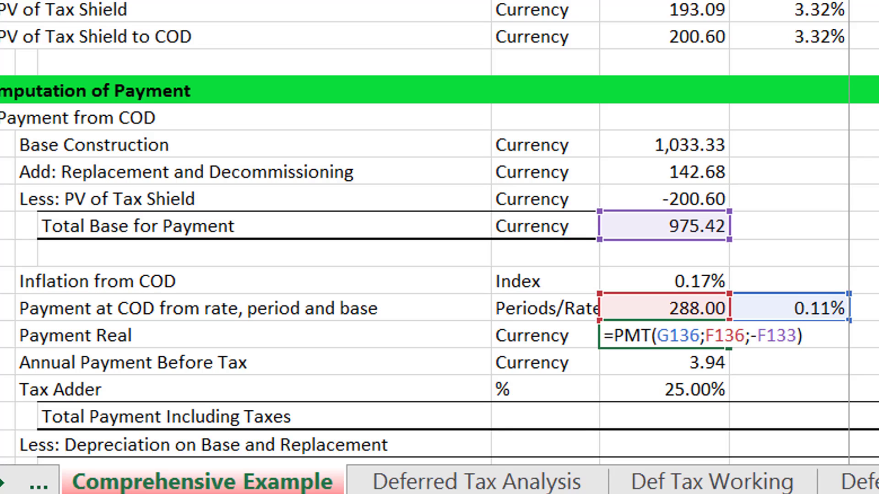
pyautogui.press('Escape')
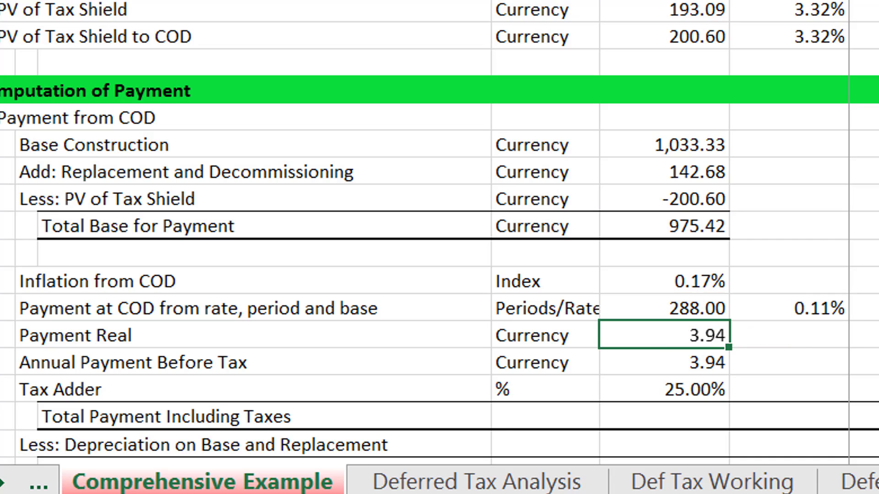
# Examine the cash flow rows below Annual Payment Before Tax, including the IRR and NPV checks against WACC
pyautogui.press('Down')
pyautogui.press('Up')
pyautogui.press('Down')
pyautogui.press('Down')
pyautogui.press('Down')
pyautogui.press('Down')
pyautogui.press('Down')
pyautogui.press('Down')
pyautogui.press('Down')
pyautogui.press('Down')
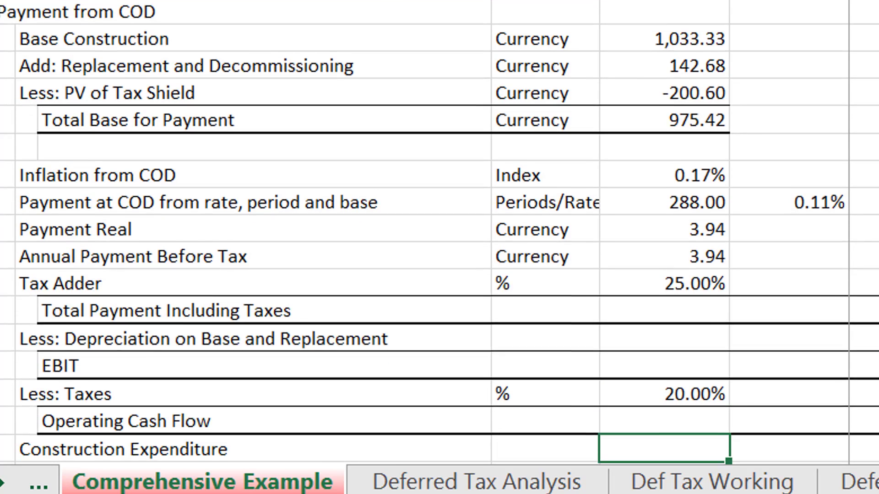
pyautogui.press('Down')
pyautogui.press('Down')
pyautogui.press('Down')
pyautogui.press('Down')
pyautogui.press('Down')
pyautogui.press('Down')
pyautogui.press('Down')
pyautogui.press('Down')
pyautogui.press('Down')
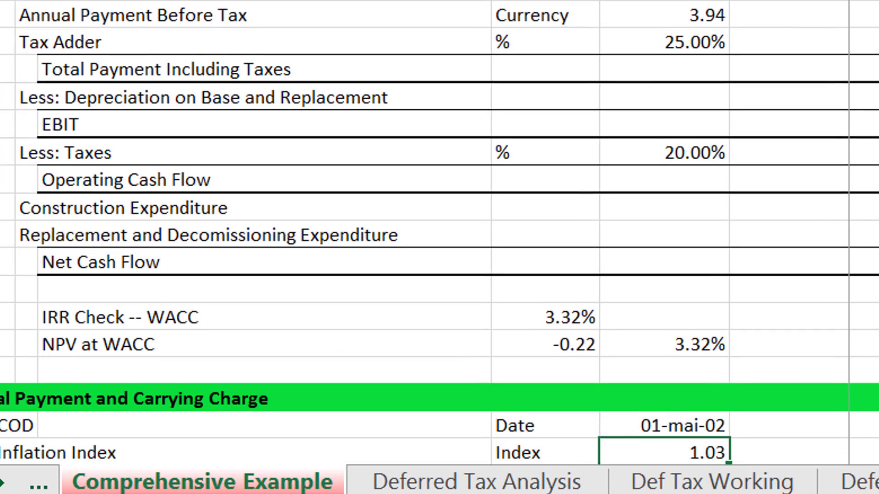
pyautogui.press('Up')
pyautogui.press('Up')
pyautogui.press('Up')
pyautogui.press('Up')
pyautogui.press('Down')
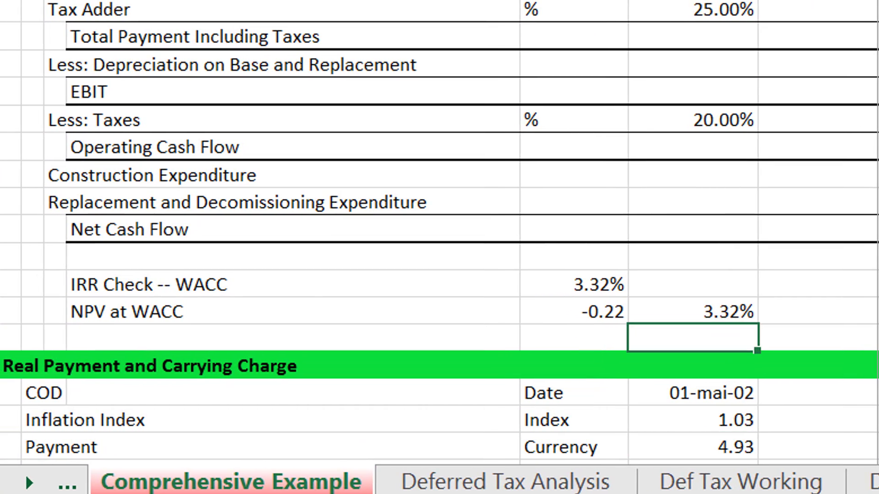
# Look through the Real Payment and Carrying Charge section down to the ROE row of the economic depreciation step
pyautogui.press('Down')
pyautogui.press('Down')
pyautogui.press('Down')
pyautogui.press('Down')
pyautogui.press('Down')
pyautogui.press('Down')
pyautogui.press('Down')
pyautogui.press('Down')
pyautogui.press('Down')
pyautogui.press('Down')
pyautogui.press('Down')
pyautogui.press('Down')
pyautogui.press('Down')
pyautogui.press('Down')
pyautogui.press('Down')
pyautogui.press('Up')
pyautogui.press('Up')
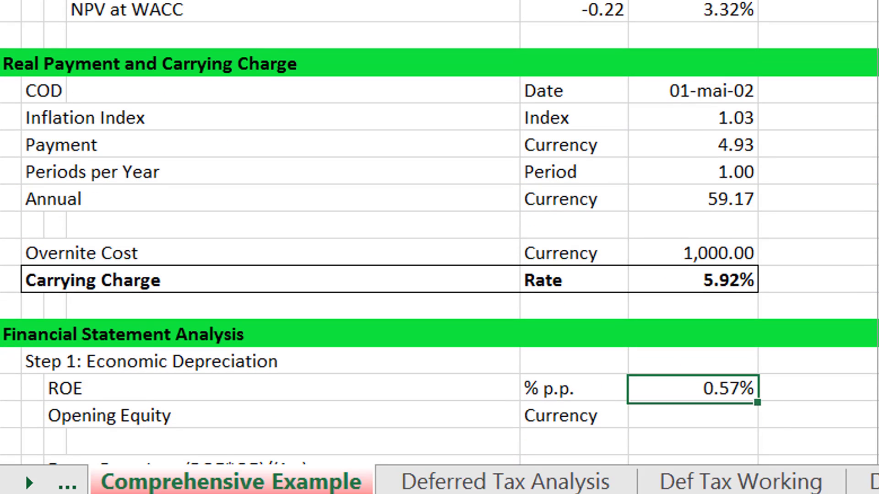
# Examine the Payment, Inflation Index and COD rows of the Real Payment and Carrying Charge section
pyautogui.press('Up')
pyautogui.press('Up')
pyautogui.press('Up')
pyautogui.press('Up')
pyautogui.press('Up')
pyautogui.press('Up')
pyautogui.press('Up')
pyautogui.press('Up')
pyautogui.press('Up')
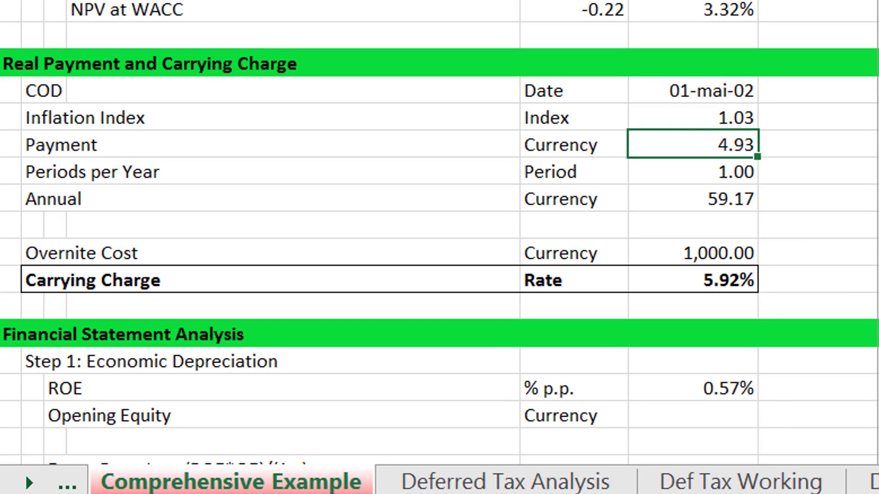
pyautogui.press('Up')
pyautogui.press('Down')
pyautogui.press('Up')
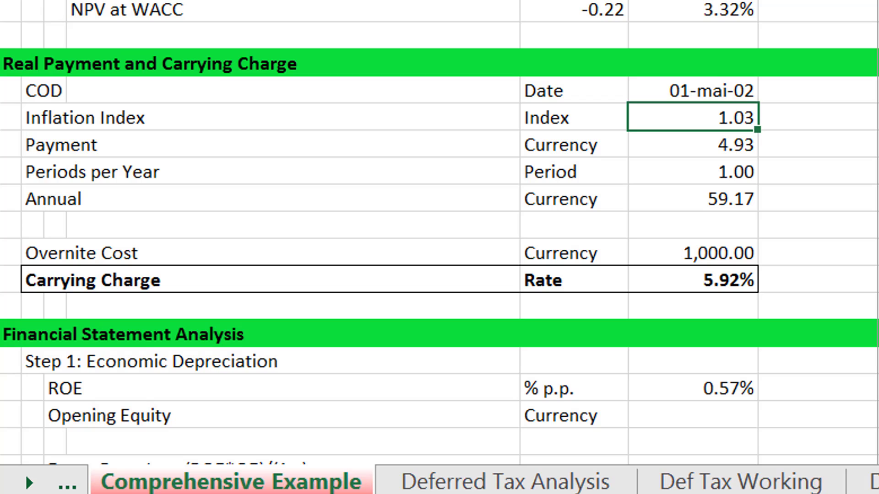
pyautogui.press('Up')
pyautogui.press('Down')
# Check how the annual payment and the overnite cost feed the Carrying Charge formula
pyautogui.press('Down')
pyautogui.press('Down')
pyautogui.press('Down')
pyautogui.press('Down')
pyautogui.press('Down')
pyautogui.press('Down')
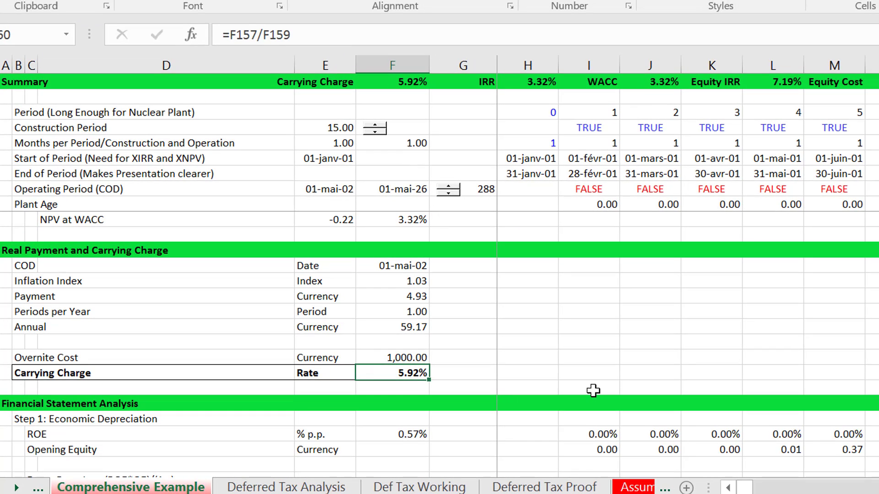
pyautogui.press('Up')
pyautogui.press('Up')
pyautogui.press('Up')
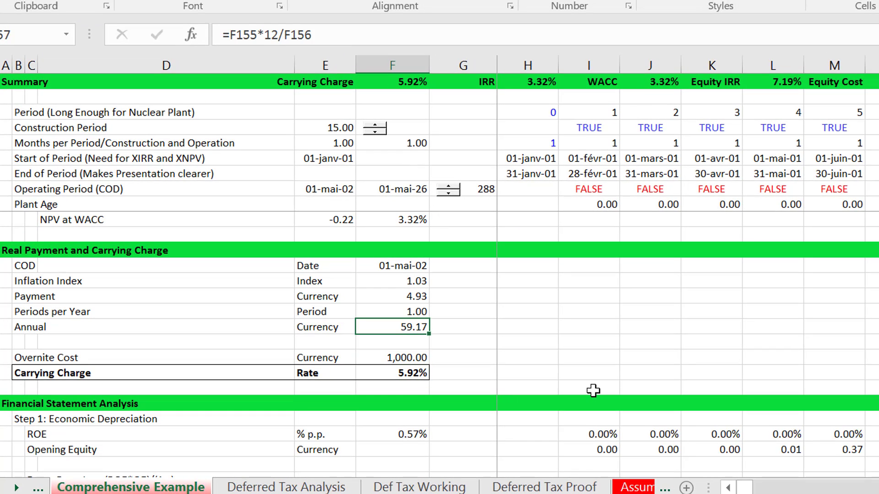
pyautogui.press('Down')
pyautogui.press('Down')
pyautogui.press('Down')
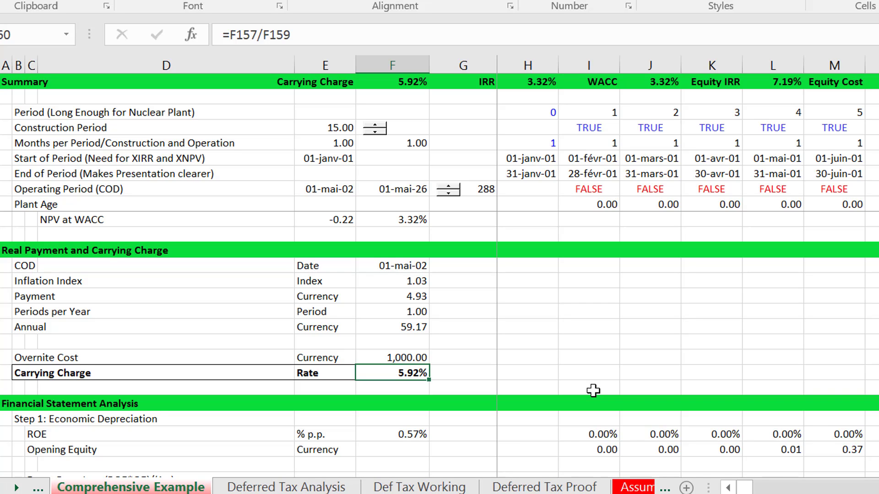
pyautogui.press('Down')
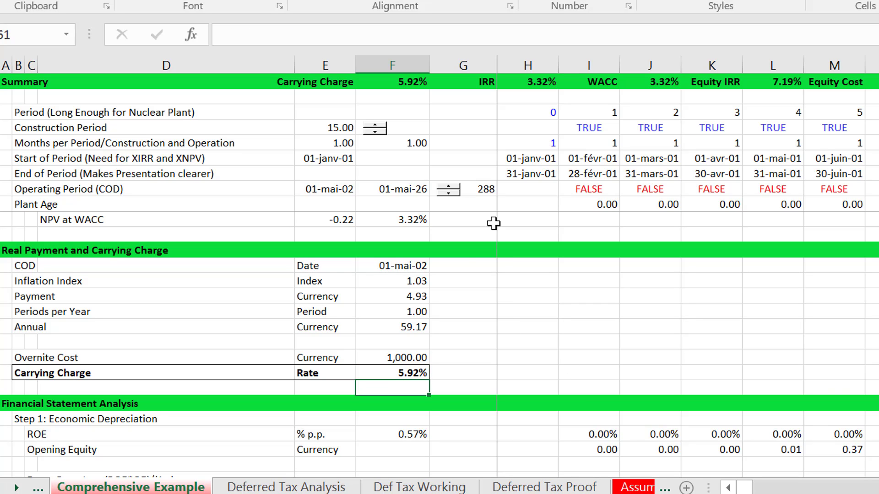
# Review the economic depreciation and deferred tax rows, ending on the total of Implied Economic Depreciation from Formula
pyautogui.press('Down')
pyautogui.press('Down')
pyautogui.press('Down')
pyautogui.press('Down')
pyautogui.press('Down')
pyautogui.press('Down')
pyautogui.press('Down')
pyautogui.press('Down')
pyautogui.press('Down')
pyautogui.press('Down')
pyautogui.press('Down')
pyautogui.press('Down')
pyautogui.press('Down')
pyautogui.press('Down')
pyautogui.press('Down')
pyautogui.press('Down')
pyautogui.press('Down')
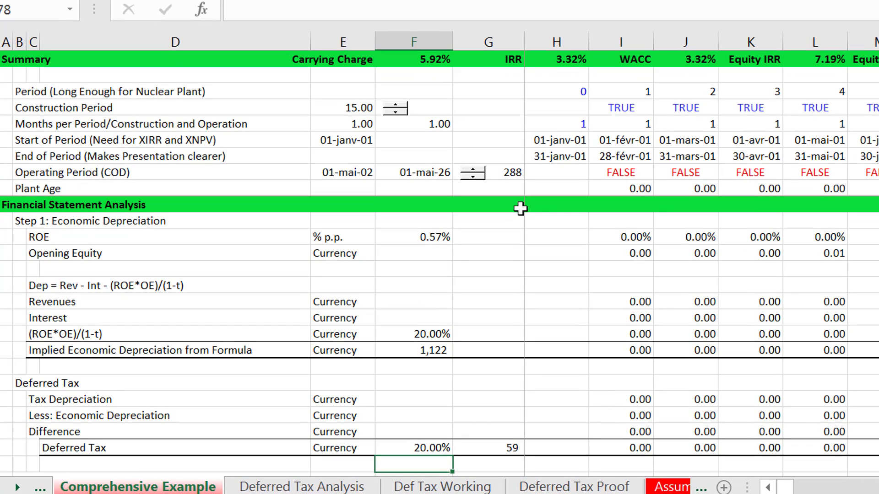
pyautogui.press('Up')
pyautogui.press('Up')
pyautogui.press('Up')
pyautogui.press('Up')
pyautogui.press('Up')
pyautogui.press('Up')
pyautogui.press('Up')
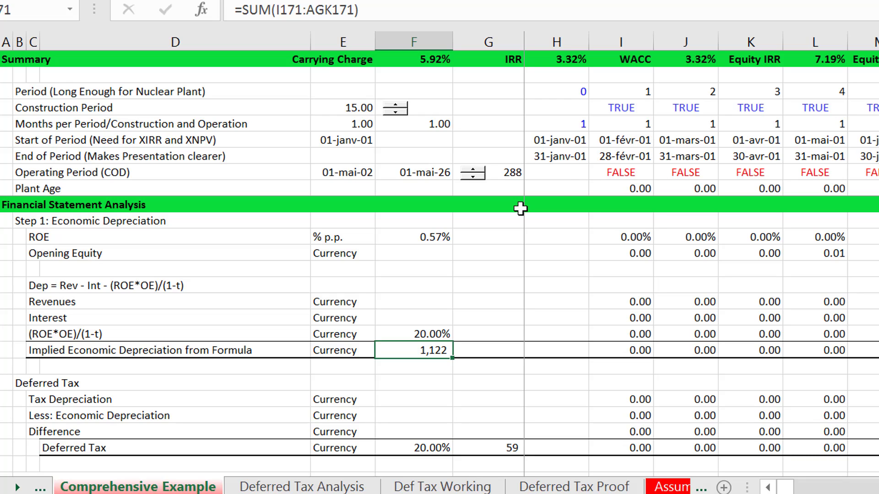
# Go back up the sheet from the financial statement analysis to the replacement, decommissioning and tax assumptions
pyautogui.click(780, 140)
pyautogui.press('pageup')
pyautogui.press('pageup')
pyautogui.press('pageup')
pyautogui.press('pageup')
pyautogui.press('pageup')
pyautogui.press('pageup')
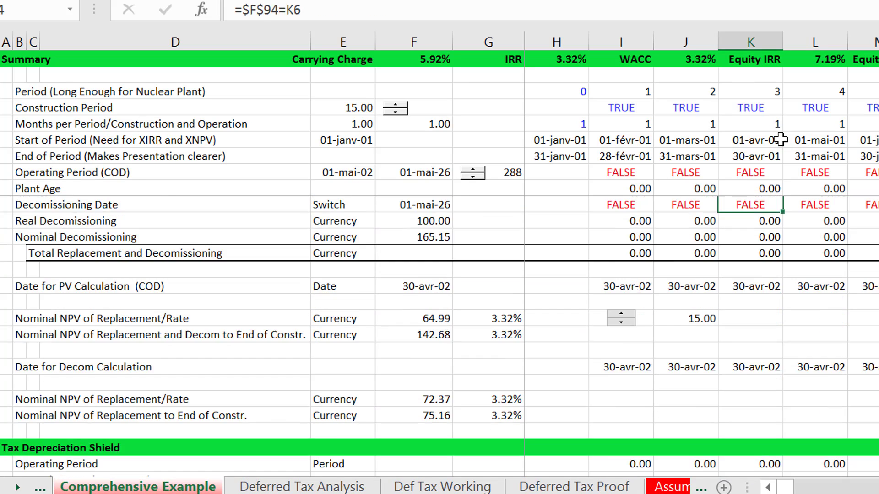
pyautogui.press('pageup')
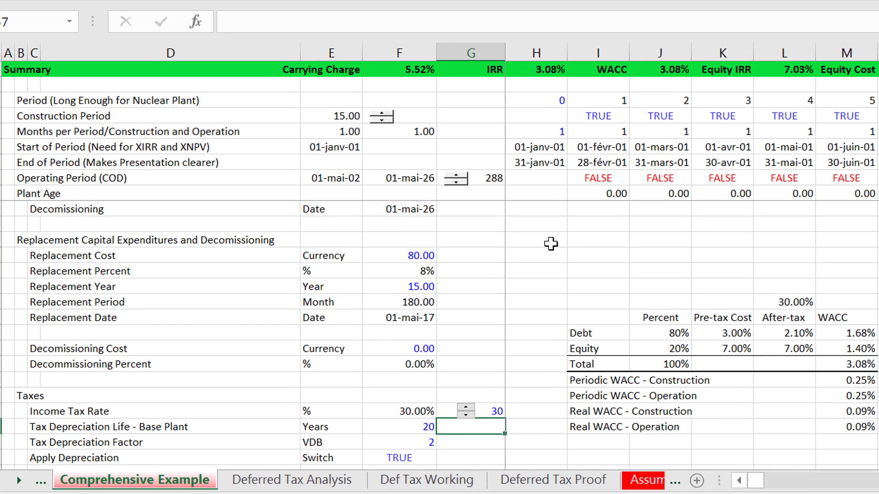
# Look down the sheet from the cost assumptions past the carrying charge results to the Financial Statement Analysis section
pyautogui.click(572, 241)
pyautogui.press('Left')
pyautogui.press('Left')
pyautogui.press('Left')
pyautogui.press('Left')
pyautogui.press('Left')
pyautogui.press('Left')
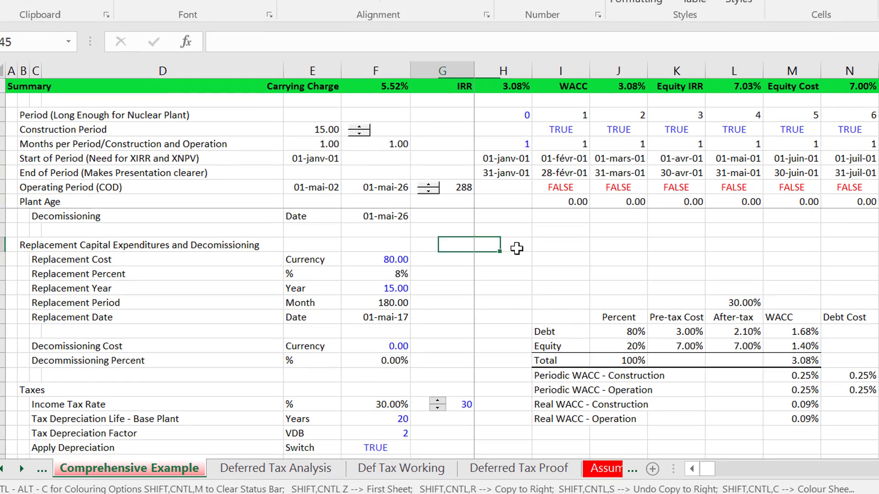
pyautogui.press('Left')
pyautogui.press('pagedown')
pyautogui.press('pagedown')
pyautogui.press('pagedown')
pyautogui.press('pagedown')
pyautogui.press('pagedown')
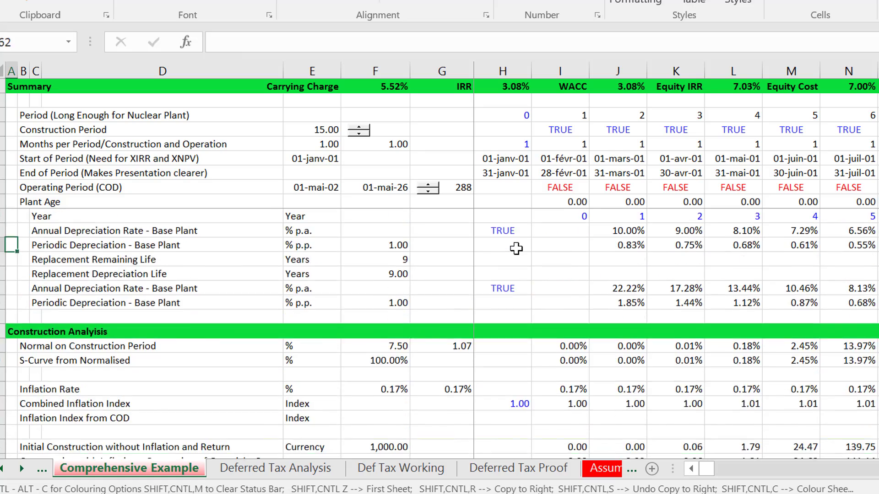
pyautogui.press('pagedown')
pyautogui.press('pagedown')
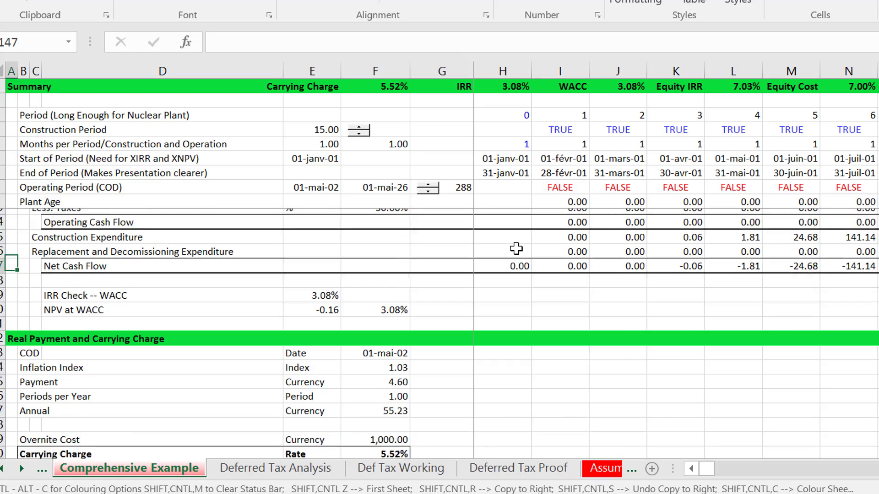
pyautogui.scroll(-3, 517, 249)
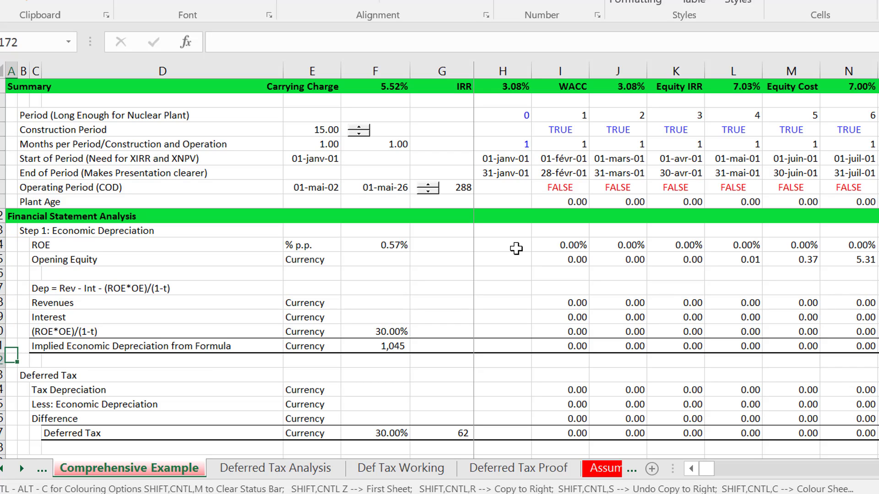
# Look down the sheet past deferred tax through capital expenditures, new debt and equity issues, and the total capital investment and debt repayment rows
pyautogui.press('Down')
pyautogui.press('Down')
pyautogui.press('Down')
pyautogui.press('Down')
pyautogui.press('Down')
pyautogui.press('Down')
pyautogui.press('Down')
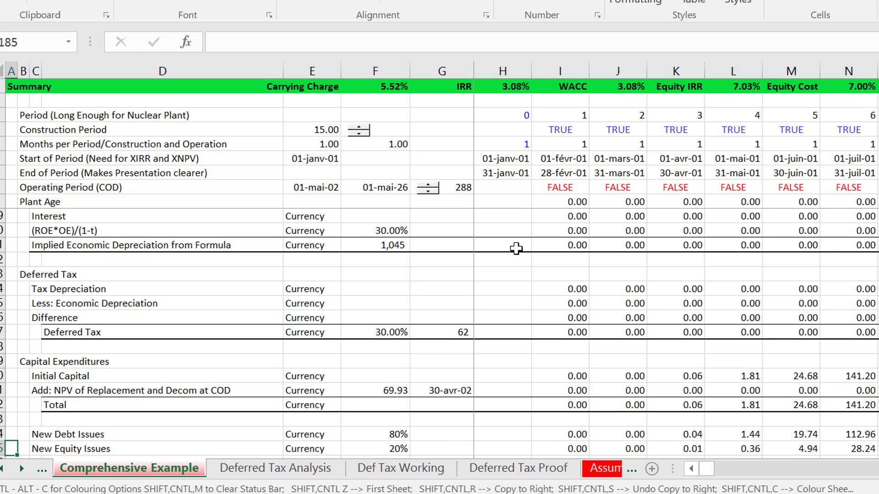
pyautogui.press('Down')
pyautogui.press('Down')
pyautogui.press('Down')
pyautogui.press('Down')
pyautogui.press('Down')
pyautogui.press('Down')
pyautogui.press('Down')
pyautogui.press('Down')
pyautogui.press('Down')
pyautogui.press('Down')
pyautogui.press('Down')
pyautogui.press('Down')
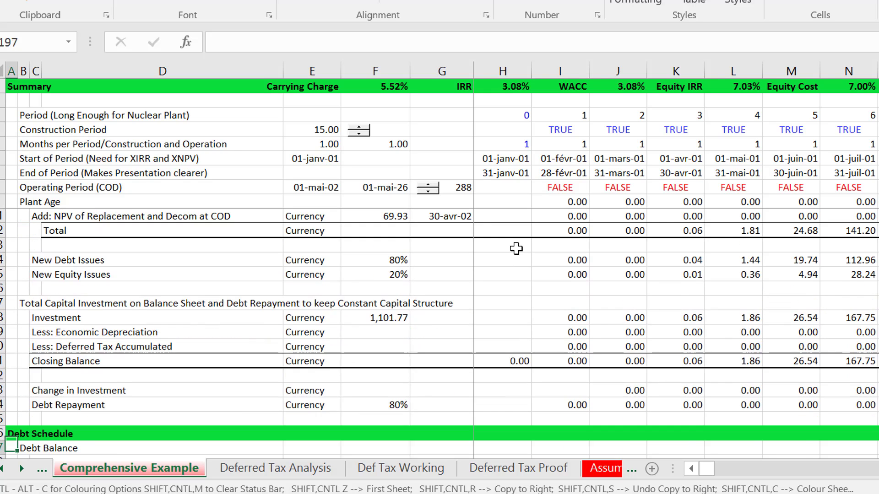
# Review the Debt Schedule with its interest and capitalised return rows, down to the start of the Profit and Loss statement
pyautogui.press('Down')
pyautogui.press('Down')
pyautogui.press('Down')
pyautogui.press('Down')
pyautogui.press('Down')
pyautogui.press('Down')
pyautogui.press('Down')
pyautogui.press('Down')
pyautogui.press('Down')
pyautogui.press('Down')
pyautogui.press('Down')
pyautogui.press('Down')
pyautogui.press('Down')
pyautogui.press('Down')
pyautogui.press('Down')
pyautogui.press('Down')
pyautogui.press('Down')
pyautogui.press('Down')
pyautogui.press('Down')
pyautogui.press('Down')
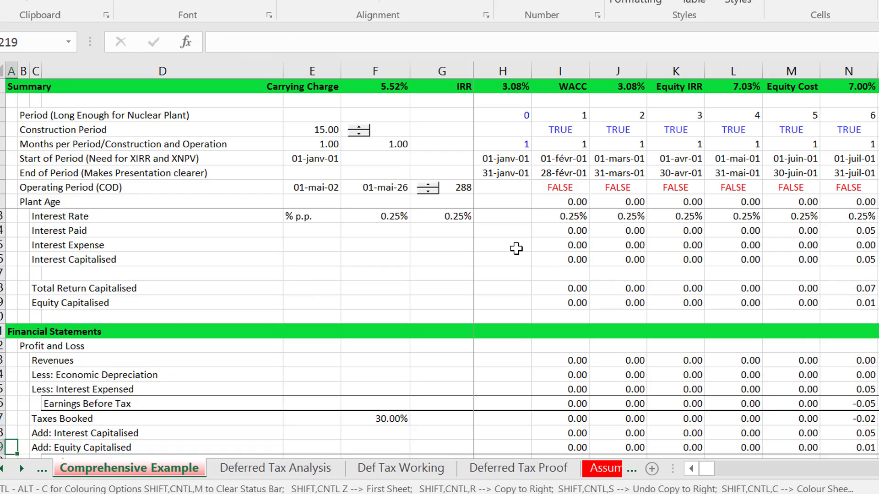
# Review the tax calculation and the Cash Flow Statement down to Equity Cash Flow
pyautogui.press('Down')
pyautogui.press('Down')
pyautogui.press('Down')
pyautogui.press('Down')
pyautogui.press('Down')
pyautogui.press('Down')
pyautogui.press('Down')
pyautogui.press('Down')
pyautogui.press('Down')
pyautogui.press('Down')
pyautogui.press('Down')
pyautogui.press('Down')
pyautogui.press('Down')
pyautogui.press('Down')
pyautogui.press('Down')
pyautogui.press('Down')
pyautogui.press('Down')
pyautogui.press('Down')
pyautogui.press('Down')
pyautogui.press('Down')
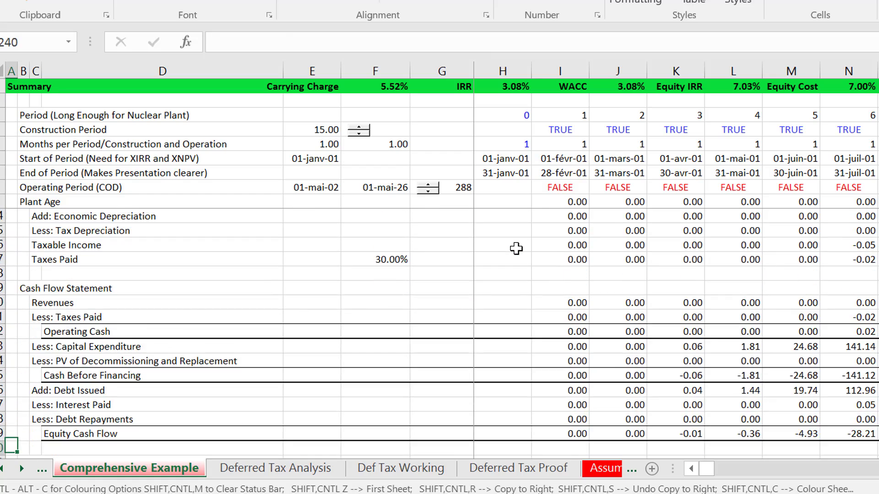
# Look through the closing balance and the equity and debt capital totals down to the Financial Ratios section
pyautogui.press('Down')
pyautogui.press('Down')
pyautogui.press('Down')
pyautogui.press('Down')
pyautogui.press('Down')
pyautogui.press('Down')
pyautogui.press('Down')
pyautogui.press('Down')
pyautogui.press('Down')
pyautogui.press('Down')
pyautogui.press('Down')
pyautogui.press('Down')
pyautogui.press('Down')
pyautogui.press('Down')
pyautogui.press('Down')
pyautogui.press('Down')
pyautogui.press('Down')
pyautogui.press('Down')
pyautogui.press('Down')
pyautogui.press('Down')
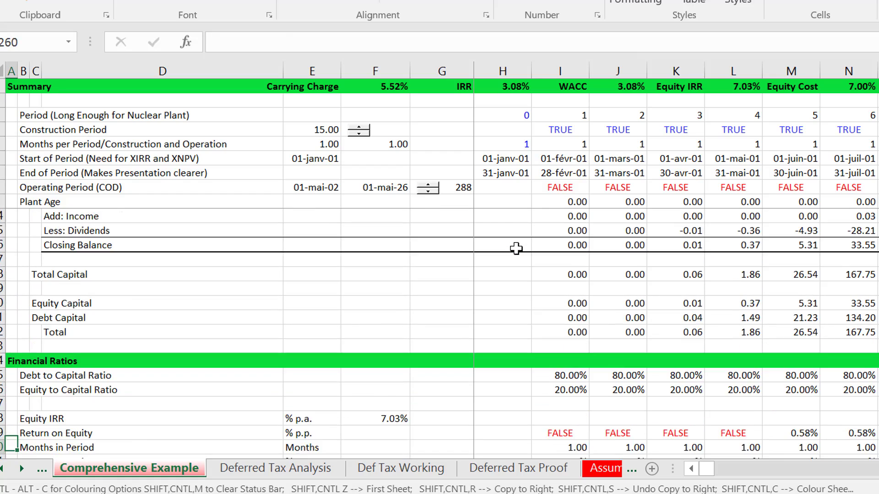
# Review the financial ratios from Equity IRR and duration of equity cash flow to Debt IRR, DSCR and the PLCR inputs
pyautogui.press('Down')
pyautogui.press('Down')
pyautogui.press('Down')
pyautogui.press('Down')
pyautogui.press('Down')
pyautogui.press('Down')
pyautogui.press('Down')
pyautogui.press('Down')
pyautogui.press('Down')
pyautogui.press('Down')
pyautogui.press('Down')
pyautogui.press('Down')
pyautogui.press('Down')
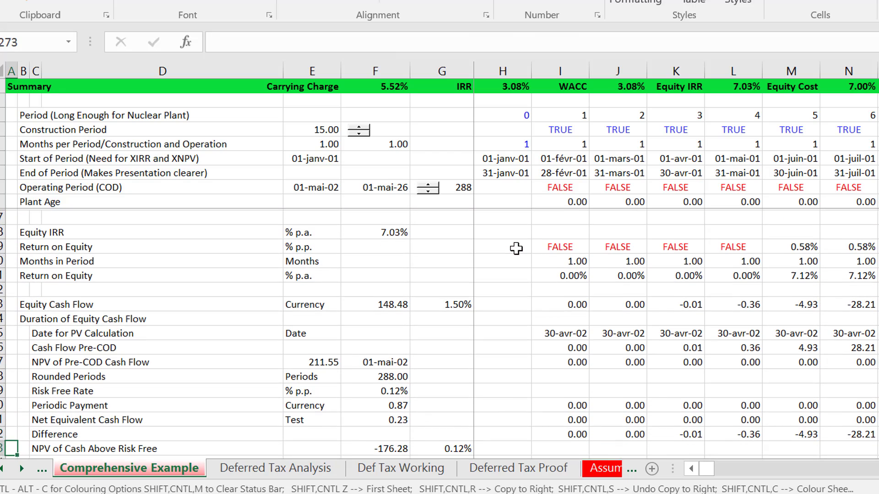
pyautogui.press('Down')
pyautogui.press('Down')
pyautogui.press('Down')
pyautogui.press('Down')
pyautogui.press('Down')
pyautogui.press('Down')
pyautogui.press('Down')
pyautogui.press('Down')
pyautogui.press('Down')
pyautogui.press('Down')
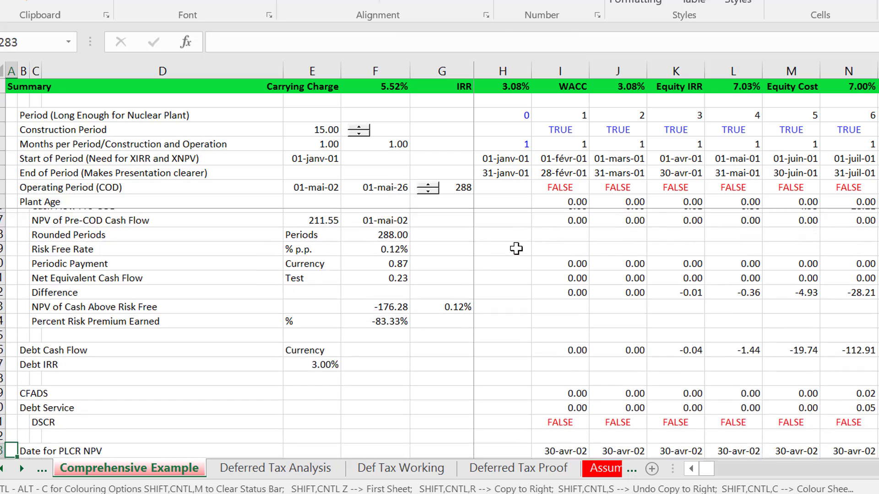
pyautogui.press('Down')
pyautogui.press('Down')
pyautogui.press('Down')
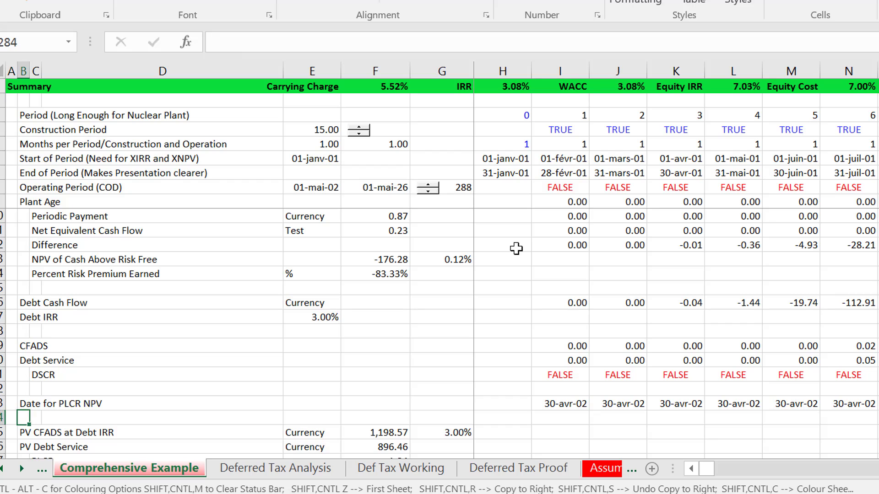
# Examine CFADS, Debt Service and DSCR across the construction and operating periods, ending on a Debt Service formula in column AY
pyautogui.press('Right')
pyautogui.press('Right')
pyautogui.press('Right')
pyautogui.press('Right')
pyautogui.press('Right')
pyautogui.press('Right')
pyautogui.press('Right')
pyautogui.press('Right')
pyautogui.press('Right')
pyautogui.press('Right')
pyautogui.press('Right')
pyautogui.press('Right')
pyautogui.press('Right')
pyautogui.press('Right')
pyautogui.press('Right')
pyautogui.press('Right')
pyautogui.press('Right')
pyautogui.press('Right')
pyautogui.press('Right')
pyautogui.press('Right')
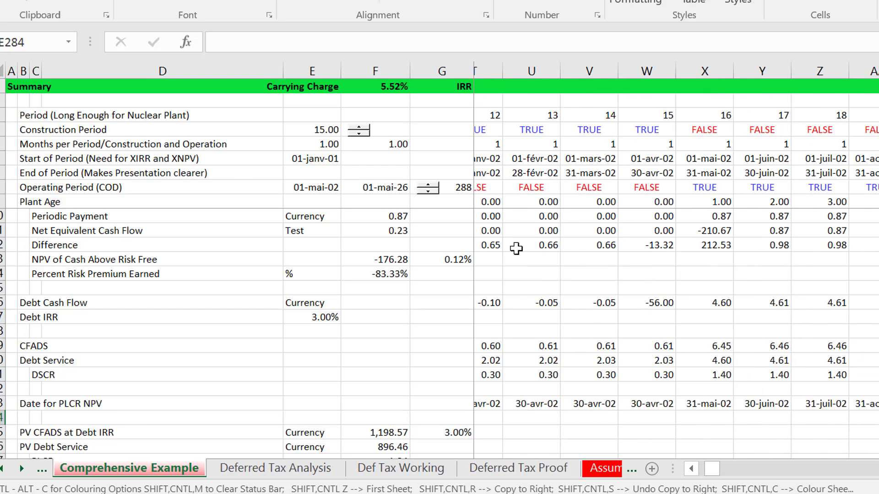
pyautogui.press('Right')
pyautogui.press('Right')
pyautogui.press('Right')
pyautogui.press('Right')
pyautogui.press('Right')
pyautogui.press('Right')
pyautogui.press('Right')
pyautogui.press('Right')
pyautogui.press('Right')
pyautogui.press('Right')
pyautogui.press('Right')
pyautogui.press('Right')
pyautogui.press('Right')
pyautogui.press('Right')
pyautogui.press('Right')
pyautogui.press('Right')
pyautogui.press('Right')
pyautogui.press('Right')
pyautogui.press('Right')
pyautogui.press('Right')
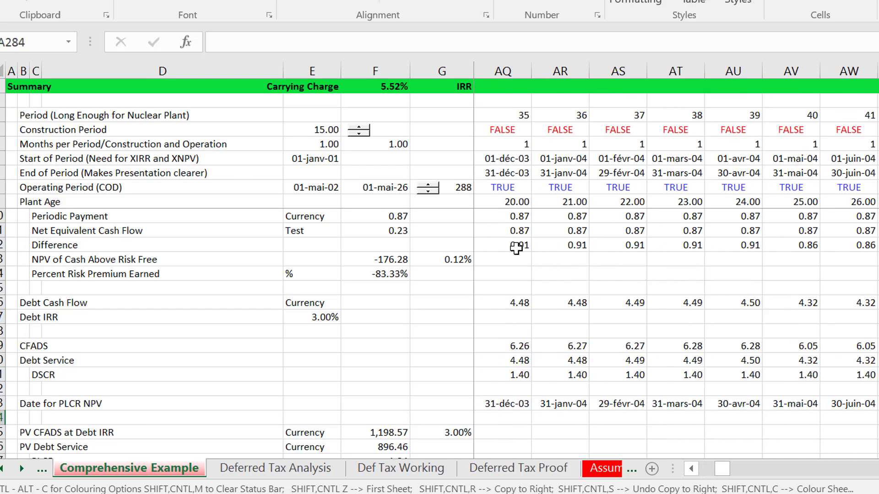
pyautogui.press('Right')
pyautogui.press('Up')
pyautogui.press('Up')
pyautogui.press('Up')
pyautogui.press('Up')
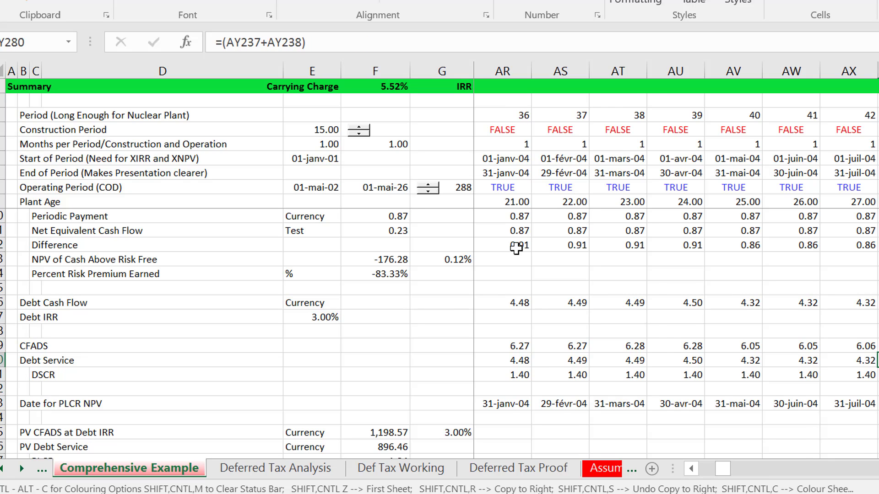
# Return to the first column and go back up to the interest rows and the Profit and Loss statement
pyautogui.press('Home')
pyautogui.press('pageup')
pyautogui.press('pageup')
pyautogui.press('pageup')
pyautogui.press('pageup')
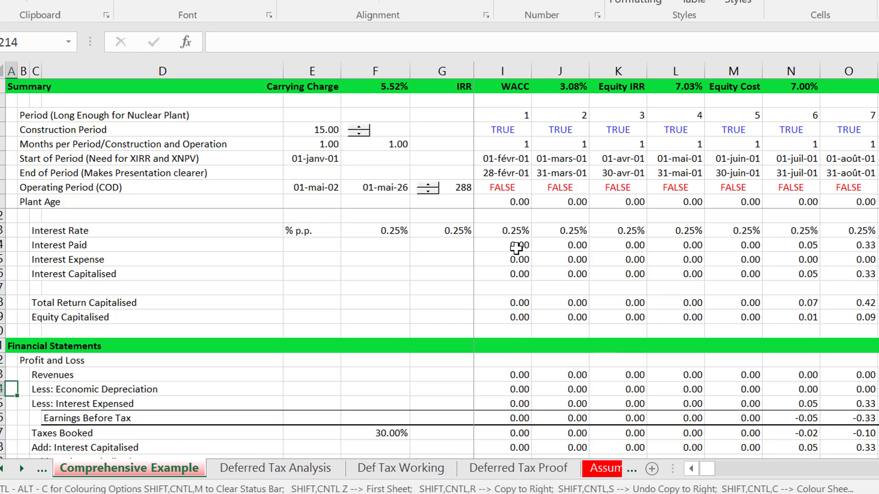
# Go back up through the Debt Schedule to the Total Capital Investment and Capital Expenditures sections
pyautogui.press('Up')
pyautogui.press('Up')
pyautogui.press('Up')
pyautogui.press('Up')
pyautogui.press('Up')
pyautogui.press('Up')
pyautogui.press('Up')
pyautogui.press('Up')
pyautogui.press('Up')
pyautogui.press('Up')
pyautogui.press('Up')
pyautogui.press('Up')
pyautogui.press('Up')
pyautogui.press('Up')
pyautogui.press('Up')
pyautogui.press('Up')
pyautogui.press('Up')
pyautogui.press('Up')
pyautogui.press('Up')
pyautogui.press('Up')
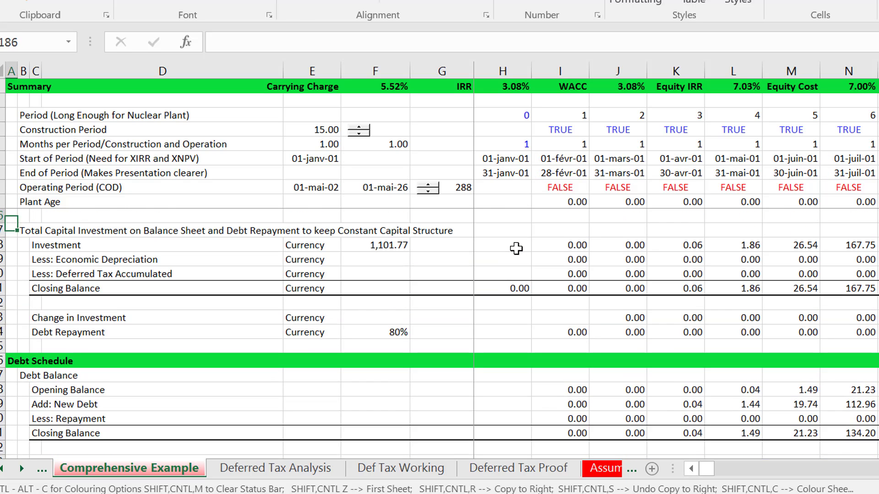
pyautogui.press('Up')
pyautogui.press('Up')
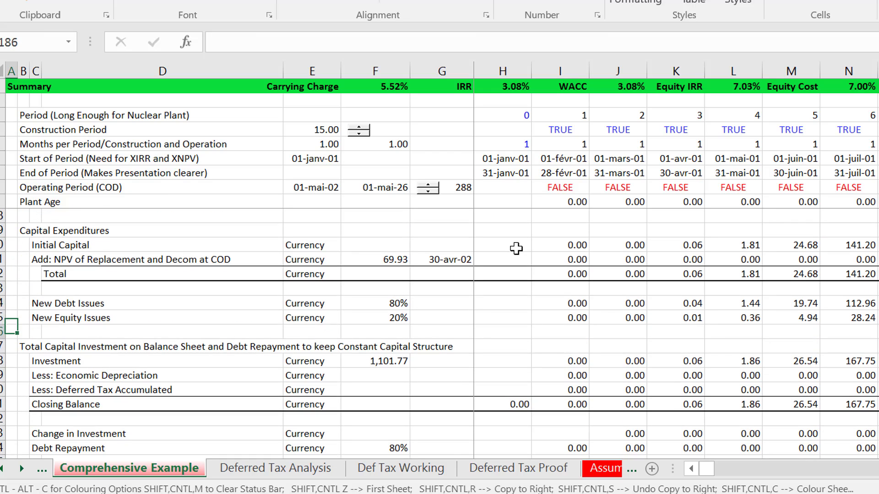
# Inspect the capital investment Closing Balance and Debt Repayment formulas in column L
pyautogui.press('Right')
pyautogui.press('Right')
pyautogui.press('Right')
pyautogui.press('Right')
pyautogui.press('Right')
pyautogui.press('Right')
pyautogui.press('Right')
pyautogui.press('Right')
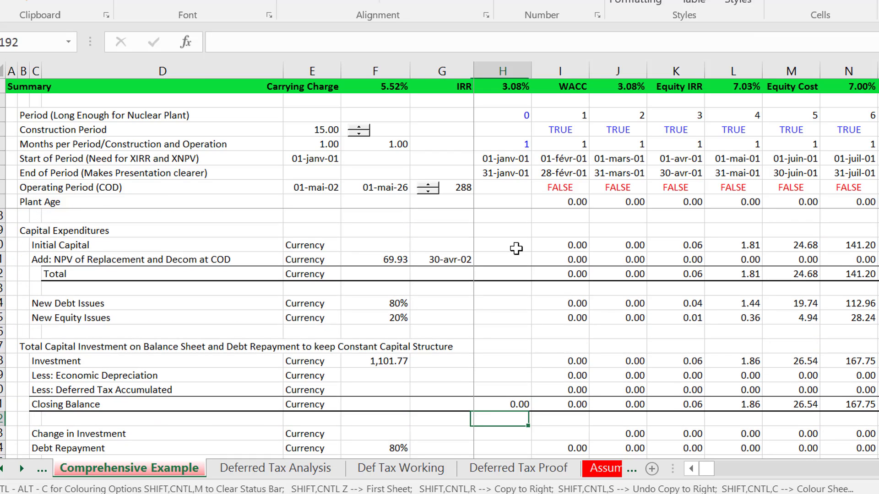
pyautogui.press('Right')
pyautogui.press('Up')
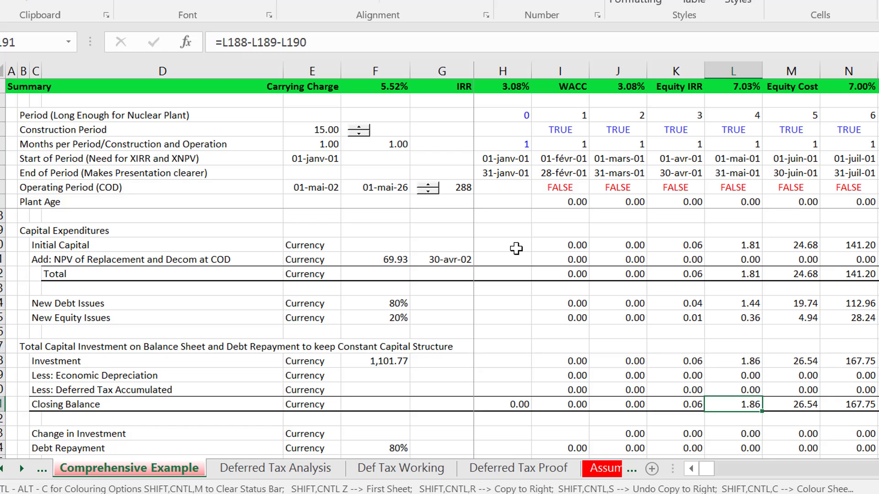
pyautogui.press('Down')
pyautogui.press('Down')
pyautogui.press('Down')
pyautogui.press('Down')
pyautogui.press('Up')
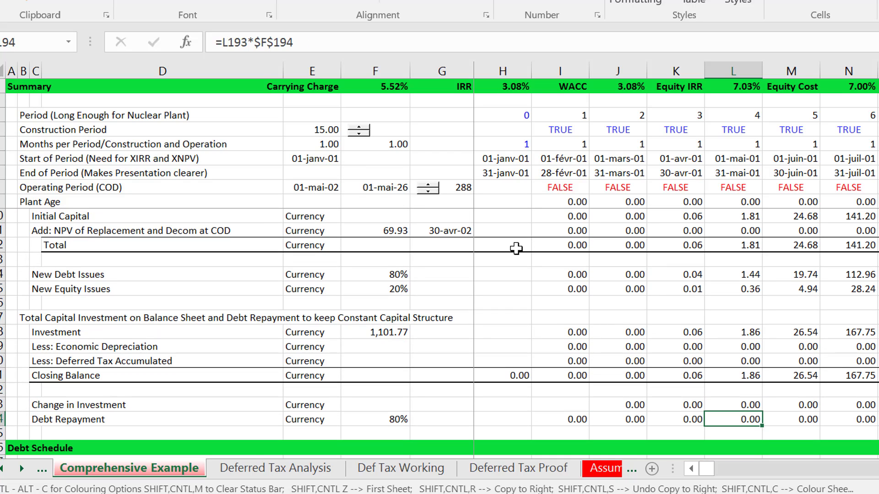
# Look back through the capital expenditures and Deferred Tax rows up to the Implied Economic Depreciation from Formula
pyautogui.press('Up')
pyautogui.press('Up')
pyautogui.press('Up')
pyautogui.press('Up')
pyautogui.press('Up')
pyautogui.press('Up')
pyautogui.press('Up')
pyautogui.press('Up')
pyautogui.press('Up')
pyautogui.press('Up')
pyautogui.press('Up')
pyautogui.press('Up')
pyautogui.press('Up')
pyautogui.press('Up')
pyautogui.press('Up')
pyautogui.press('Up')
pyautogui.press('Up')
pyautogui.press('Up')
pyautogui.press('Up')
pyautogui.press('Up')
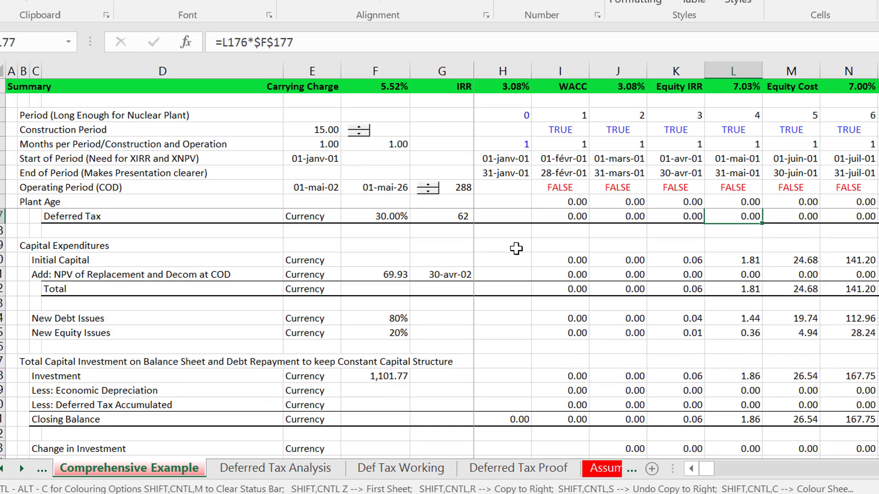
pyautogui.press('Up')
pyautogui.press('Up')
pyautogui.press('Up')
pyautogui.press('Down')
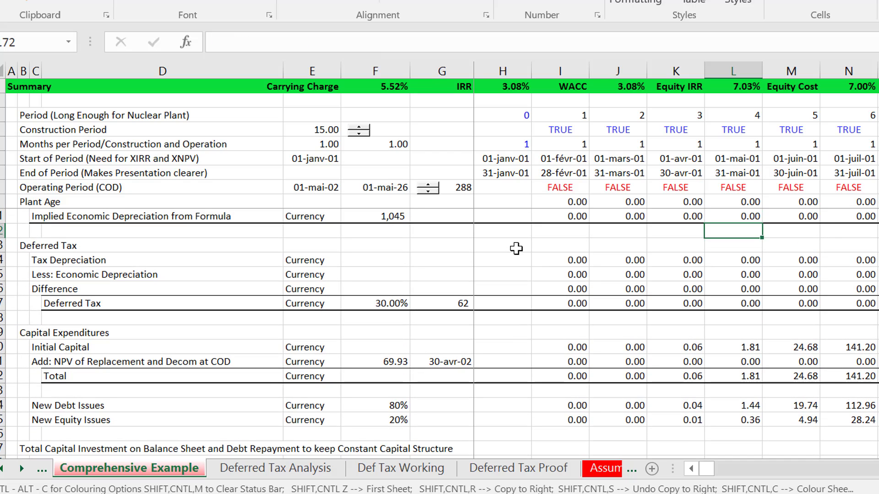
# Go down past the balance sheet to the Financial Ratios section and view the capital ratios and return on equity
pyautogui.press('pagedown')
pyautogui.press('pagedown')
pyautogui.press('pagedown')
pyautogui.press('pagedown')
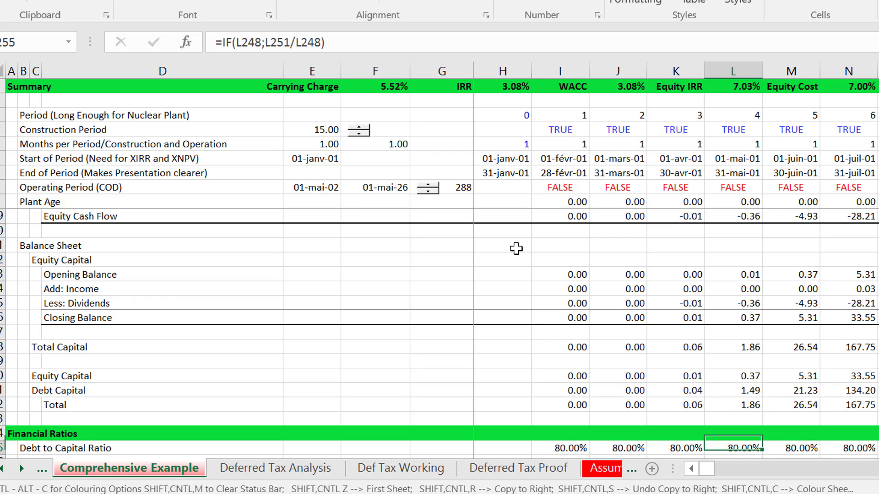
pyautogui.press('Down')
pyautogui.press('Down')
pyautogui.press('Down')
pyautogui.press('Down')
pyautogui.press('Down')
pyautogui.press('Down')
pyautogui.press('Down')
pyautogui.press('Down')
pyautogui.press('Up')
pyautogui.press('Up')
pyautogui.press('Up')
pyautogui.press('Up')
pyautogui.press('Up')
pyautogui.press('Up')
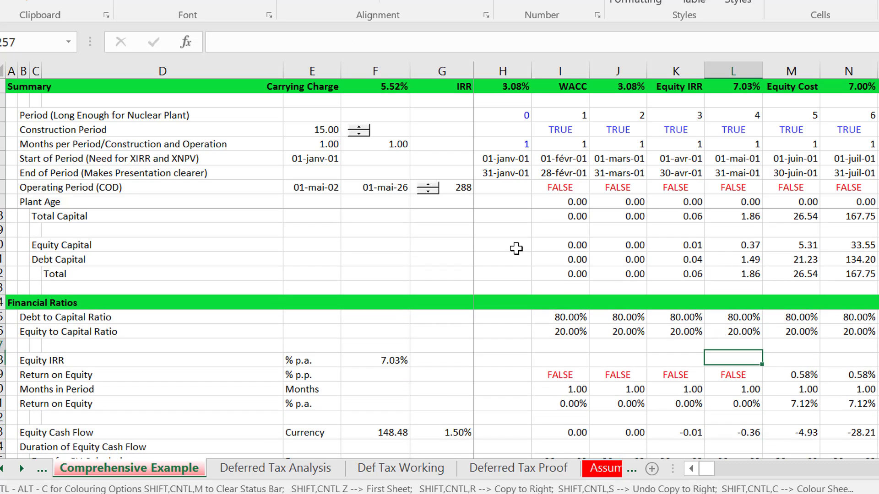
# Check the Equity to Capital Ratio across the construction and operating periods, and return to the start of the Financial Ratios section
pyautogui.press('Up')
pyautogui.press('Right')
pyautogui.press('Right')
pyautogui.press('Right')
pyautogui.press('Right')
pyautogui.press('Right')
pyautogui.press('Right')
pyautogui.press('Right')
pyautogui.press('Right')
pyautogui.press('Right')
pyautogui.press('Right')
pyautogui.press('Right')
pyautogui.press('Right')
pyautogui.press('Right')
pyautogui.press('Right')
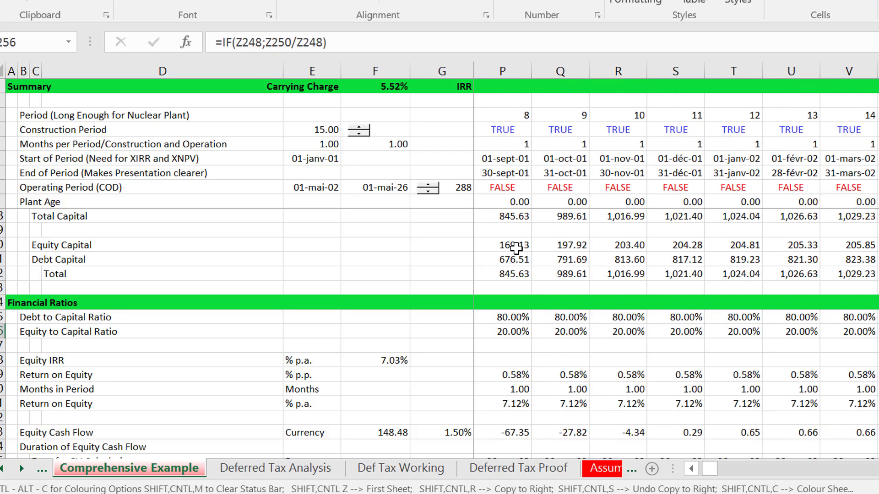
pyautogui.press('Right')
pyautogui.press('Right')
pyautogui.press('Right')
pyautogui.press('Right')
pyautogui.press('Right')
pyautogui.press('Right')
pyautogui.press('Right')
pyautogui.press('Right')
pyautogui.press('Right')
pyautogui.press('Right')
pyautogui.press('Right')
pyautogui.press('Right')
pyautogui.press('Right')
pyautogui.press('Right')
pyautogui.press('Right')
pyautogui.press('Right')
pyautogui.press('Right')
pyautogui.press('Right')
pyautogui.press('Right')
pyautogui.press('Right')
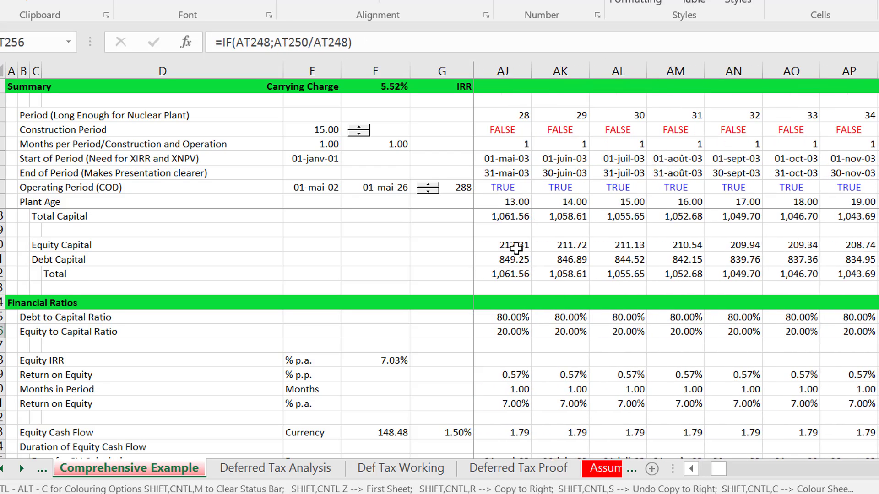
pyautogui.press('Right')
pyautogui.press('Right')
pyautogui.press('Right')
pyautogui.press('Right')
pyautogui.press('Right')
pyautogui.press('Right')
pyautogui.press('Right')
pyautogui.press('Right')
pyautogui.press('Right')
pyautogui.press('Right')
pyautogui.press('Right')
pyautogui.press('Right')
pyautogui.press('Right')
pyautogui.press('Right')
pyautogui.press('Right')
pyautogui.press('Right')
pyautogui.press('Right')
pyautogui.press('Right')
pyautogui.press('Right')
pyautogui.press('Right')
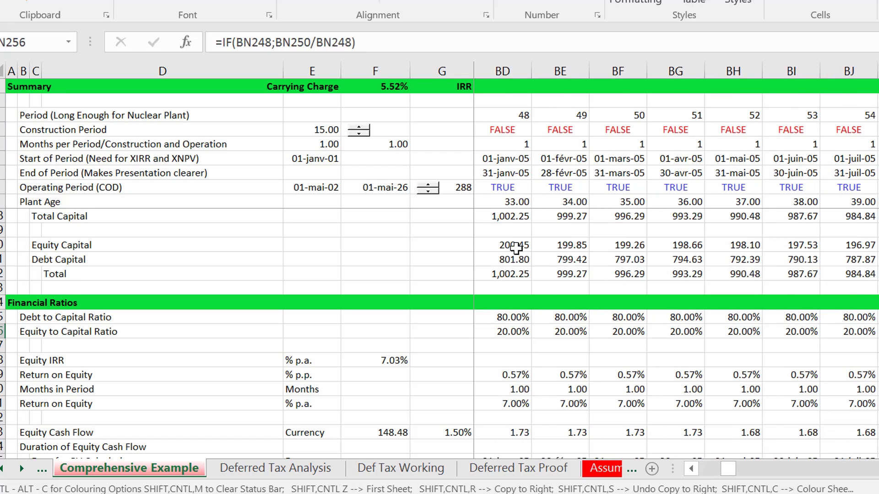
pyautogui.press('Right')
pyautogui.press('Right')
pyautogui.press('Right')
pyautogui.press('Right')
pyautogui.press('Right')
pyautogui.press('Right')
pyautogui.press('Right')
pyautogui.press('Right')
pyautogui.press('Right')
pyautogui.press('Right')
pyautogui.press('Right')
pyautogui.press('Right')
pyautogui.press('Right')
pyautogui.press('Right')
pyautogui.press('Right')
pyautogui.press('Right')
pyautogui.press('Right')
pyautogui.press('Right')
pyautogui.press('Right')
pyautogui.press('Right')
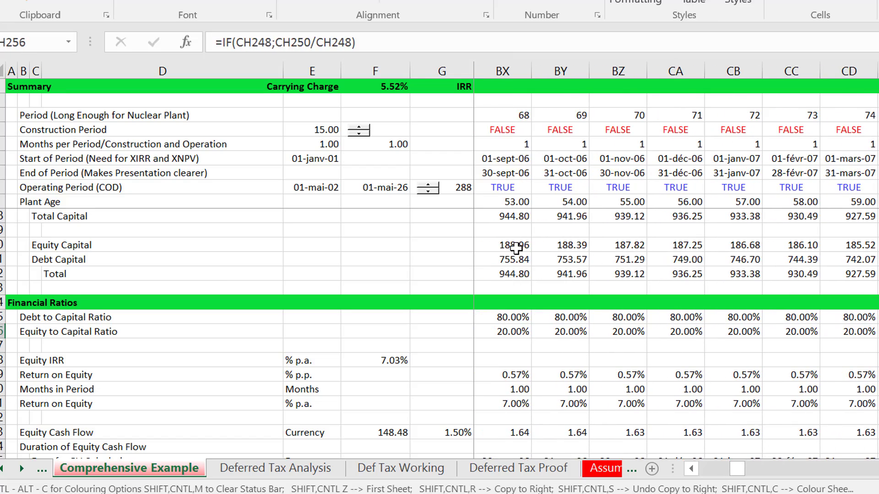
pyautogui.press('Right')
pyautogui.press('Right')
pyautogui.press('Right')
pyautogui.press('Right')
pyautogui.press('Right')
pyautogui.press('Right')
pyautogui.press('Right')
pyautogui.press('Right')
pyautogui.press('Right')
pyautogui.press('Right')
pyautogui.press('Right')
pyautogui.press('Right')
pyautogui.press('Right')
pyautogui.press('Right')
pyautogui.press('Right')
pyautogui.press('Right')
pyautogui.press('Right')
pyautogui.press('Right')
pyautogui.press('Right')
pyautogui.press('Right')
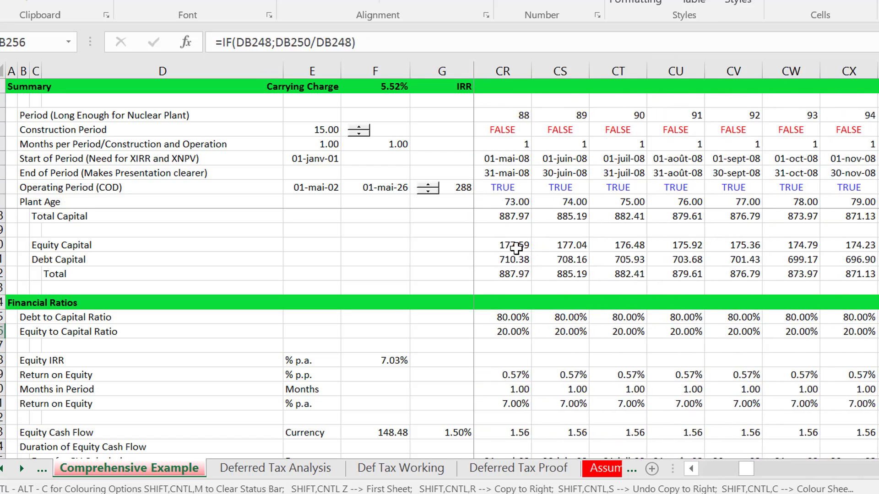
pyautogui.press('Right')
pyautogui.press('Right')
pyautogui.press('Right')
pyautogui.press('Right')
pyautogui.press('Right')
pyautogui.press('Right')
pyautogui.press('Right')
pyautogui.press('Right')
pyautogui.press('Right')
pyautogui.press('Right')
pyautogui.press('Right')
pyautogui.press('Right')
pyautogui.press('Right')
pyautogui.press('Right')
pyautogui.press('Right')
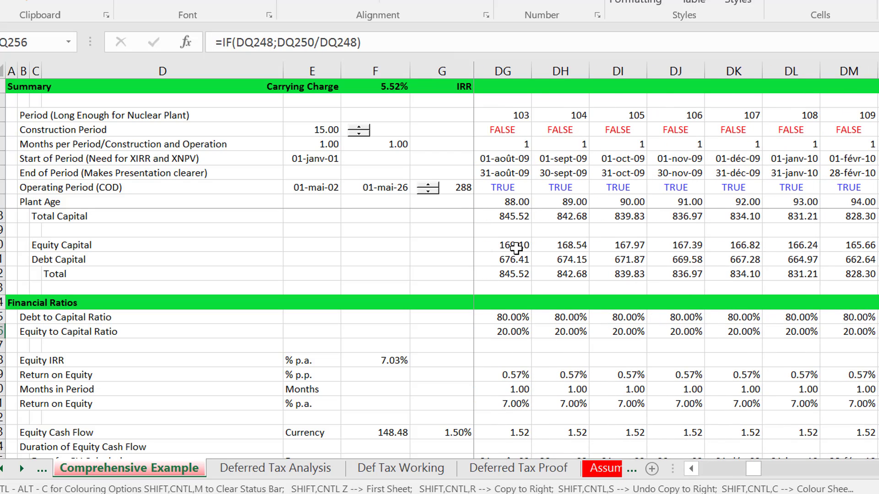
pyautogui.press('Right')
pyautogui.press('Home')
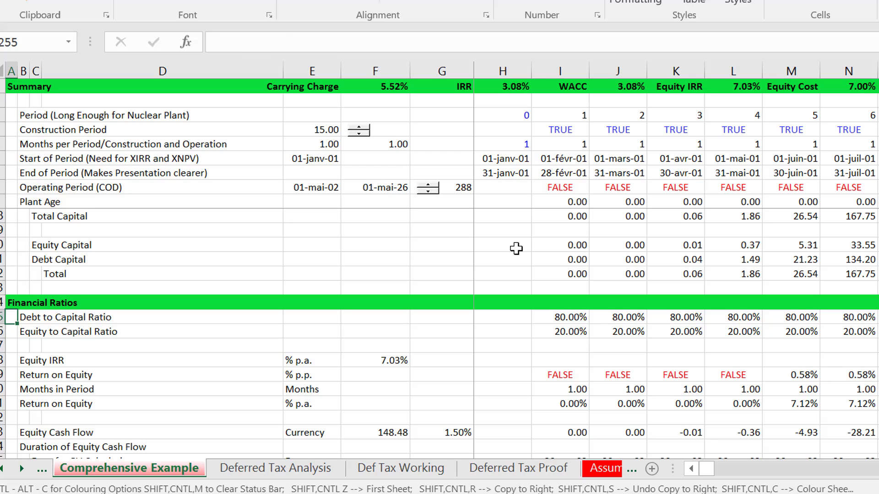
# View the WACC heading in the Summary row and the Construction Period flag formula for period 1
pyautogui.click(619, 160)
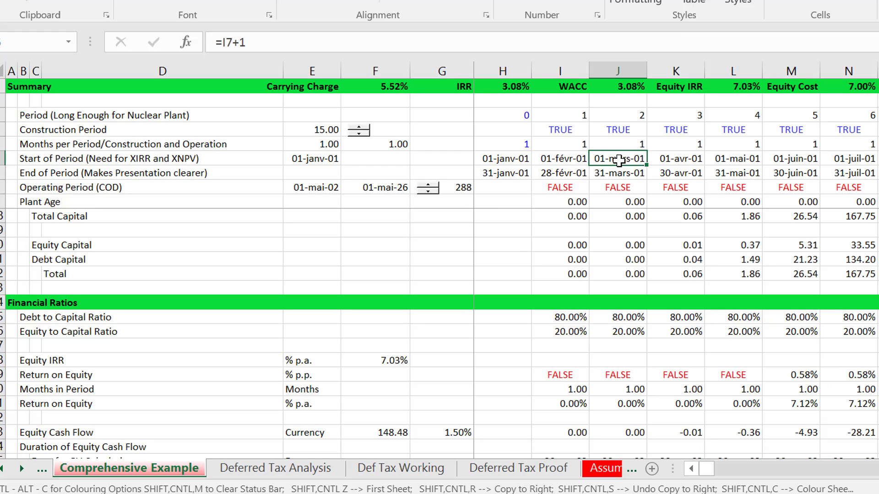
pyautogui.press('Up')
pyautogui.press('Up')
pyautogui.press('Up')
pyautogui.press('Up')
pyautogui.press('Left')
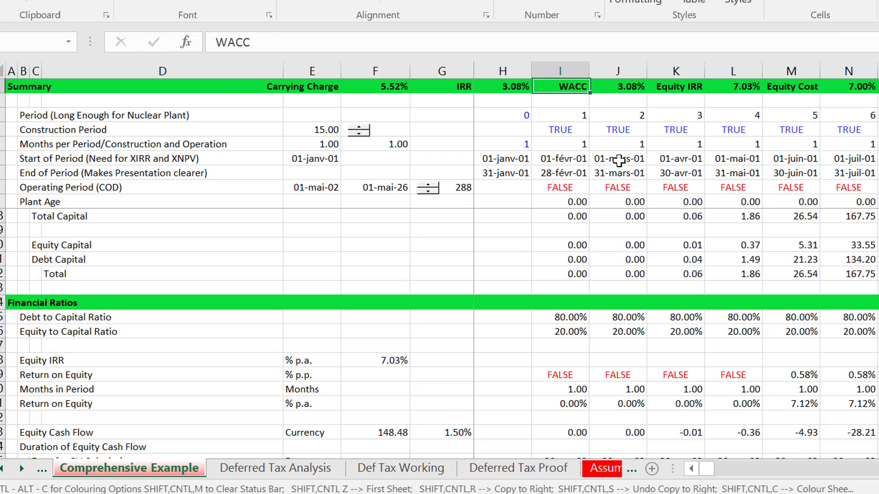
pyautogui.press('Down')
pyautogui.press('Down')
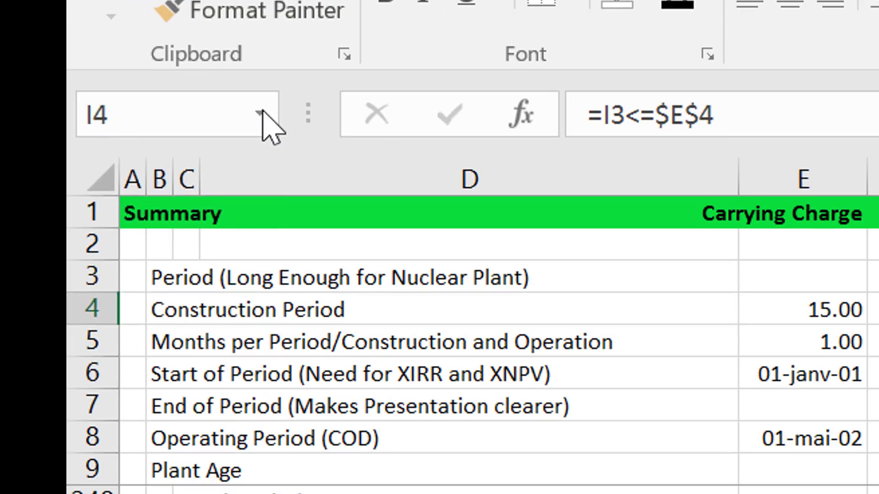
# Select the named range output and start a new conditional formatting rule that uses a formula to determine the cells
pyautogui.click(68, 42)
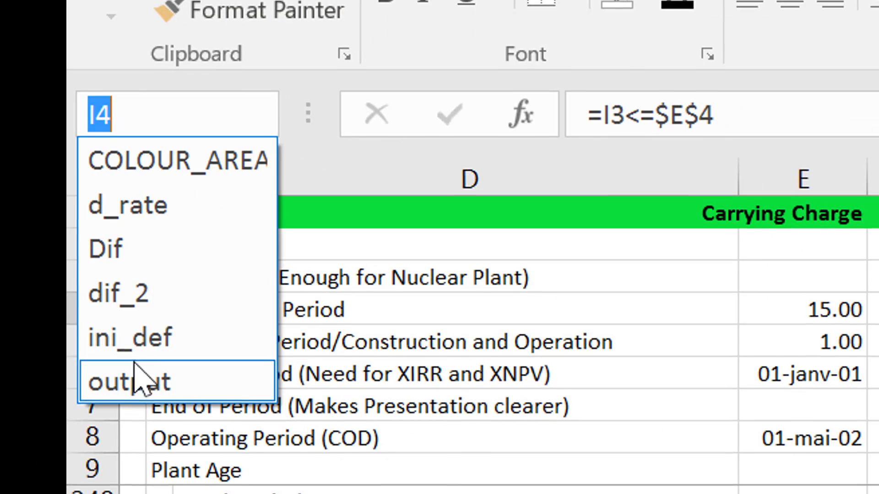
pyautogui.click(138, 369)
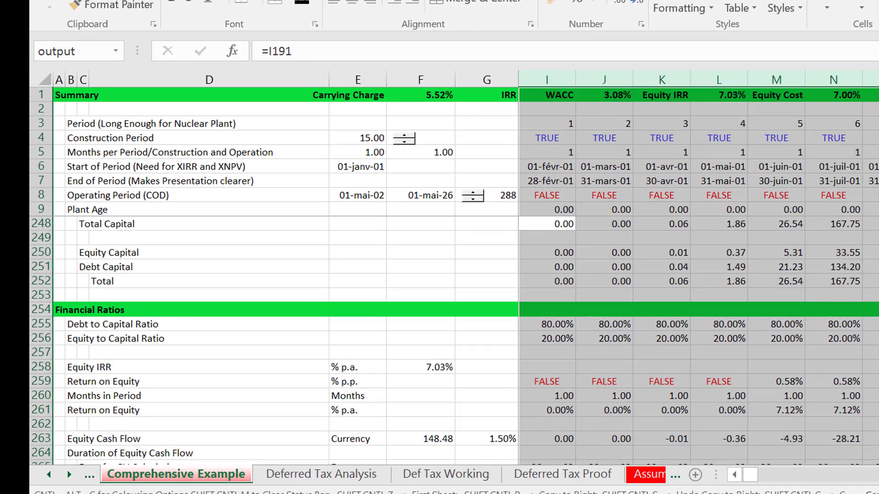
pyautogui.click(734, 477)
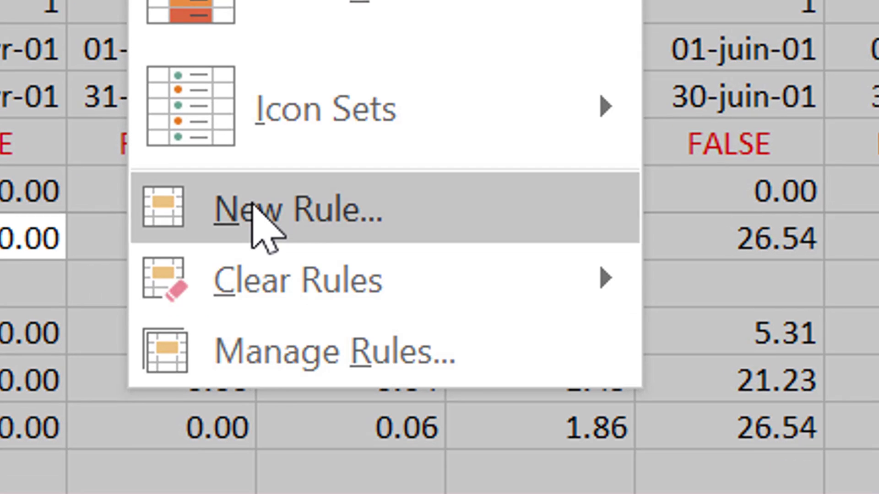
pyautogui.click(253, 208)
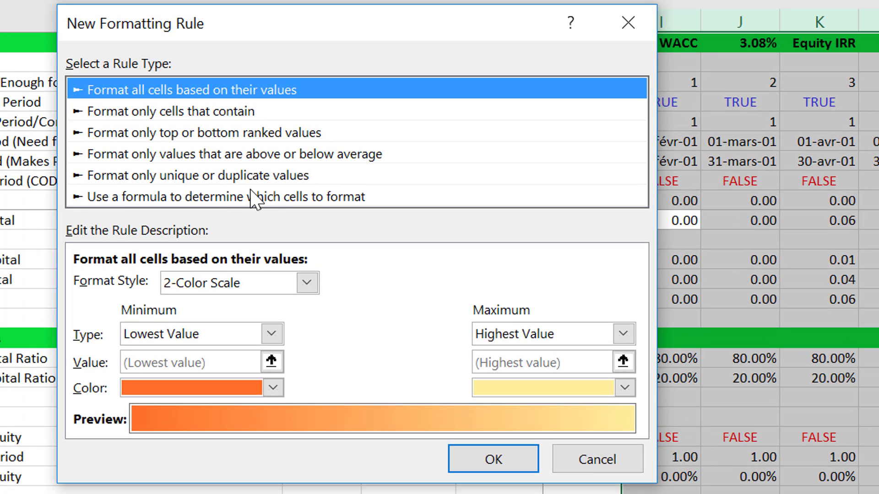
pyautogui.click(253, 202)
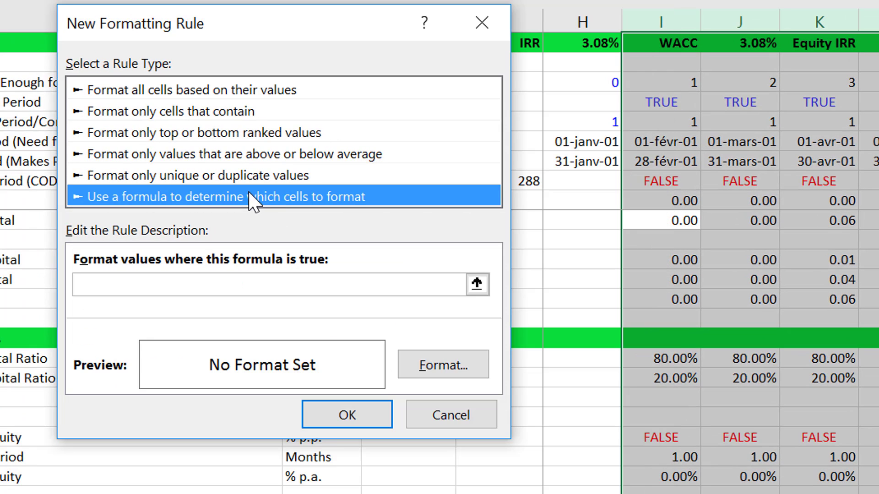
# Begin the rule formula with =I$6=, referencing the first Start of Period date with only its row locked
pyautogui.click(477, 284)
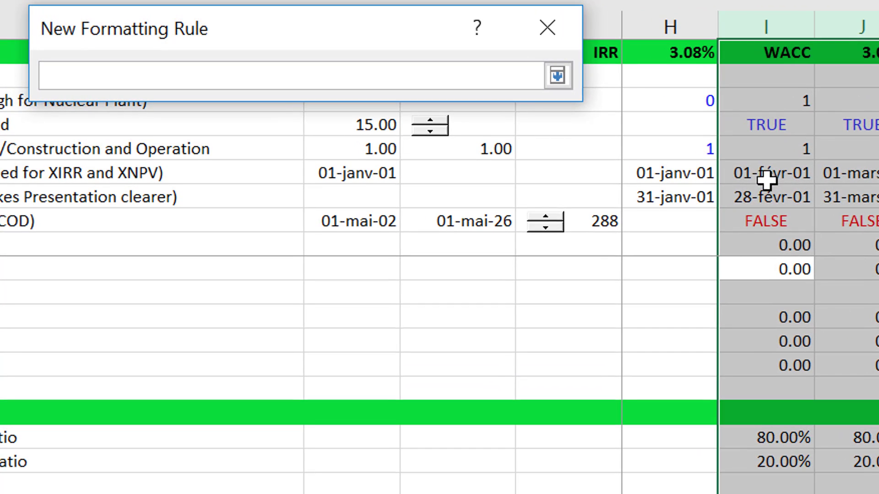
pyautogui.click(659, 142)
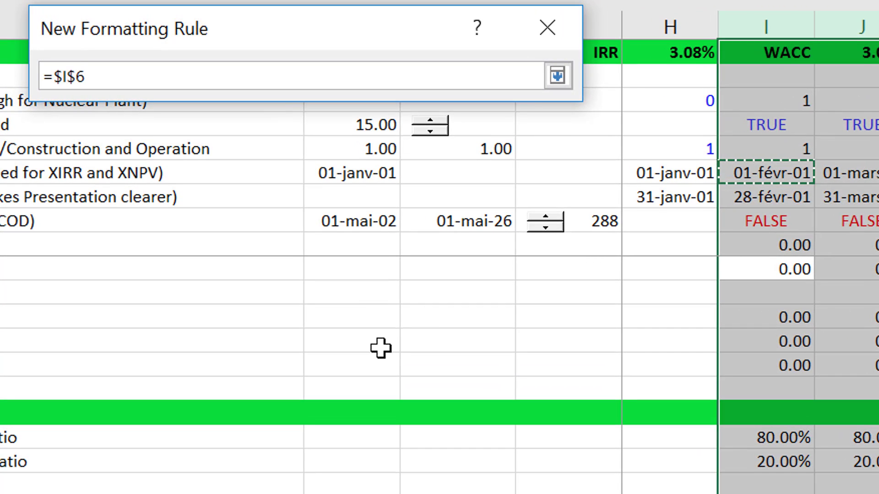
pyautogui.press('F4')
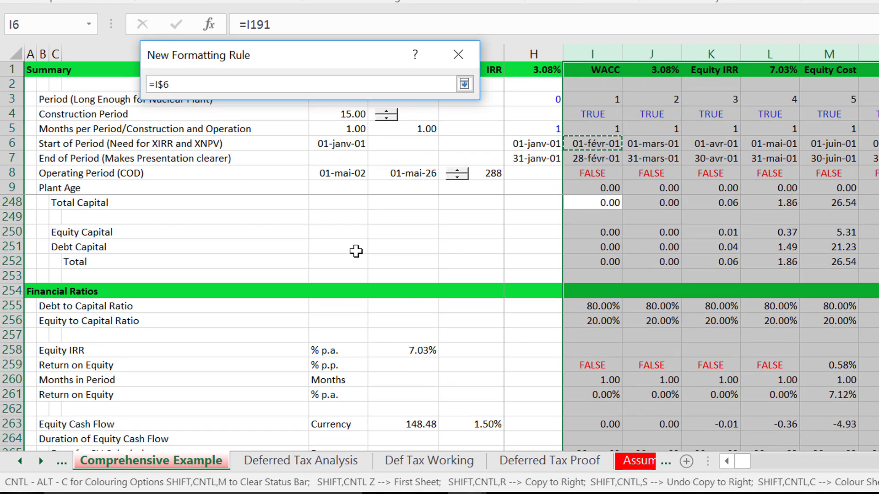
pyautogui.write('=')
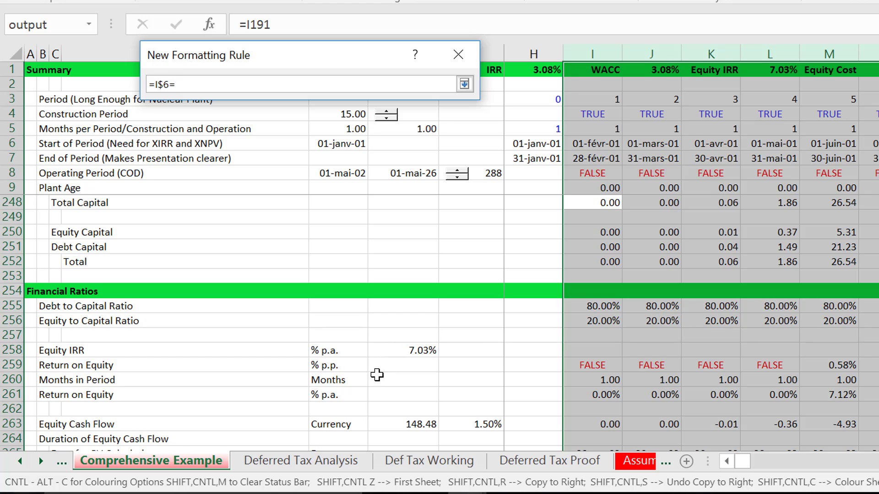
# Complete the rule formula as =I$6=$F$32, comparing each period start with the End of Construction Period date
pyautogui.click(395, 391)
pyautogui.press('Down')
pyautogui.press('Down')
pyautogui.press('Down')
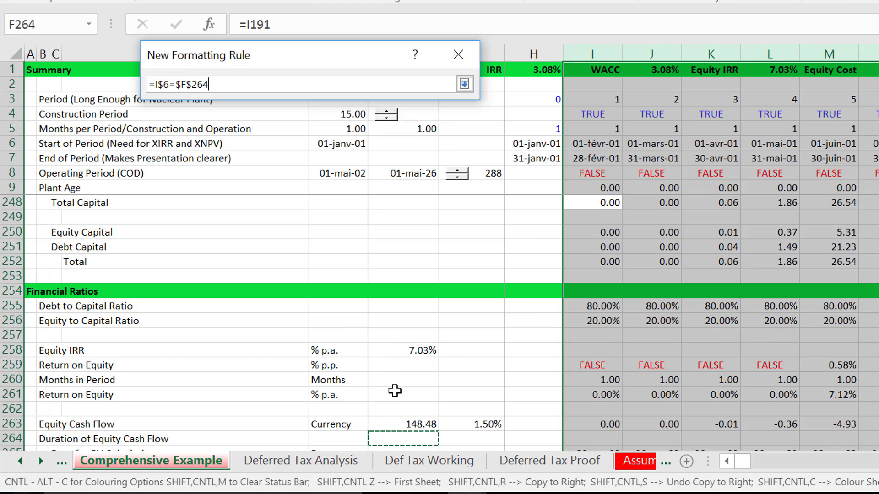
pyautogui.press('Down')
pyautogui.press('Down')
pyautogui.press('Down')
pyautogui.press('Down')
pyautogui.press('Down')
pyautogui.press('Down')
pyautogui.press('Down')
pyautogui.press('Down')
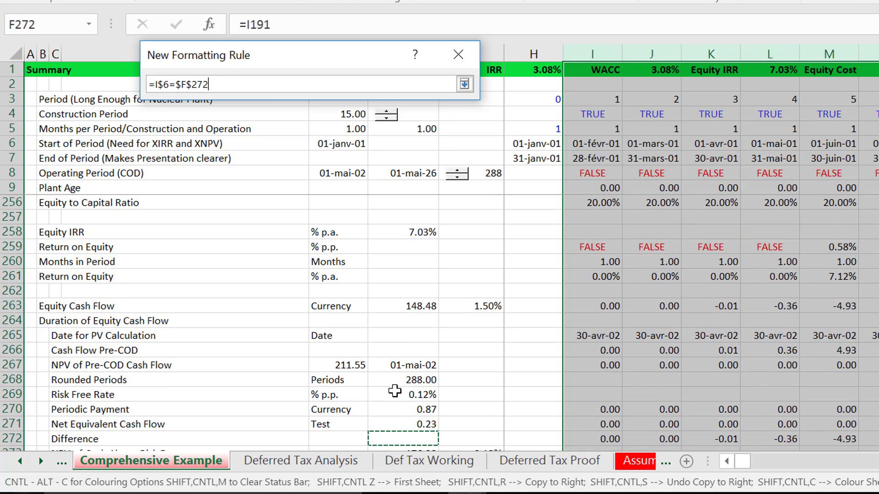
pyautogui.press('Down')
pyautogui.press('Down')
pyautogui.press('Down')
pyautogui.press('Up')
pyautogui.scroll(2, 394, 390)
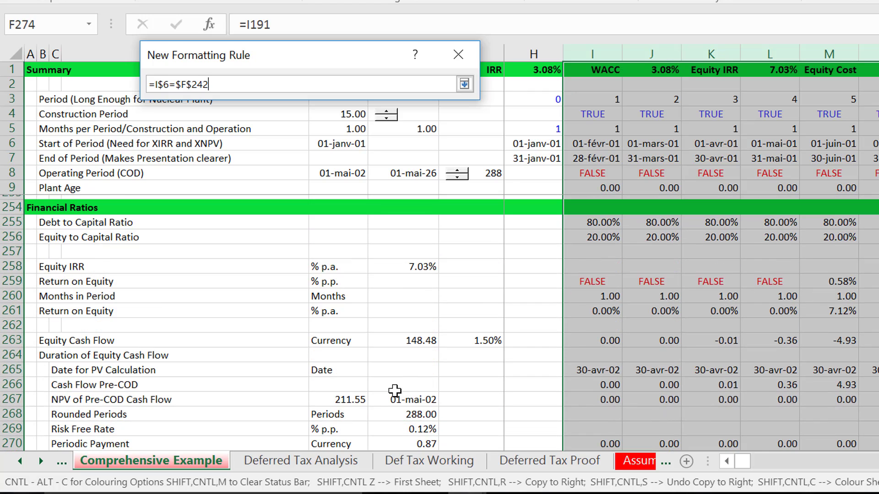
pyautogui.press('Up')
pyautogui.press('Up')
pyautogui.press('Up')
pyautogui.press('Up')
pyautogui.press('Up')
pyautogui.press('Up')
pyautogui.press('Up')
pyautogui.press('Up')
pyautogui.press('Up')
pyautogui.press('Up')
pyautogui.press('Up')
pyautogui.press('Up')
pyautogui.press('Up')
pyautogui.press('Up')
pyautogui.press('Up')
pyautogui.press('Up')
pyautogui.press('Up')
pyautogui.press('Up')
pyautogui.press('Up')
pyautogui.press('Up')
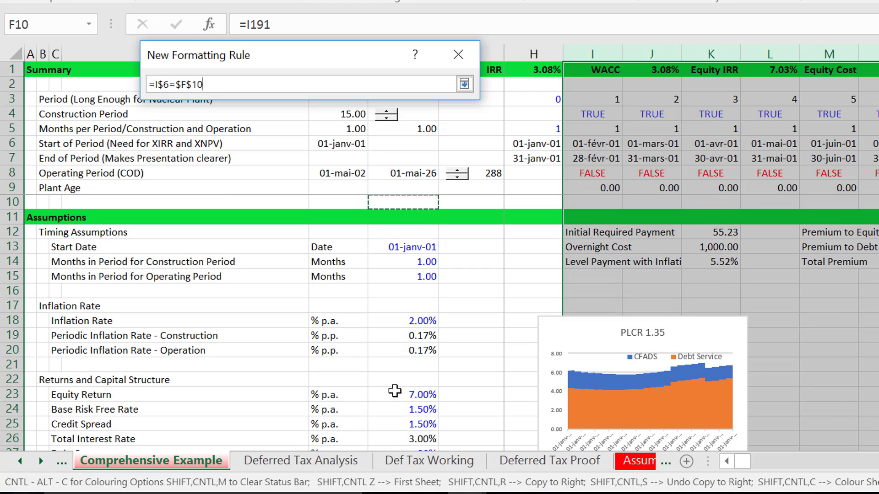
pyautogui.press('Down')
pyautogui.press('Down')
pyautogui.press('Down')
pyautogui.press('Down')
pyautogui.press('Down')
pyautogui.press('Down')
pyautogui.press('Down')
pyautogui.press('Down')
pyautogui.press('Down')
pyautogui.press('Down')
pyautogui.press('Down')
pyautogui.press('Down')
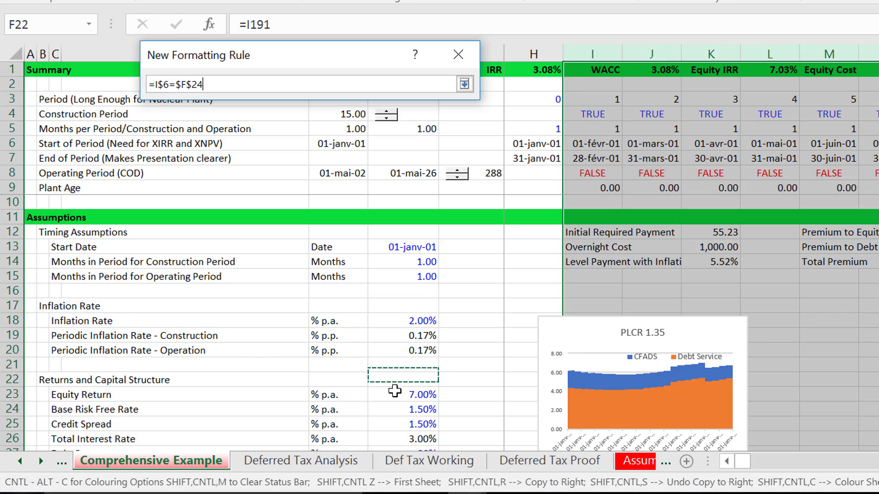
pyautogui.press('Down')
pyautogui.press('Down')
pyautogui.press('Down')
pyautogui.press('Down')
pyautogui.press('Down')
pyautogui.press('Down')
pyautogui.press('Down')
pyautogui.press('Down')
pyautogui.press('Down')
pyautogui.press('Down')
pyautogui.press('Down')
pyautogui.press('Down')
pyautogui.press('Down')
pyautogui.press('Down')
pyautogui.press('Down')
pyautogui.press('Up')
pyautogui.press('Up')
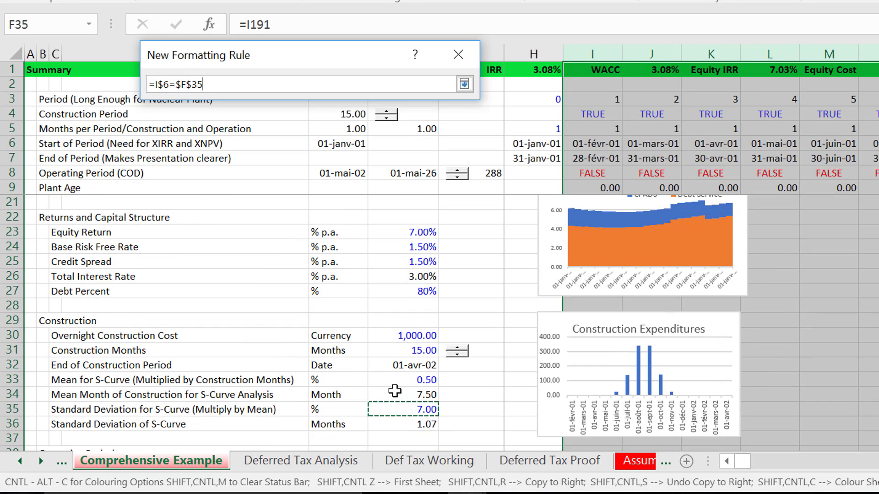
pyautogui.press('Up')
pyautogui.press('Up')
pyautogui.press('Up')
pyautogui.press('Up')
pyautogui.press('Down')
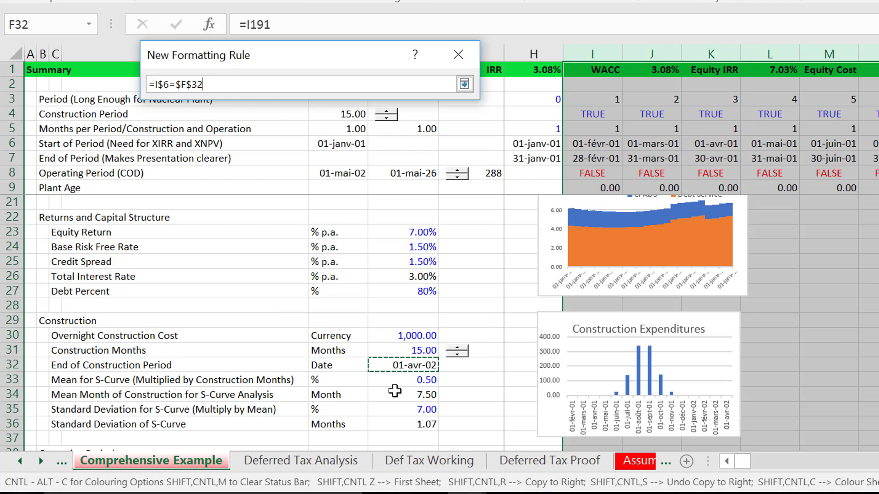
pyautogui.press('Return')
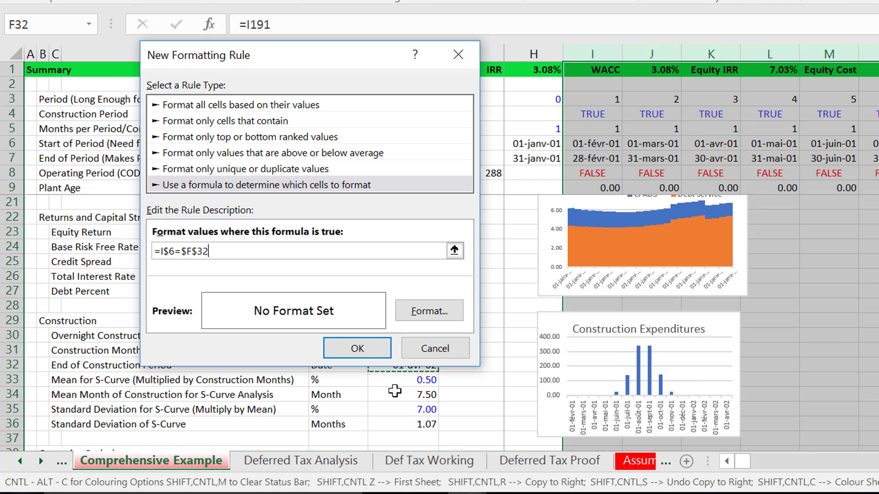
# Give the end-of-construction rule a light yellow background fill and apply it to the output range
pyautogui.click(423, 313)
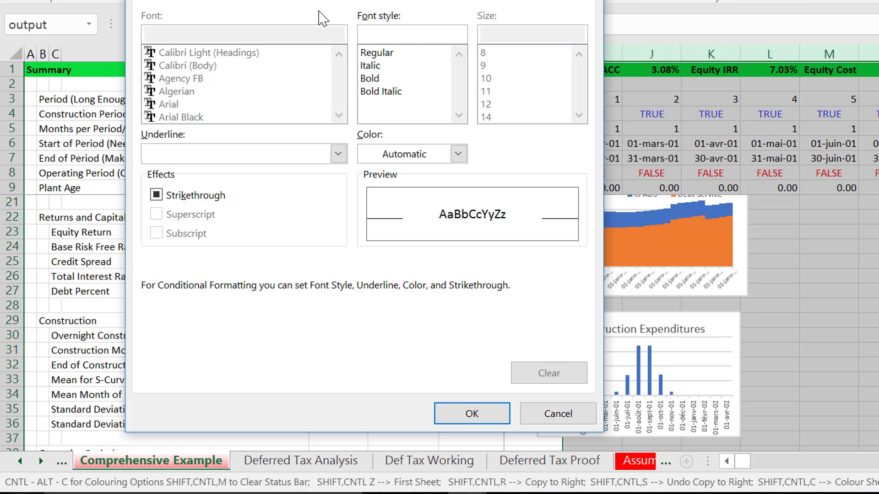
pyautogui.click(338, 4)
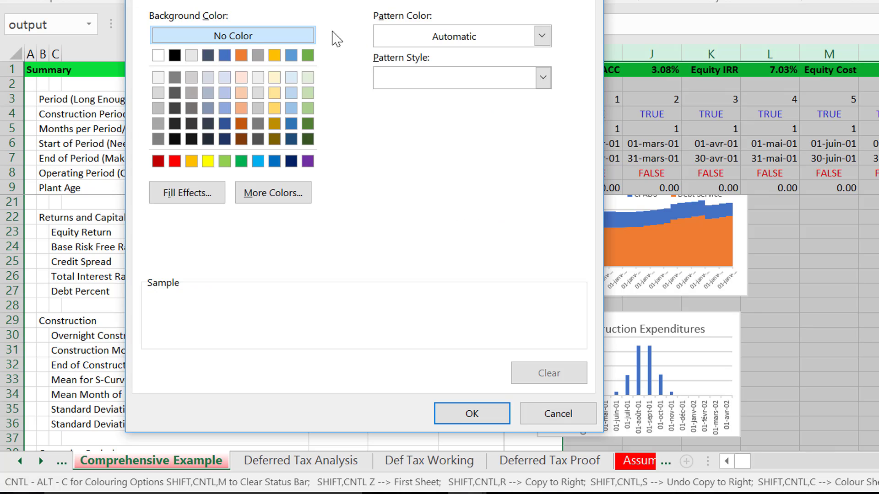
pyautogui.click(274, 78)
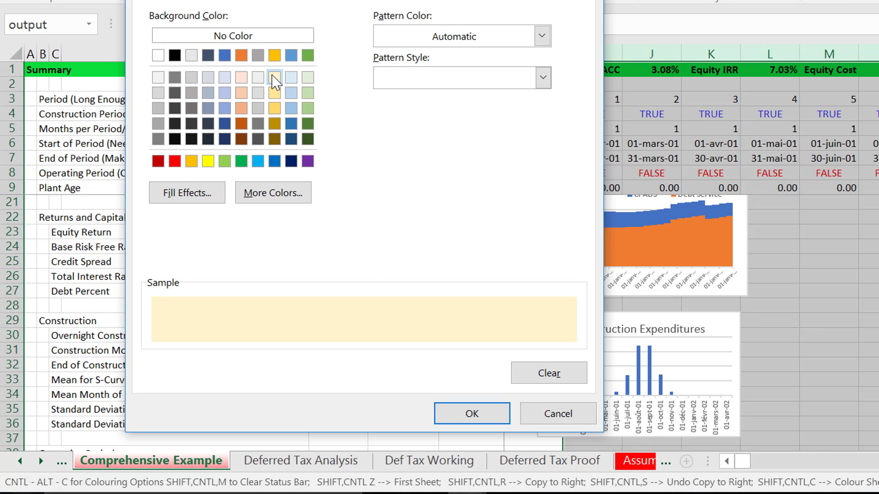
pyautogui.click(451, 412)
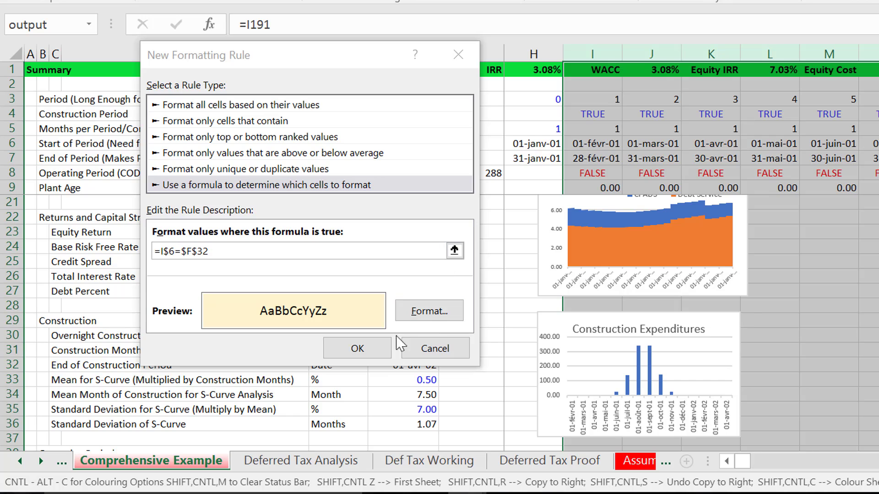
pyautogui.click(387, 349)
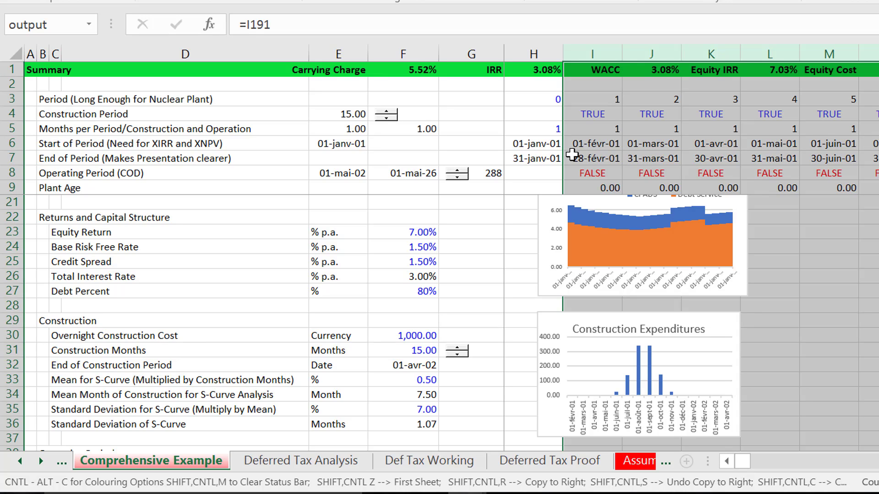
# Start a second conditional formatting rule on the output range that uses a formula to determine the cells
pyautogui.click(672, 1)
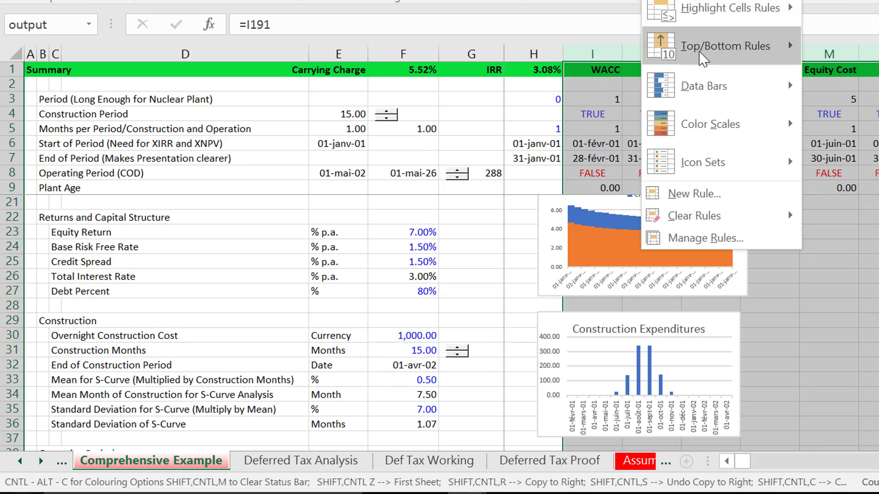
pyautogui.click(685, 200)
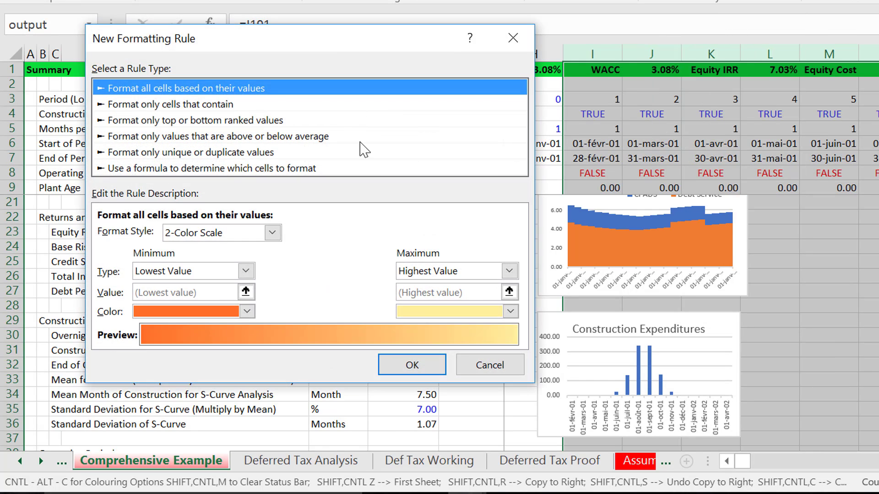
pyautogui.click(238, 169)
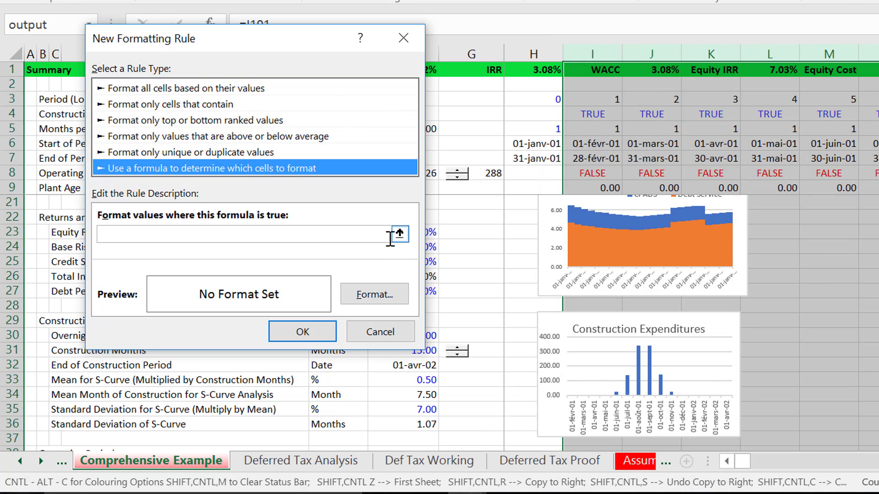
pyautogui.click(404, 235)
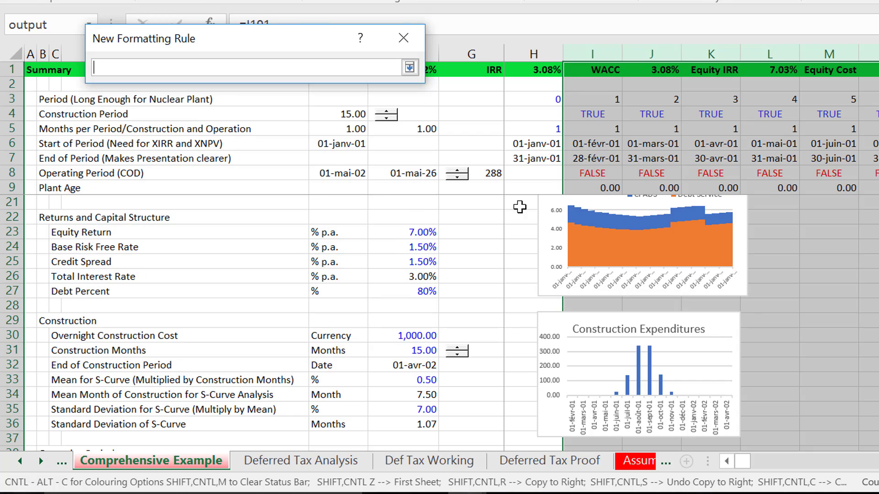
# Build the second rule's formula as =I$6=$F$43, comparing each Start of Period date with the Decomissioning date
pyautogui.click(598, 142)
pyautogui.press('F4')
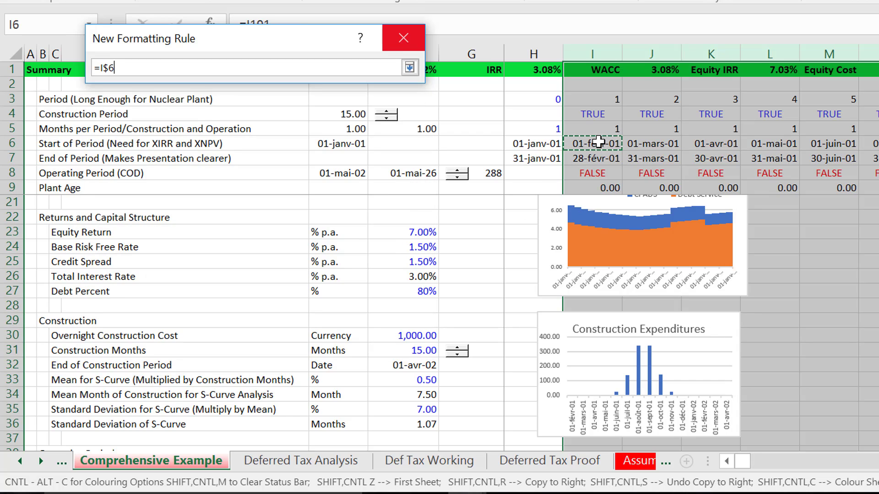
pyautogui.write('=')
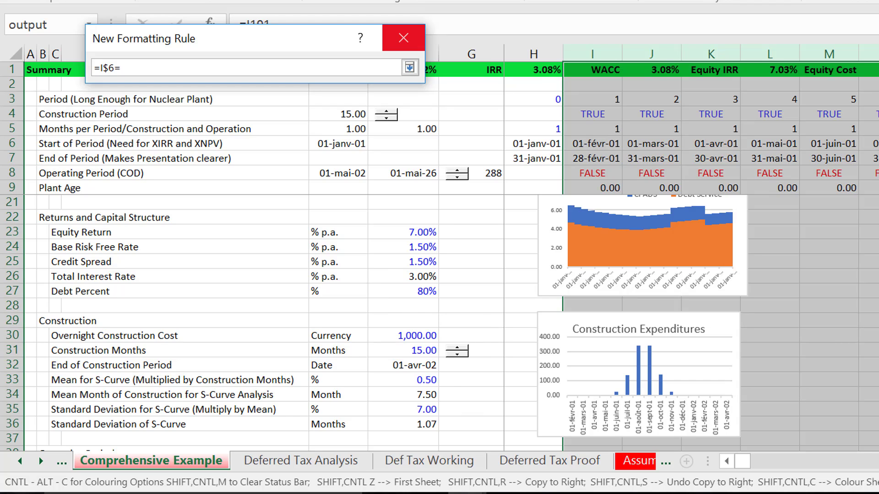
pyautogui.scroll(-1, 403, 409)
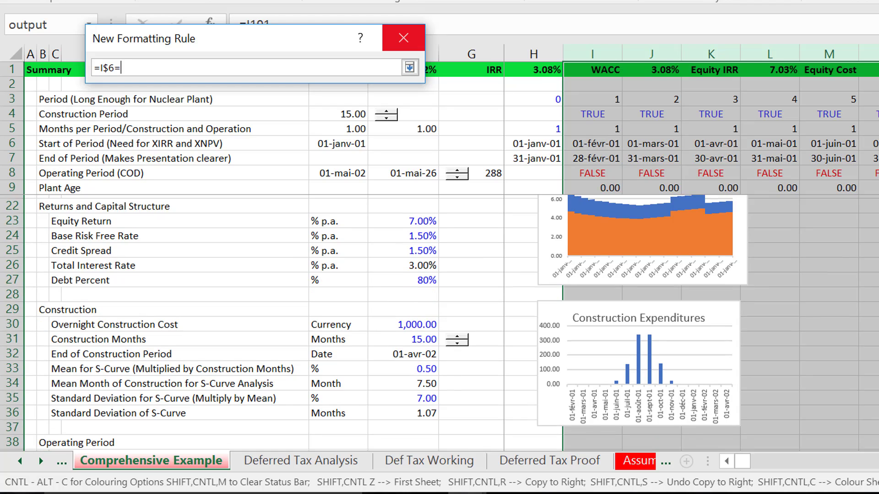
pyautogui.scroll(-3, 452, 323)
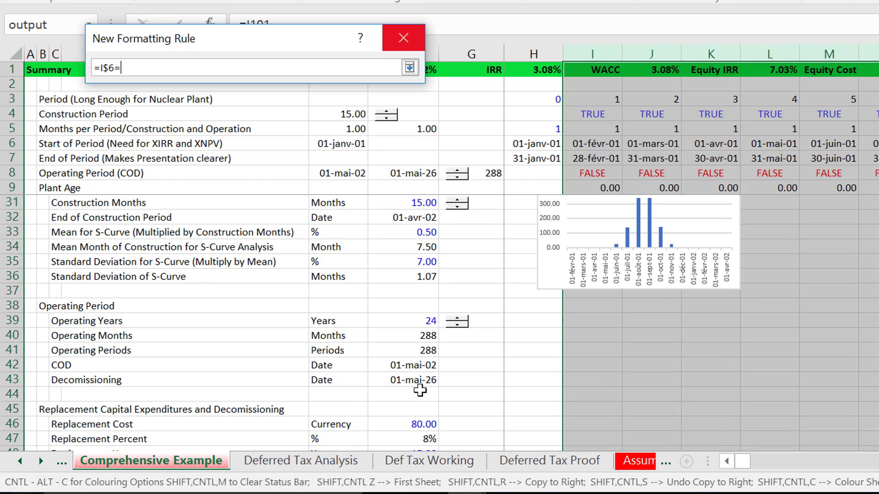
pyautogui.click(401, 385)
pyautogui.press('Return')
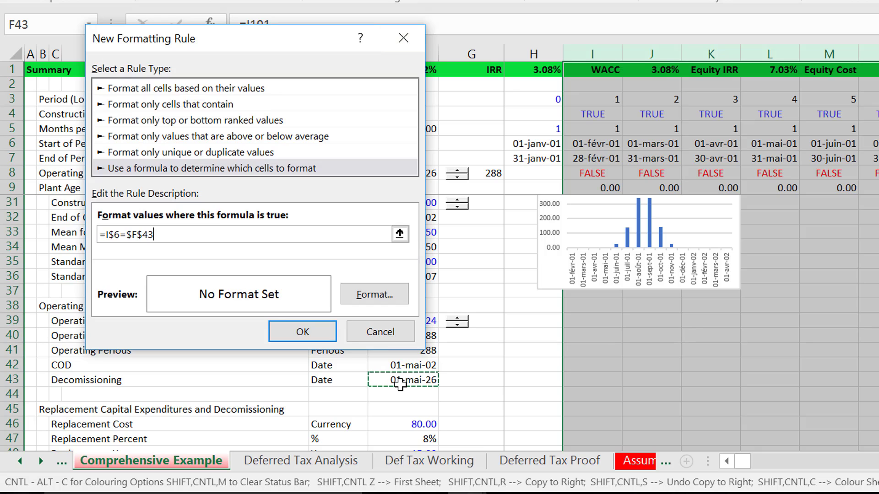
# Give the decommissioning rule a light red fill from the extended standard colours and apply it
pyautogui.click(375, 294)
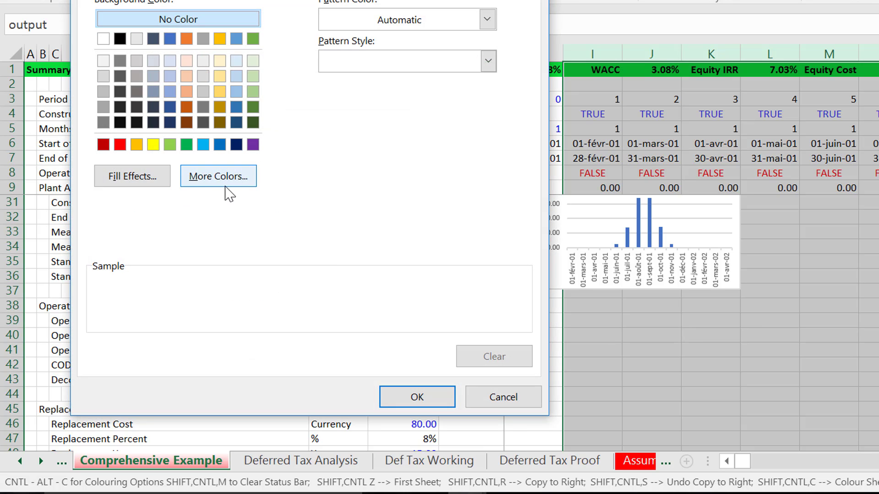
pyautogui.click(208, 181)
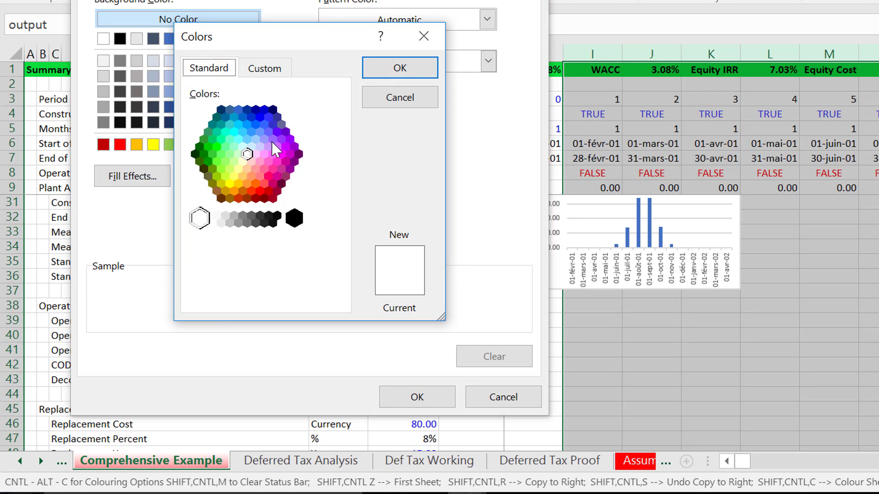
pyautogui.doubleClick(262, 188)
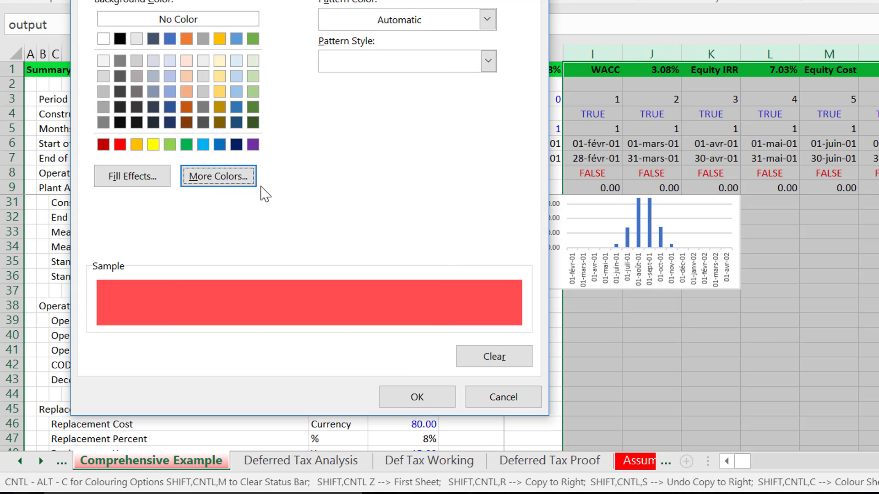
pyautogui.click(417, 397)
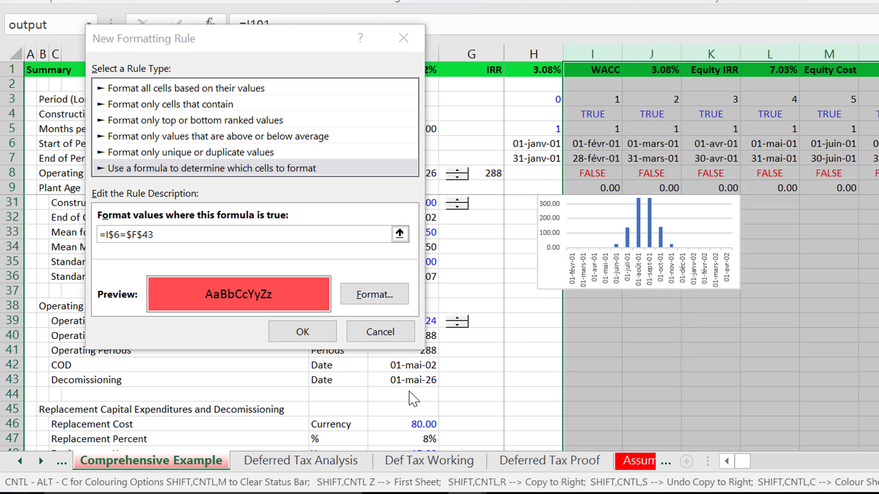
pyautogui.click(309, 332)
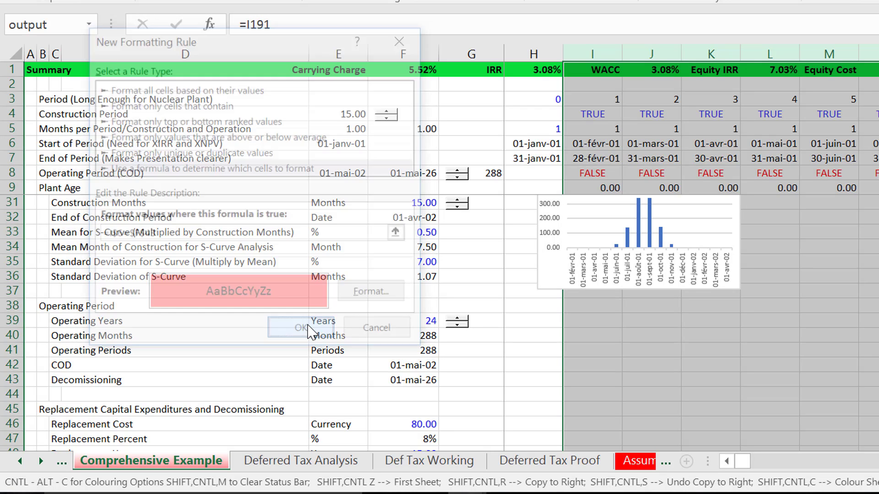
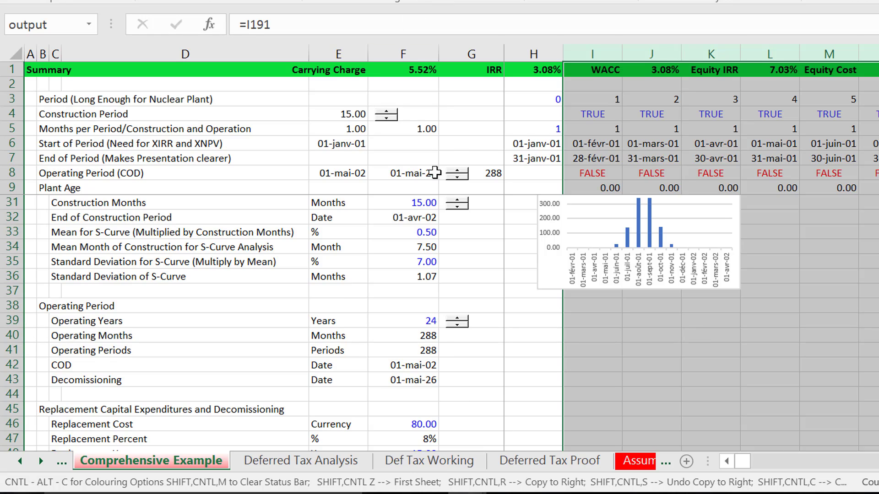
# Start a third formula-based conditional formatting rule on the output range, ready to pick its cell references
pyautogui.hotkey('alt', 'h')
pyautogui.press('l')
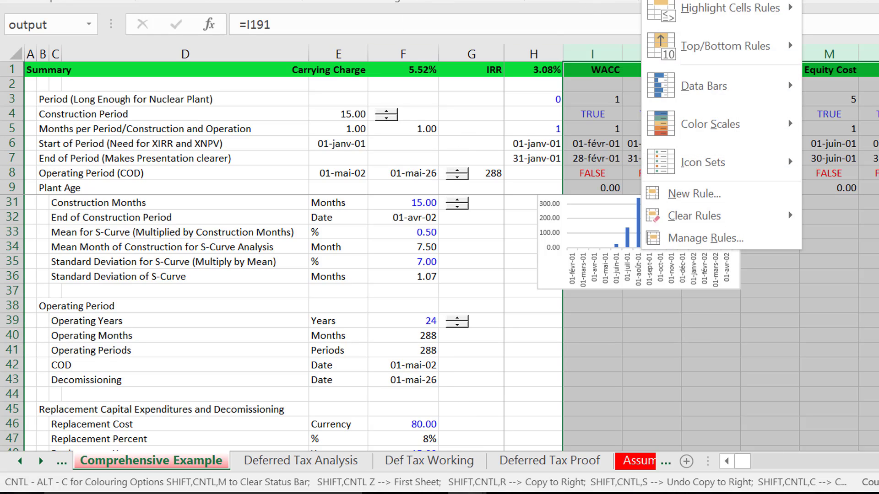
pyautogui.click(672, 196)
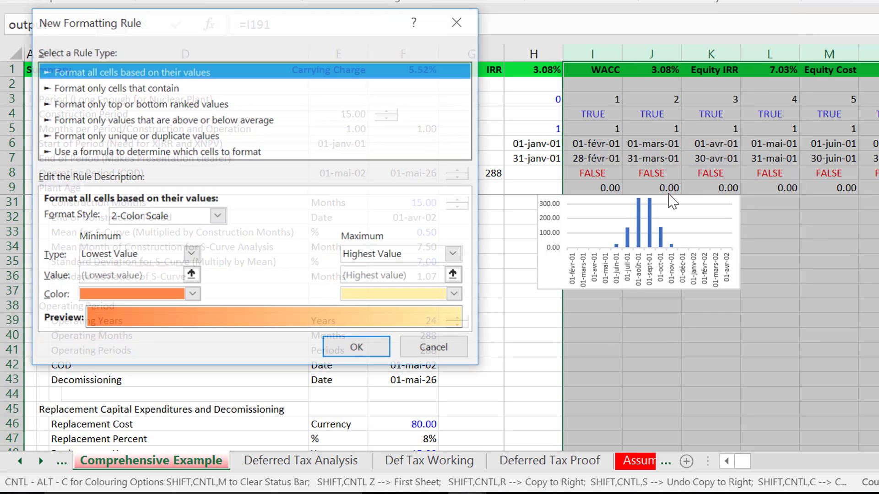
pyautogui.click(116, 152)
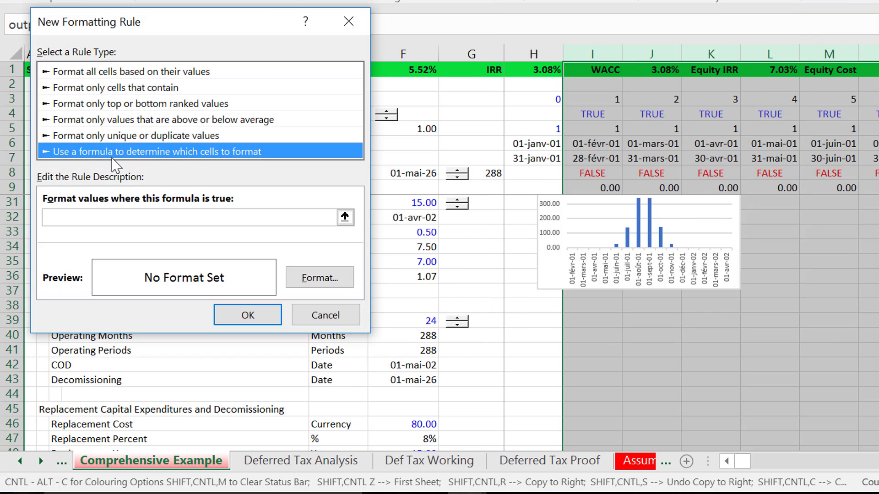
pyautogui.click(345, 217)
# Build the third rule's formula as =I$6=$F$50, comparing each Start of Period date with the Replacement Date
pyautogui.click(591, 148)
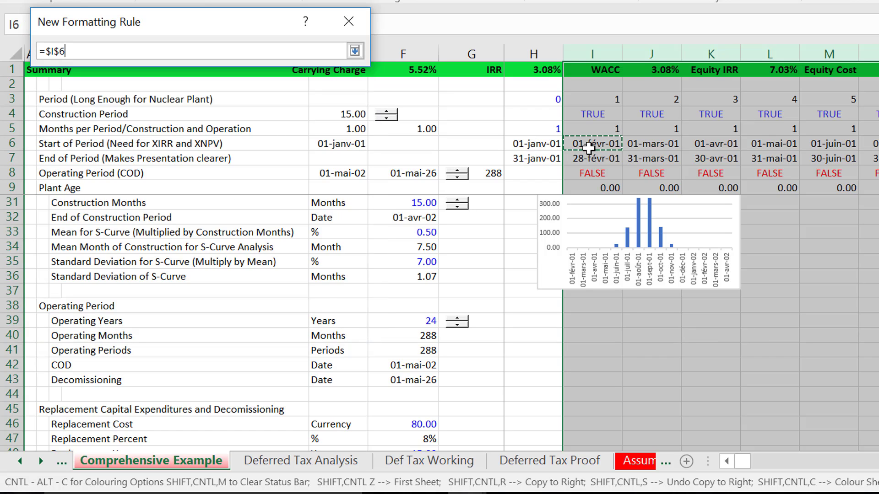
pyautogui.press('F4')
pyautogui.press('F4')
pyautogui.press('F4')
pyautogui.press('F4')
pyautogui.write('=')
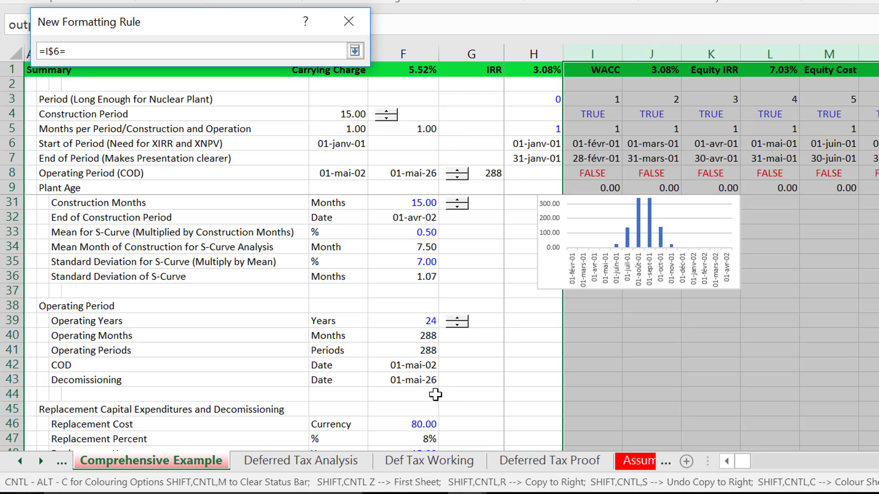
pyautogui.click(455, 418)
pyautogui.press('Down')
pyautogui.press('Down')
pyautogui.press('Down')
pyautogui.press('Down')
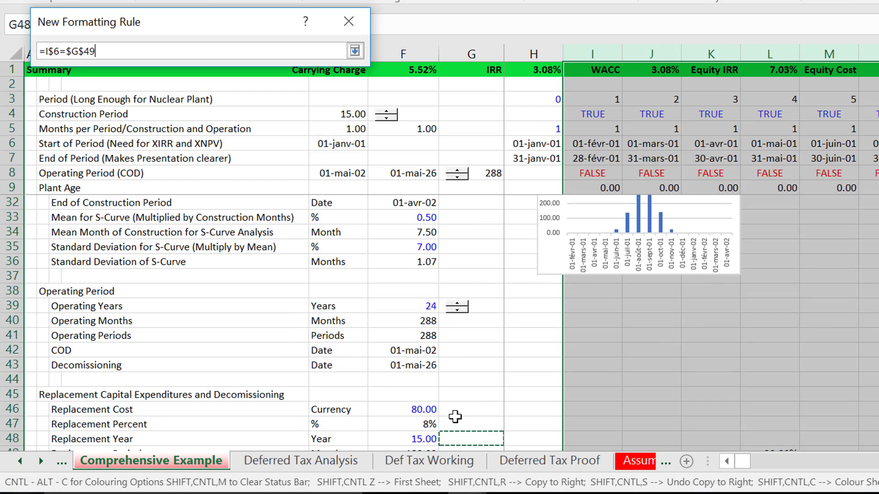
pyautogui.press('Left')
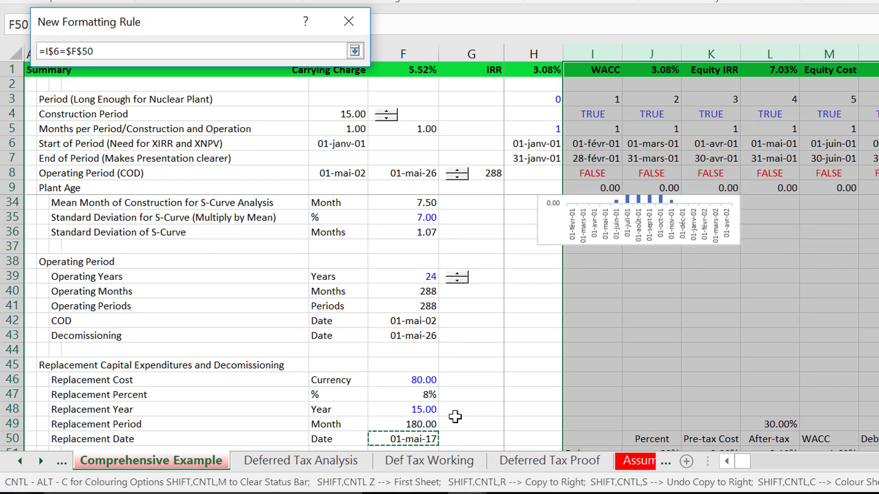
# Give the Replacement Date rule a light blue fill and apply it to the output range
pyautogui.press('Return')
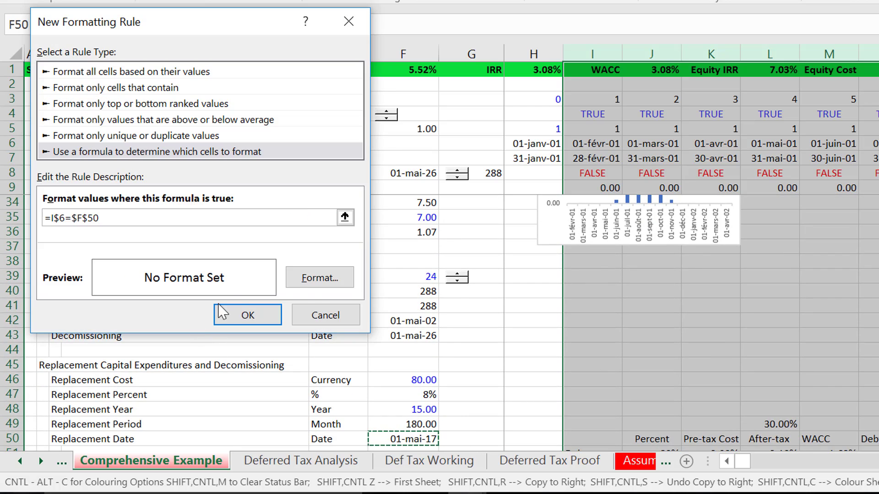
pyautogui.click(334, 280)
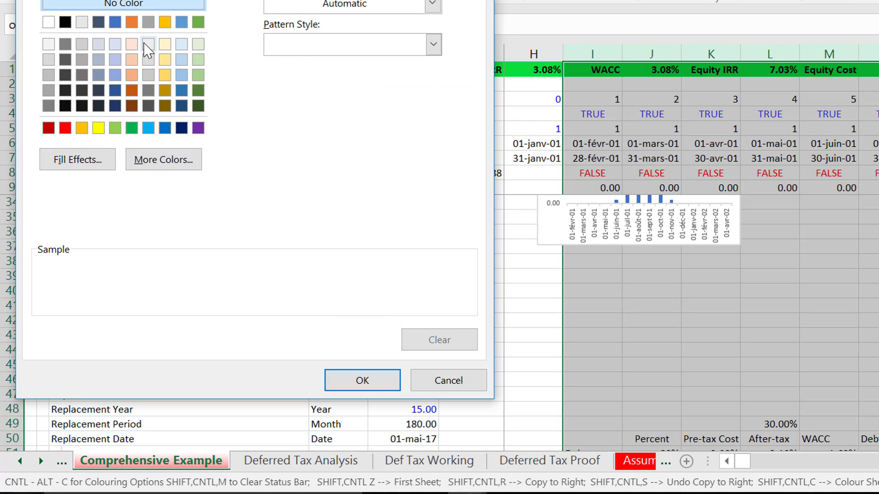
pyautogui.click(182, 44)
pyautogui.click(361, 380)
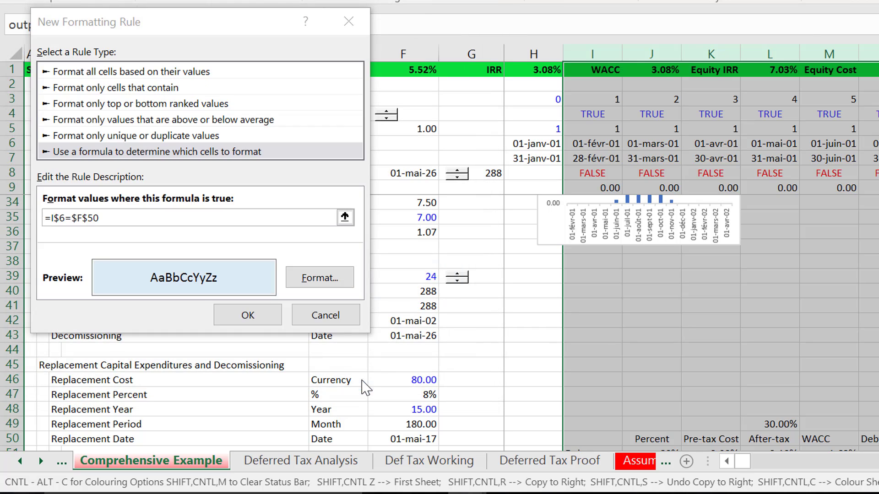
pyautogui.click(247, 316)
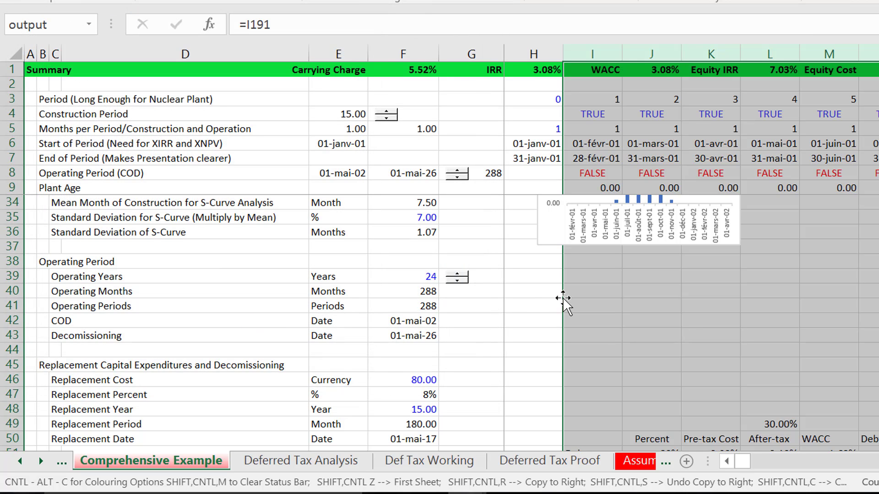
# Examine the construction period columns along the Operating Years row to check the end-of-construction formatting around period 15
pyautogui.click(614, 275)
pyautogui.press('Right')
pyautogui.press('Right')
pyautogui.press('Right')
pyautogui.press('Right')
pyautogui.press('Right')
pyautogui.press('Right')
pyautogui.press('Right')
pyautogui.press('Right')
pyautogui.press('Right')
pyautogui.press('Right')
pyautogui.press('Right')
pyautogui.press('Right')
pyautogui.press('Right')
pyautogui.press('Right')
pyautogui.press('Right')
pyautogui.press('Right')
pyautogui.press('Right')
pyautogui.press('Right')
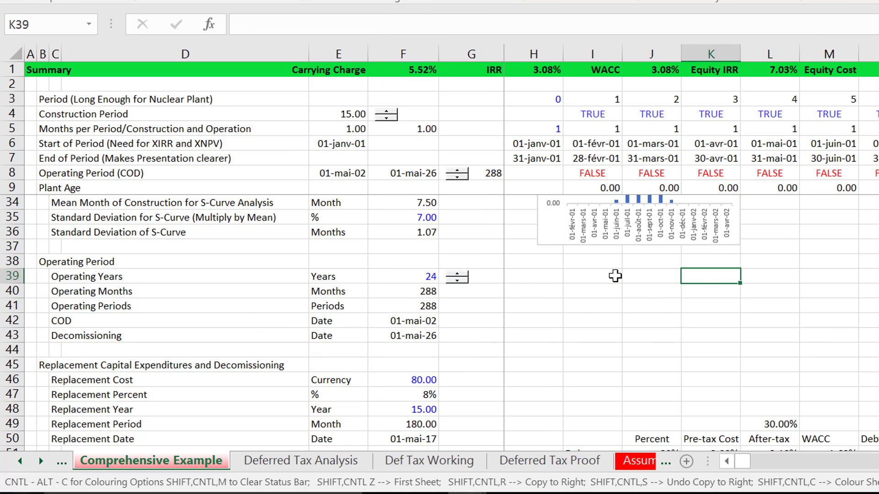
pyautogui.press('Left')
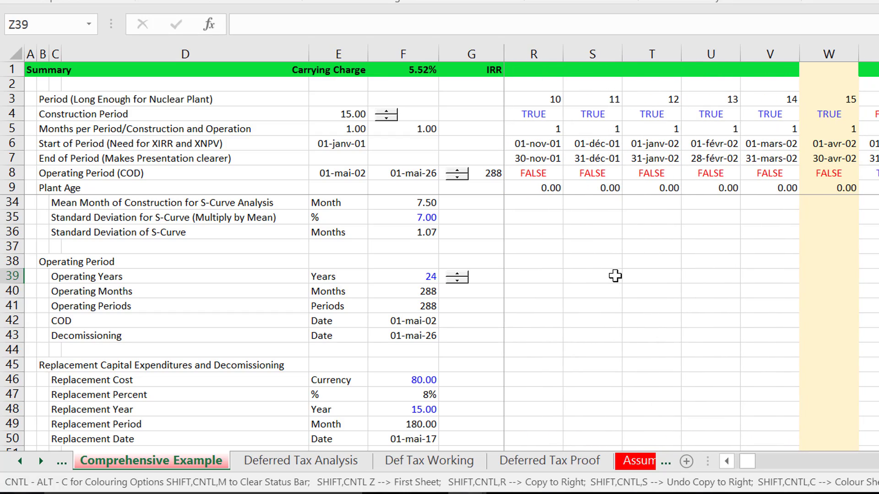
pyautogui.press('Left')
pyautogui.press('Left')
# Follow the period 15 column down through the depreciation, construction analysis and financial statements to the Debt IRR row, checking its formatting
pyautogui.press('Down')
pyautogui.press('Down')
pyautogui.press('Down')
pyautogui.press('Down')
pyautogui.press('Down')
pyautogui.press('Down')
pyautogui.press('Down')
pyautogui.press('Down')
pyautogui.press('Down')
pyautogui.press('Down')
pyautogui.press('Down')
pyautogui.press('Down')
pyautogui.press('Down')
pyautogui.press('Down')
pyautogui.press('Down')
pyautogui.press('Down')
pyautogui.press('Down')
pyautogui.press('Down')
pyautogui.press('Down')
pyautogui.press('Down')
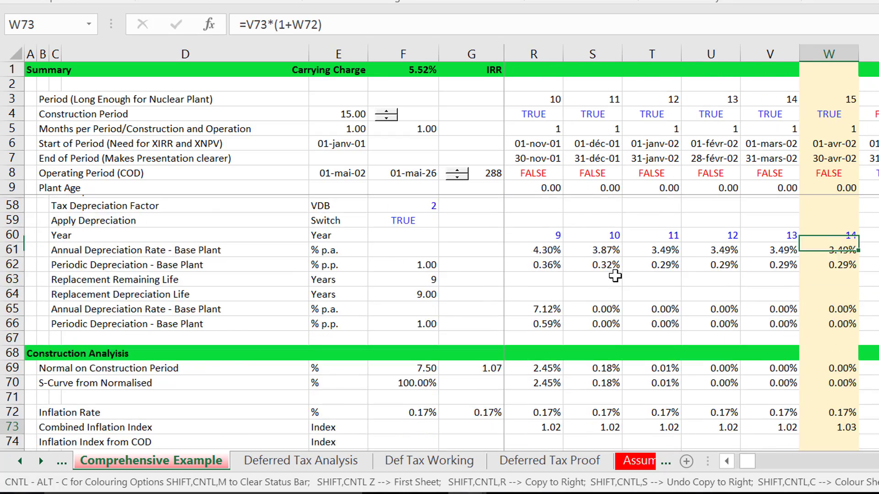
pyautogui.press('Down')
pyautogui.press('Down')
pyautogui.press('Down')
pyautogui.press('Down')
pyautogui.press('Down')
pyautogui.press('Down')
pyautogui.press('Down')
pyautogui.press('Down')
pyautogui.press('Down')
pyautogui.press('Down')
pyautogui.press('Down')
pyautogui.press('Down')
pyautogui.press('Down')
pyautogui.press('Down')
pyautogui.press('Down')
pyautogui.press('Down')
pyautogui.press('Down')
pyautogui.press('Down')
pyautogui.press('Down')
pyautogui.press('Down')
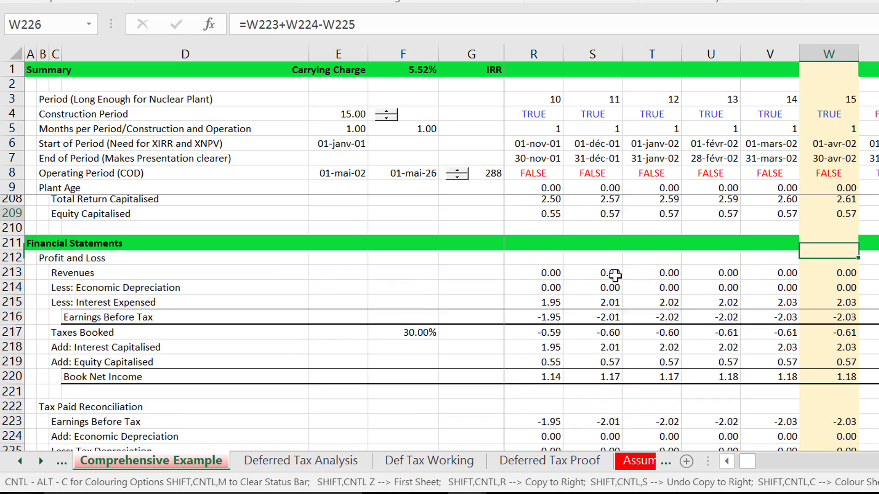
pyautogui.press('Down')
pyautogui.press('Down')
pyautogui.press('Down')
pyautogui.press('Down')
pyautogui.press('Down')
pyautogui.press('Down')
pyautogui.press('Down')
pyautogui.press('Down')
pyautogui.press('Down')
pyautogui.press('Down')
pyautogui.press('Down')
pyautogui.press('Down')
pyautogui.press('Down')
pyautogui.press('Down')
pyautogui.press('Down')
pyautogui.press('Down')
pyautogui.press('Down')
# Follow the Debt IRR row across the operating periods to the replacement date column at period 196, checking its conditional formatting
pyautogui.press('Right')
pyautogui.press('Right')
pyautogui.press('Right')
pyautogui.press('Right')
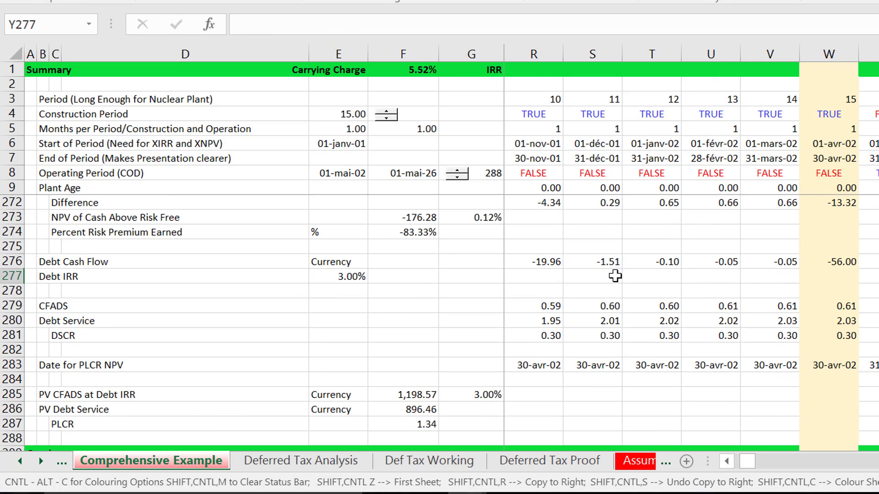
pyautogui.press('Right')
pyautogui.press('Right')
pyautogui.press('Right')
pyautogui.press('Right')
pyautogui.press('Right')
pyautogui.press('Right')
pyautogui.press('Right')
pyautogui.press('Right')
pyautogui.press('Right')
pyautogui.press('Right')
pyautogui.press('Right')
pyautogui.press('Right')
pyautogui.press('Right')
pyautogui.press('Right')
pyautogui.press('Right')
pyautogui.press('Right')
pyautogui.press('Right')
pyautogui.press('Right')
pyautogui.press('Right')
pyautogui.press('Right')
pyautogui.press('Right')
pyautogui.press('Right')
pyautogui.press('Right')
pyautogui.press('Right')
pyautogui.press('Right')
pyautogui.press('Right')
pyautogui.press('Right')
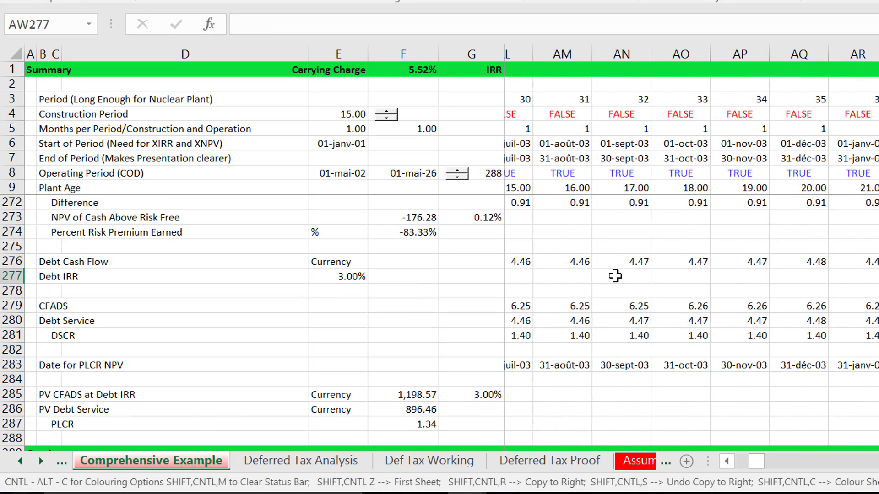
pyautogui.press('Right')
pyautogui.press('Right')
pyautogui.press('Right')
pyautogui.press('Right')
pyautogui.press('Right')
pyautogui.press('Right')
pyautogui.press('Right')
pyautogui.press('Right')
pyautogui.press('Right')
pyautogui.press('Right')
pyautogui.press('Right')
pyautogui.press('Right')
pyautogui.press('Right')
pyautogui.press('Right')
pyautogui.press('Right')
pyautogui.press('Right')
pyautogui.press('Right')
pyautogui.press('Right')
pyautogui.press('Right')
pyautogui.press('Right')
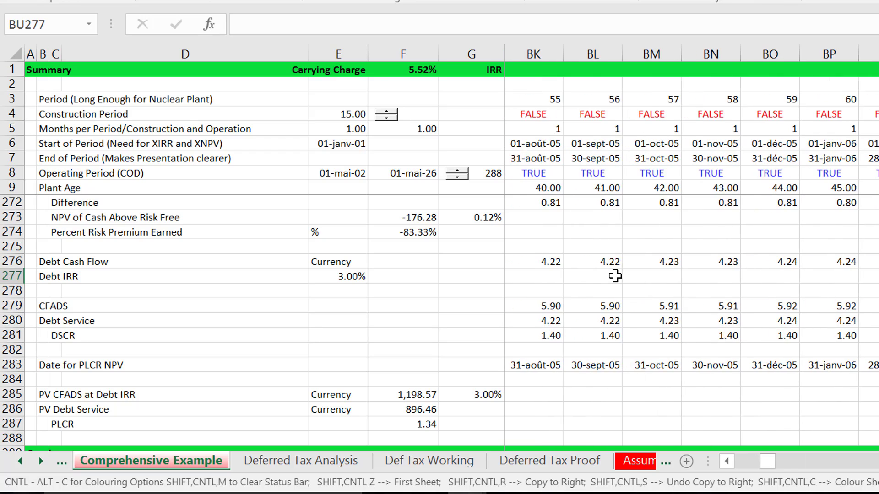
pyautogui.press('Right')
pyautogui.press('Right')
pyautogui.press('Right')
pyautogui.press('Right')
pyautogui.press('Right')
pyautogui.press('Right')
pyautogui.press('Right')
pyautogui.press('Right')
pyautogui.press('Right')
pyautogui.press('Right')
pyautogui.press('Right')
pyautogui.press('Right')
pyautogui.press('Right')
pyautogui.press('Right')
pyautogui.press('Right')
pyautogui.press('Right')
pyautogui.press('Right')
pyautogui.press('Right')
pyautogui.press('Right')
pyautogui.press('Right')
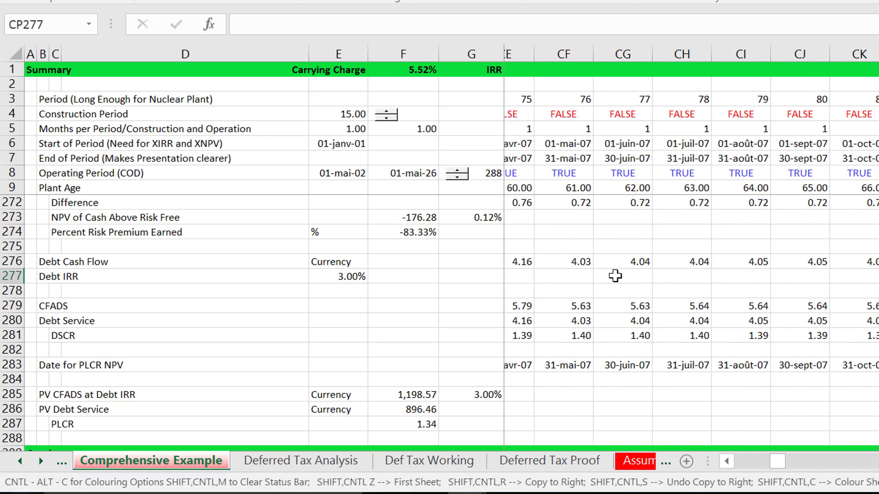
pyautogui.press('Right')
pyautogui.press('Right')
pyautogui.press('Right')
pyautogui.press('Right')
pyautogui.press('Right')
pyautogui.press('Right')
pyautogui.press('Right')
pyautogui.press('Right')
pyautogui.press('Right')
pyautogui.press('Right')
pyautogui.press('Right')
pyautogui.press('Right')
pyautogui.press('Right')
pyautogui.press('Right')
pyautogui.press('Right')
pyautogui.press('Right')
pyautogui.press('Right')
pyautogui.press('Right')
pyautogui.press('Right')
pyautogui.press('Right')
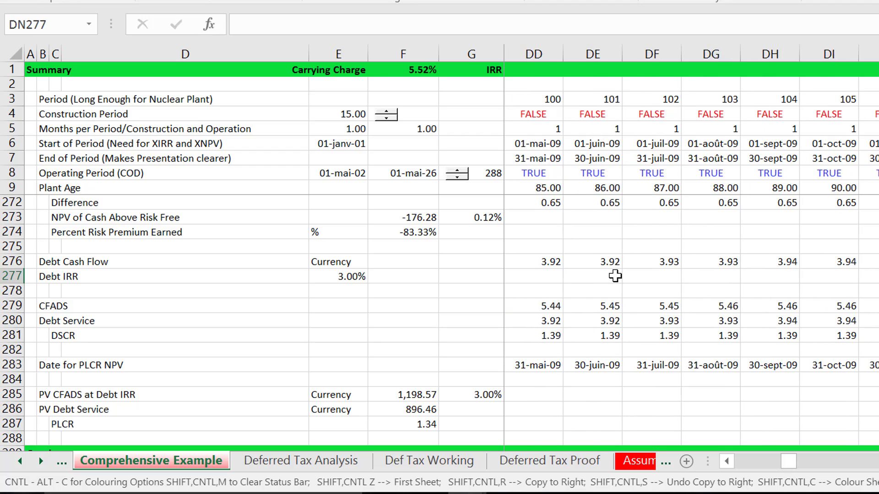
pyautogui.press('Right')
pyautogui.press('Right')
pyautogui.press('Right')
pyautogui.press('Right')
pyautogui.press('Right')
pyautogui.press('Right')
pyautogui.press('Right')
pyautogui.press('Right')
pyautogui.press('Right')
pyautogui.press('Right')
pyautogui.press('Right')
pyautogui.press('Right')
pyautogui.press('Right')
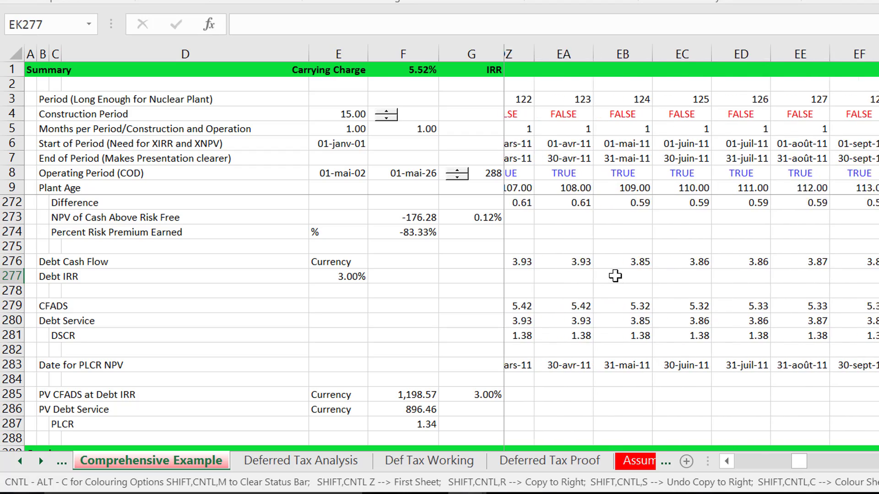
pyautogui.press('Right')
pyautogui.press('Right')
pyautogui.press('Right')
pyautogui.press('Right')
pyautogui.press('Right')
pyautogui.press('Right')
pyautogui.press('Right')
pyautogui.press('Right')
pyautogui.press('Right')
pyautogui.press('Right')
pyautogui.press('Right')
pyautogui.press('Right')
pyautogui.press('Right')
pyautogui.press('Right')
pyautogui.press('Right')
pyautogui.press('Right')
pyautogui.press('Right')
pyautogui.press('Right')
pyautogui.press('Right')
pyautogui.press('Right')
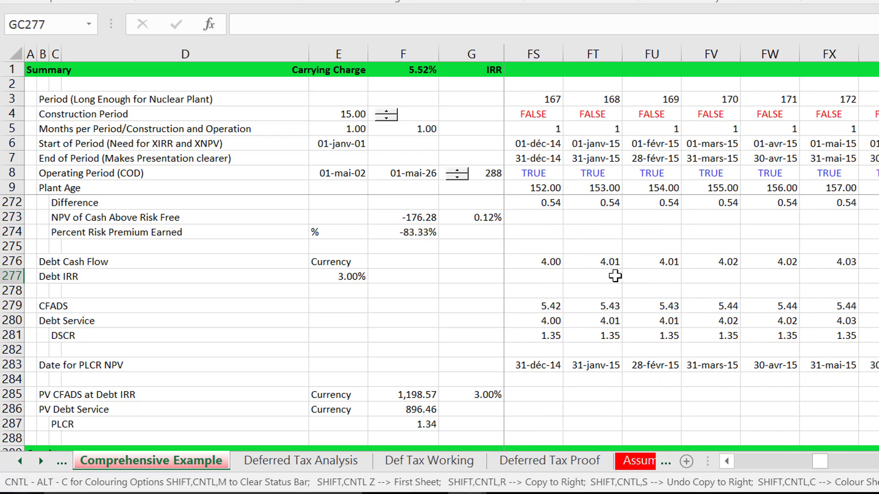
pyautogui.press('Right')
pyautogui.press('Right')
pyautogui.press('Right')
pyautogui.press('Right')
pyautogui.press('Right')
pyautogui.press('Right')
pyautogui.press('Right')
pyautogui.press('Right')
pyautogui.press('Right')
pyautogui.press('Right')
pyautogui.press('Right')
pyautogui.press('Right')
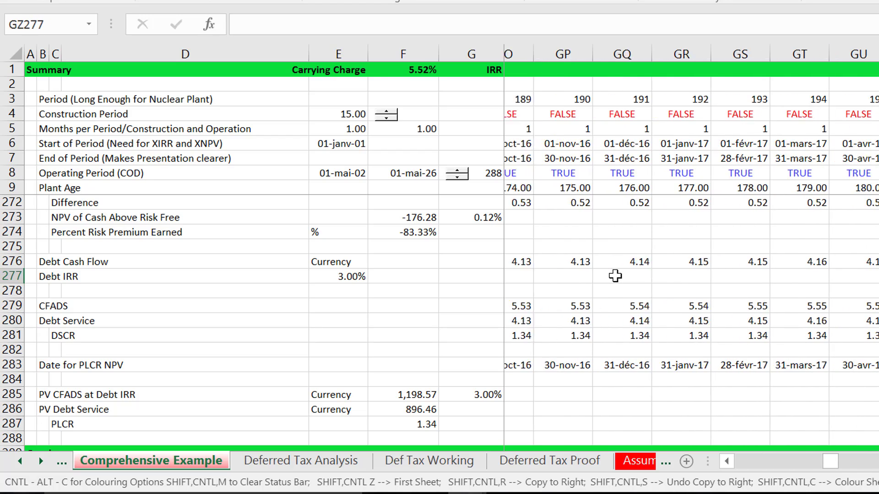
pyautogui.press('Left')
pyautogui.press('Left')
pyautogui.press('Left')
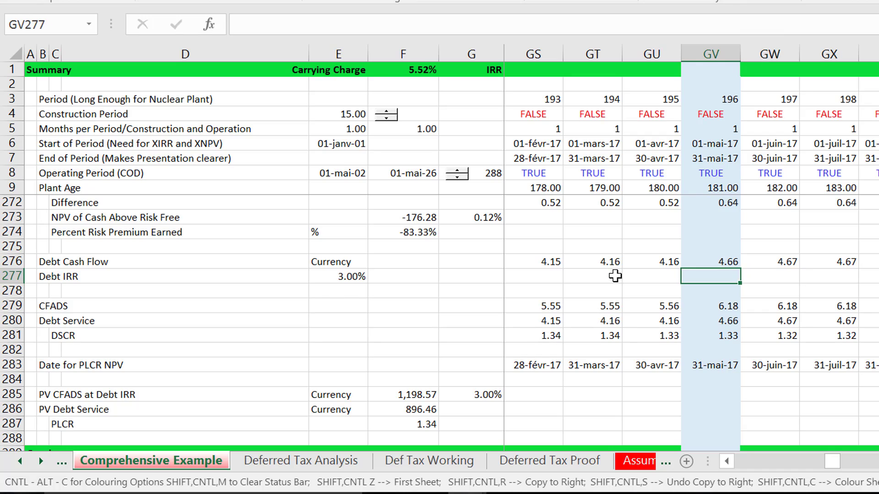
# Follow the period 196 column from the Debt IRR row up through the equity returns, financial statements and debt schedule, checking its replacement date formatting
pyautogui.press('Down')
pyautogui.press('Down')
pyautogui.press('Down')
pyautogui.press('Down')
pyautogui.press('Down')
pyautogui.press('Down')
pyautogui.press('Down')
pyautogui.press('Down')
pyautogui.press('Down')
pyautogui.press('Down')
pyautogui.press('Down')
pyautogui.press('Down')
pyautogui.press('Down')
pyautogui.press('Down')
pyautogui.press('Down')
pyautogui.press('Down')
pyautogui.press('Down')
pyautogui.press('Up')
pyautogui.press('Up')
pyautogui.press('Up')
pyautogui.press('Up')
pyautogui.press('Up')
pyautogui.press('Up')
pyautogui.press('Up')
pyautogui.press('Up')
pyautogui.press('Up')
pyautogui.press('Up')
pyautogui.press('Up')
pyautogui.press('Up')
pyautogui.press('Up')
pyautogui.press('Up')
pyautogui.press('Up')
pyautogui.press('Up')
pyautogui.press('Up')
pyautogui.press('Up')
pyautogui.press('Up')
pyautogui.press('Up')
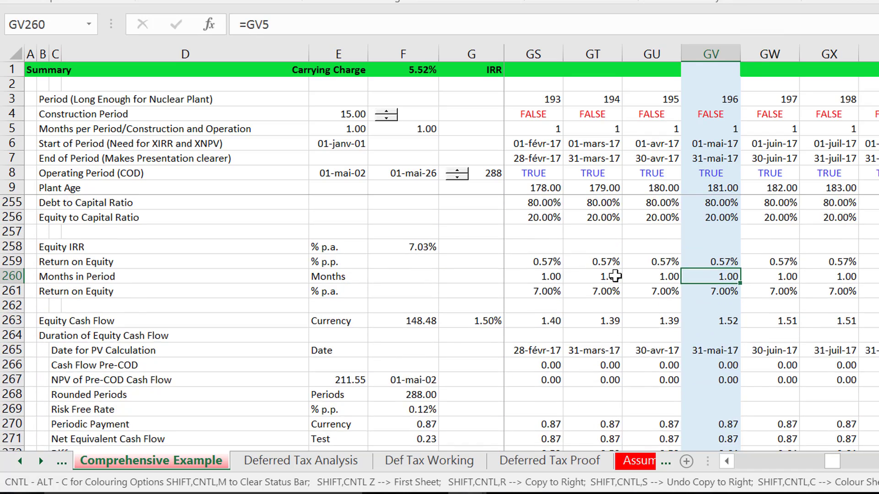
pyautogui.press('Up')
pyautogui.press('Up')
pyautogui.press('Up')
pyautogui.press('Up')
pyautogui.press('Up')
pyautogui.press('Up')
pyautogui.press('Up')
pyautogui.press('Up')
pyautogui.press('Up')
pyautogui.press('Up')
pyautogui.press('Up')
pyautogui.press('Up')
pyautogui.press('Up')
pyautogui.press('Up')
pyautogui.press('Up')
pyautogui.press('Up')
pyautogui.press('Up')
pyautogui.press('Up')
pyautogui.press('Up')
pyautogui.press('Up')
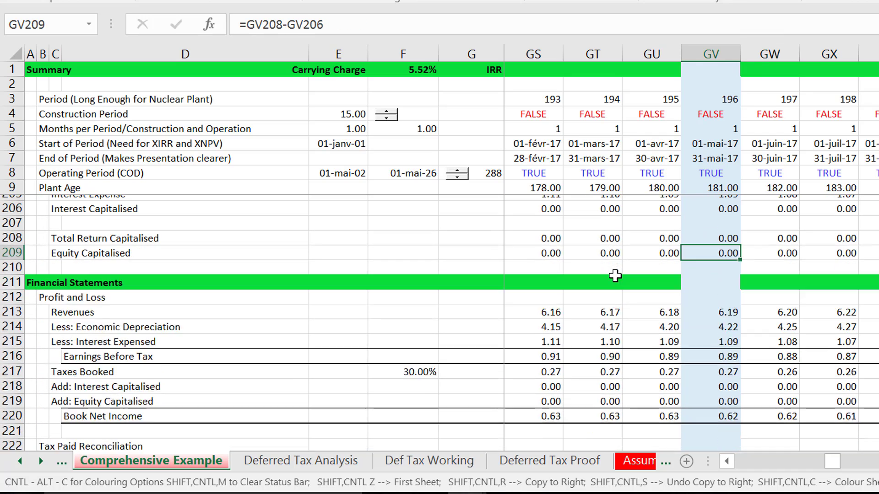
pyautogui.press('Up')
pyautogui.press('Up')
pyautogui.press('Up')
pyautogui.press('Up')
pyautogui.press('Up')
pyautogui.press('Up')
pyautogui.press('Up')
pyautogui.press('Up')
pyautogui.press('Up')
pyautogui.press('Up')
pyautogui.press('Up')
pyautogui.press('Up')
pyautogui.press('Up')
pyautogui.press('Up')
pyautogui.press('Up')
pyautogui.press('Up')
pyautogui.press('Up')
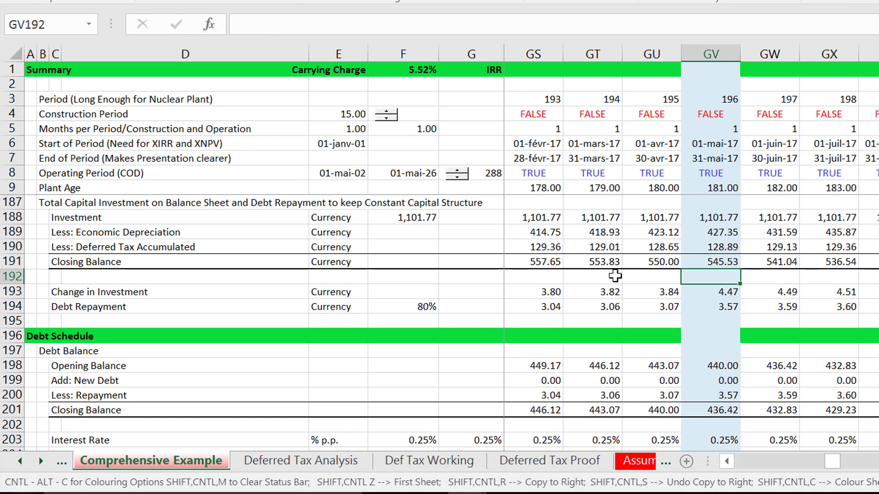
# Trace the period 196 column up through the financial statement analysis, carrying charge and payment computation to the Tax Shield rows, checking its formatting
pyautogui.press('Up')
pyautogui.press('Up')
pyautogui.press('Up')
pyautogui.press('Up')
pyautogui.press('Up')
pyautogui.press('Up')
pyautogui.press('Up')
pyautogui.press('Up')
pyautogui.press('Up')
pyautogui.press('Up')
pyautogui.press('Up')
pyautogui.press('Up')
pyautogui.press('Up')
pyautogui.press('Up')
pyautogui.press('Up')
pyautogui.press('Up')
pyautogui.press('Up')
pyautogui.press('Up')
pyautogui.press('Up')
pyautogui.press('Up')
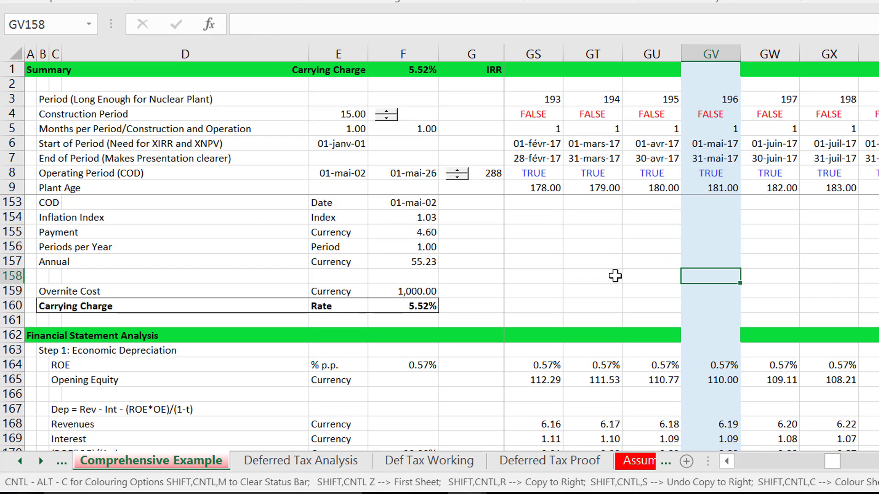
pyautogui.press('Up')
pyautogui.press('Up')
pyautogui.press('Up')
pyautogui.press('Up')
pyautogui.press('Up')
pyautogui.press('Up')
pyautogui.press('Up')
pyautogui.press('Up')
pyautogui.press('Up')
pyautogui.press('Up')
pyautogui.press('Up')
pyautogui.press('Up')
pyautogui.press('Up')
pyautogui.press('Up')
pyautogui.press('Up')
pyautogui.press('Up')
pyautogui.press('Up')
pyautogui.press('Up')
pyautogui.press('Up')
pyautogui.press('Up')
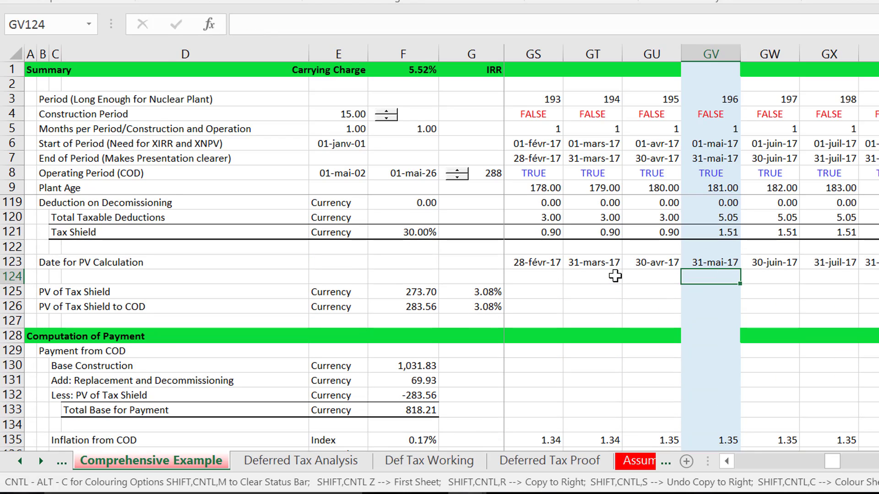
pyautogui.press('Up')
pyautogui.press('Up')
pyautogui.press('Up')
pyautogui.press('Down')
pyautogui.press('Down')
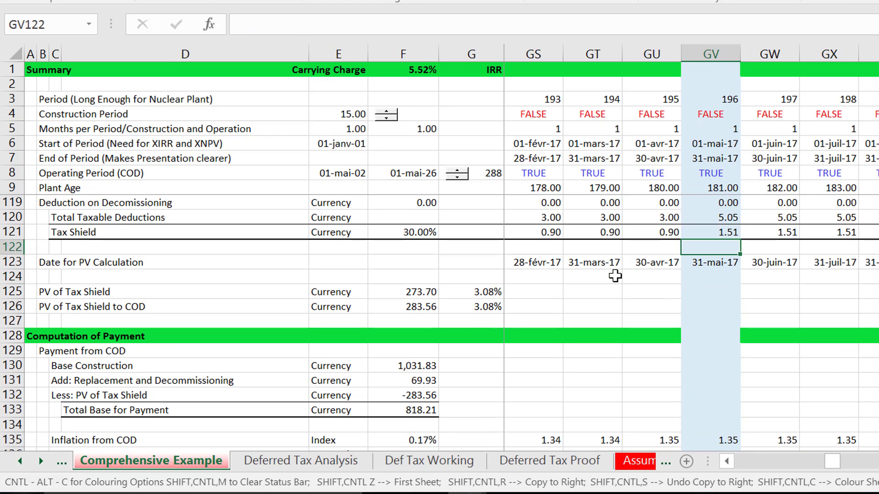
# Examine the period 196 column from the Tax Shield up through the depreciation rates to the Replacement Period (Date/Check) row
pyautogui.press('Up')
pyautogui.press('Up')
pyautogui.press('Up')
pyautogui.press('Up')
pyautogui.press('Up')
pyautogui.press('Up')
pyautogui.press('Up')
pyautogui.press('Up')
pyautogui.press('Up')
pyautogui.press('Up')
pyautogui.press('Up')
pyautogui.press('Up')
pyautogui.press('Up')
pyautogui.press('Up')
pyautogui.press('Up')
pyautogui.press('Up')
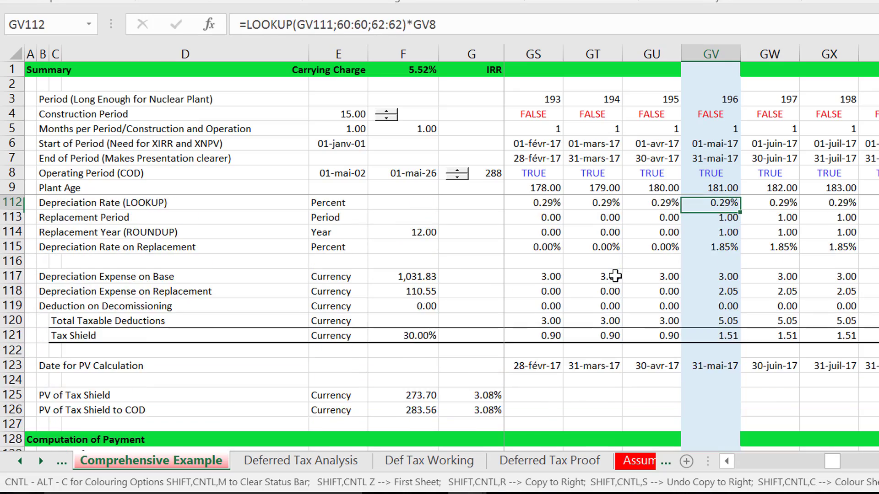
pyautogui.press('Up')
pyautogui.press('Up')
pyautogui.press('Up')
pyautogui.press('Up')
pyautogui.press('Up')
pyautogui.press('Up')
pyautogui.press('Up')
pyautogui.press('Up')
pyautogui.press('Up')
pyautogui.press('Up')
pyautogui.press('Up')
pyautogui.press('Up')
pyautogui.press('Up')
pyautogui.press('Up')
pyautogui.press('Up')
pyautogui.press('Up')
pyautogui.press('Up')
pyautogui.press('Up')
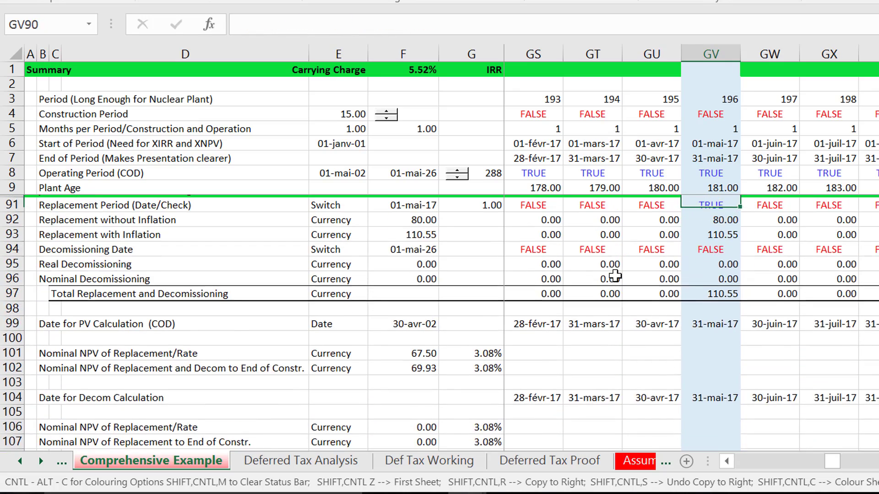
pyautogui.press('Up')
pyautogui.press('Down')
pyautogui.press('Down')
pyautogui.press('Down')
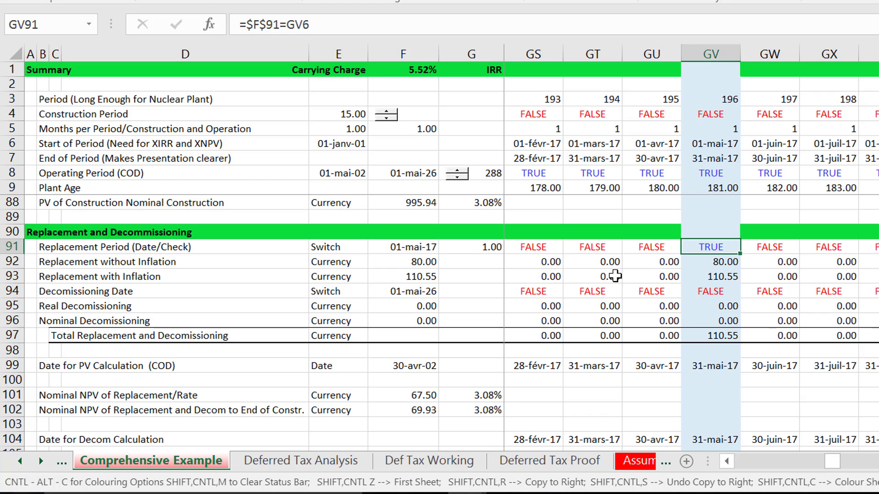
# Examine the period 196 column between the construction balance rows and the Replacement Period (Date/Check) row, checking its replacement date formatting
pyautogui.press('Up')
pyautogui.press('Up')
pyautogui.press('Up')
pyautogui.press('Up')
pyautogui.press('Up')
pyautogui.press('Up')
pyautogui.press('Up')
pyautogui.press('Up')
pyautogui.press('Up')
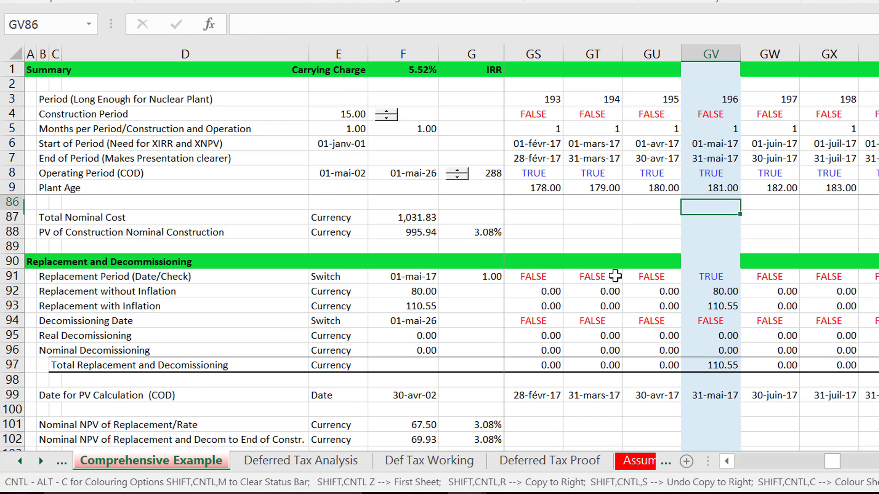
pyautogui.press('Down')
pyautogui.press('Down')
pyautogui.press('Down')
pyautogui.press('Down')
pyautogui.press('Down')
pyautogui.press('Down')
pyautogui.press('Down')
pyautogui.press('Down')
pyautogui.press('Down')
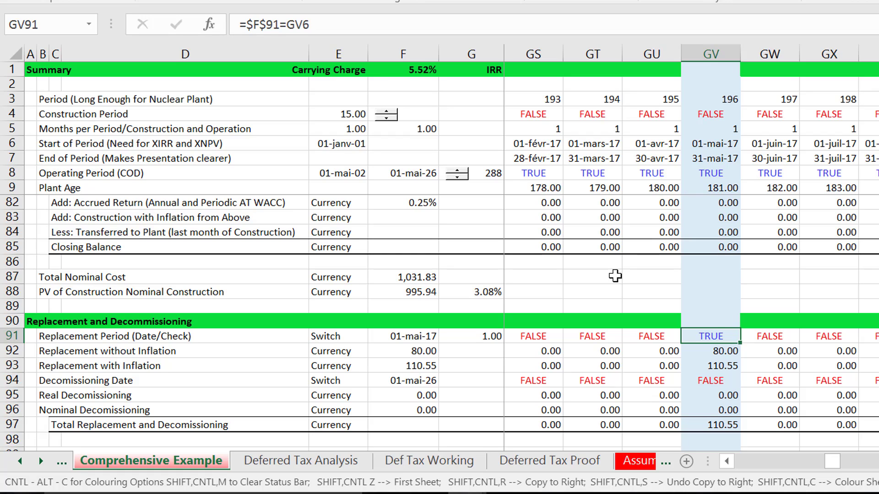
# Follow the Replacement Period (Date/Check) row across the operating periods to the decommissioning date column at period 304, checking its conditional formatting
pyautogui.press('Right')
pyautogui.press('Right')
pyautogui.press('Right')
pyautogui.press('Right')
pyautogui.press('Right')
pyautogui.press('Right')
pyautogui.press('Right')
pyautogui.press('Right')
pyautogui.press('Right')
pyautogui.press('Right')
pyautogui.press('Right')
pyautogui.press('Right')
pyautogui.press('Right')
pyautogui.press('Right')
pyautogui.press('Right')
pyautogui.press('Right')
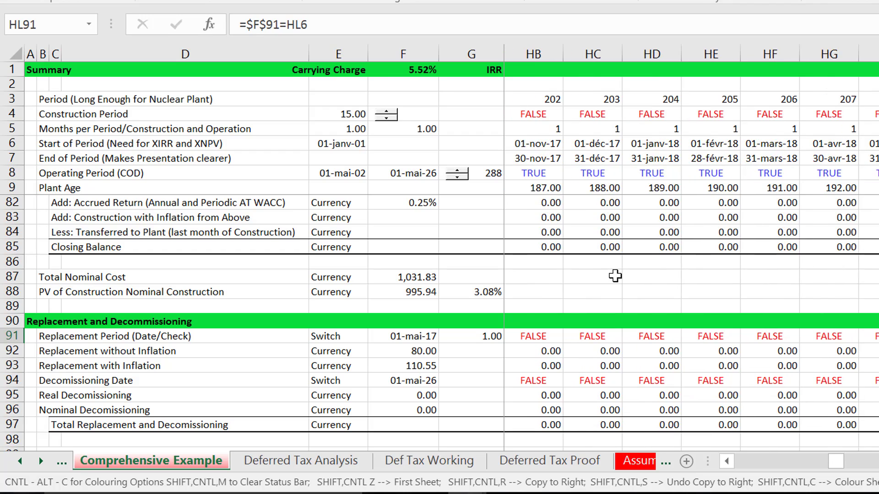
pyautogui.press('Right')
pyautogui.press('Right')
pyautogui.press('Right')
pyautogui.press('Right')
pyautogui.press('Right')
pyautogui.press('Right')
pyautogui.press('Right')
pyautogui.press('Right')
pyautogui.press('Right')
pyautogui.press('Right')
pyautogui.press('Right')
pyautogui.press('Right')
pyautogui.press('Right')
pyautogui.press('Right')
pyautogui.press('Right')
pyautogui.press('Right')
pyautogui.press('Right')
pyautogui.press('Right')
pyautogui.press('Right')
pyautogui.press('Right')
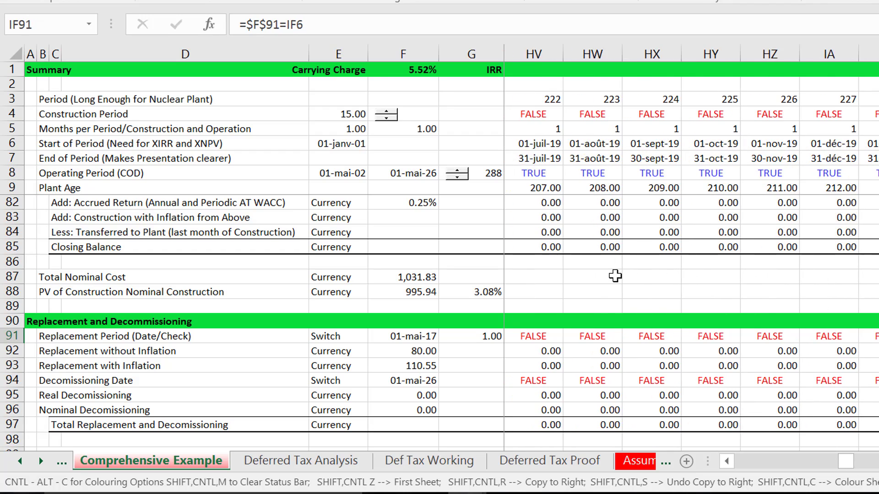
pyautogui.press('Right')
pyautogui.press('Right')
pyautogui.press('Right')
pyautogui.press('Right')
pyautogui.press('Right')
pyautogui.press('Right')
pyautogui.press('Right')
pyautogui.press('Right')
pyautogui.press('Right')
pyautogui.press('Right')
pyautogui.press('Right')
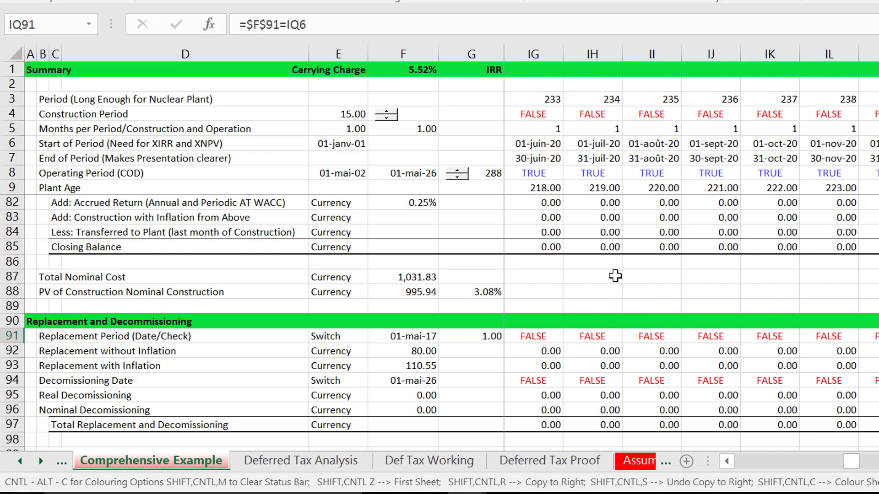
pyautogui.press('Right')
pyautogui.press('Right')
pyautogui.press('Right')
pyautogui.press('Right')
pyautogui.press('Right')
pyautogui.press('Right')
pyautogui.press('Right')
pyautogui.press('Right')
pyautogui.press('Right')
pyautogui.press('Right')
pyautogui.press('Right')
pyautogui.press('Right')
pyautogui.press('Right')
pyautogui.press('Right')
pyautogui.press('Right')
pyautogui.press('Right')
pyautogui.press('Right')
pyautogui.press('Right')
pyautogui.press('Right')
pyautogui.press('Right')
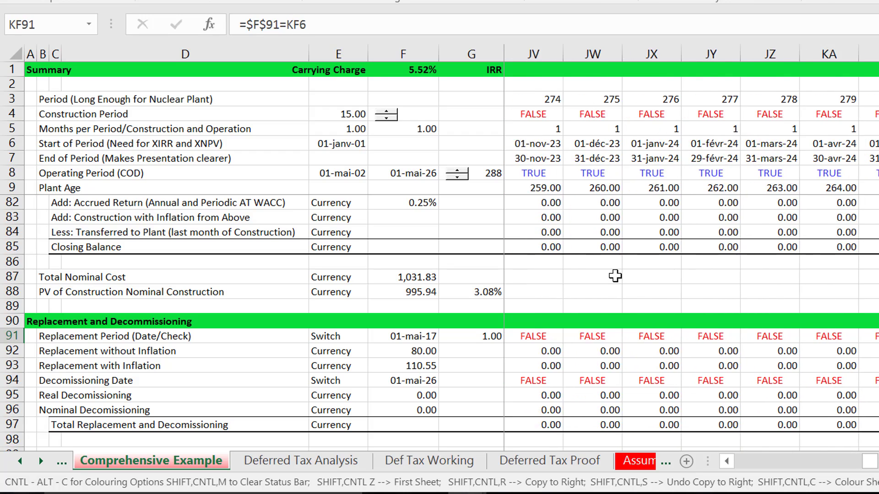
pyautogui.press('Right')
pyautogui.press('Right')
pyautogui.press('Right')
pyautogui.press('Right')
pyautogui.press('Right')
pyautogui.press('Right')
pyautogui.press('Right')
pyautogui.press('Right')
pyautogui.press('Right')
pyautogui.press('Right')
pyautogui.press('Right')
pyautogui.press('Right')
pyautogui.press('Right')
pyautogui.press('Right')
pyautogui.press('Right')
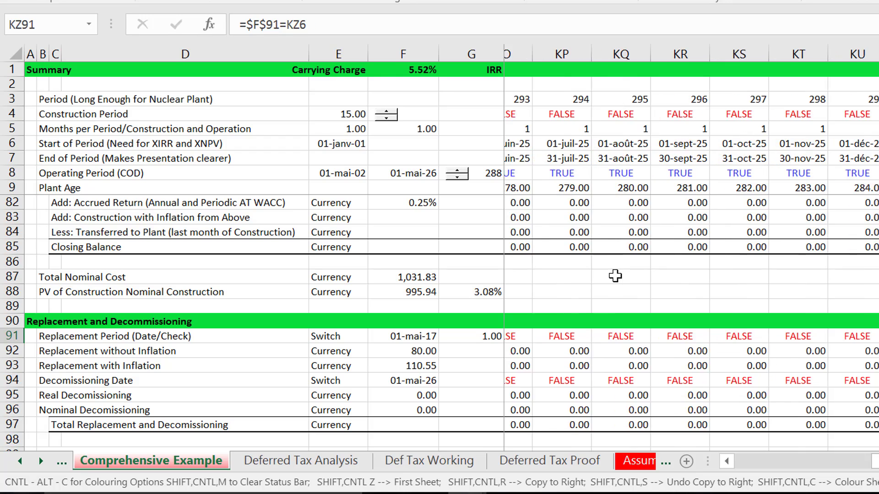
pyautogui.press('Left')
pyautogui.press('Left')
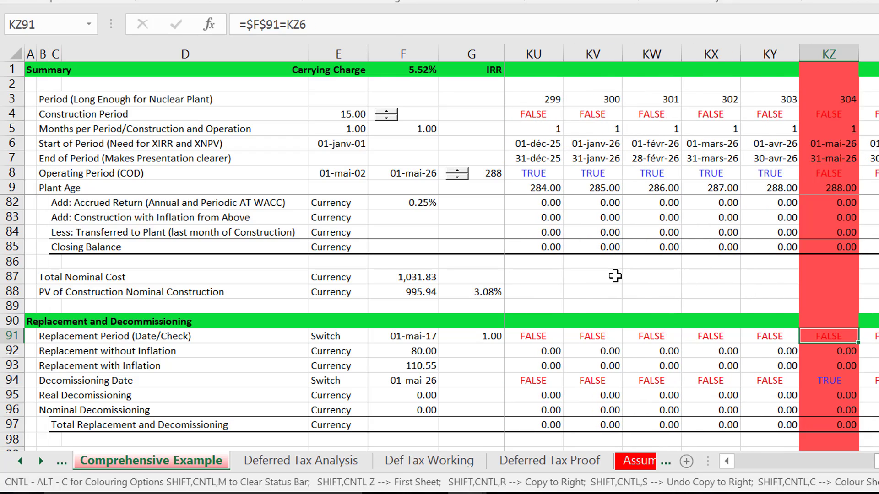
# Return to the first columns and examine the Assumptions section from the timing inputs to the construction inputs, including the PLCR chart
pyautogui.hotkey('ctrl', 'Left')
pyautogui.press('Left')
pyautogui.press('Left')
pyautogui.press('Left')
pyautogui.press('Left')
pyautogui.press('Left')
pyautogui.press('Left')
pyautogui.press('Left')
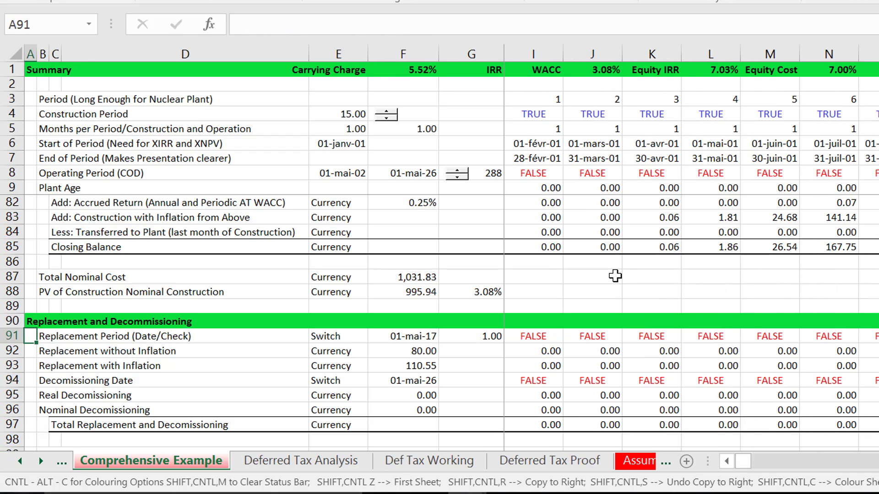
pyautogui.press('Up')
pyautogui.press('Up')
pyautogui.press('Up')
pyautogui.press('Up')
pyautogui.press('Up')
pyautogui.press('Up')
pyautogui.press('Up')
pyautogui.press('Up')
pyautogui.press('Up')
pyautogui.press('Up')
pyautogui.press('Up')
pyautogui.press('Up')
pyautogui.press('Up')
pyautogui.press('Up')
pyautogui.press('Up')
pyautogui.press('Up')
pyautogui.press('Up')
pyautogui.press('Up')
pyautogui.press('Up')
pyautogui.press('Up')
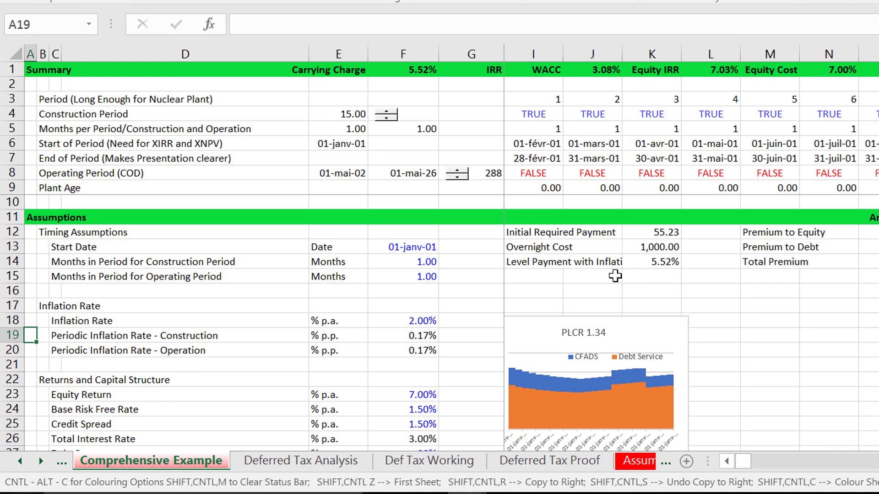
pyautogui.press('Down')
pyautogui.press('Down')
pyautogui.press('Down')
pyautogui.press('Down')
pyautogui.press('Down')
pyautogui.press('Down')
pyautogui.press('Down')
pyautogui.press('Down')
pyautogui.press('Down')
pyautogui.press('Down')
pyautogui.press('Down')
pyautogui.press('Down')
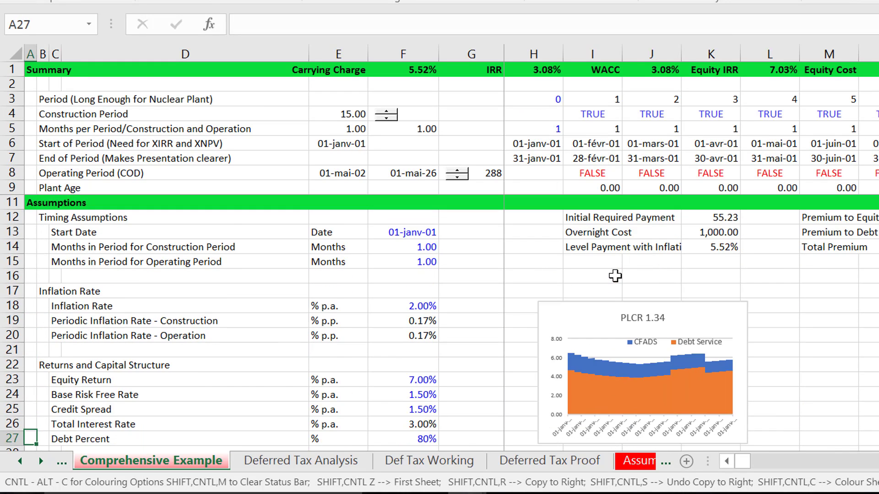
pyautogui.click(693, 299)
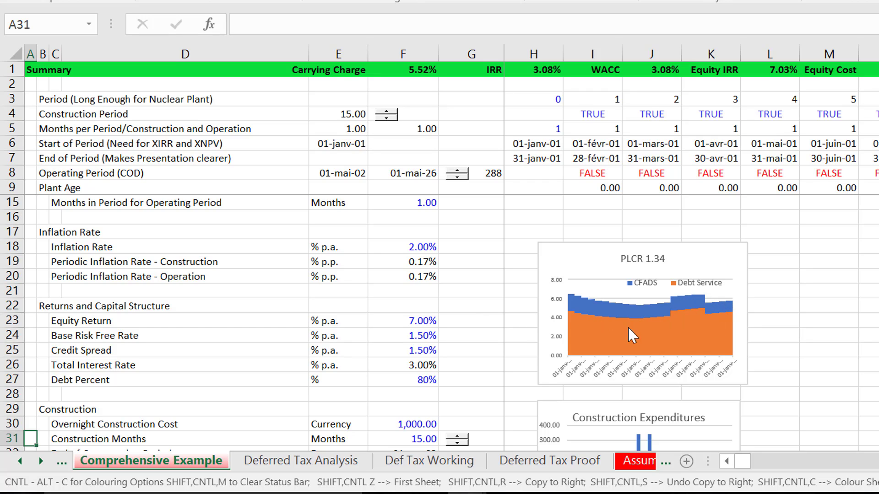
# Go back through the inflation and timing assumptions and select the Start Date input
pyautogui.click(455, 271)
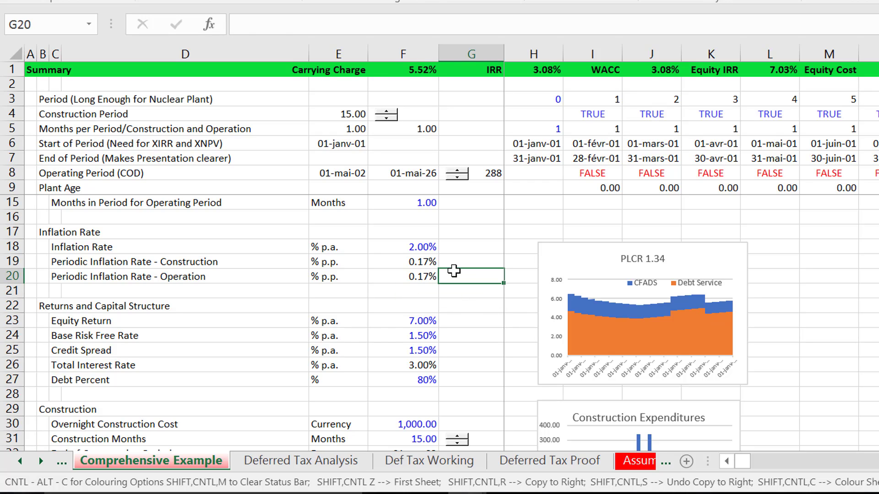
pyautogui.press('Left')
pyautogui.press('Left')
pyautogui.press('Up')
pyautogui.press('Up')
pyautogui.press('Up')
pyautogui.press('Up')
pyautogui.press('Up')
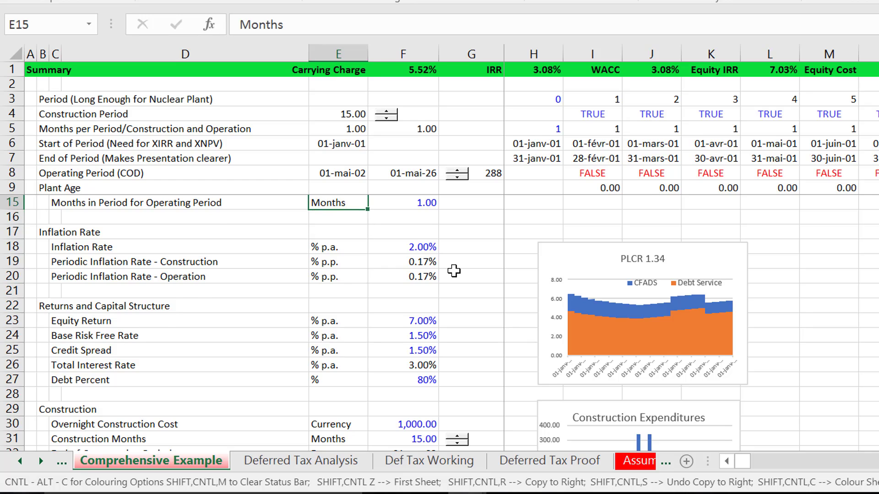
pyautogui.press('Up')
pyautogui.press('Up')
pyautogui.press('Up')
pyautogui.press('Up')
pyautogui.press('Up')
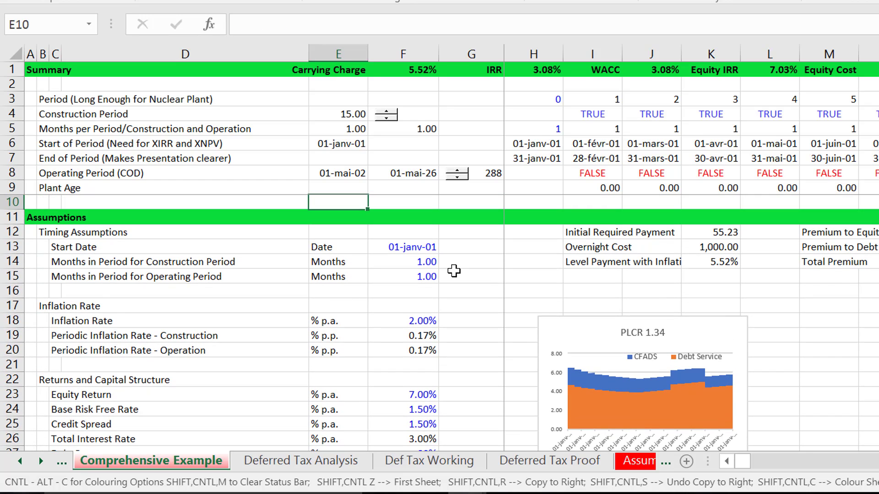
pyautogui.press('Down')
pyautogui.press('Down')
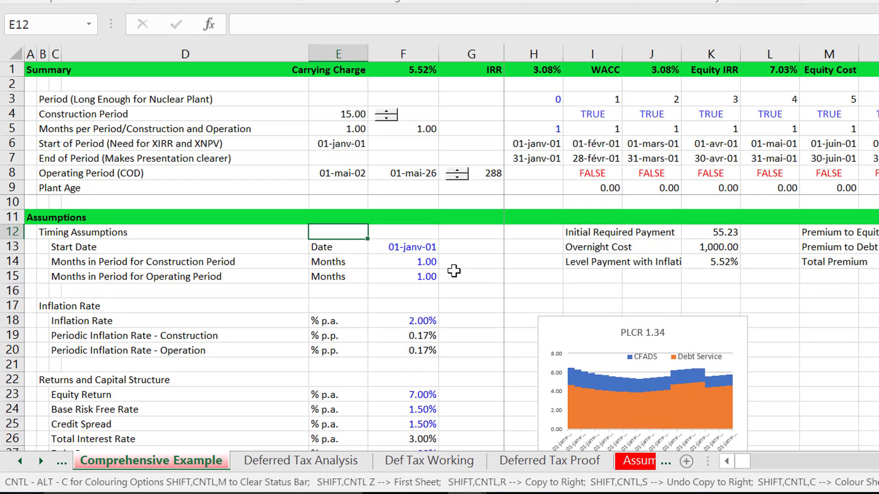
pyautogui.press('Down')
pyautogui.press('Right')
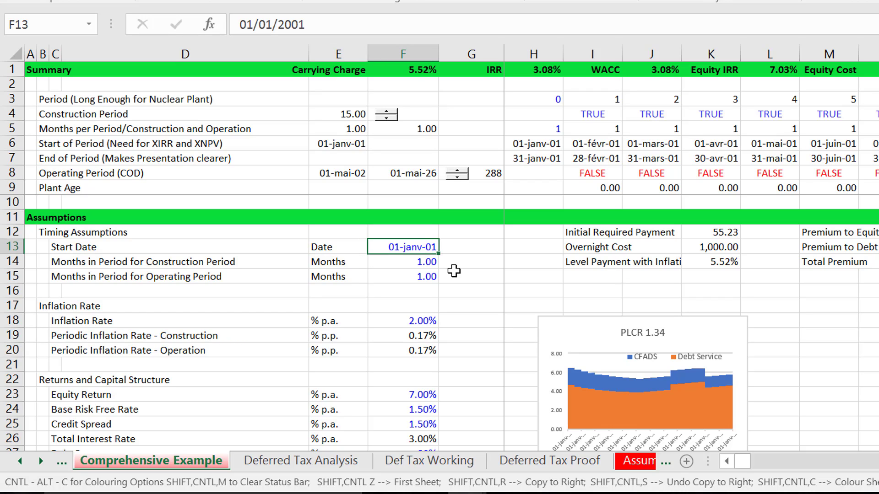
# Set the months in period for the operating period to 12 in the timing assumptions
pyautogui.press('Up')
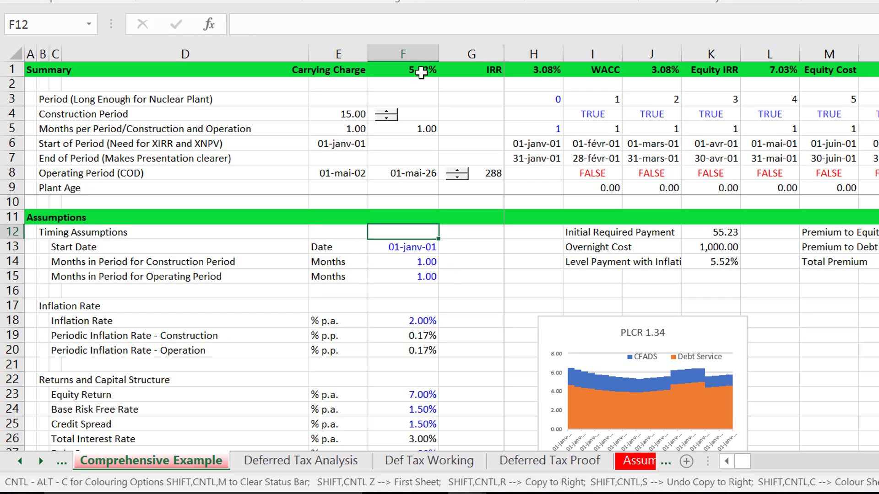
pyautogui.press('Down')
pyautogui.press('Down')
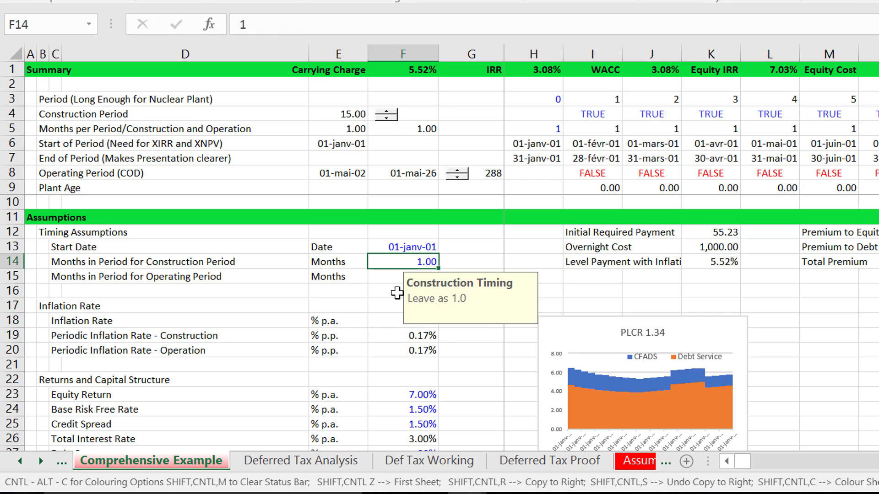
pyautogui.press('Down')
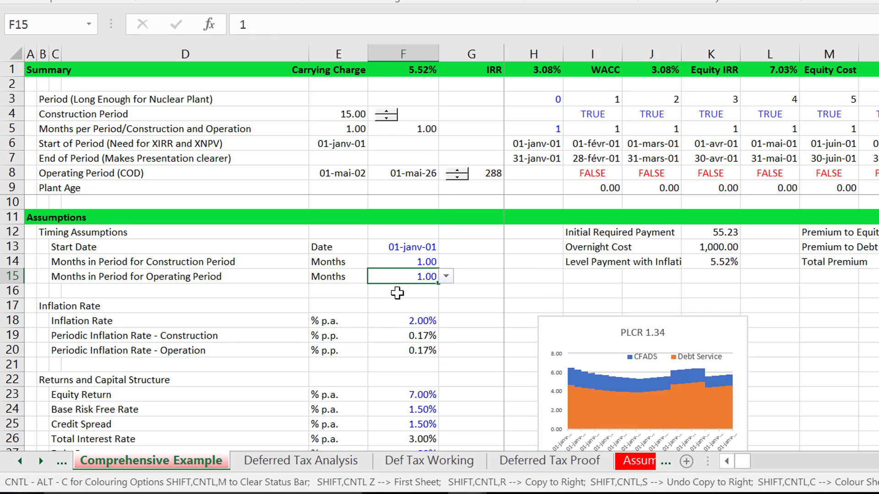
pyautogui.click(446, 276)
pyautogui.click(404, 304)
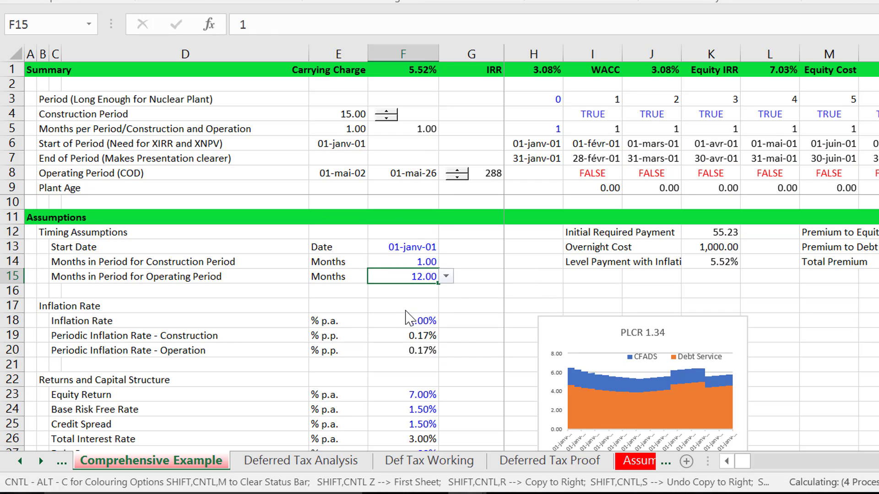
pyautogui.click(470, 339)
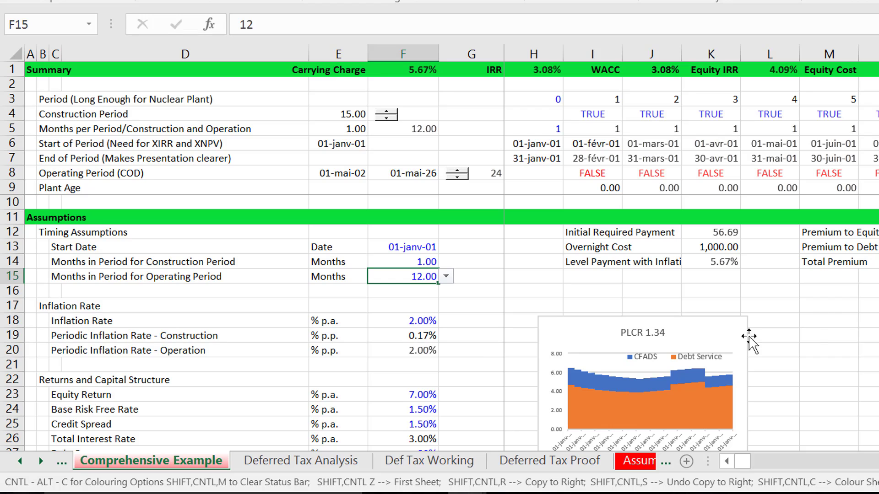
# Follow the timeline from the construction periods into the annual operating periods, checking the date-based column formatting
pyautogui.click(851, 350)
pyautogui.press('Right')
pyautogui.press('Right')
pyautogui.press('Right')
pyautogui.press('Right')
pyautogui.press('Right')
pyautogui.press('Right')
pyautogui.press('Right')
pyautogui.press('Right')
pyautogui.press('Right')
pyautogui.press('Right')
pyautogui.press('Right')
pyautogui.press('Right')
pyautogui.press('Right')
pyautogui.press('Right')
pyautogui.press('Right')
pyautogui.press('Right')
pyautogui.press('Right')
pyautogui.press('Right')
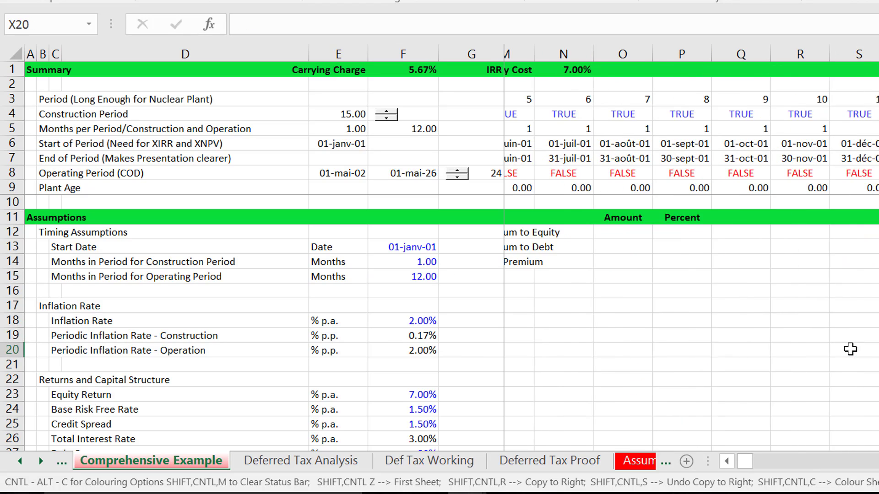
pyautogui.press('Right')
pyautogui.press('Right')
pyautogui.press('Right')
pyautogui.press('Right')
pyautogui.press('Right')
pyautogui.press('Right')
pyautogui.press('Right')
pyautogui.press('Right')
pyautogui.press('Right')
pyautogui.press('Right')
pyautogui.press('Right')
pyautogui.press('Right')
pyautogui.press('Right')
pyautogui.press('Right')
pyautogui.press('Right')
pyautogui.press('Right')
pyautogui.press('Right')
pyautogui.press('Right')
pyautogui.press('Right')
pyautogui.press('Right')
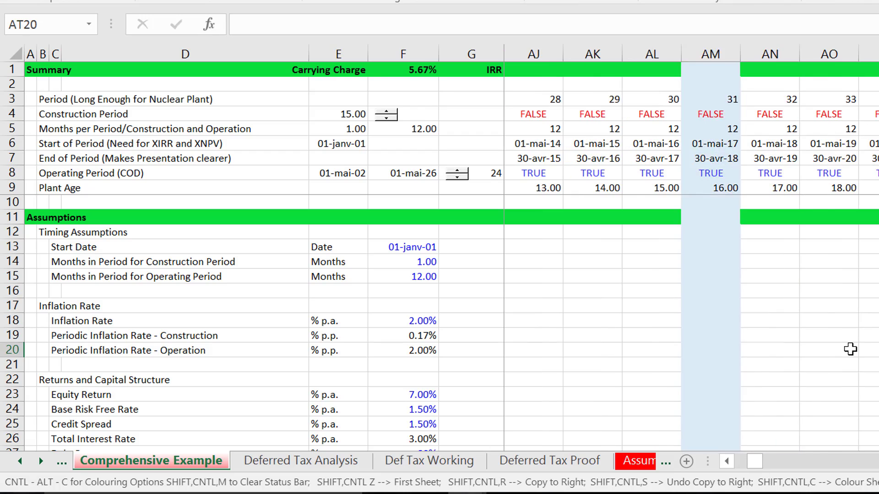
pyautogui.press('Right')
pyautogui.press('Right')
# Go back across the operating and construction periods to the first columns, rechecking the highlighted date columns and the PLCR chart
pyautogui.press('Left')
pyautogui.press('Left')
pyautogui.press('Left')
pyautogui.press('Left')
pyautogui.press('Left')
pyautogui.press('Left')
pyautogui.press('Left')
pyautogui.press('Left')
pyautogui.press('Left')
pyautogui.press('Left')
pyautogui.press('Left')
pyautogui.press('Left')
pyautogui.press('Left')
pyautogui.press('Left')
pyautogui.press('Left')
pyautogui.press('Left')
pyautogui.press('Left')
pyautogui.press('Left')
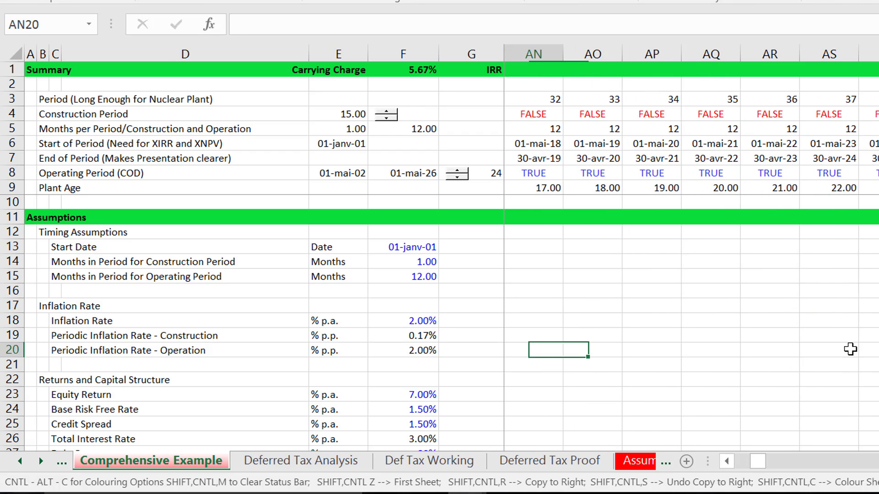
pyautogui.press('Left')
pyautogui.press('Left')
pyautogui.press('Left')
pyautogui.press('Left')
pyautogui.press('Left')
pyautogui.press('Left')
pyautogui.press('Left')
pyautogui.press('Left')
pyautogui.press('Left')
pyautogui.press('Left')
pyautogui.press('Left')
pyautogui.press('Left')
pyautogui.press('Left')
pyautogui.press('Left')
pyautogui.press('Left')
pyautogui.press('Left')
pyautogui.press('Left')
pyautogui.press('Left')
pyautogui.press('Left')
pyautogui.press('Left')
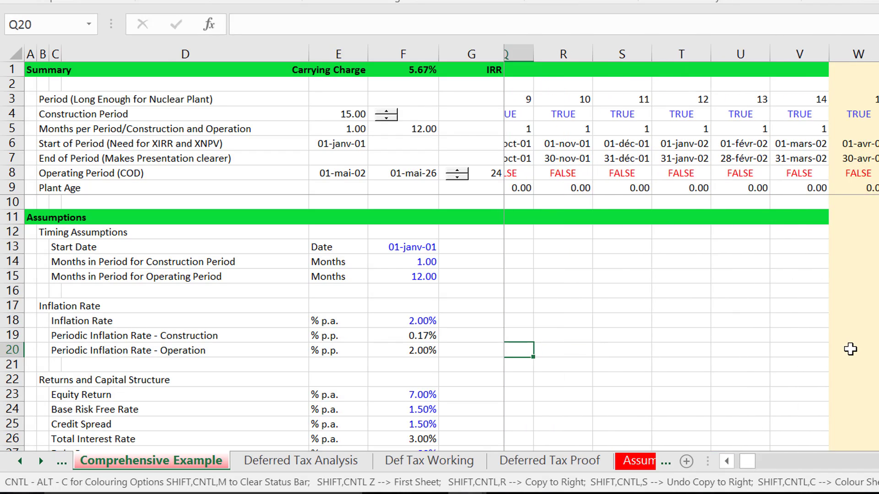
pyautogui.press('Left')
pyautogui.press('Left')
pyautogui.press('Left')
pyautogui.press('Left')
pyautogui.press('Left')
pyautogui.press('Left')
pyautogui.press('Left')
pyautogui.press('Left')
pyautogui.press('Left')
pyautogui.press('Left')
pyautogui.press('Left')
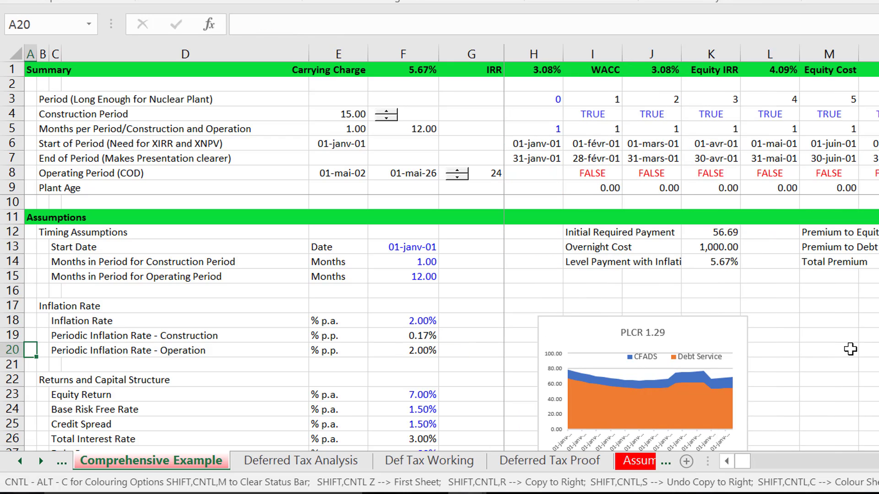
# Examine the assumptions from the inflation rates through the construction and operating period inputs to the replacement and decommissioning inputs
pyautogui.press('Up')
pyautogui.press('Down')
pyautogui.press('Down')
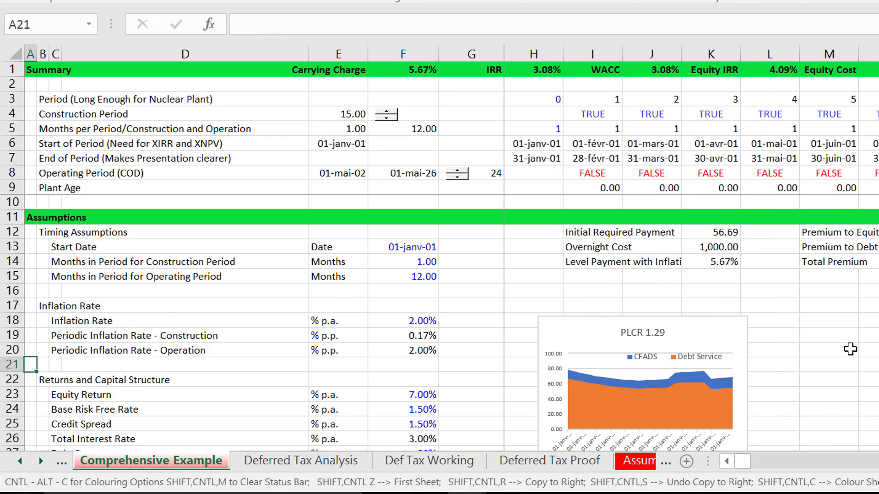
pyautogui.press('Down')
pyautogui.press('Down')
pyautogui.press('Down')
pyautogui.press('Down')
pyautogui.press('Down')
pyautogui.press('Down')
pyautogui.press('Down')
pyautogui.press('Down')
pyautogui.press('Down')
pyautogui.press('Down')
pyautogui.press('Down')
pyautogui.press('Down')
pyautogui.press('Down')
pyautogui.press('Down')
pyautogui.press('Down')
pyautogui.press('Down')
pyautogui.press('Down')
pyautogui.press('Down')
pyautogui.press('Down')
pyautogui.press('Down')
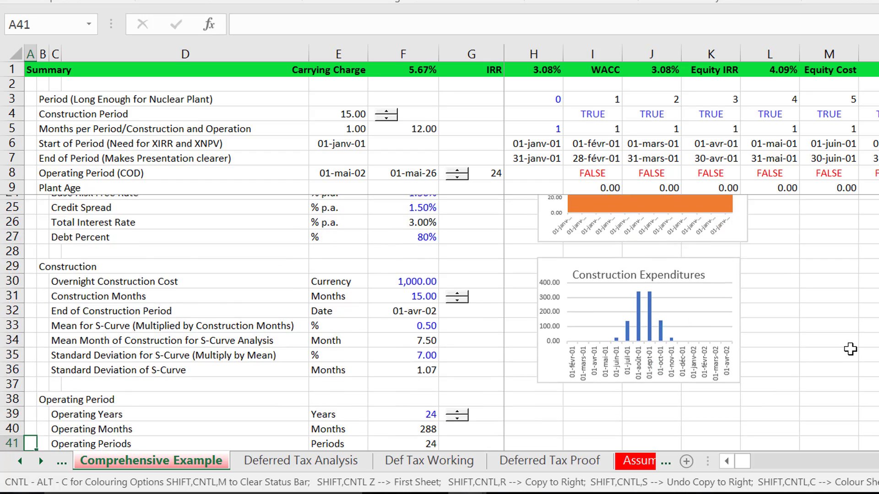
pyautogui.press('Down')
pyautogui.press('Down')
pyautogui.press('Down')
pyautogui.press('Down')
pyautogui.press('Down')
pyautogui.press('Down')
pyautogui.press('Down')
pyautogui.press('Down')
pyautogui.press('Down')
pyautogui.press('Down')
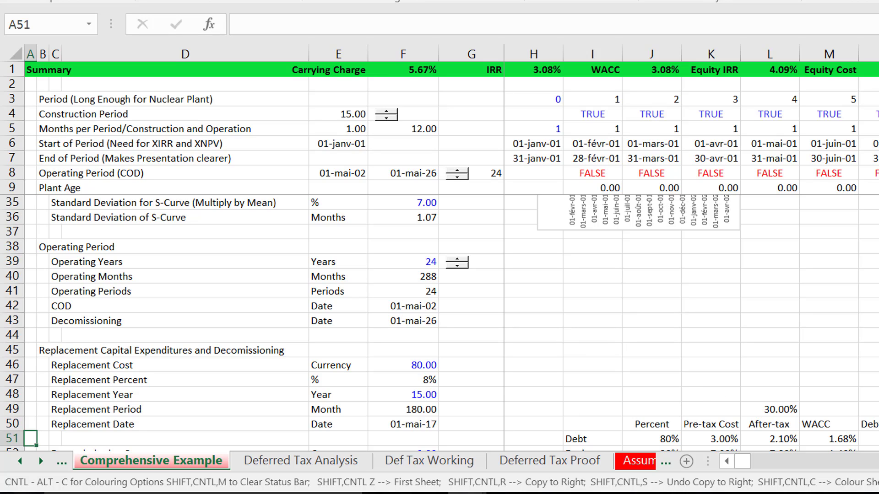
pyautogui.press('F10')
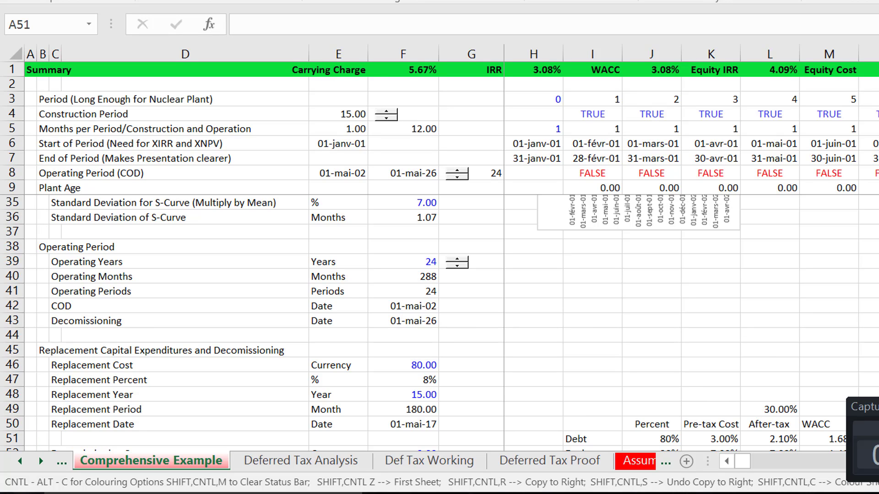